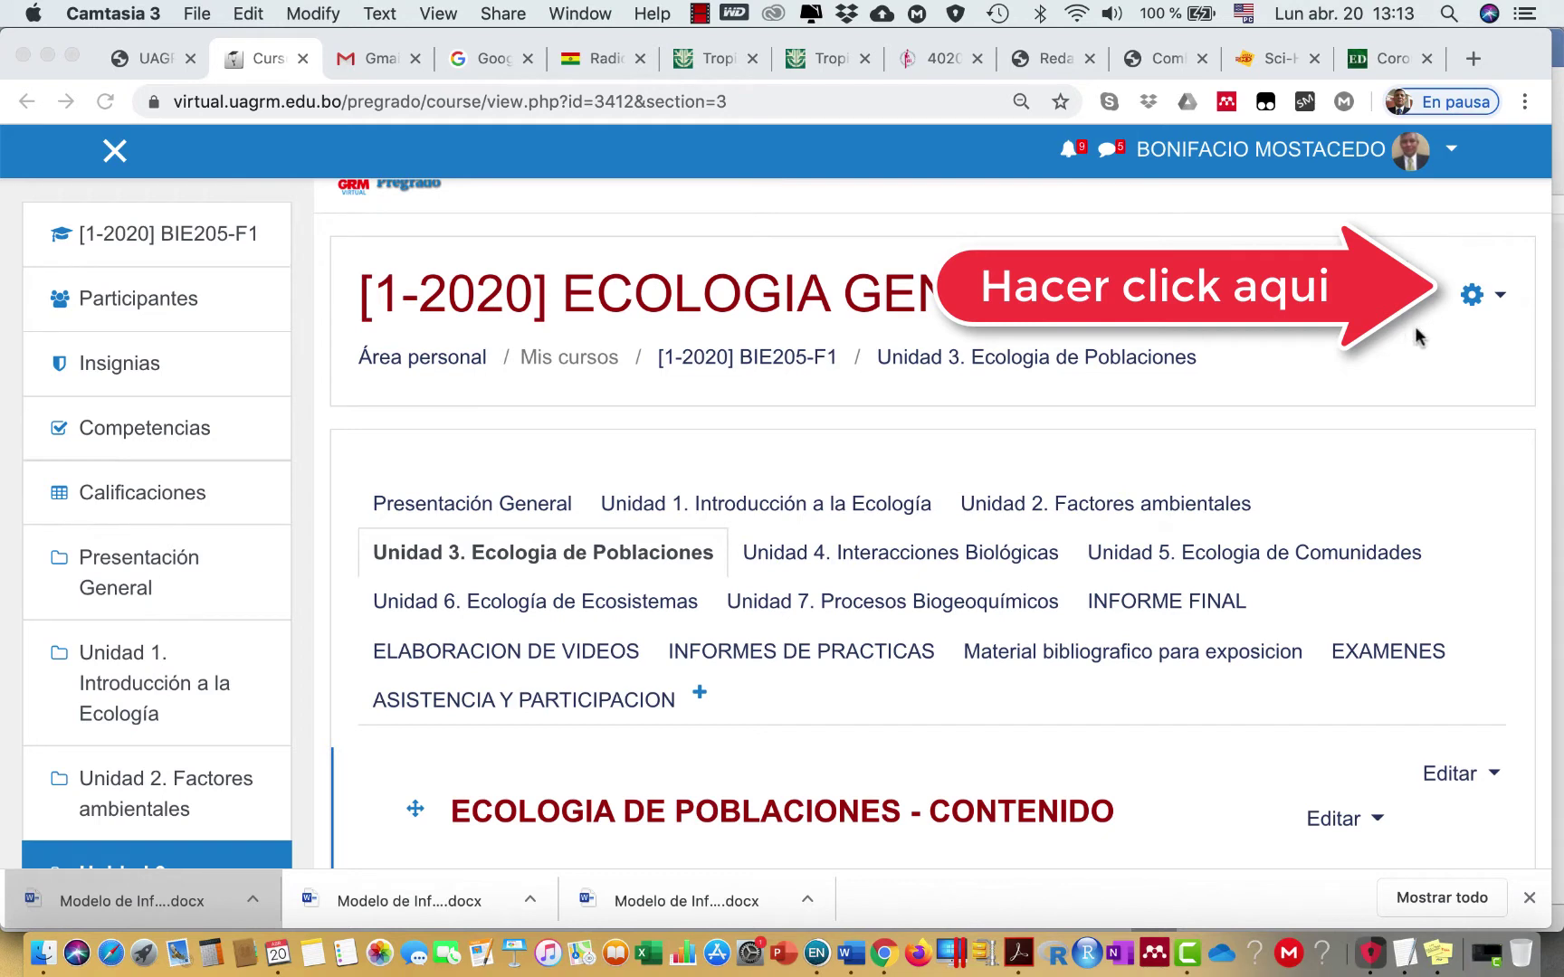
Step: Open the question list of the course's question bank from the full course administration page
click(1504, 306)
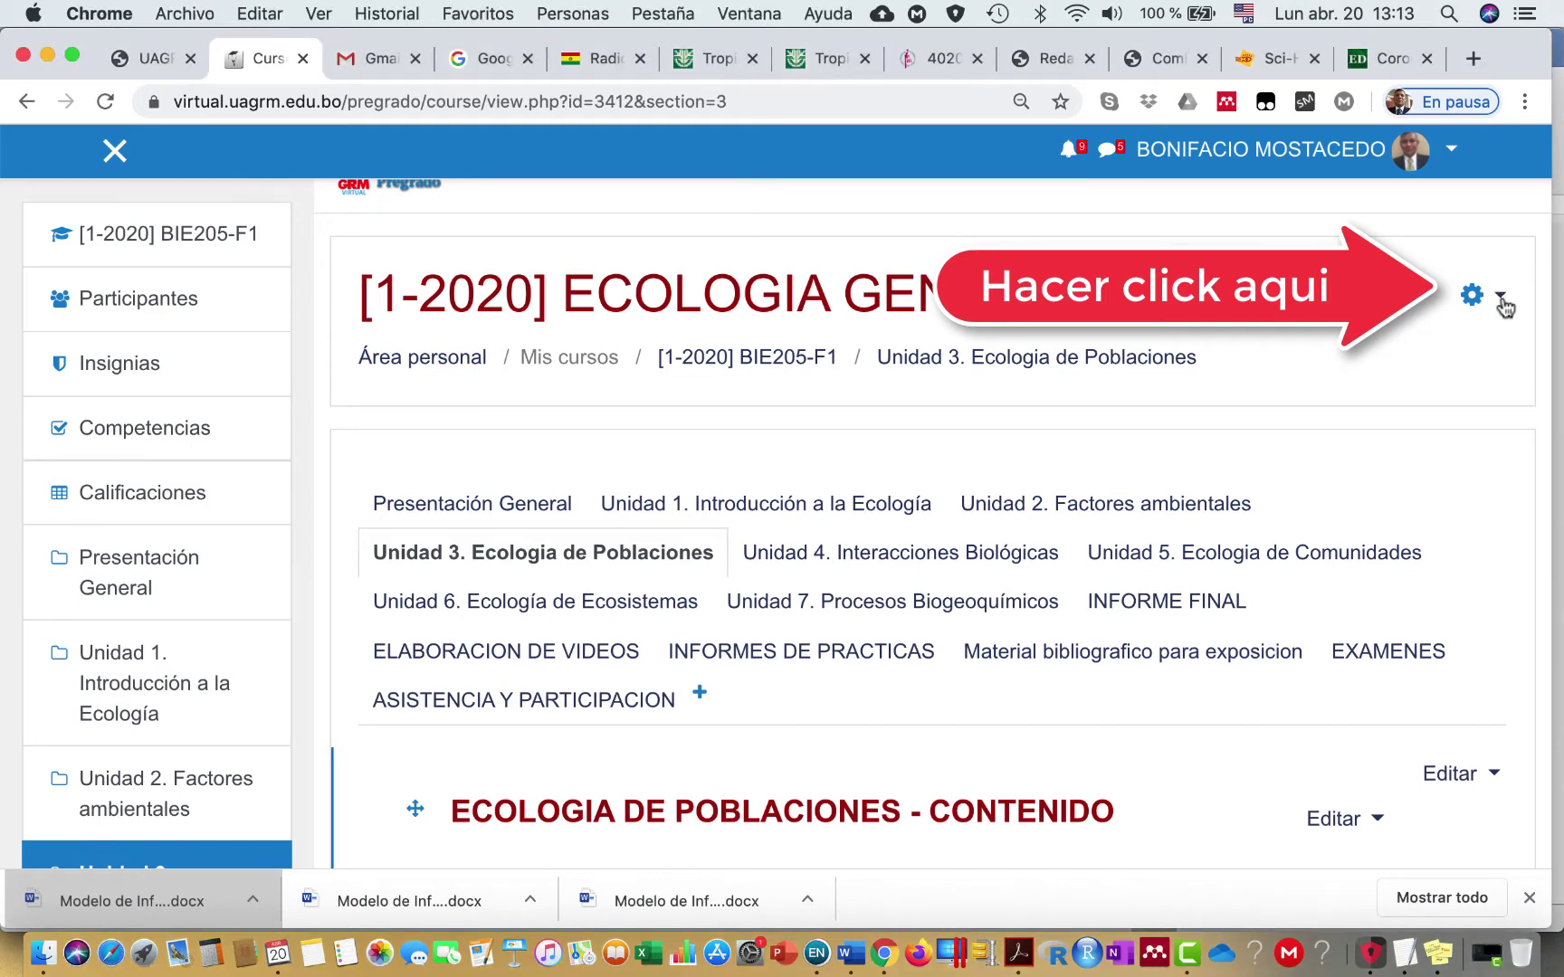
click(1505, 307)
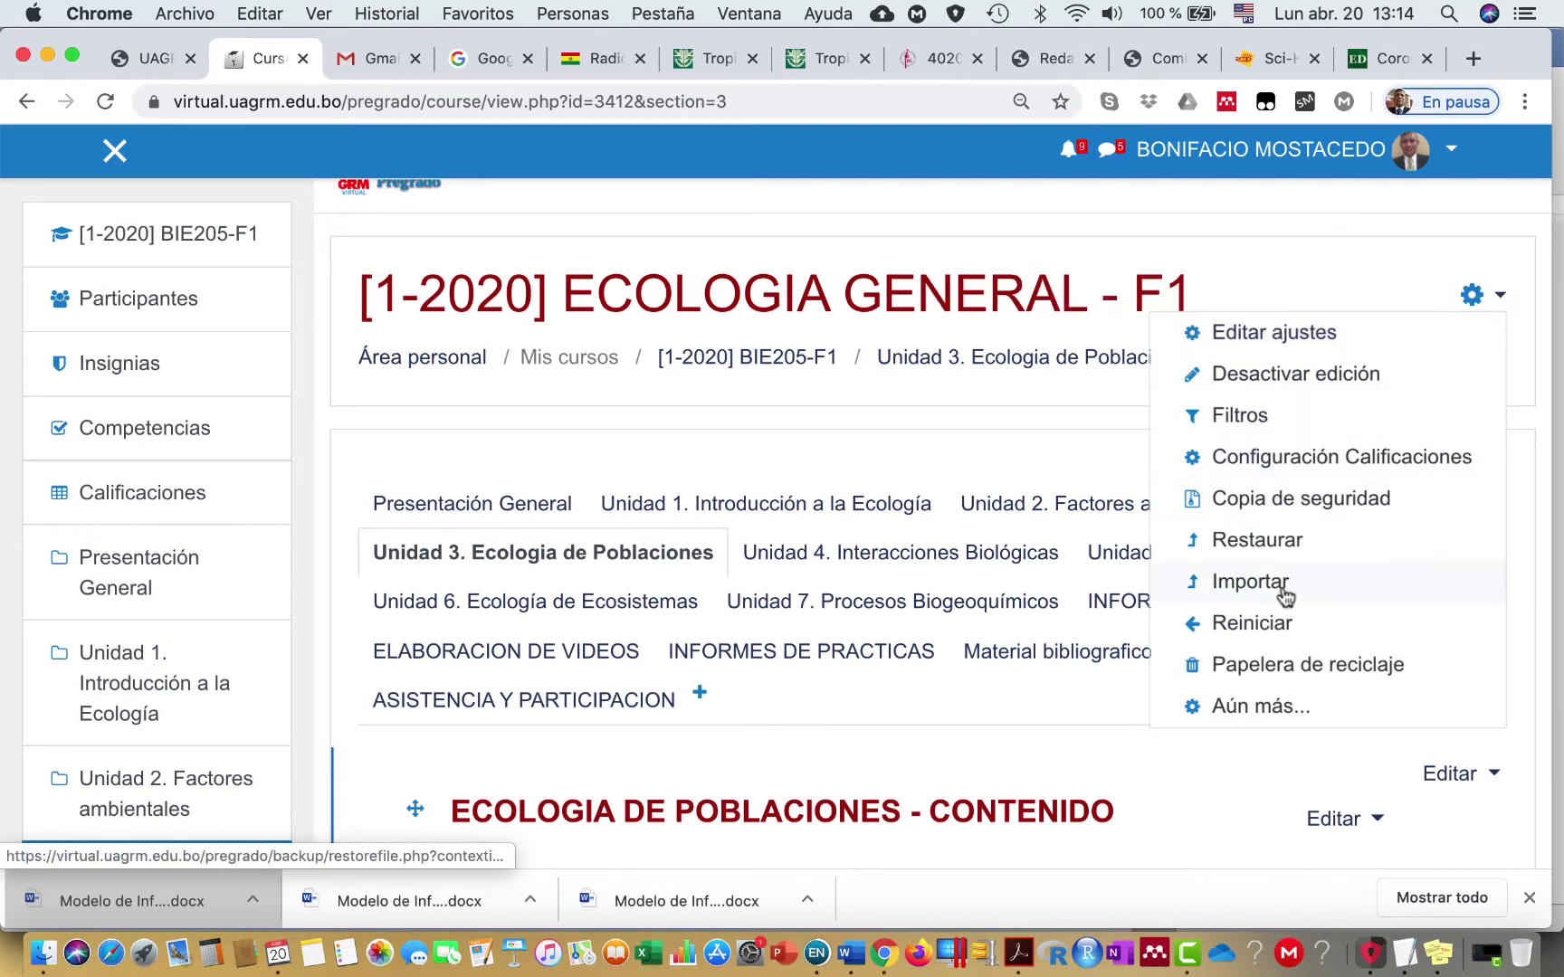
click(1265, 717)
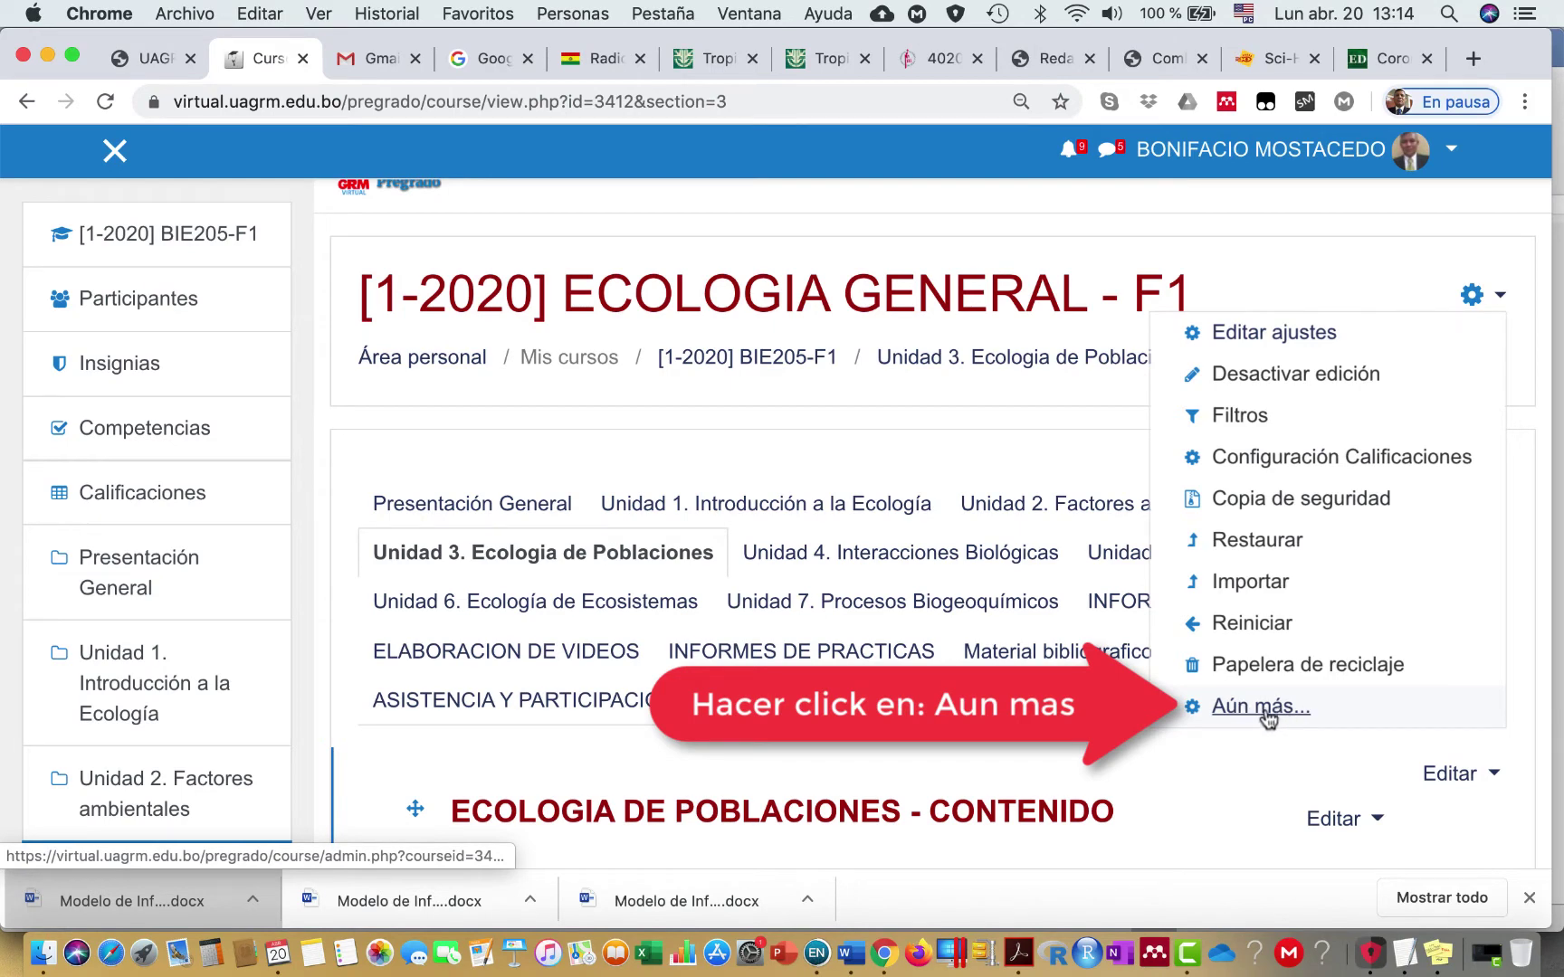
scroll(1016, 672, down, 5)
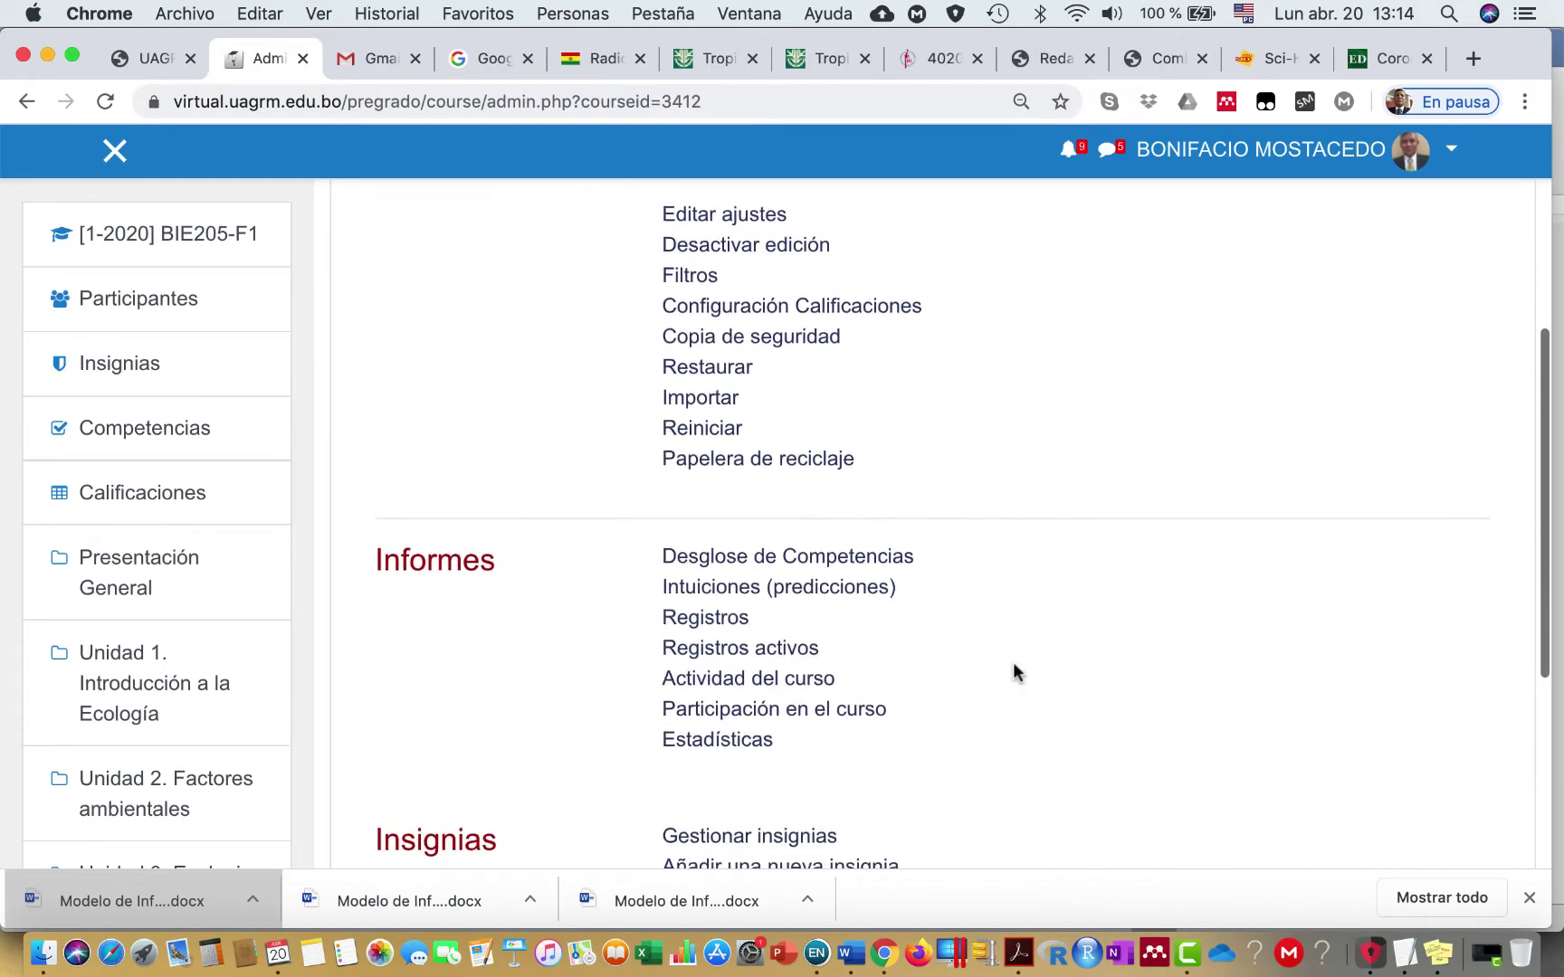
scroll(1013, 667, down, 4)
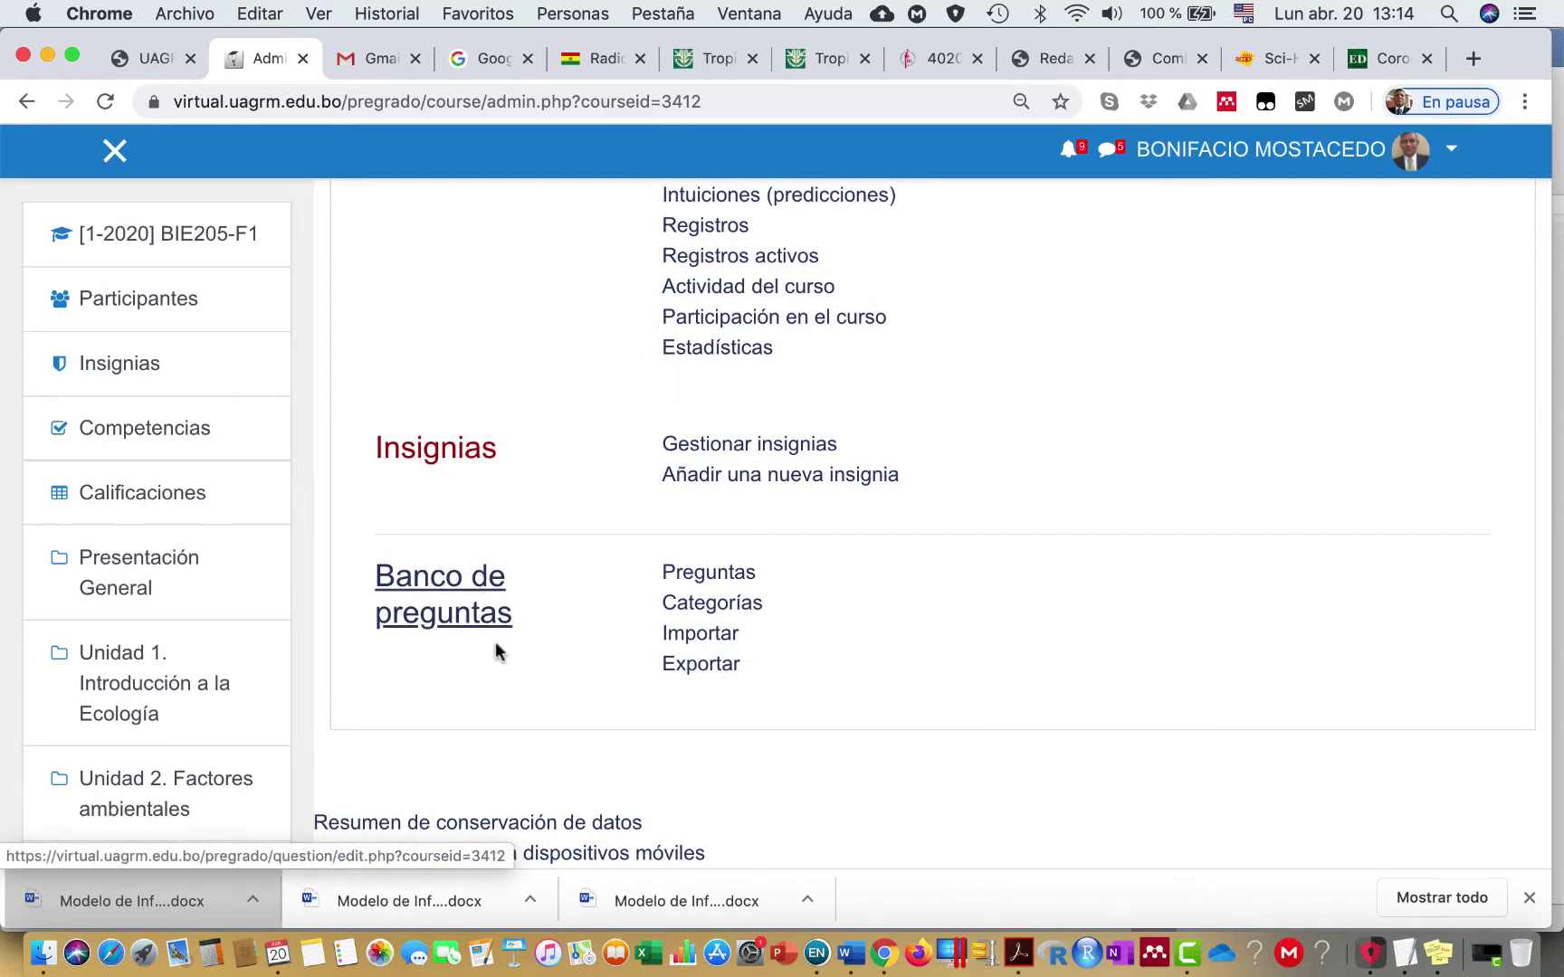
click(725, 576)
Step: Start creating a new question in the question bank
scroll(1239, 566, down, 3)
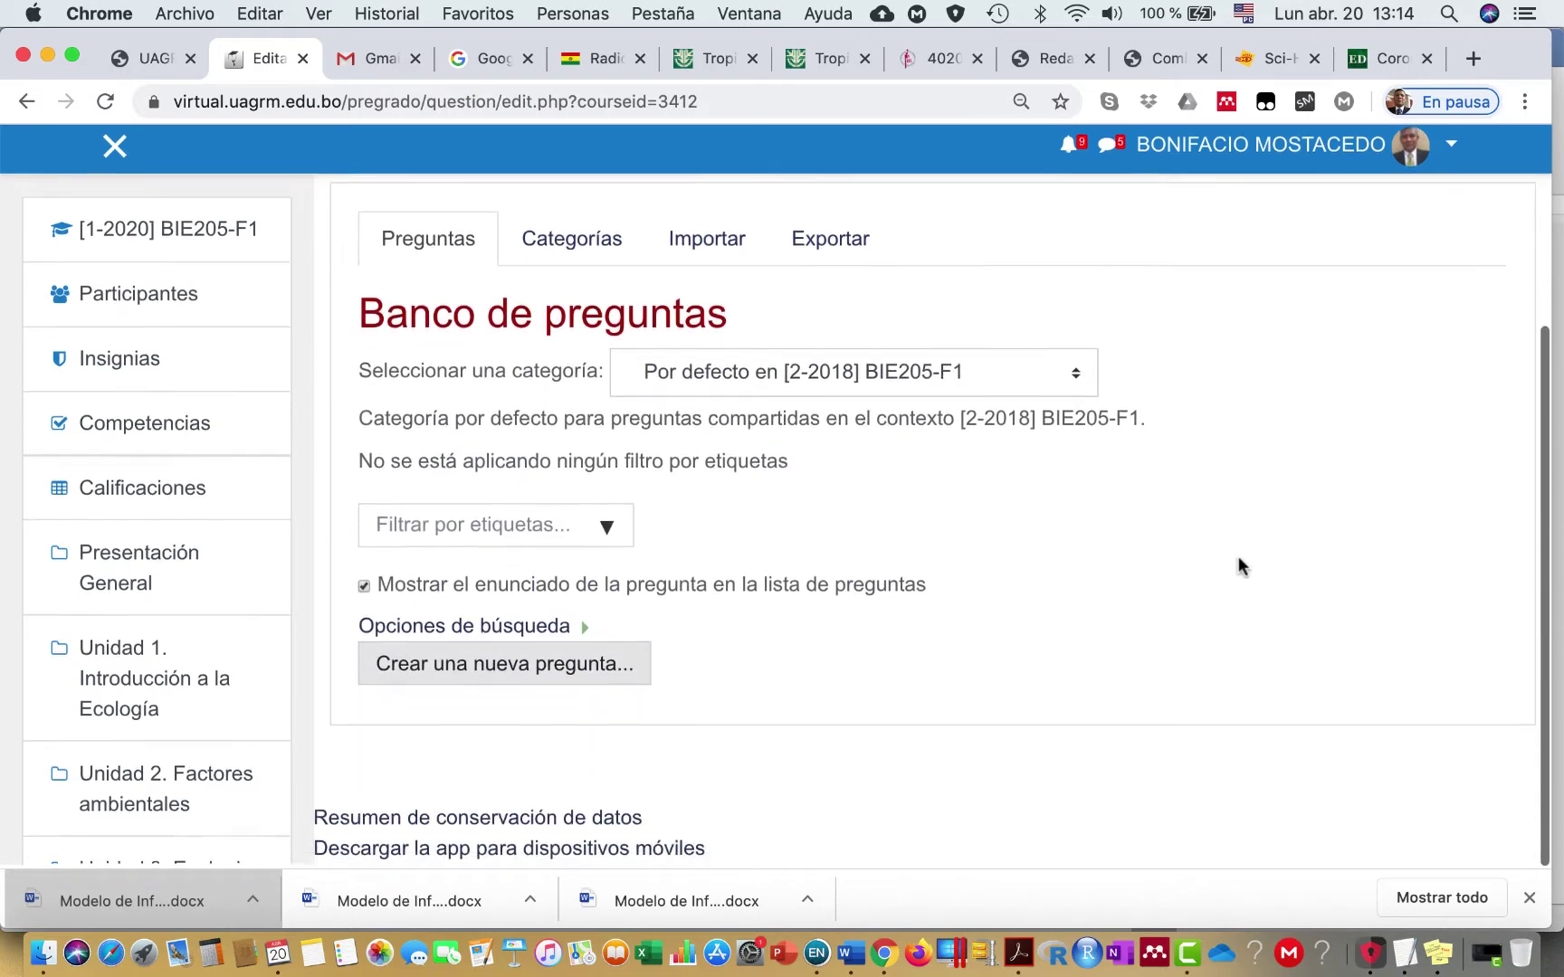
scroll(1240, 566, up, 1)
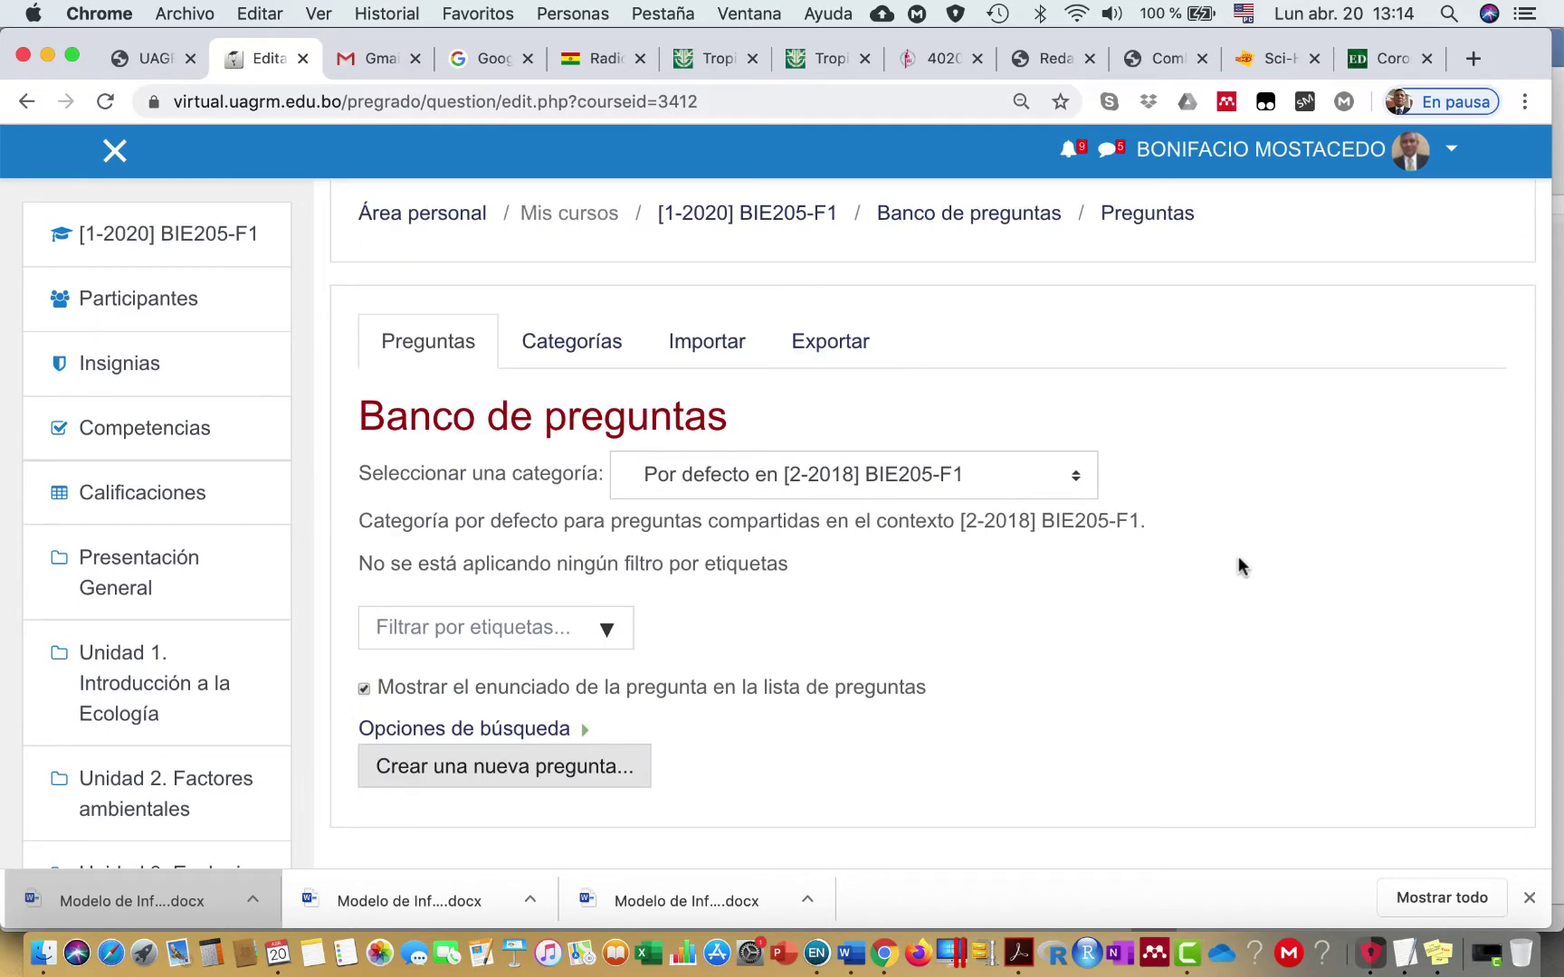
scroll(1060, 712, down, 2)
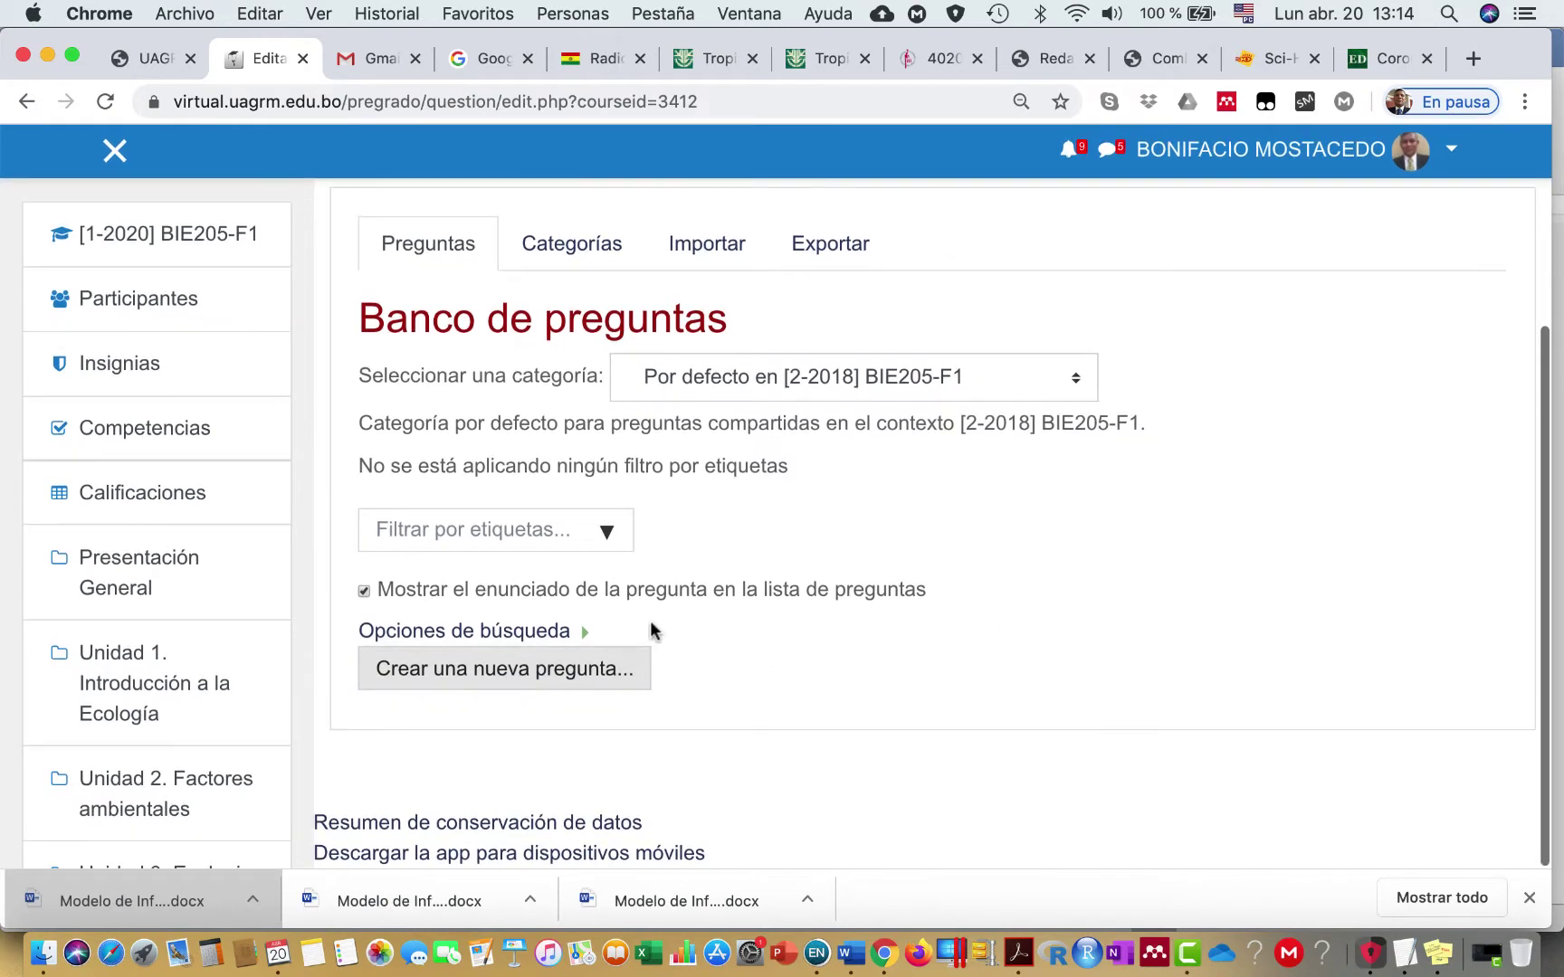
click(507, 679)
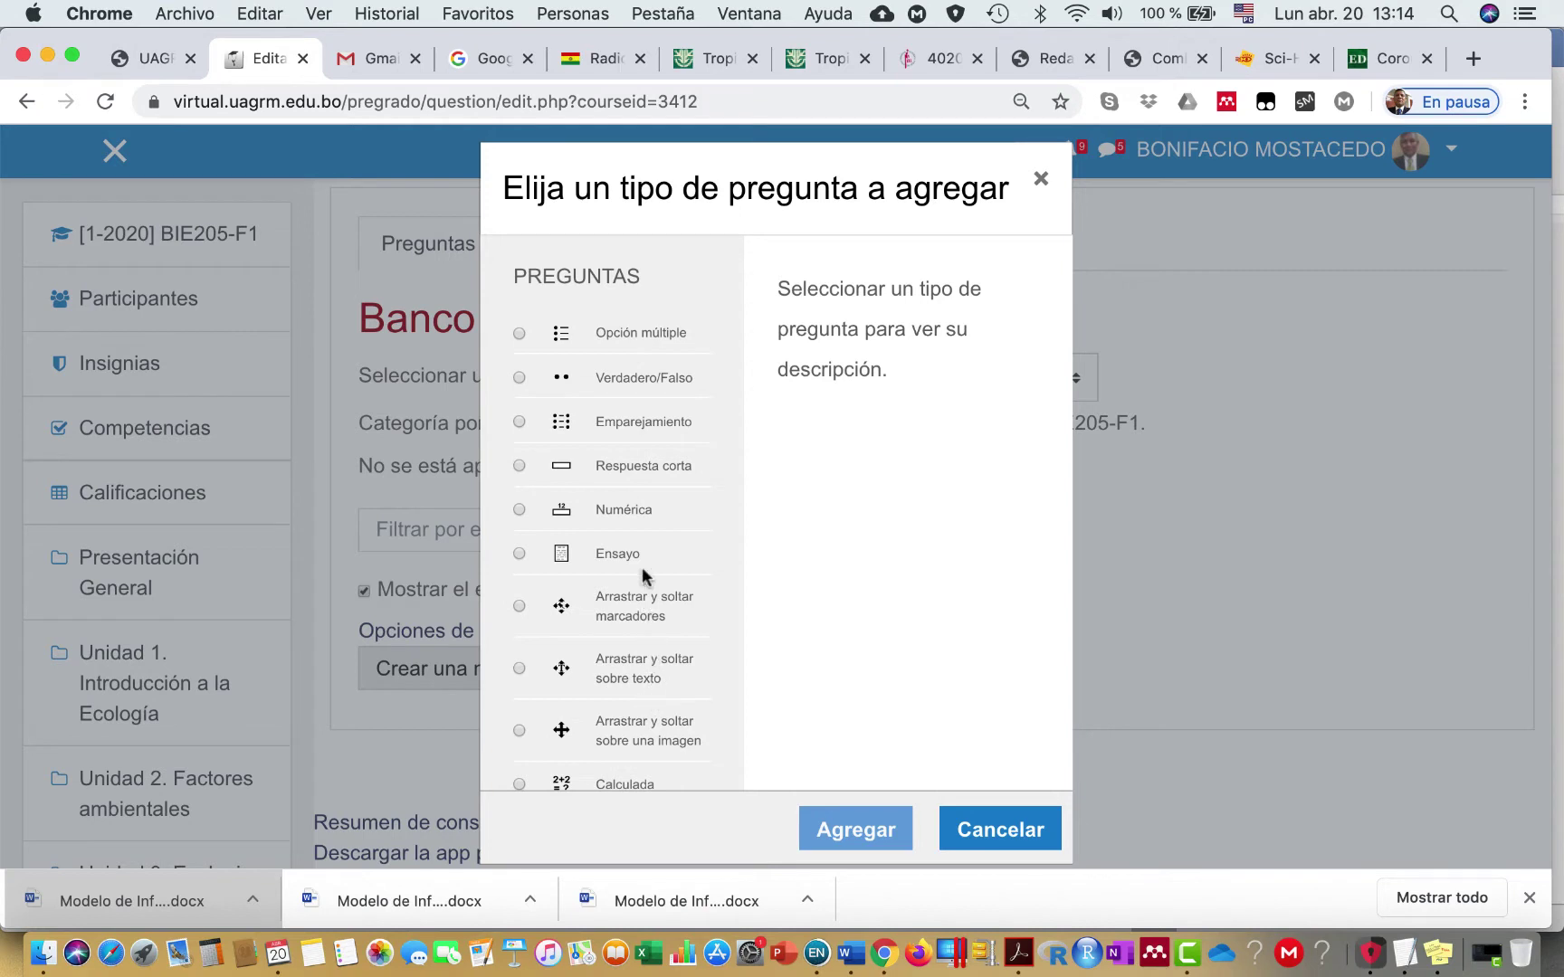
Step: Review the available question types and read the descriptions of Opción múltiple, Verdadero/Falso, Emparejamiento, Respuesta corta, Numérica and Ensayo
scroll(642, 566, down, 2)
scroll(642, 567, up, 2)
scroll(642, 566, down, 5)
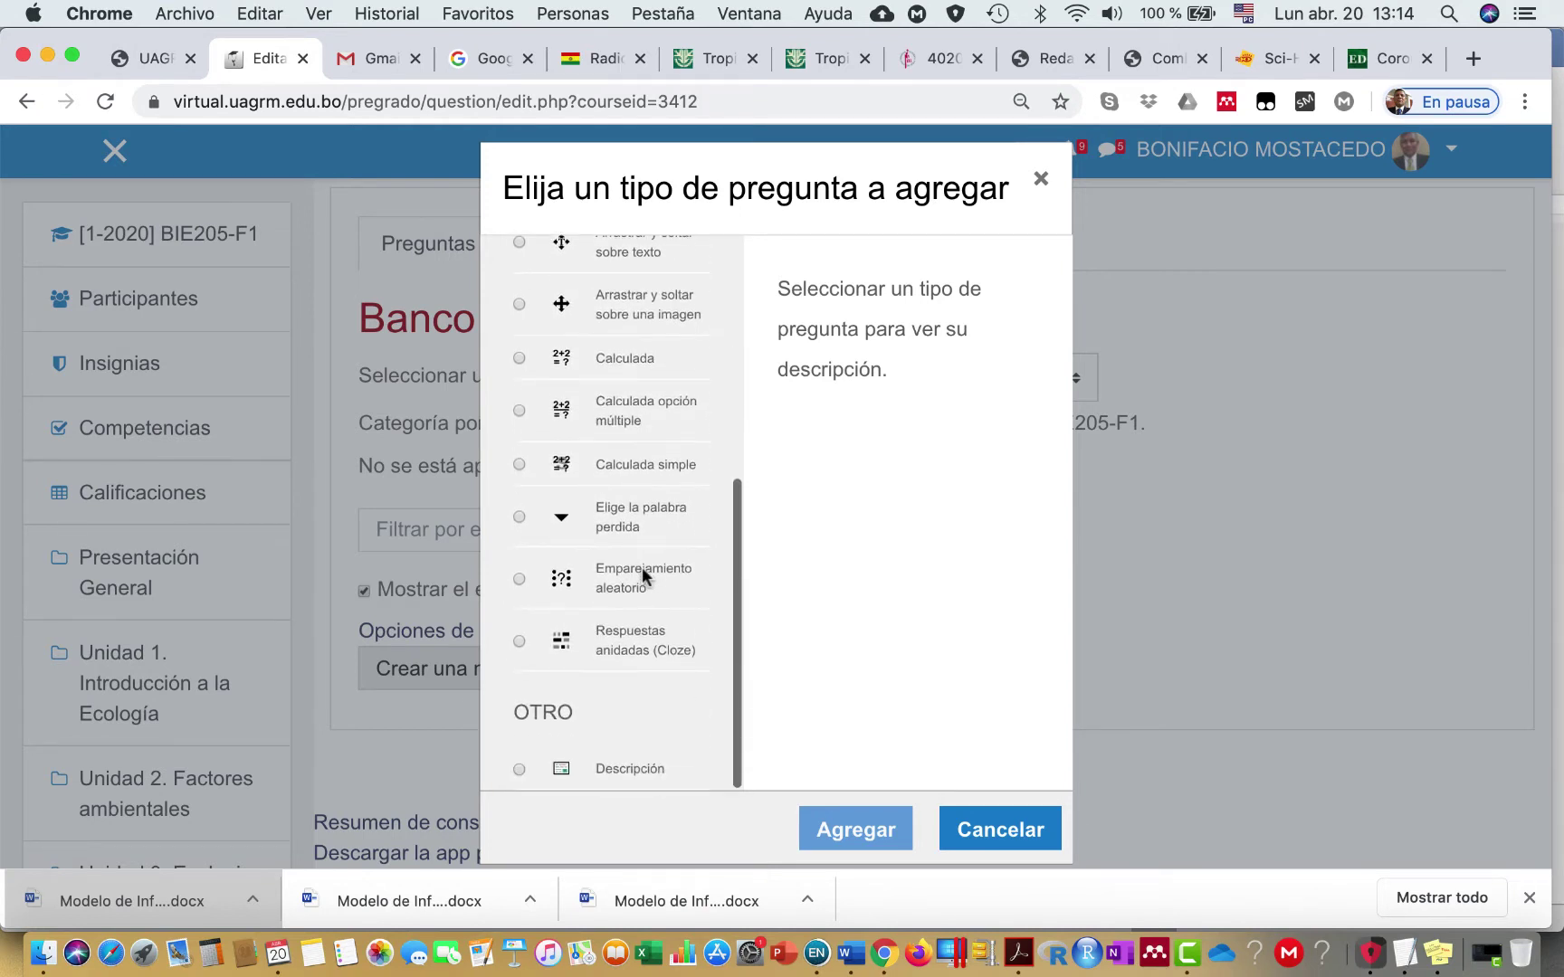
scroll(642, 567, up, 5)
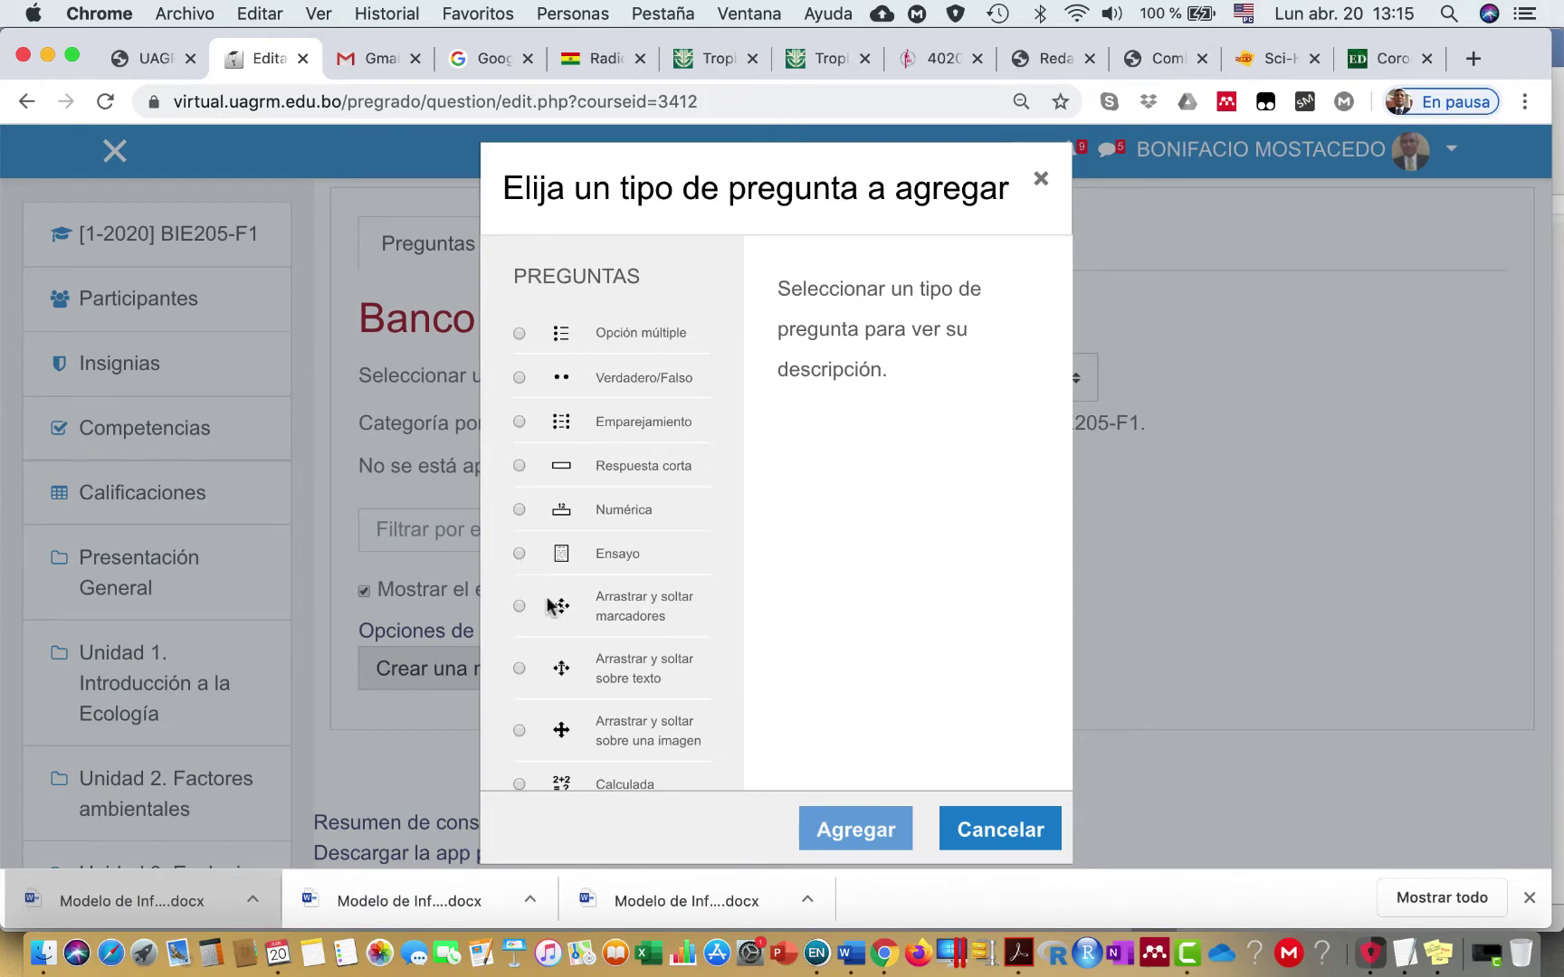
scroll(644, 542, down, 5)
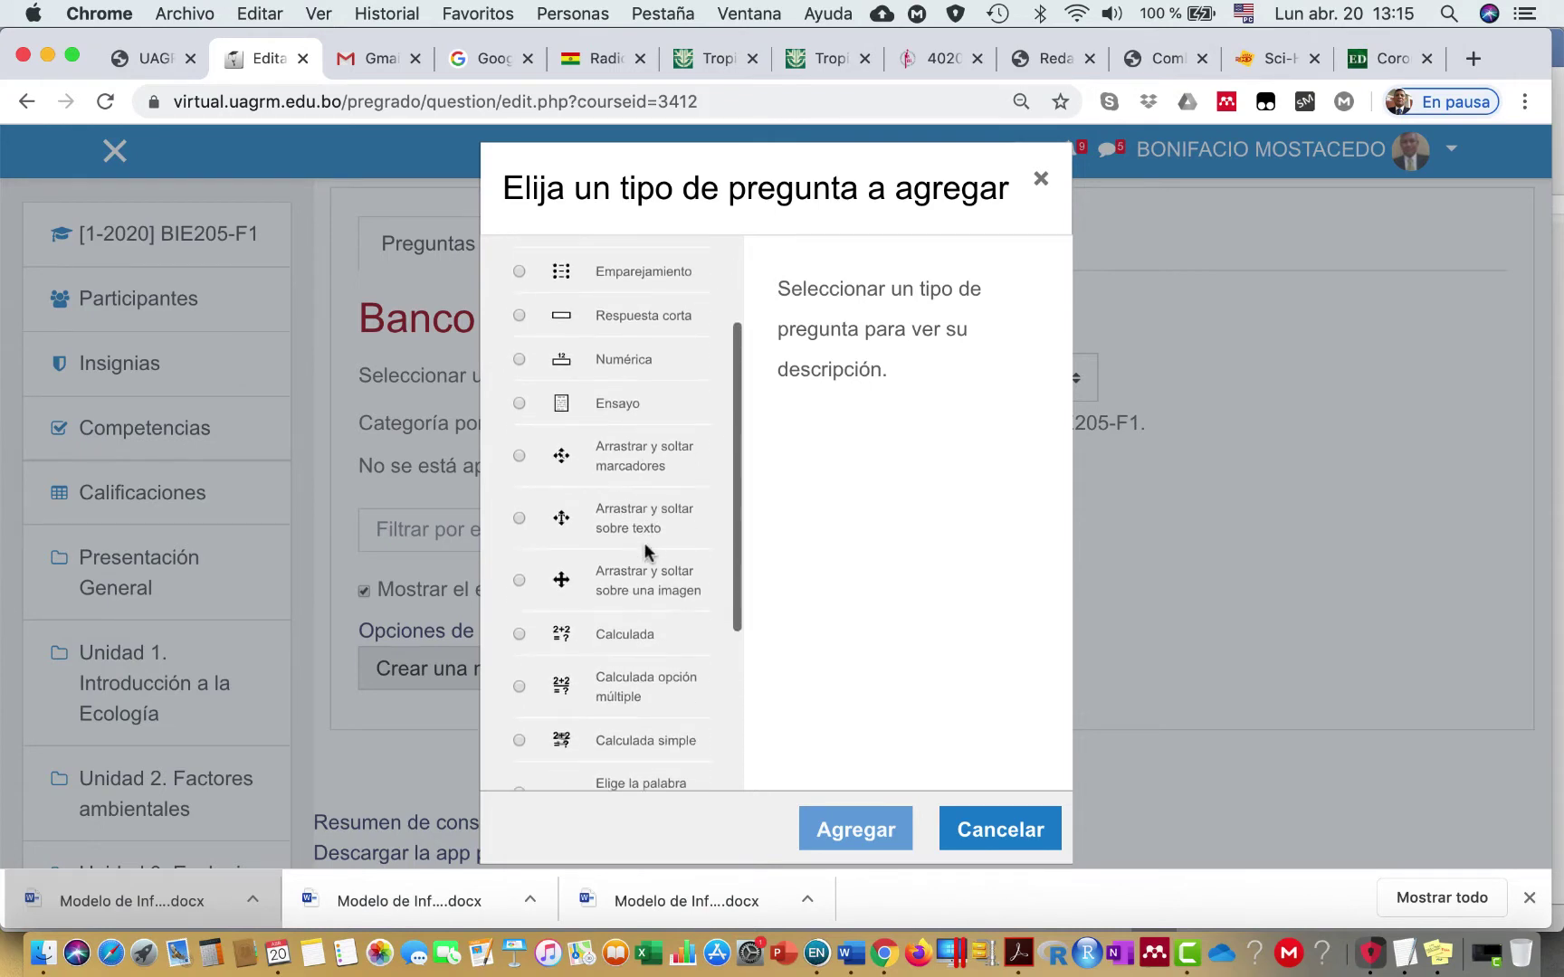
scroll(643, 542, down, 3)
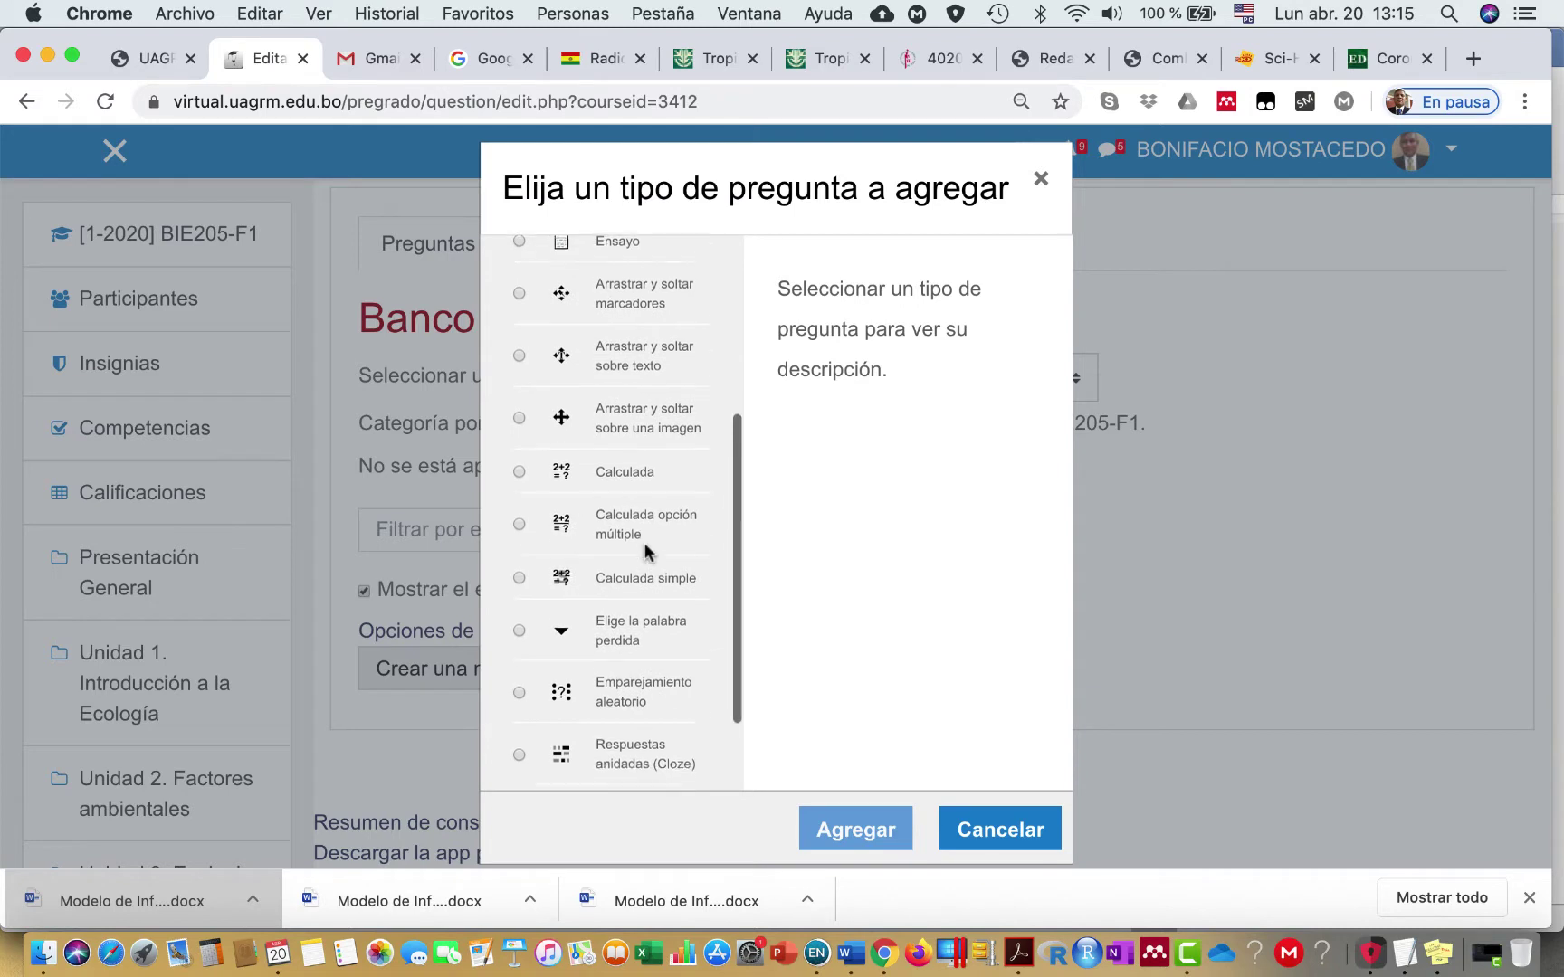
scroll(644, 545, up, 7)
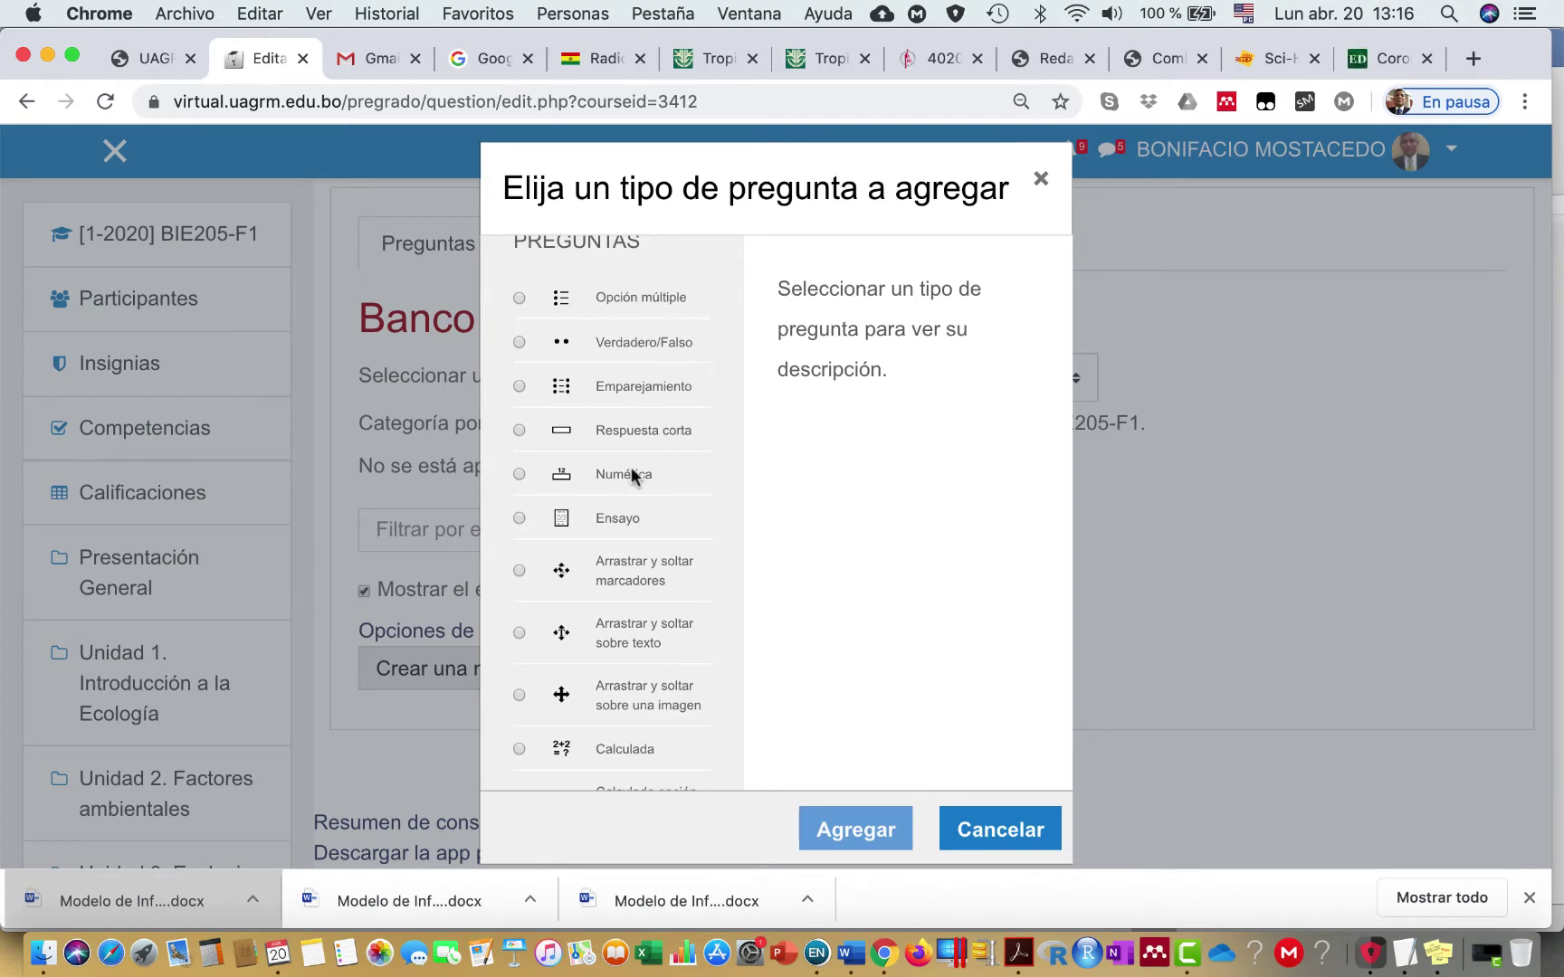
click(519, 300)
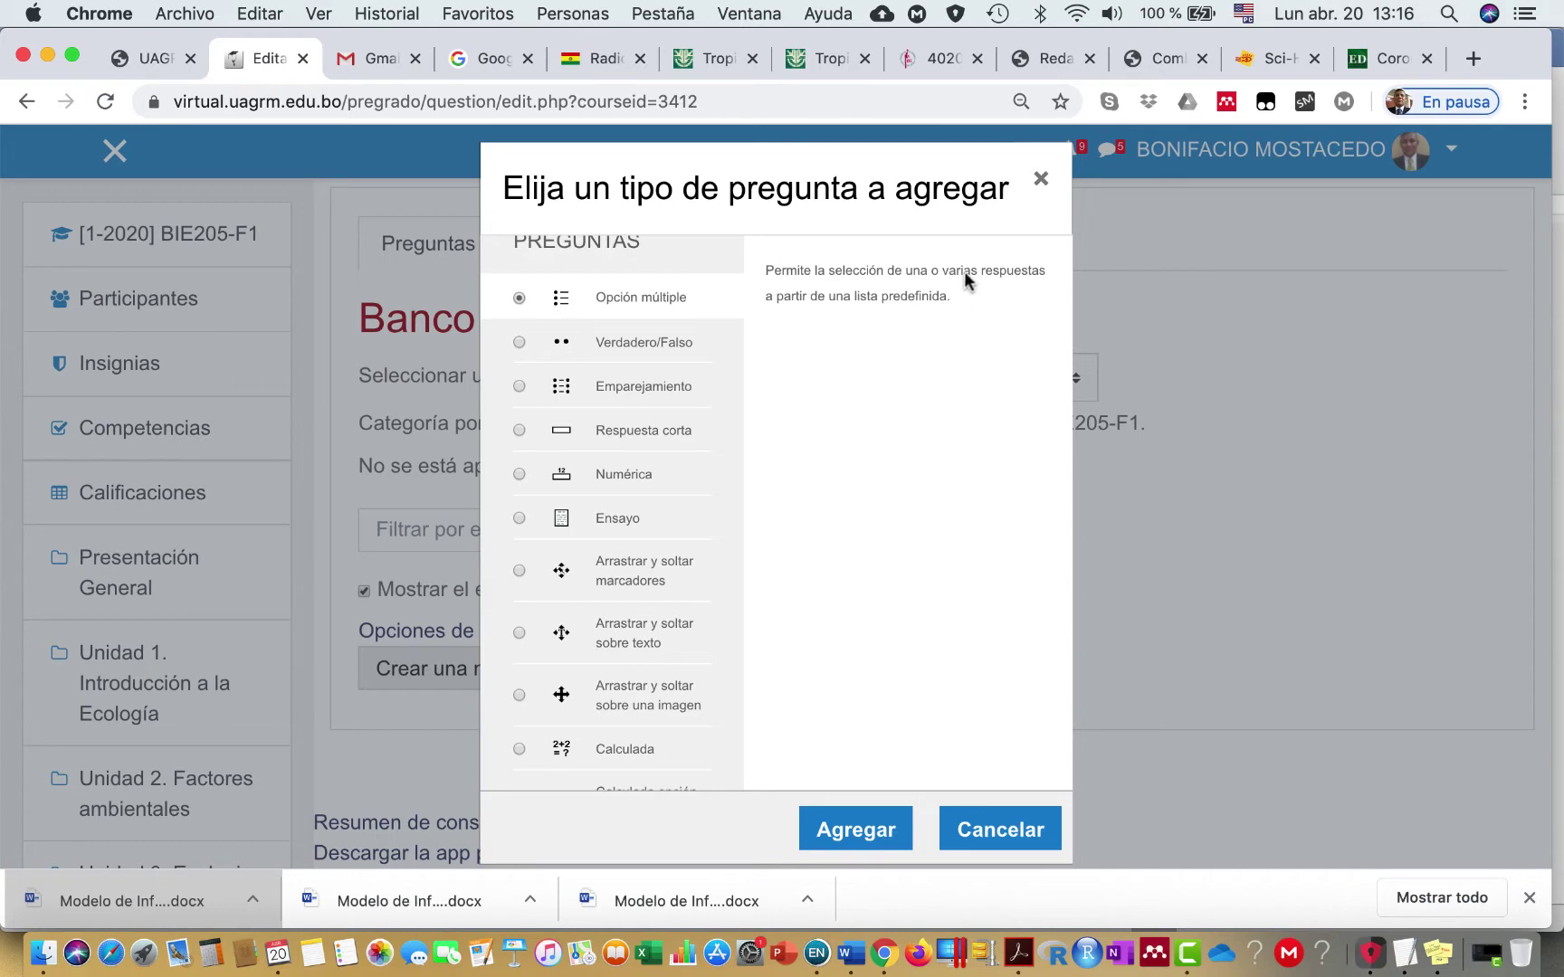
click(519, 344)
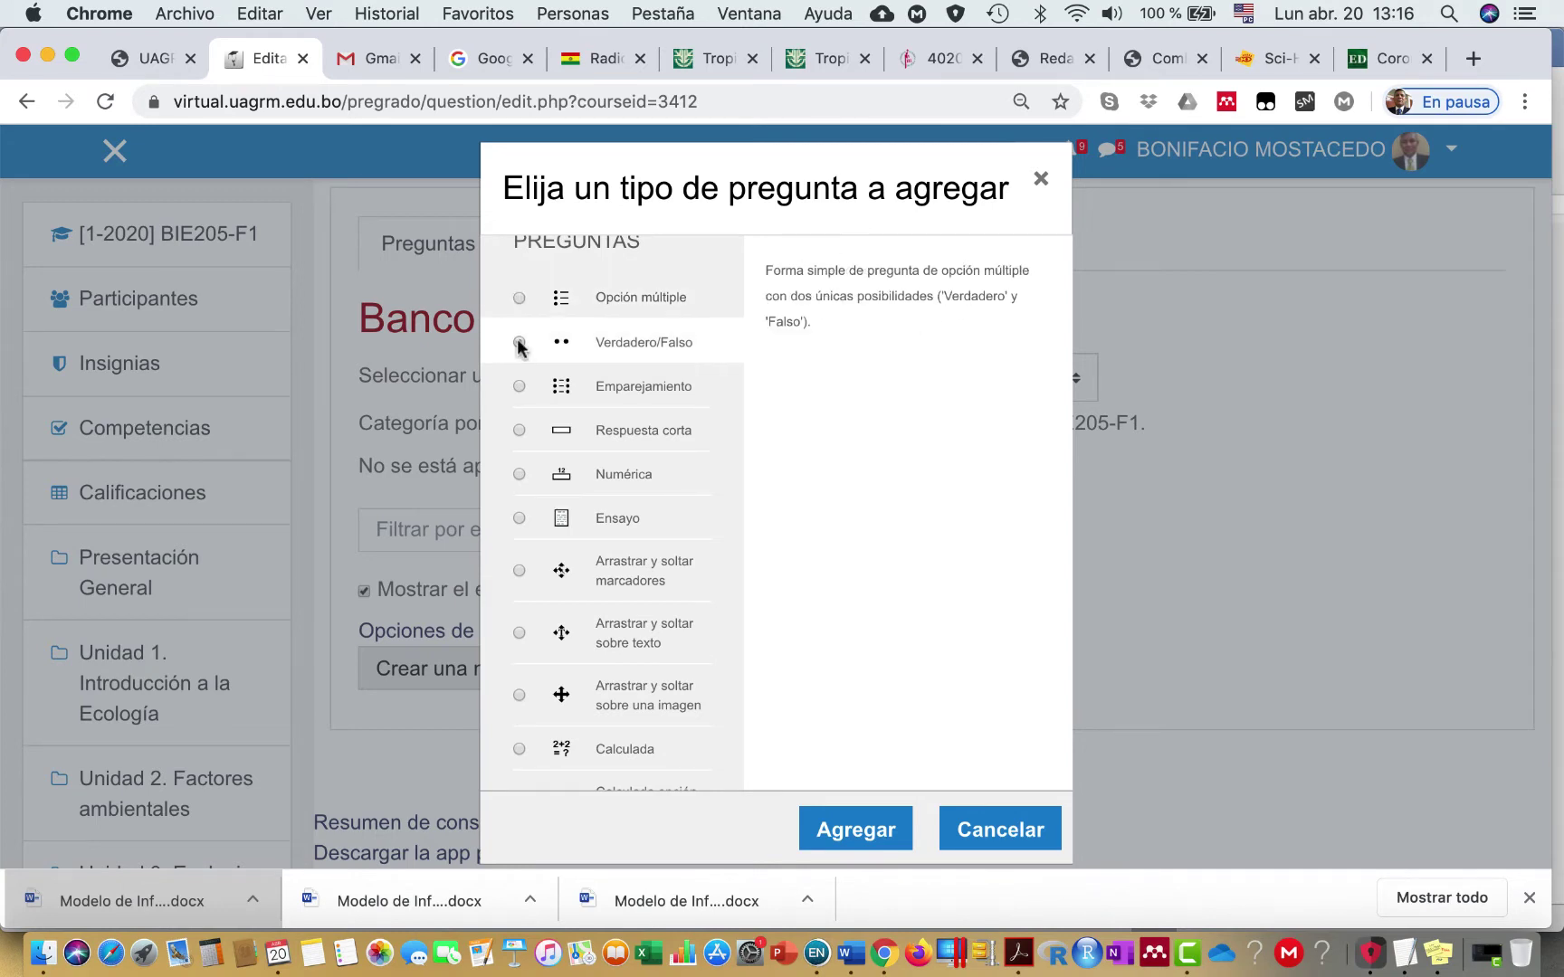
click(519, 387)
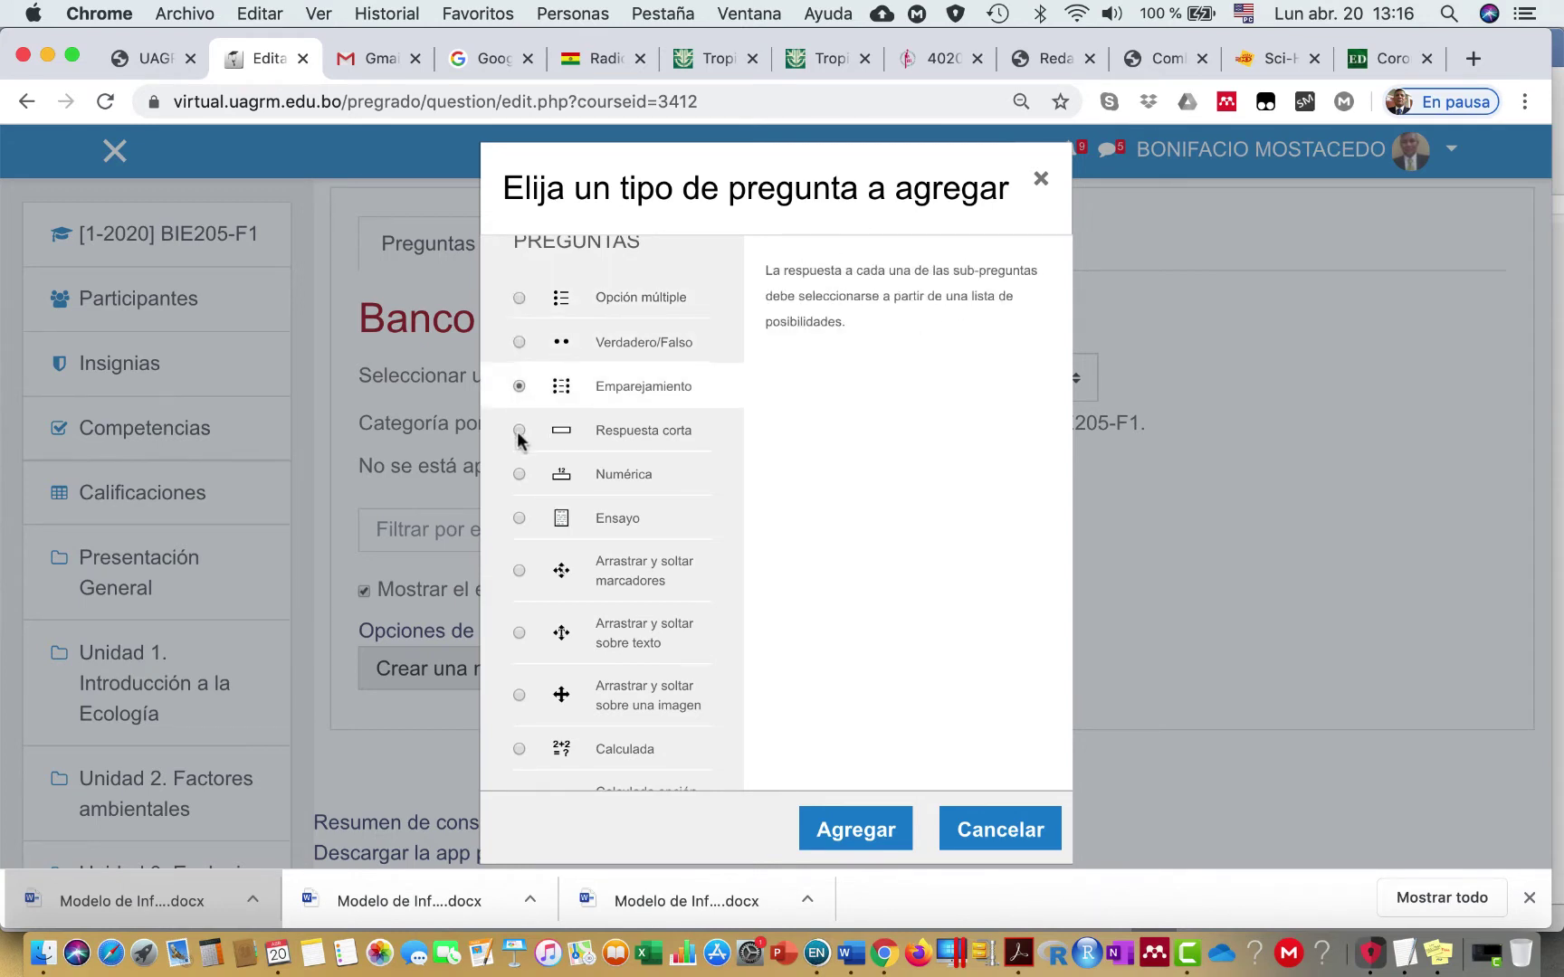
click(520, 434)
click(519, 476)
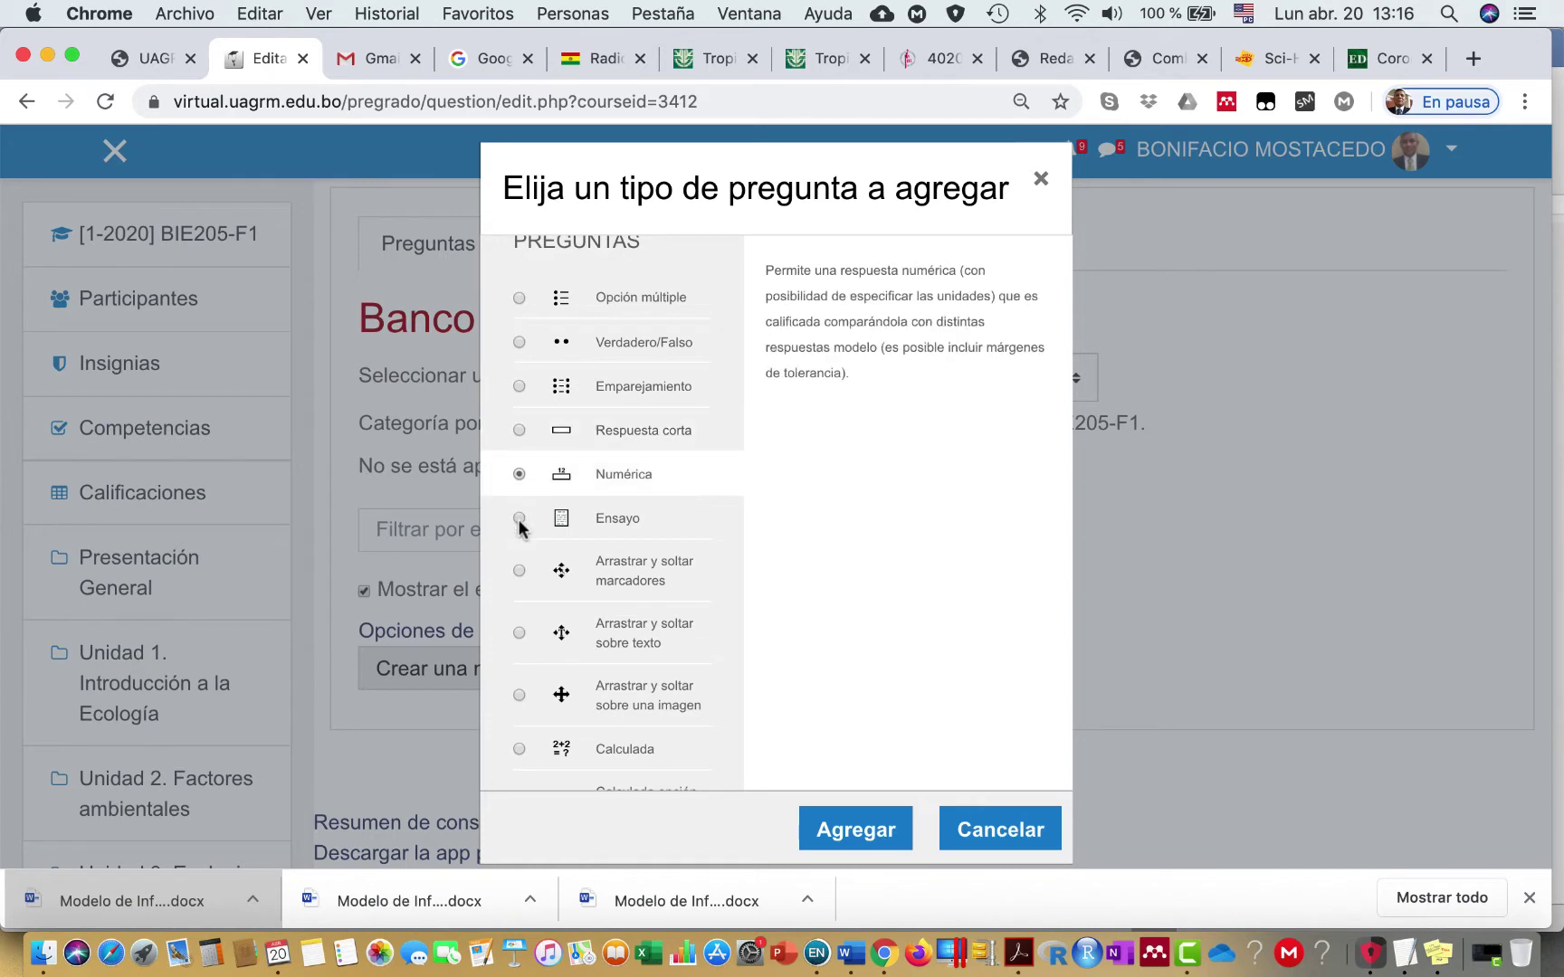
click(519, 521)
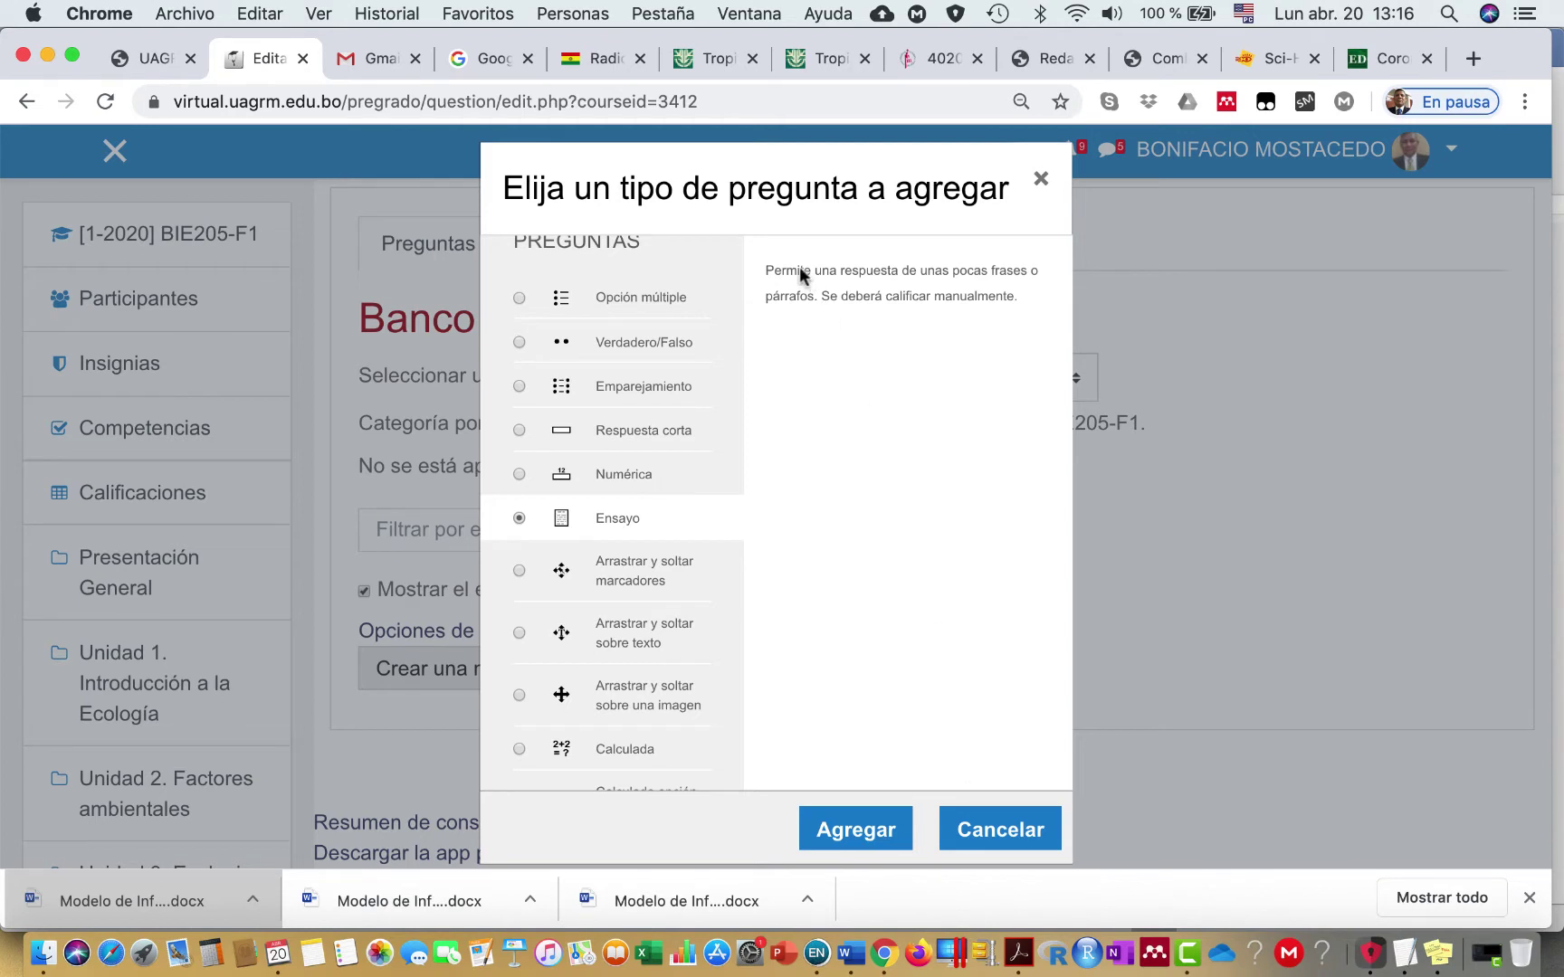
Step: Add a question of type Opción múltiple in the category "Por defecto en [2-2018] BIE205-F1"
click(558, 300)
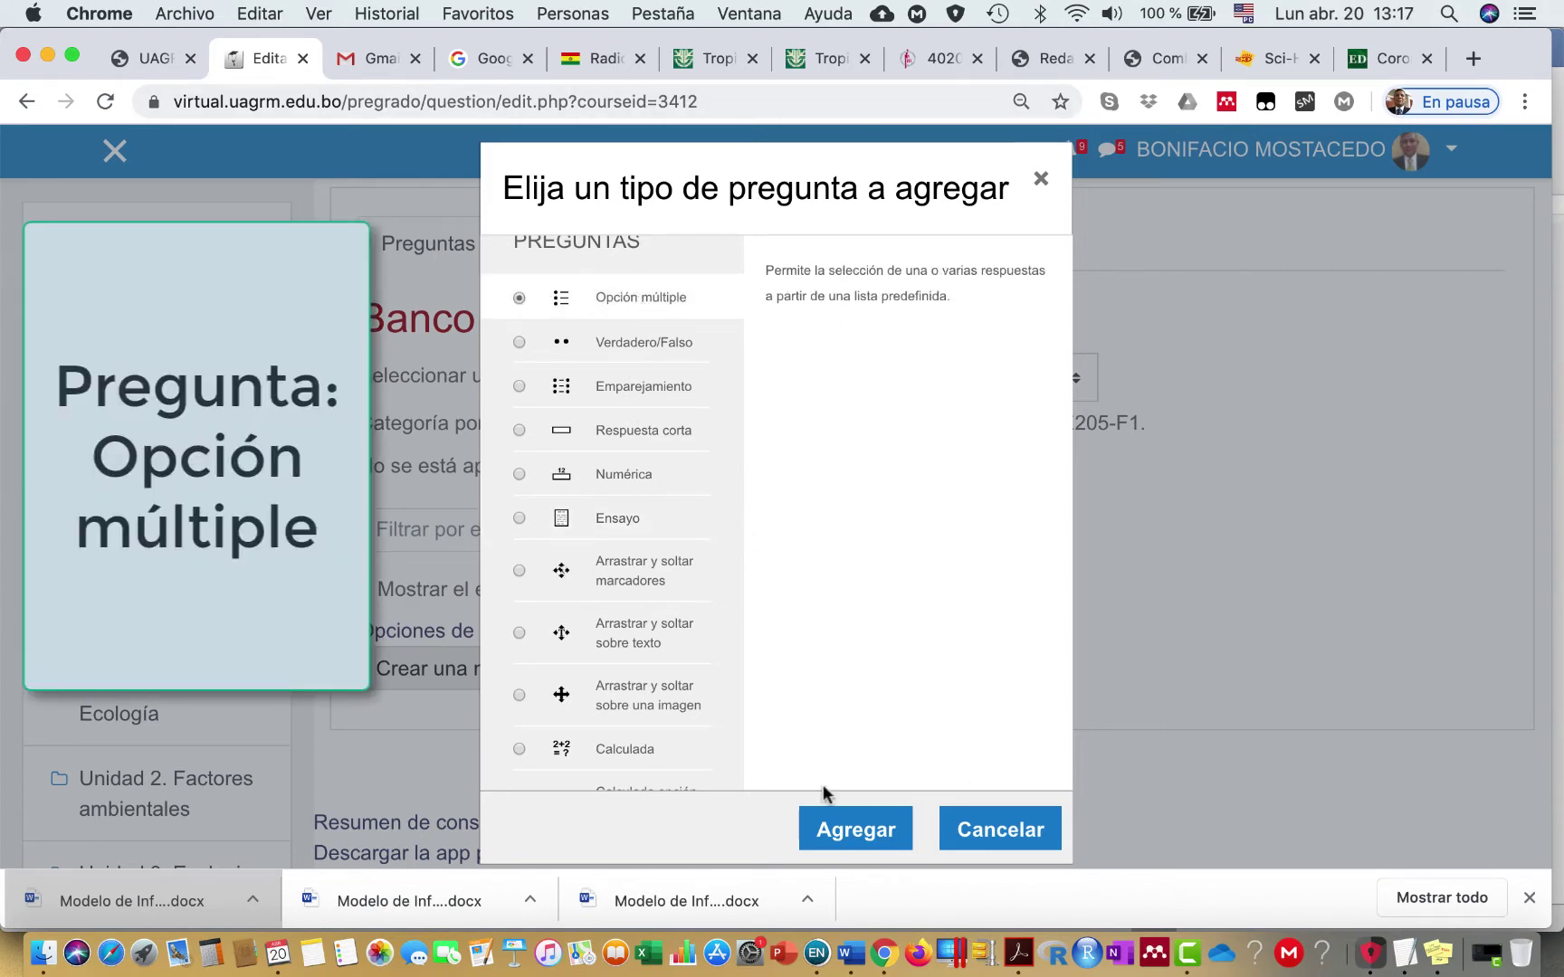
click(853, 830)
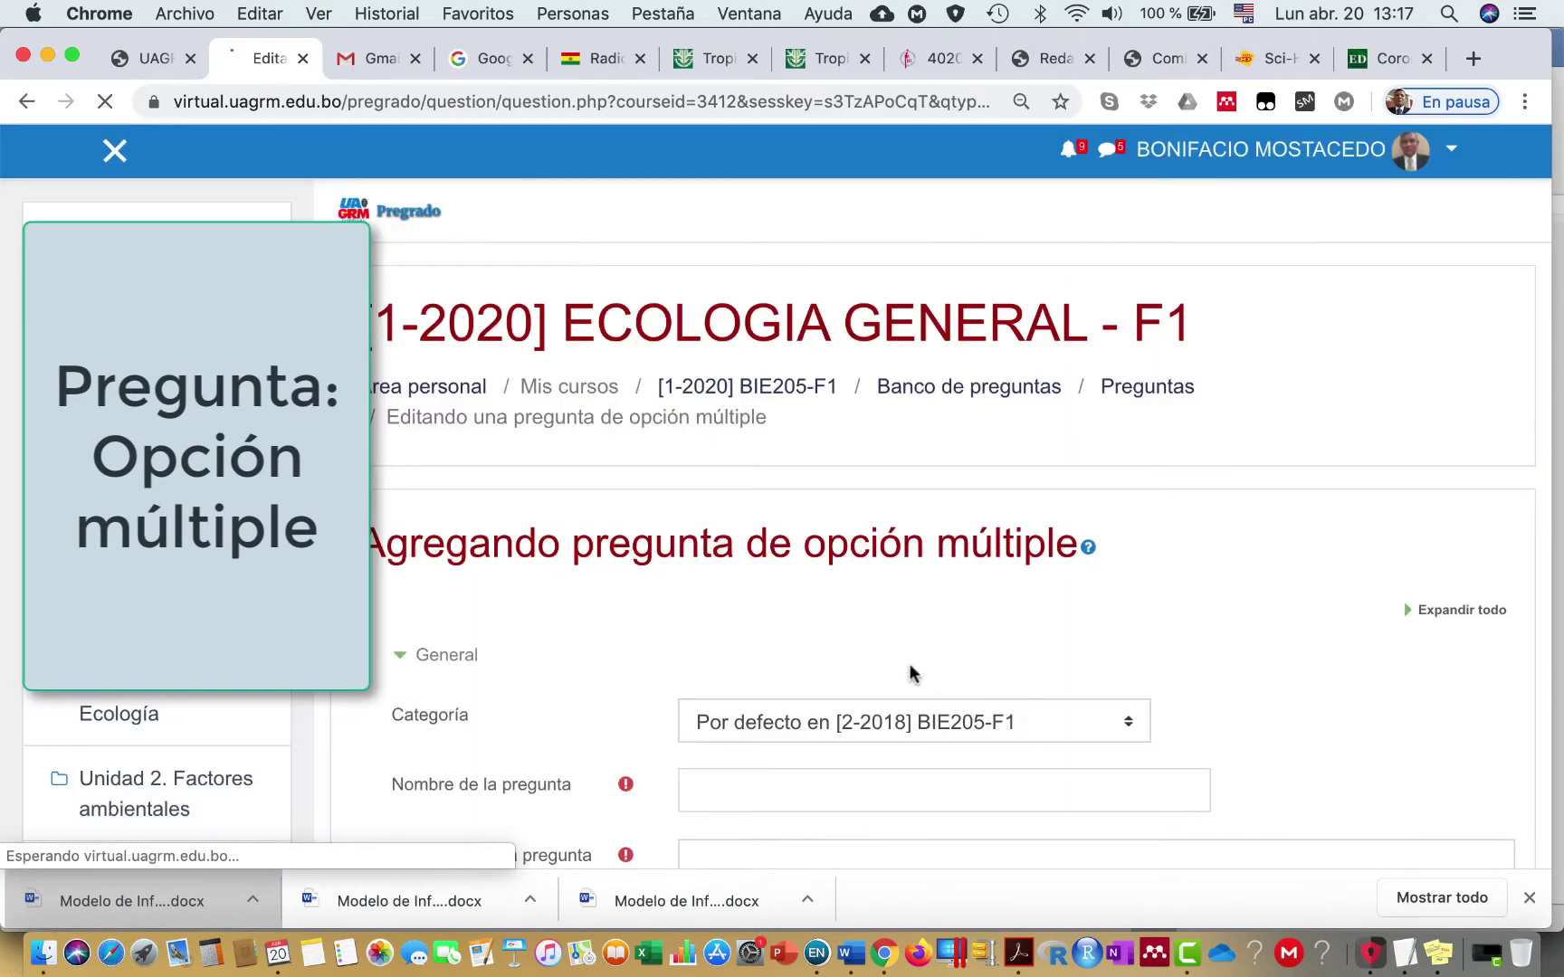
scroll(911, 671, down, 5)
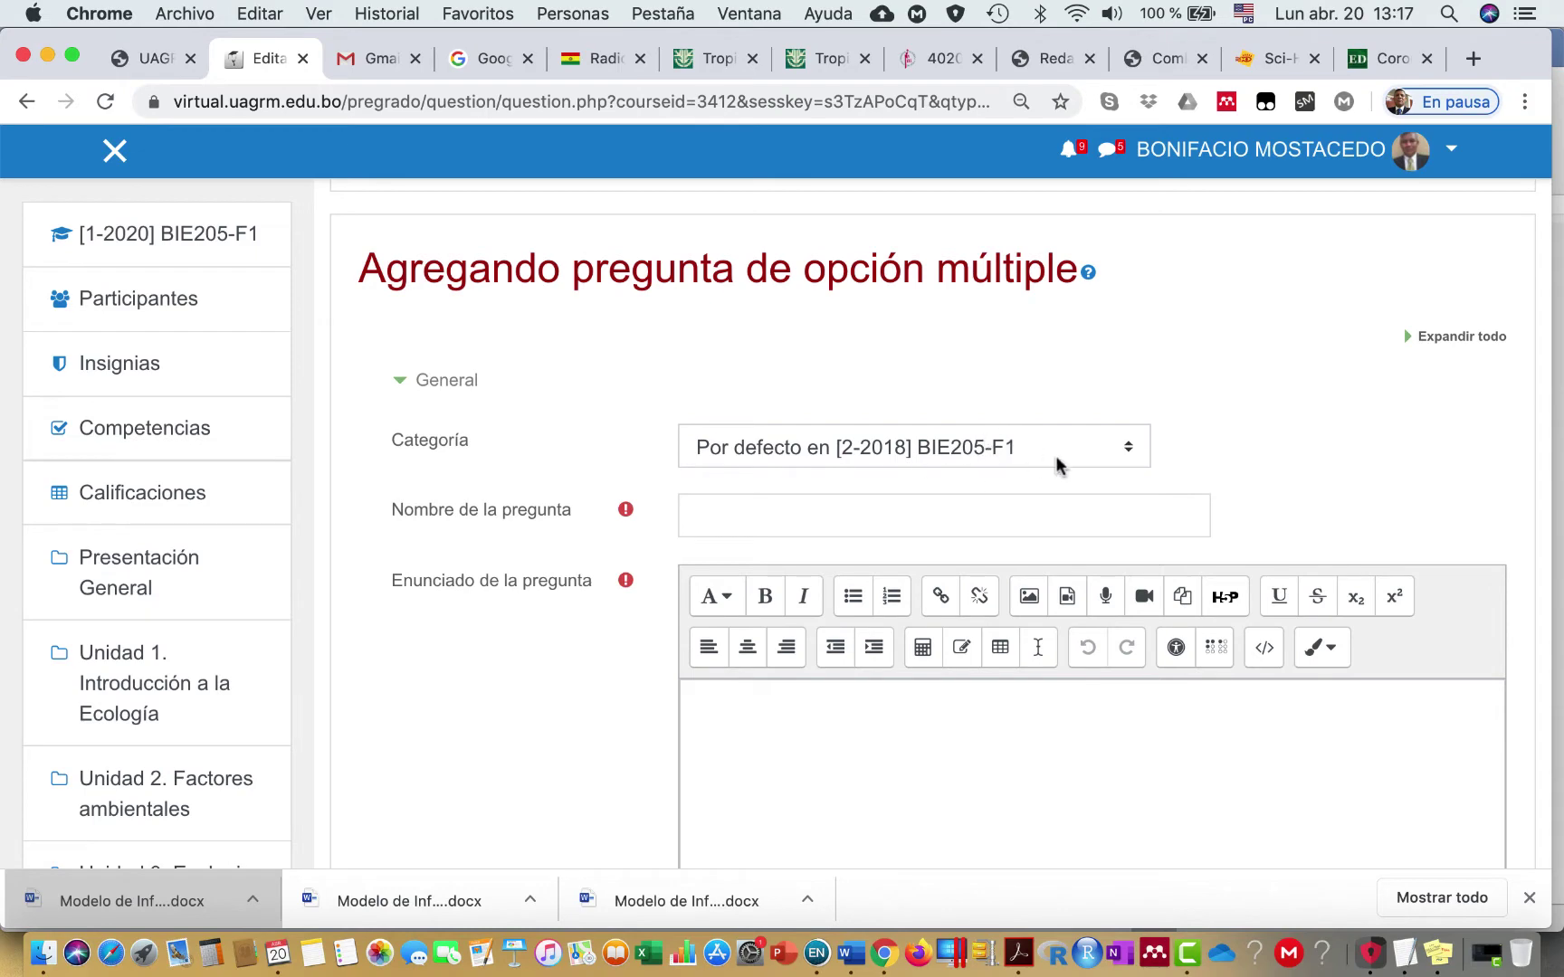
click(816, 454)
click(810, 445)
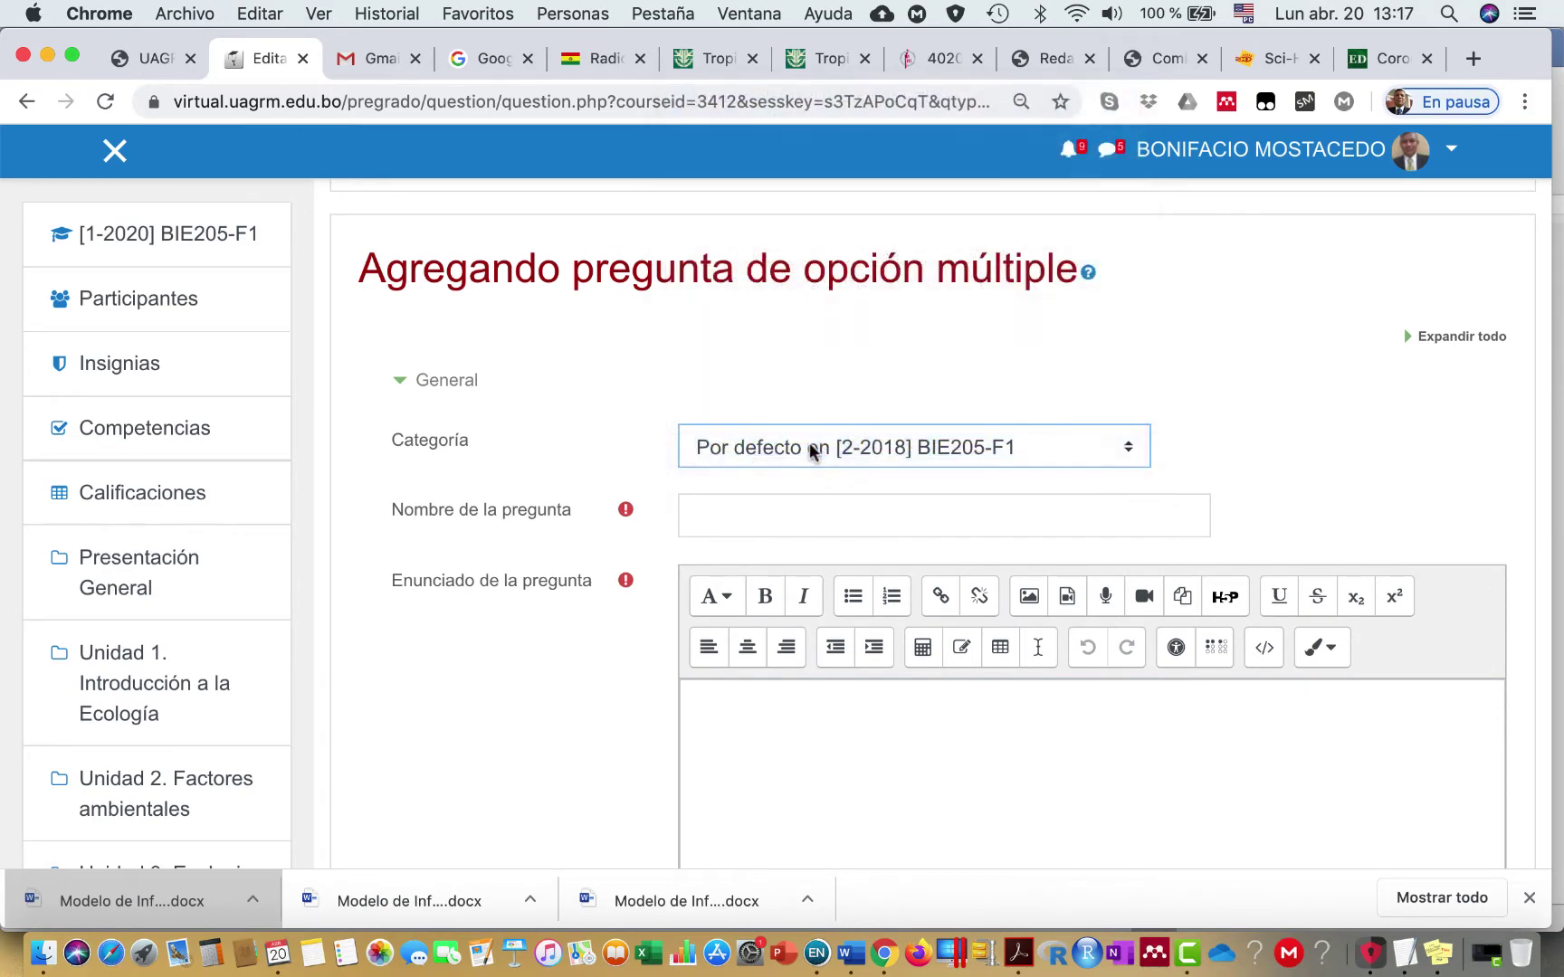
Step: Name the question "Parametros de medicion en las poblaciones"
click(798, 514)
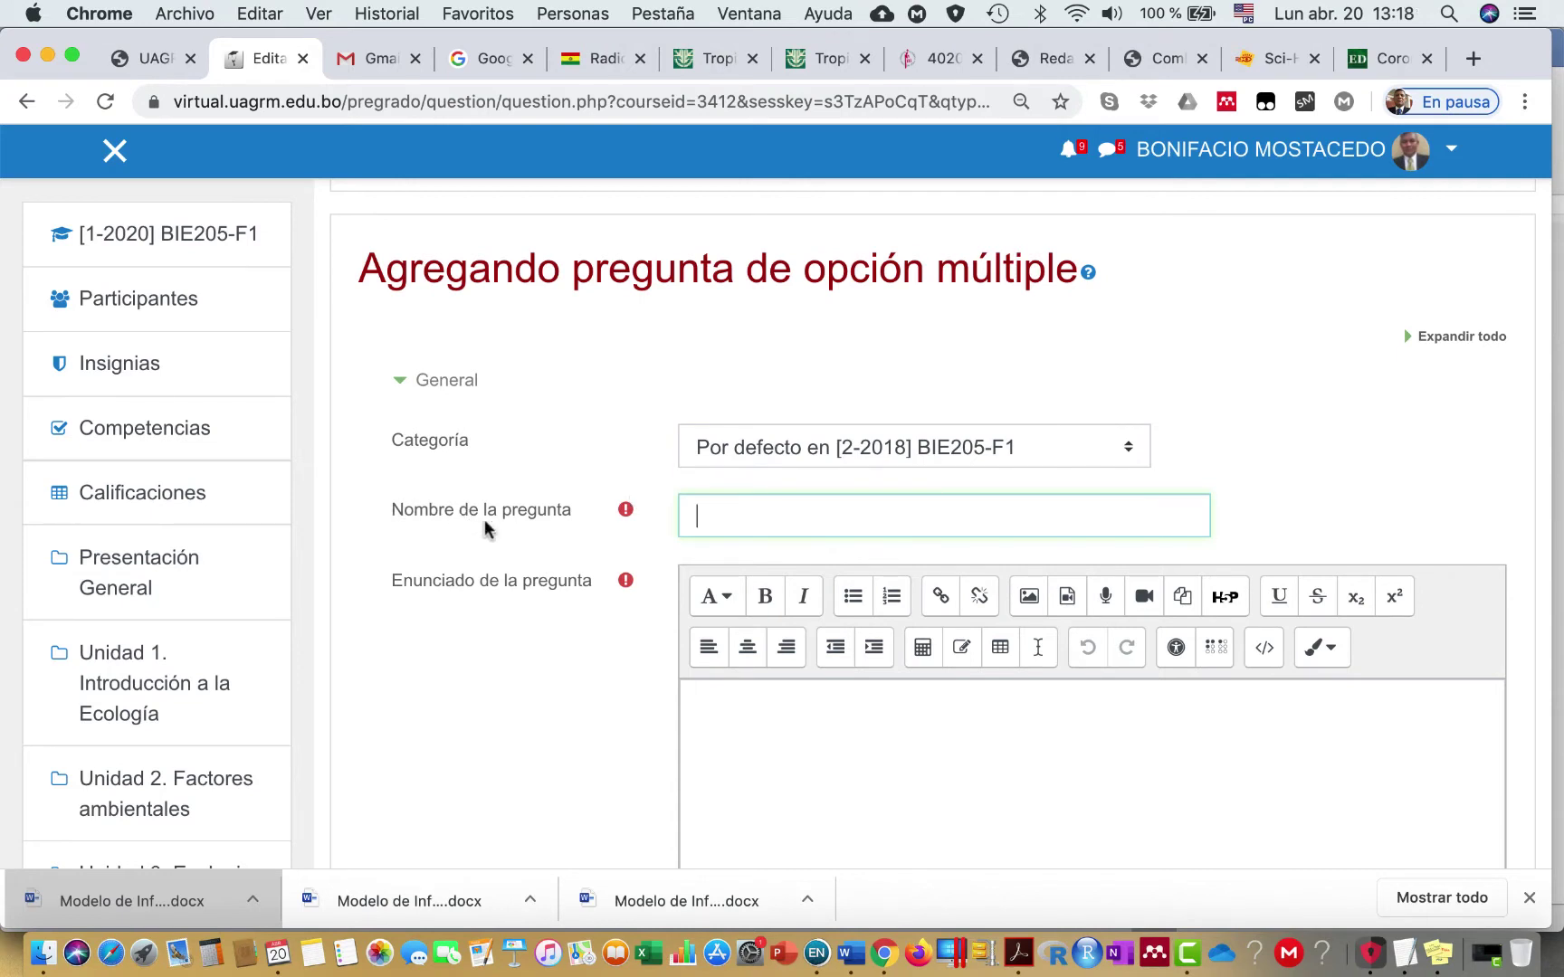
click(742, 517)
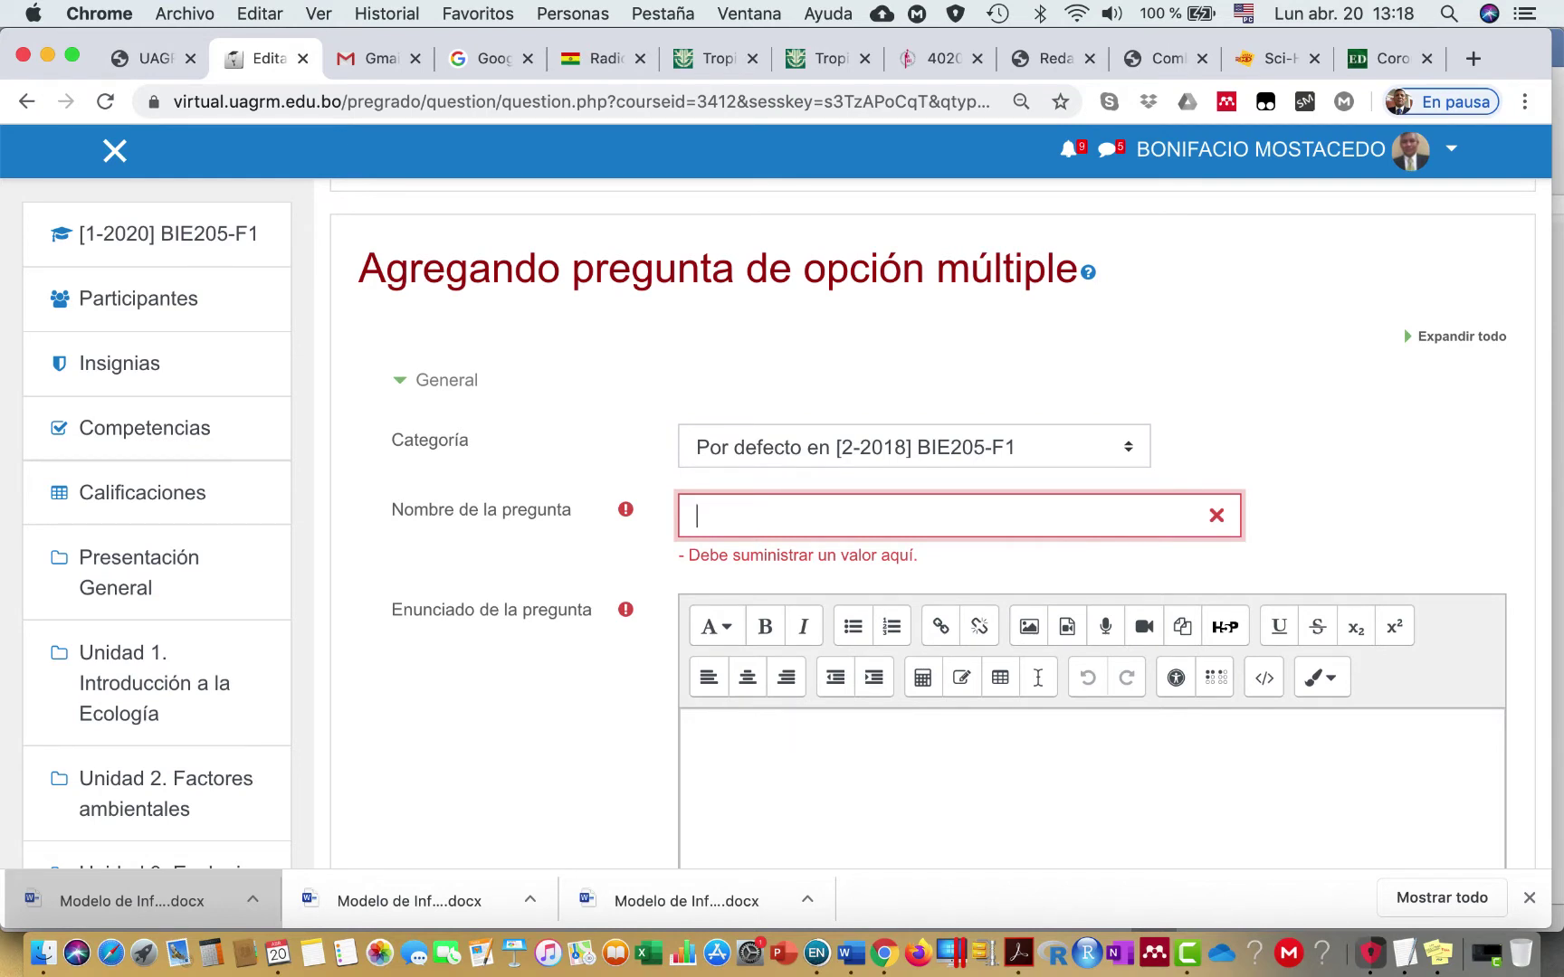
text(PARA)
key(BackSpace)
key(BackSpace)
key(BackSpace)
text(arametros de)
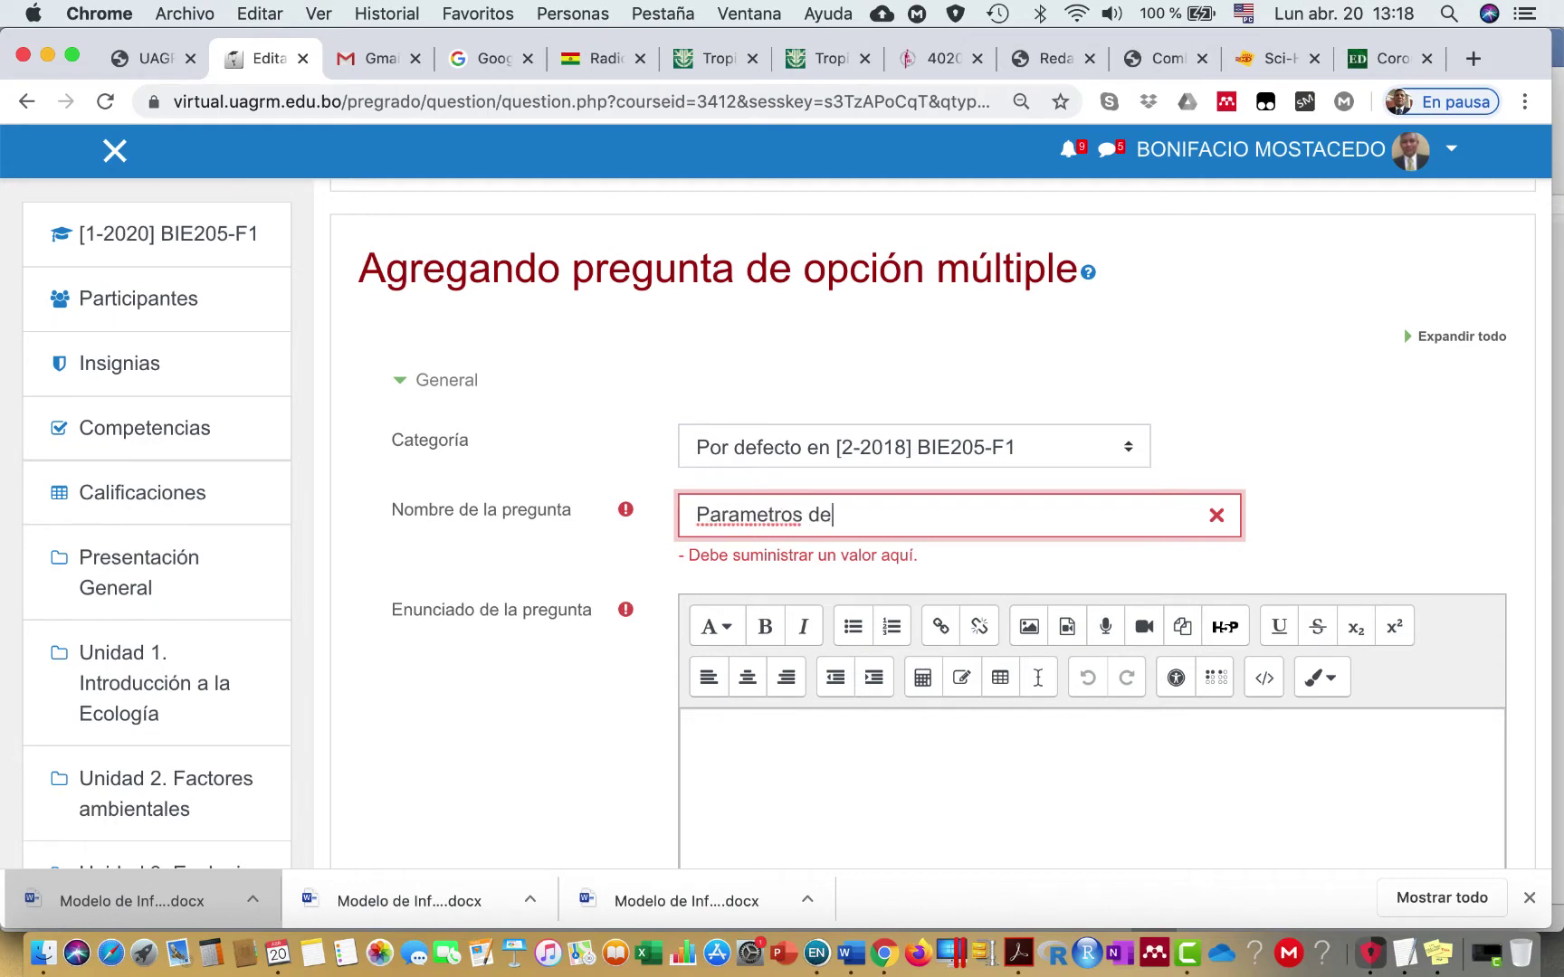
text( medicion e)
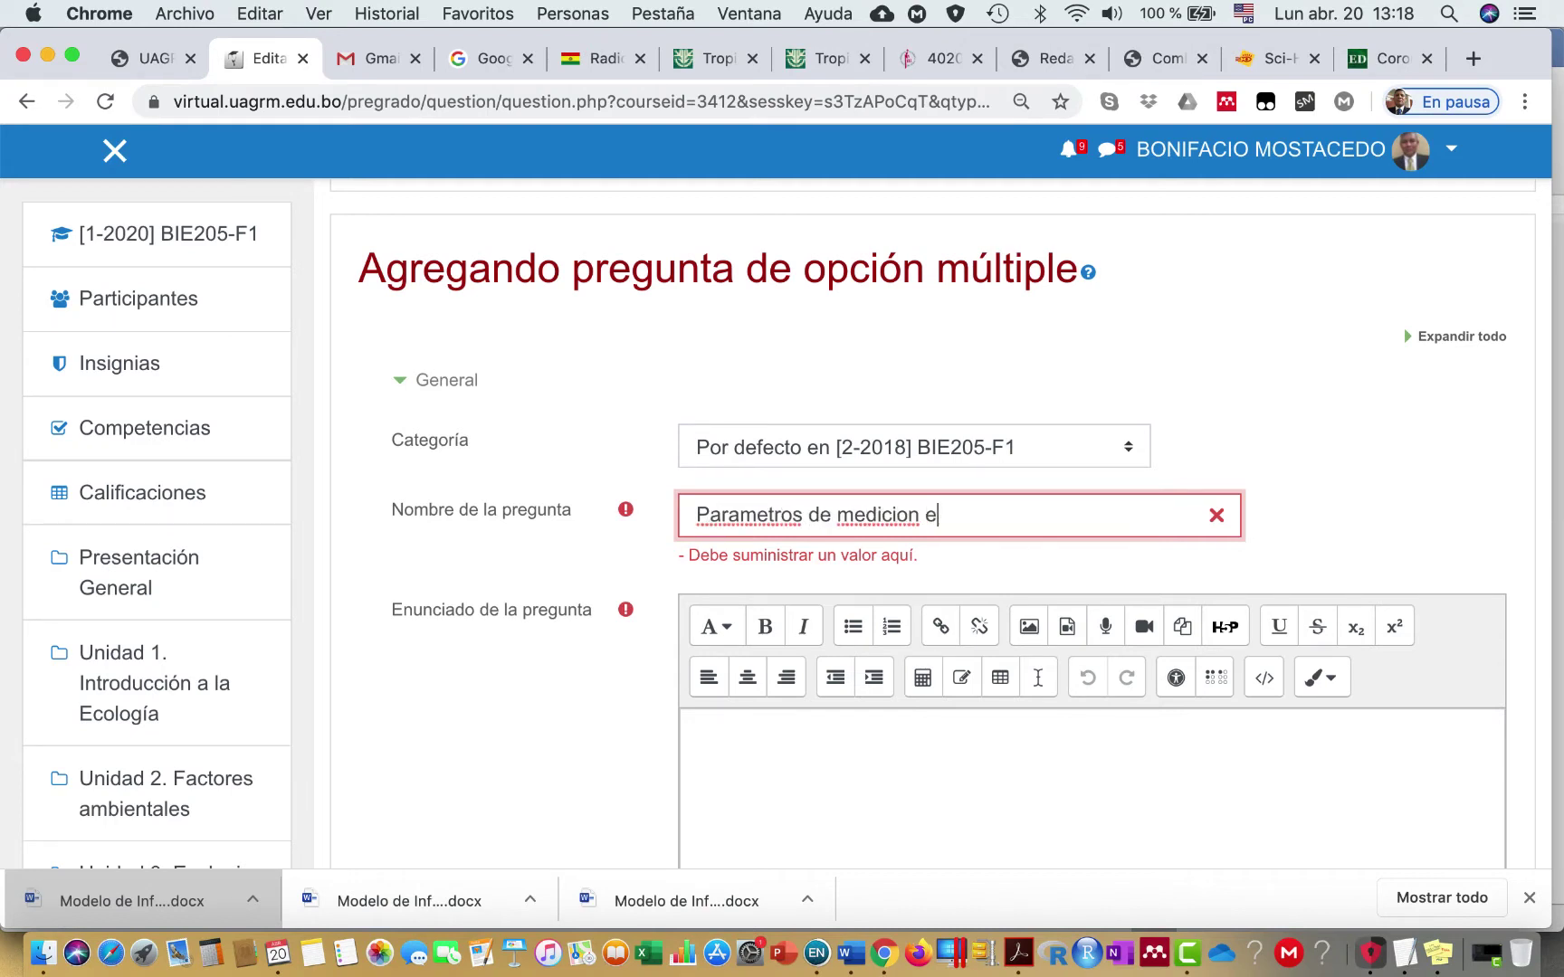
text(n las poblaciones)
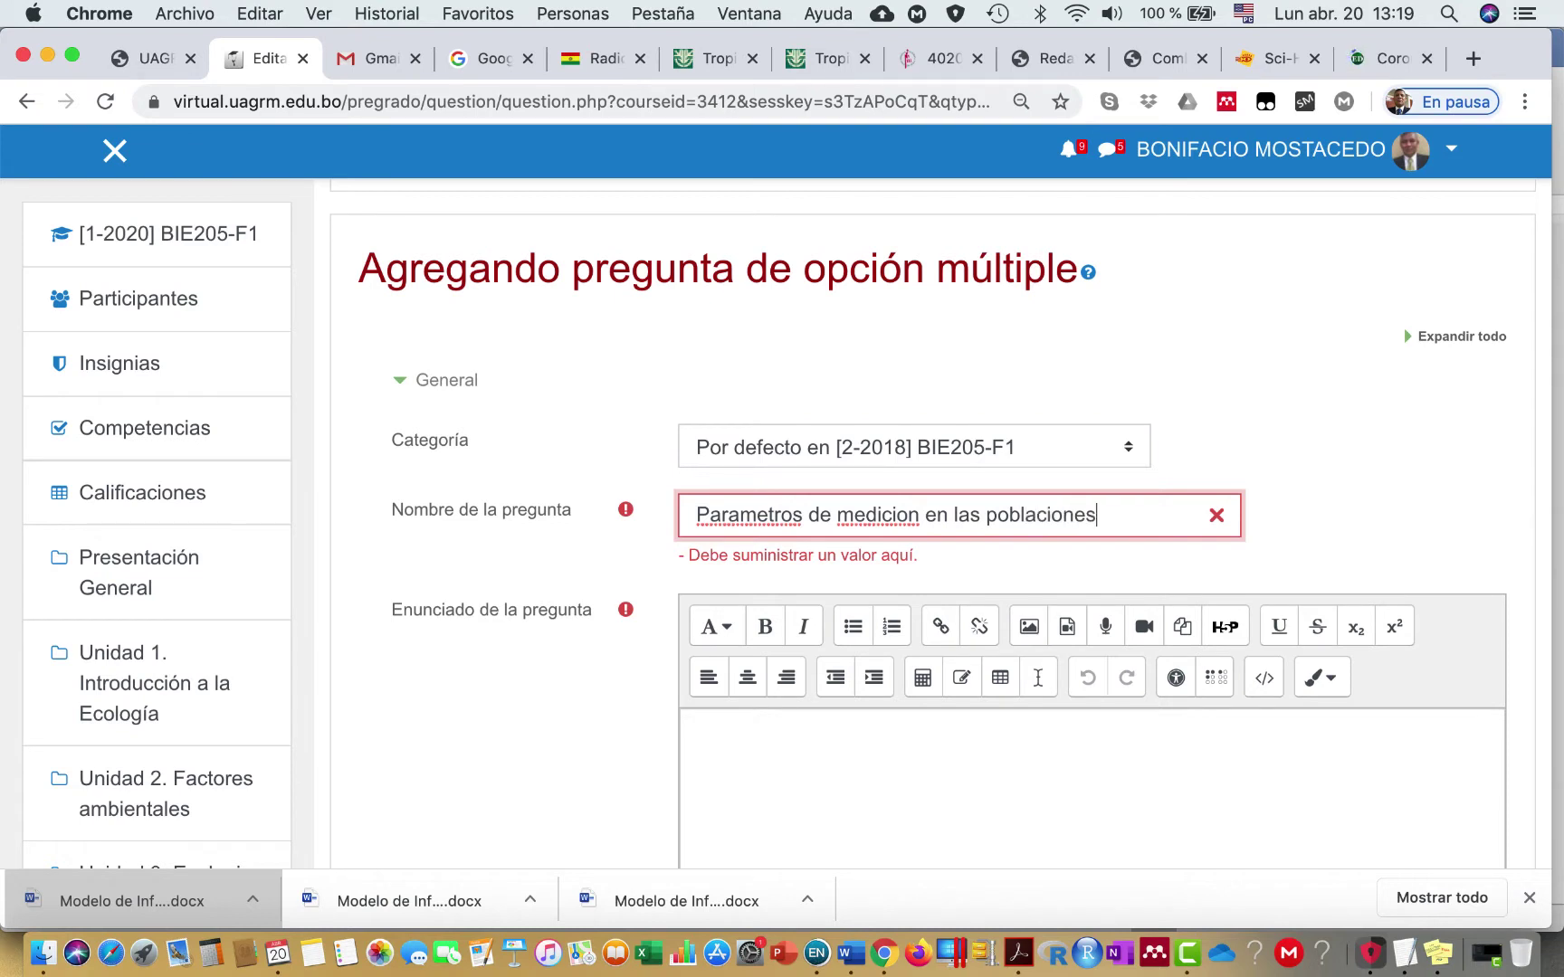
Step: Enter the question statement "Los parametros de medicion en las poblaciones son:"
click(764, 590)
scroll(765, 594, down, 3)
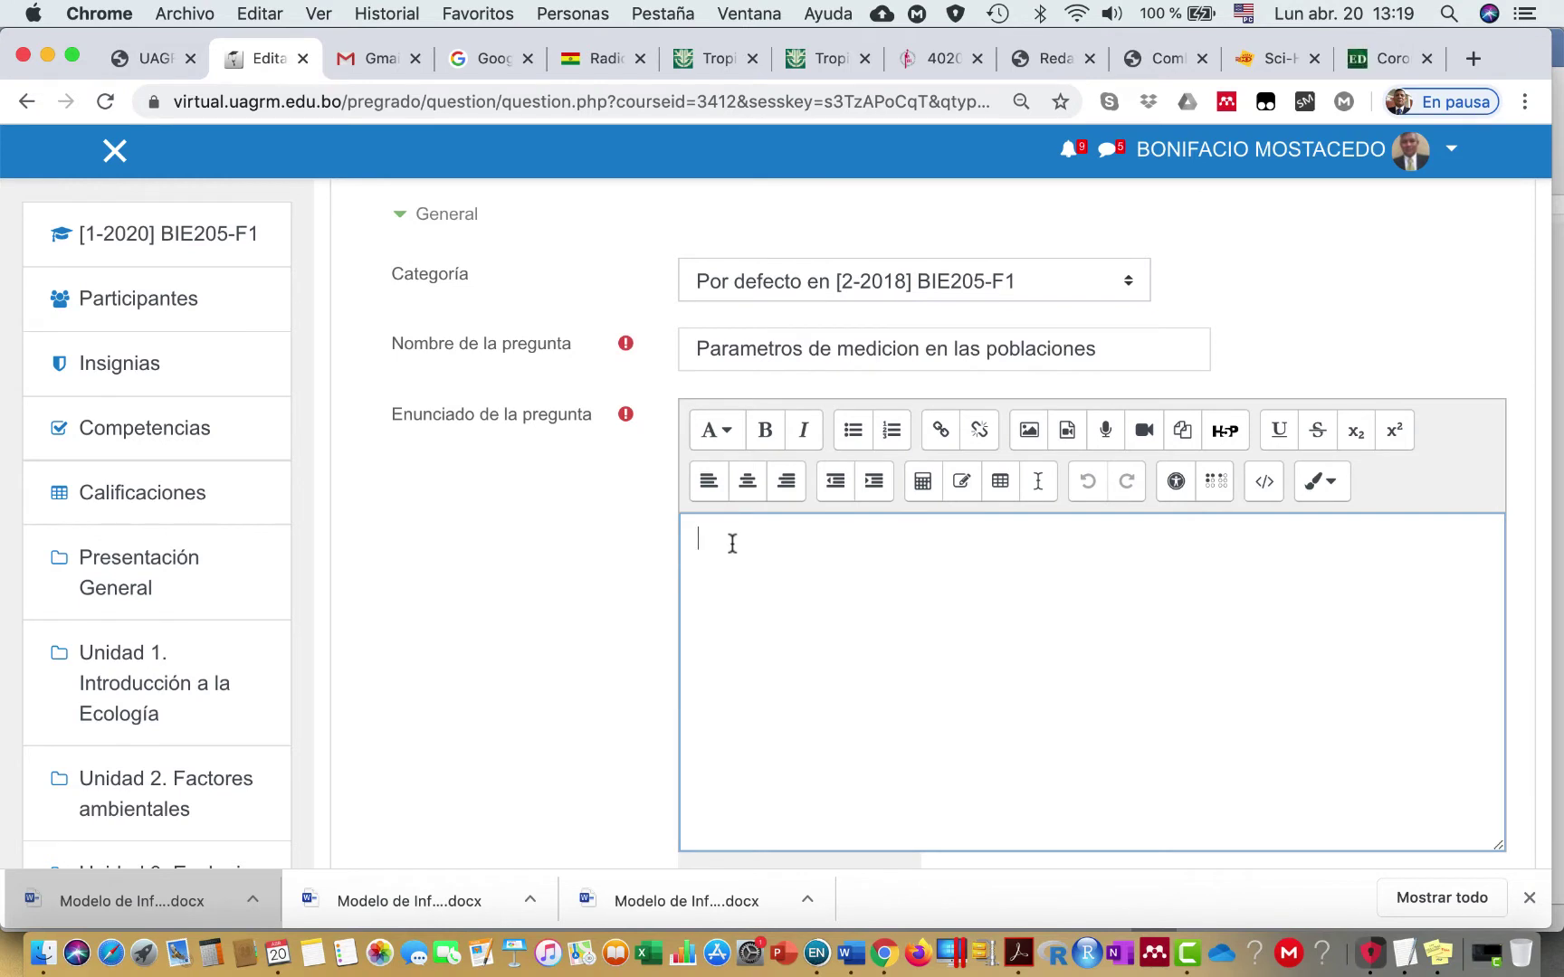
text(Lo)
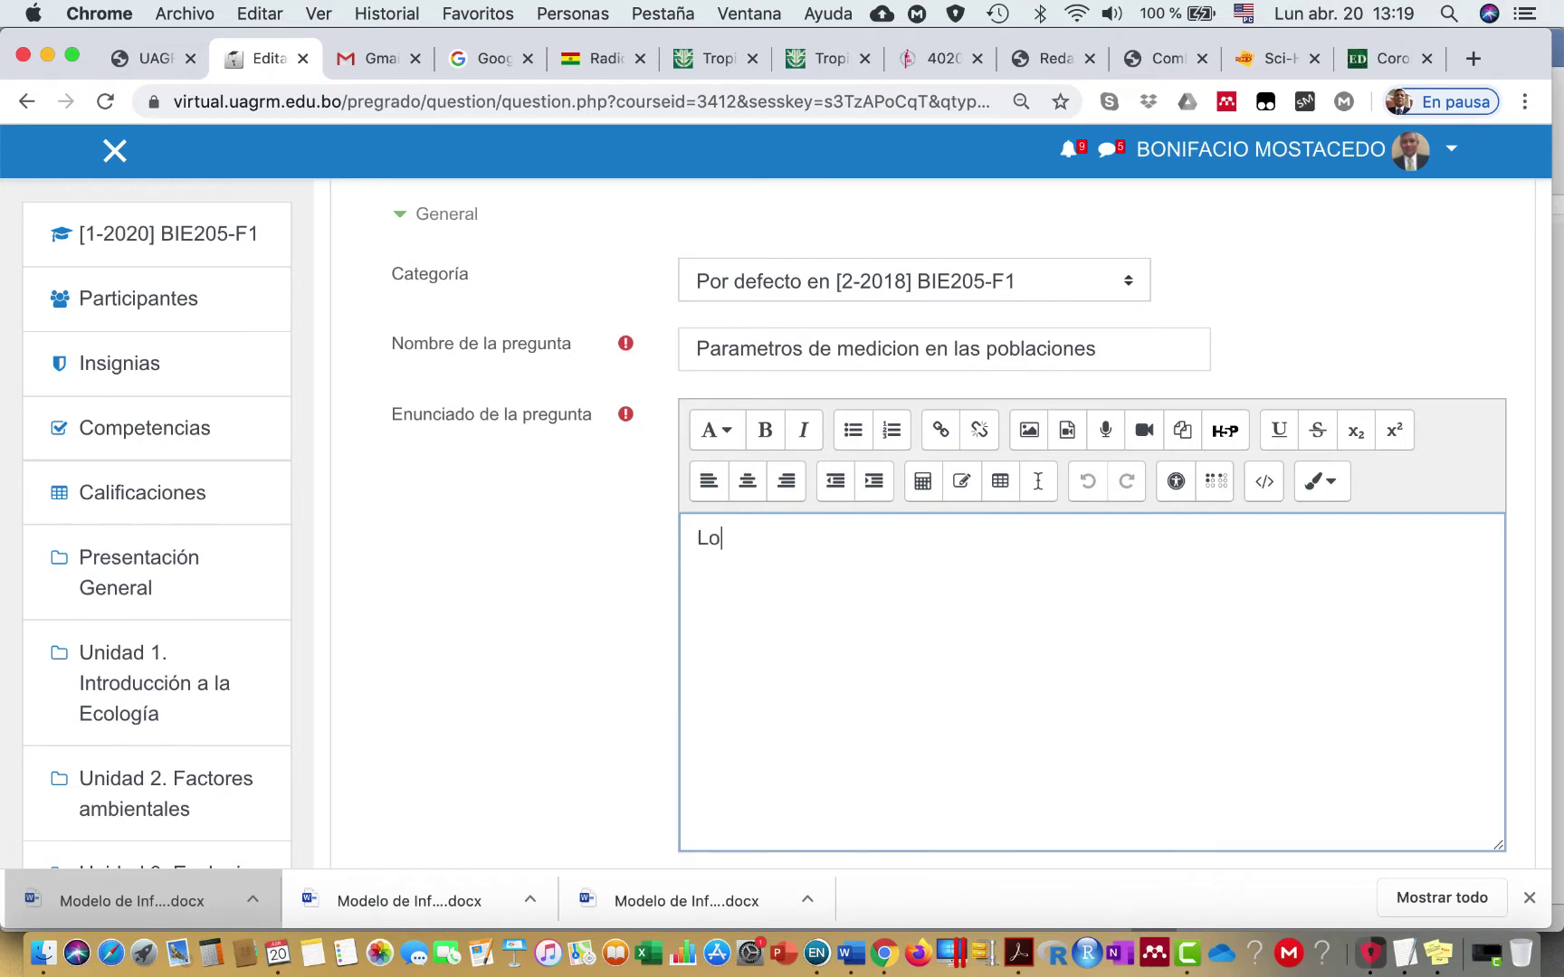
text(s parametros d)
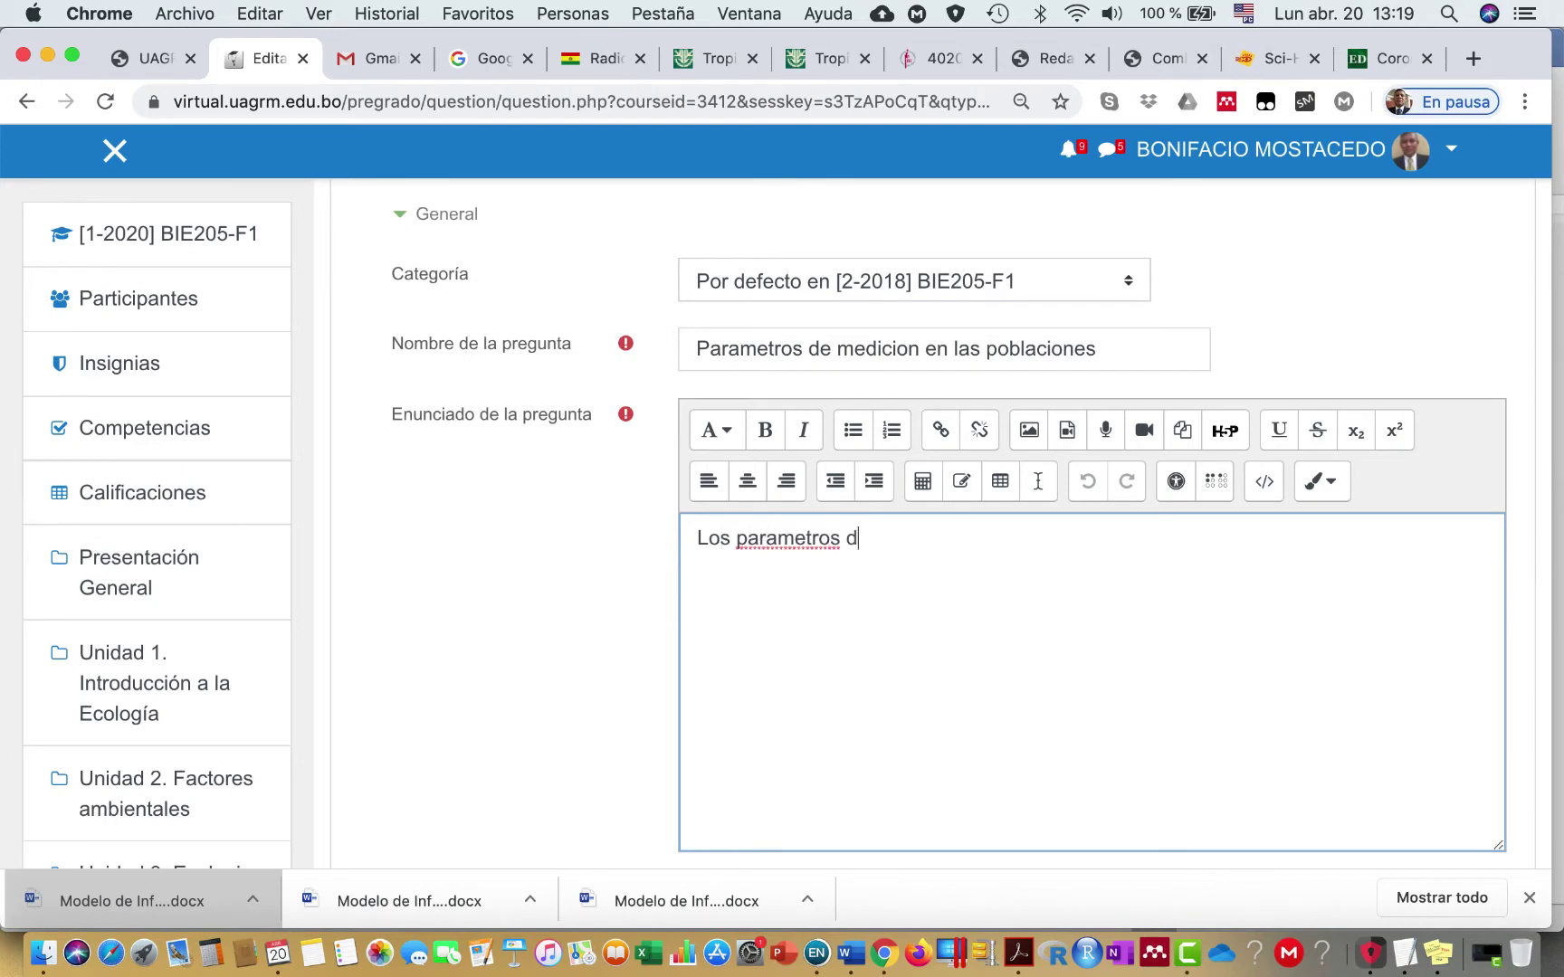
text(e medicion en)
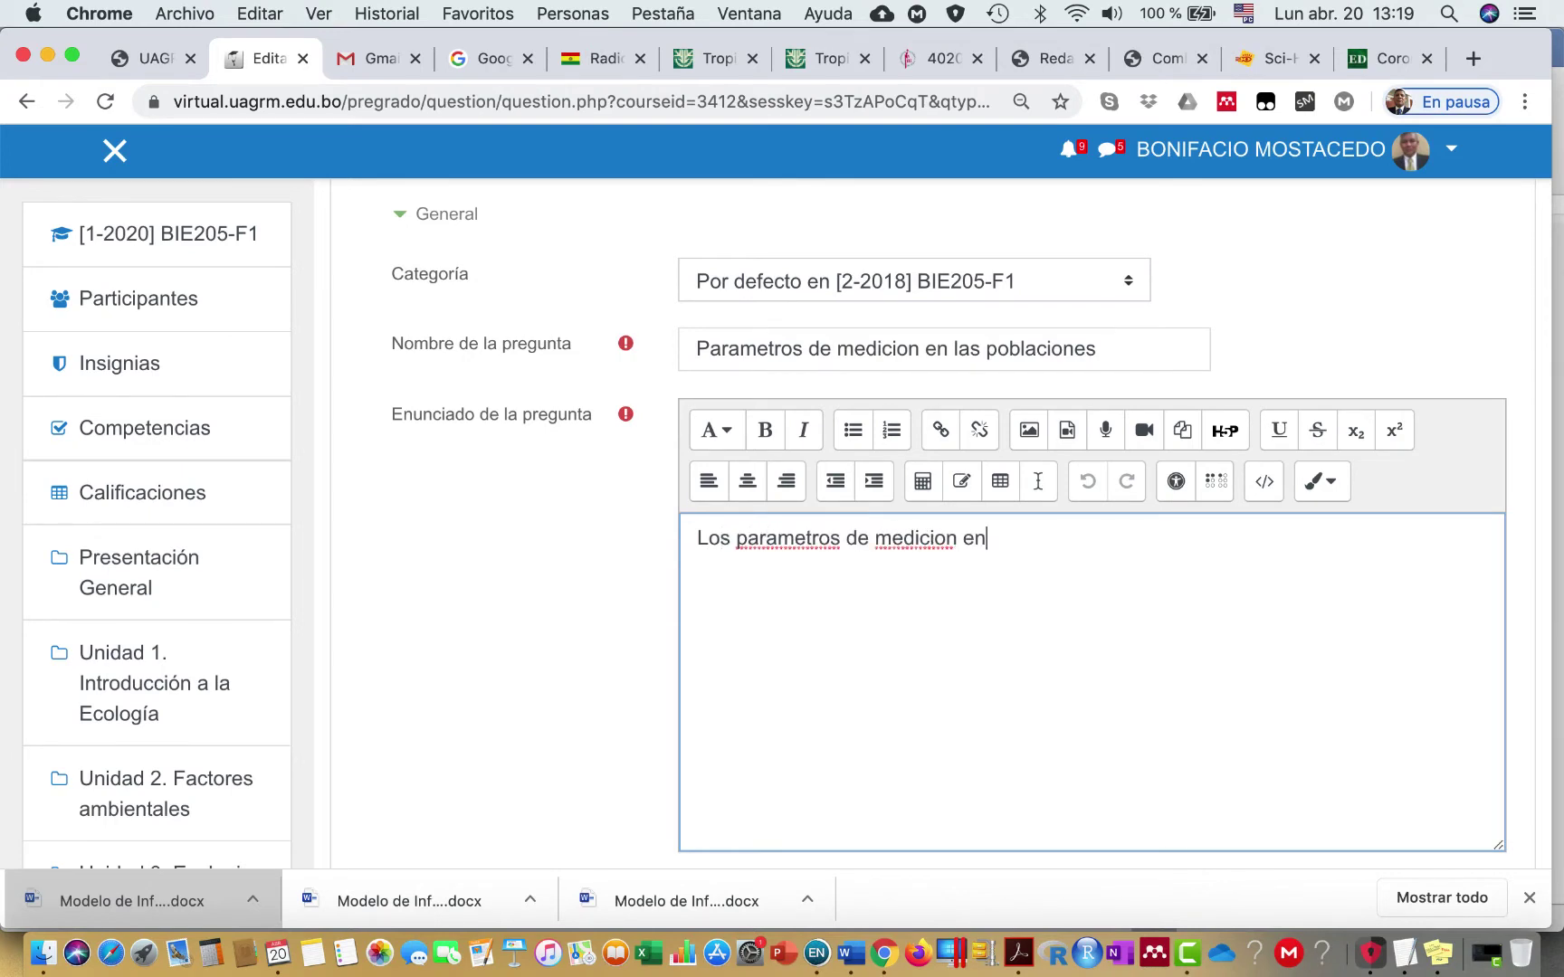
text( las poblaciones son:)
scroll(842, 492, up, 3)
scroll(842, 492, up, 3)
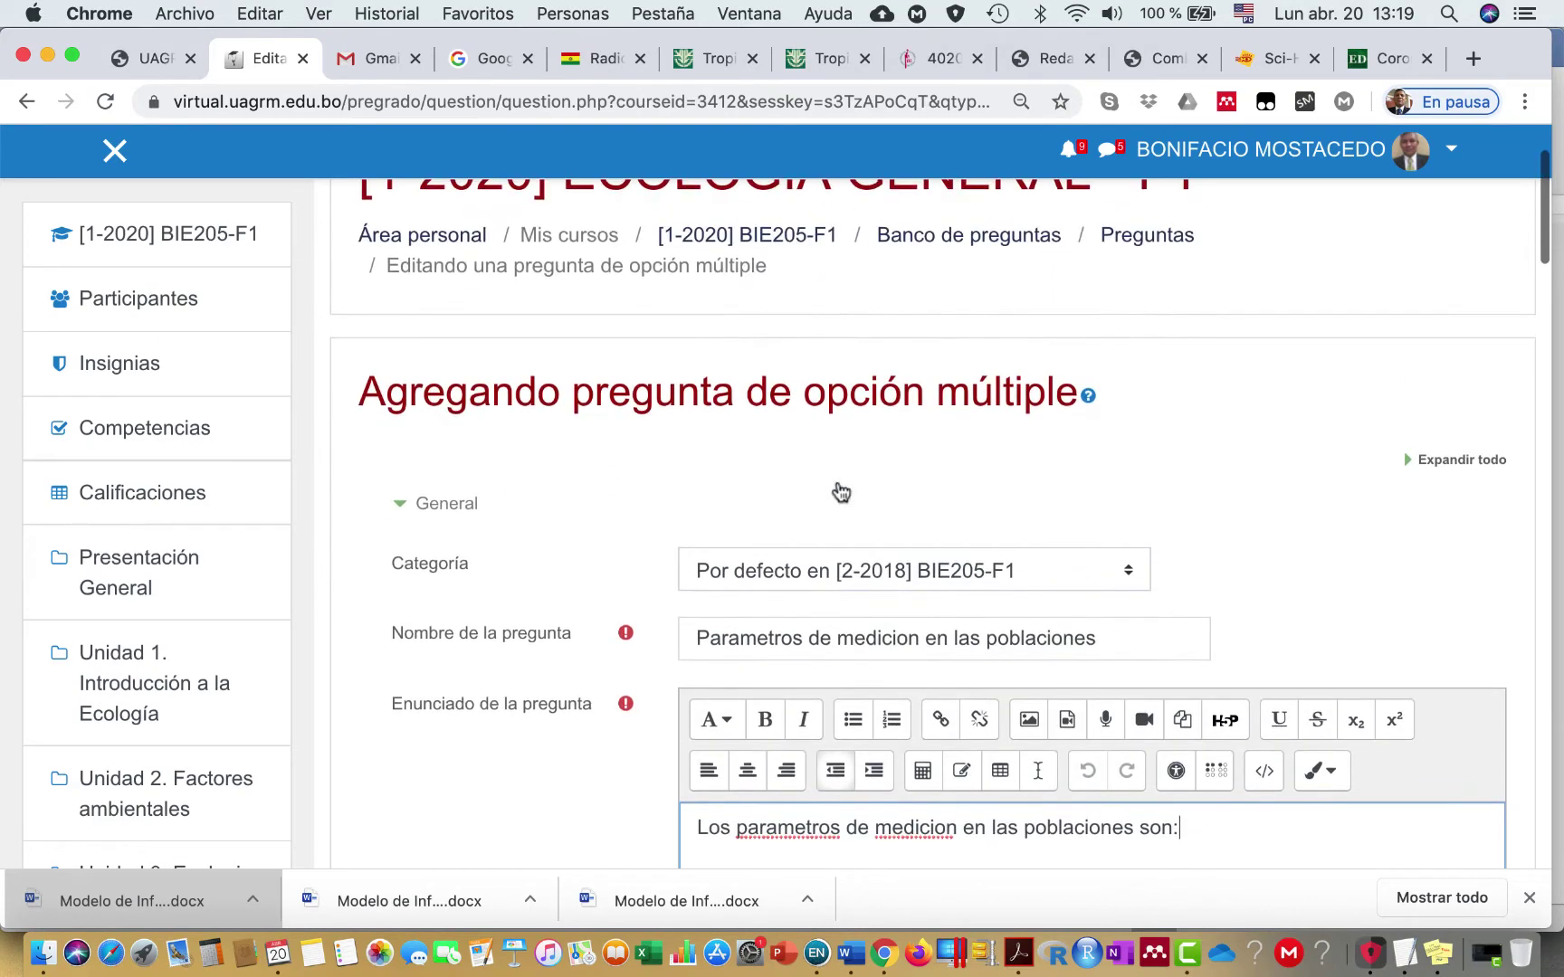
scroll(841, 491, down, 5)
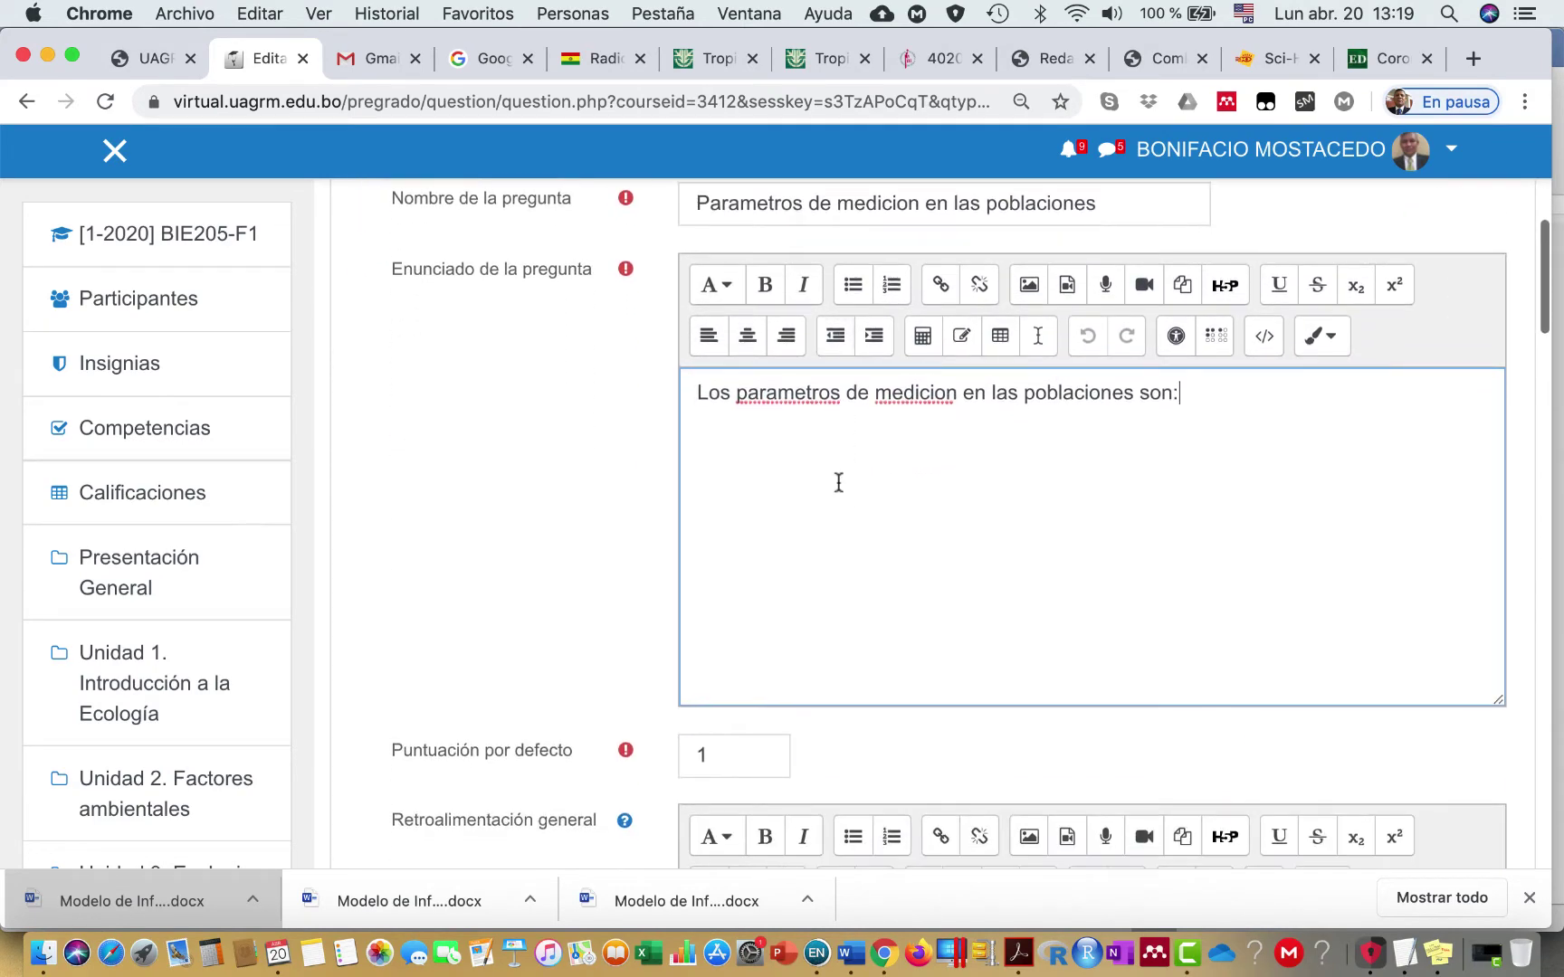
scroll(839, 483, up, 1)
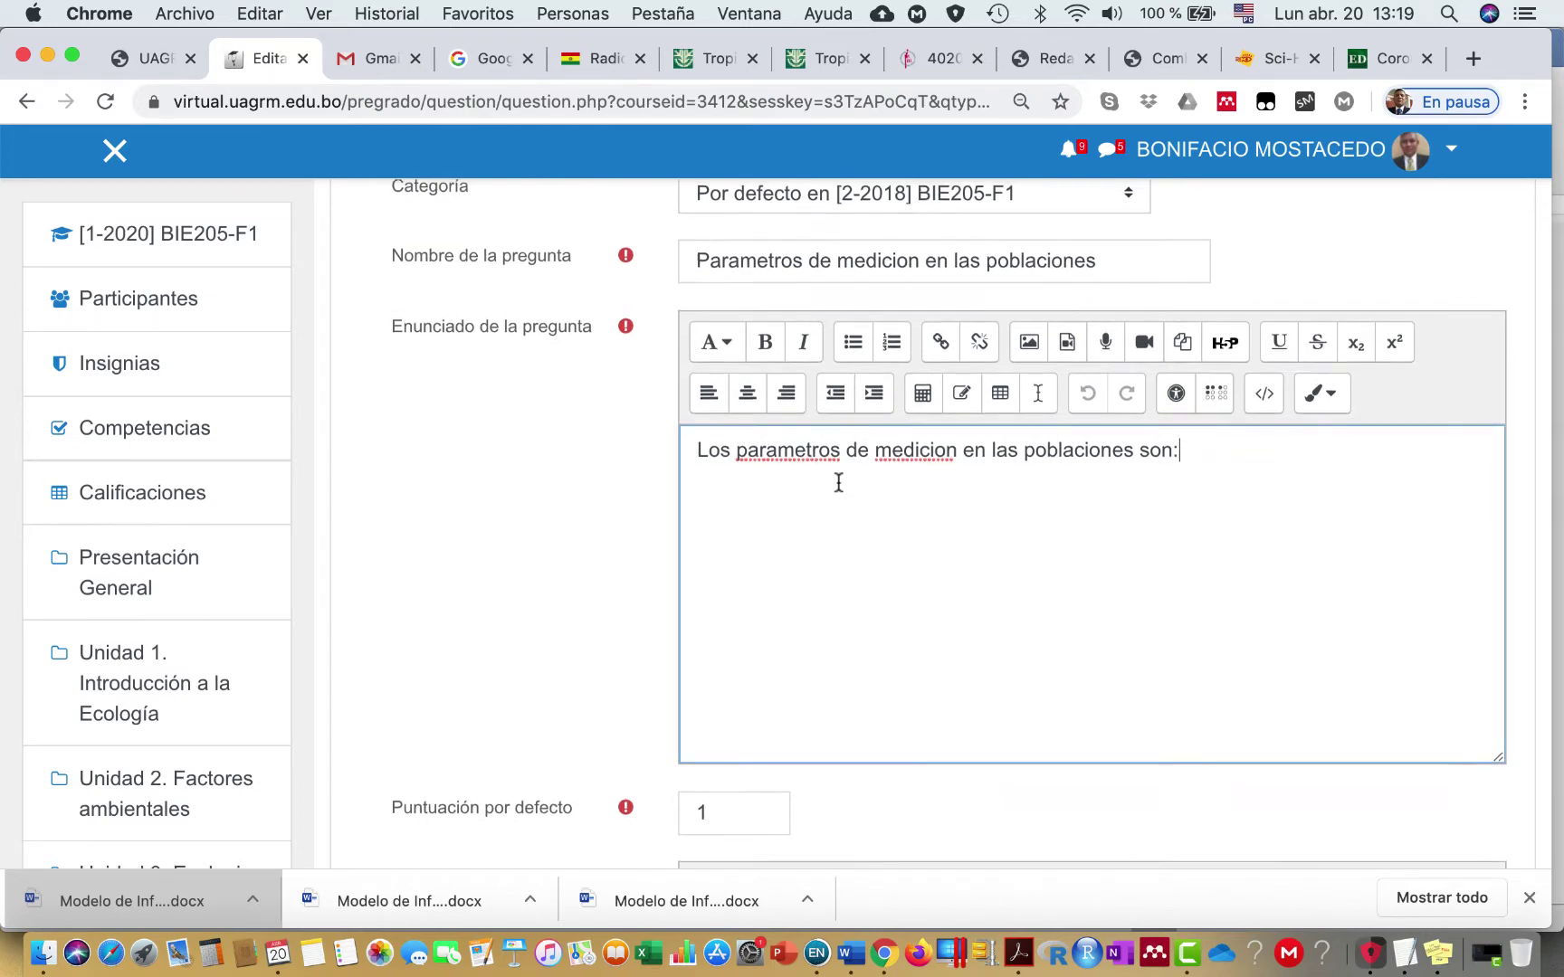
Step: Set the question to allow multiple answers with the option "Se permiten varias respuestas"
scroll(838, 482, down, 5)
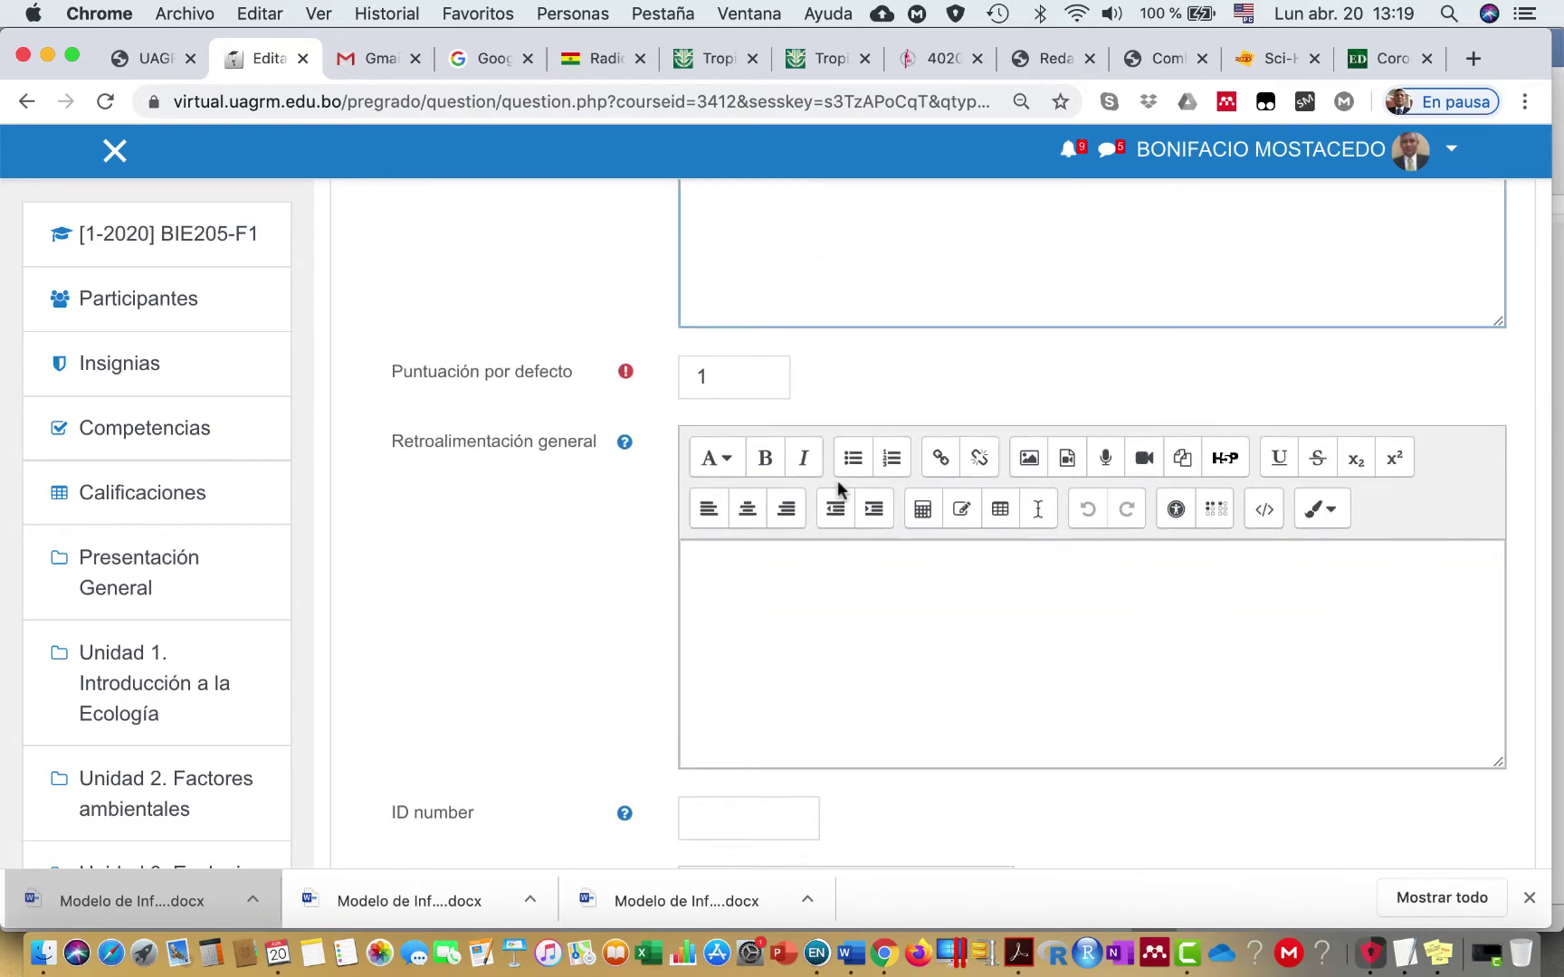
scroll(838, 484, up, 1)
scroll(841, 492, up, 1)
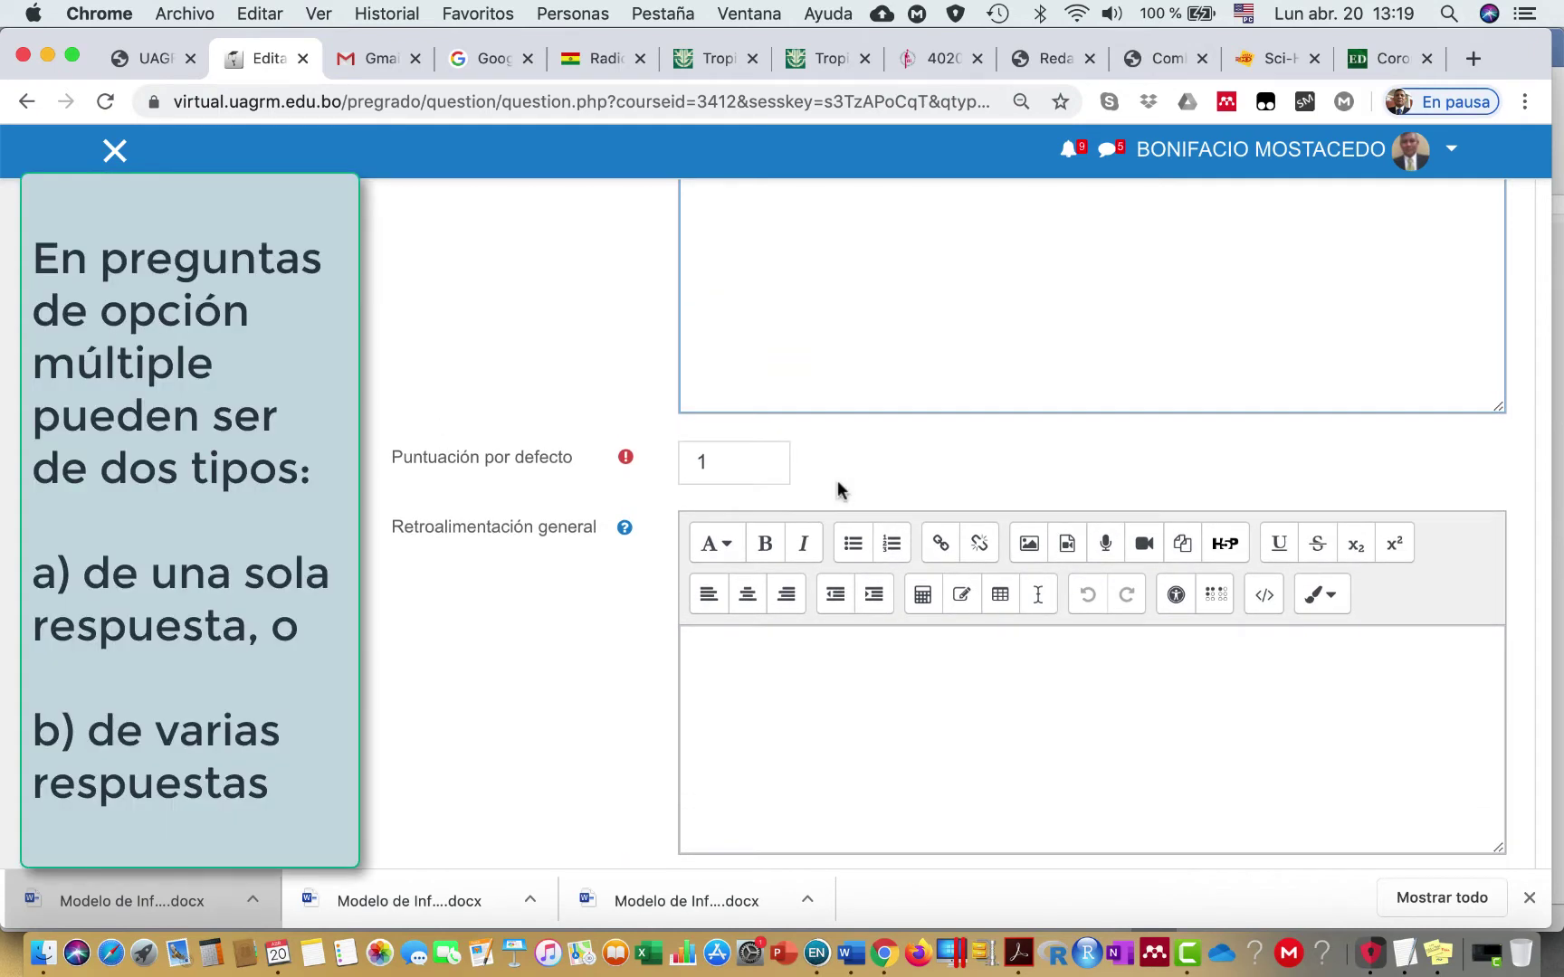
scroll(837, 481, up, 8)
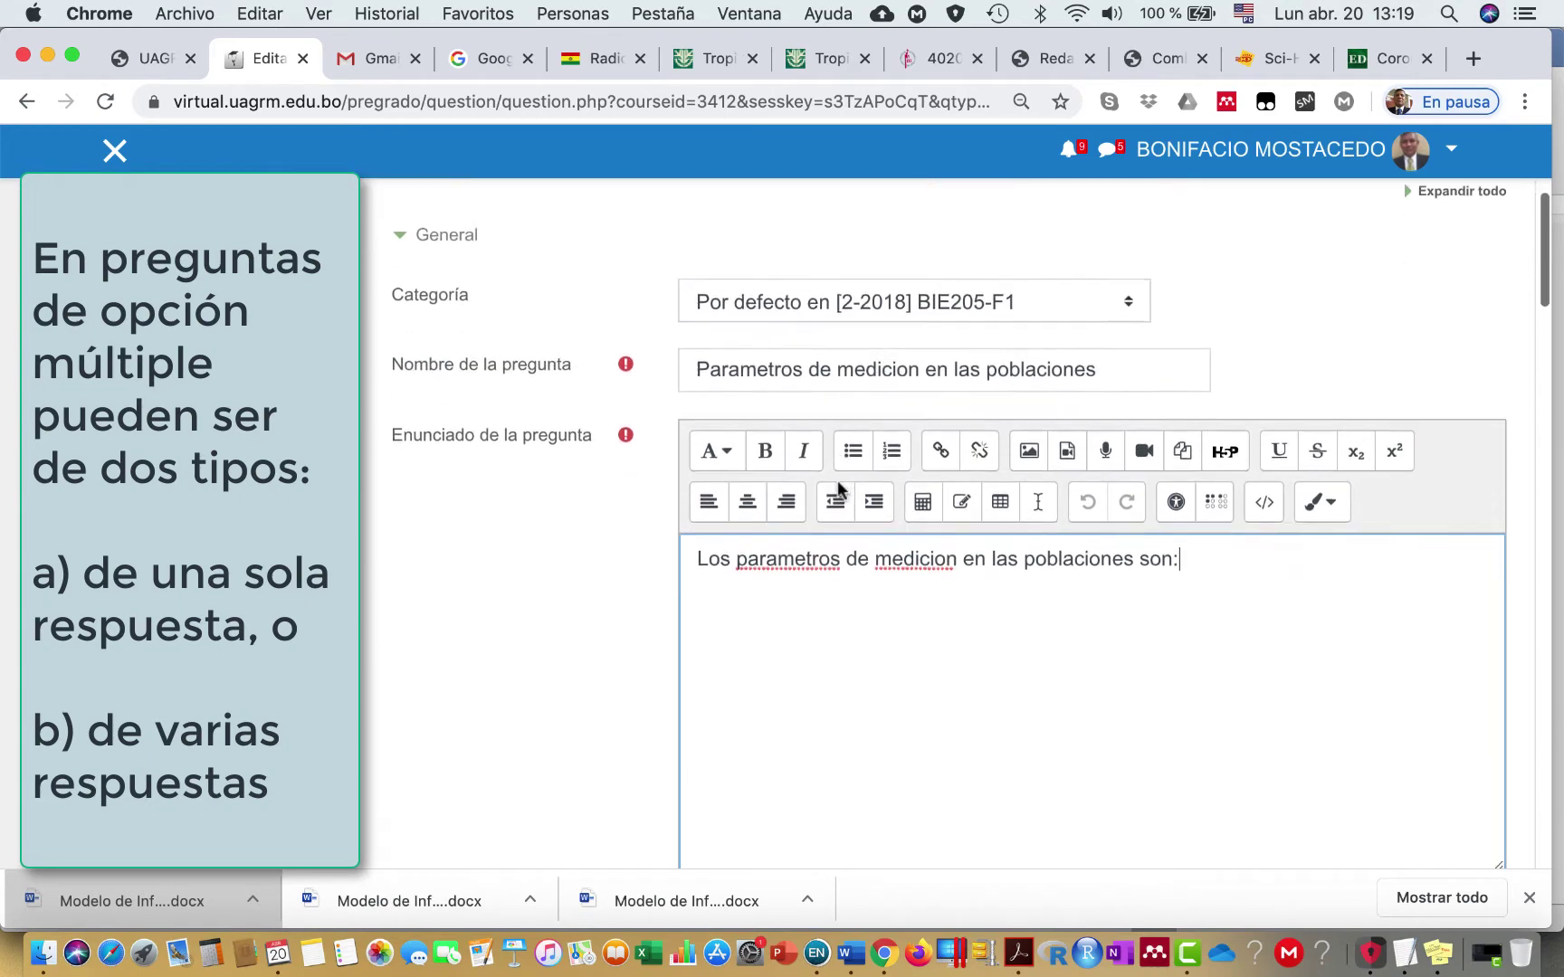
scroll(838, 482, down, 8)
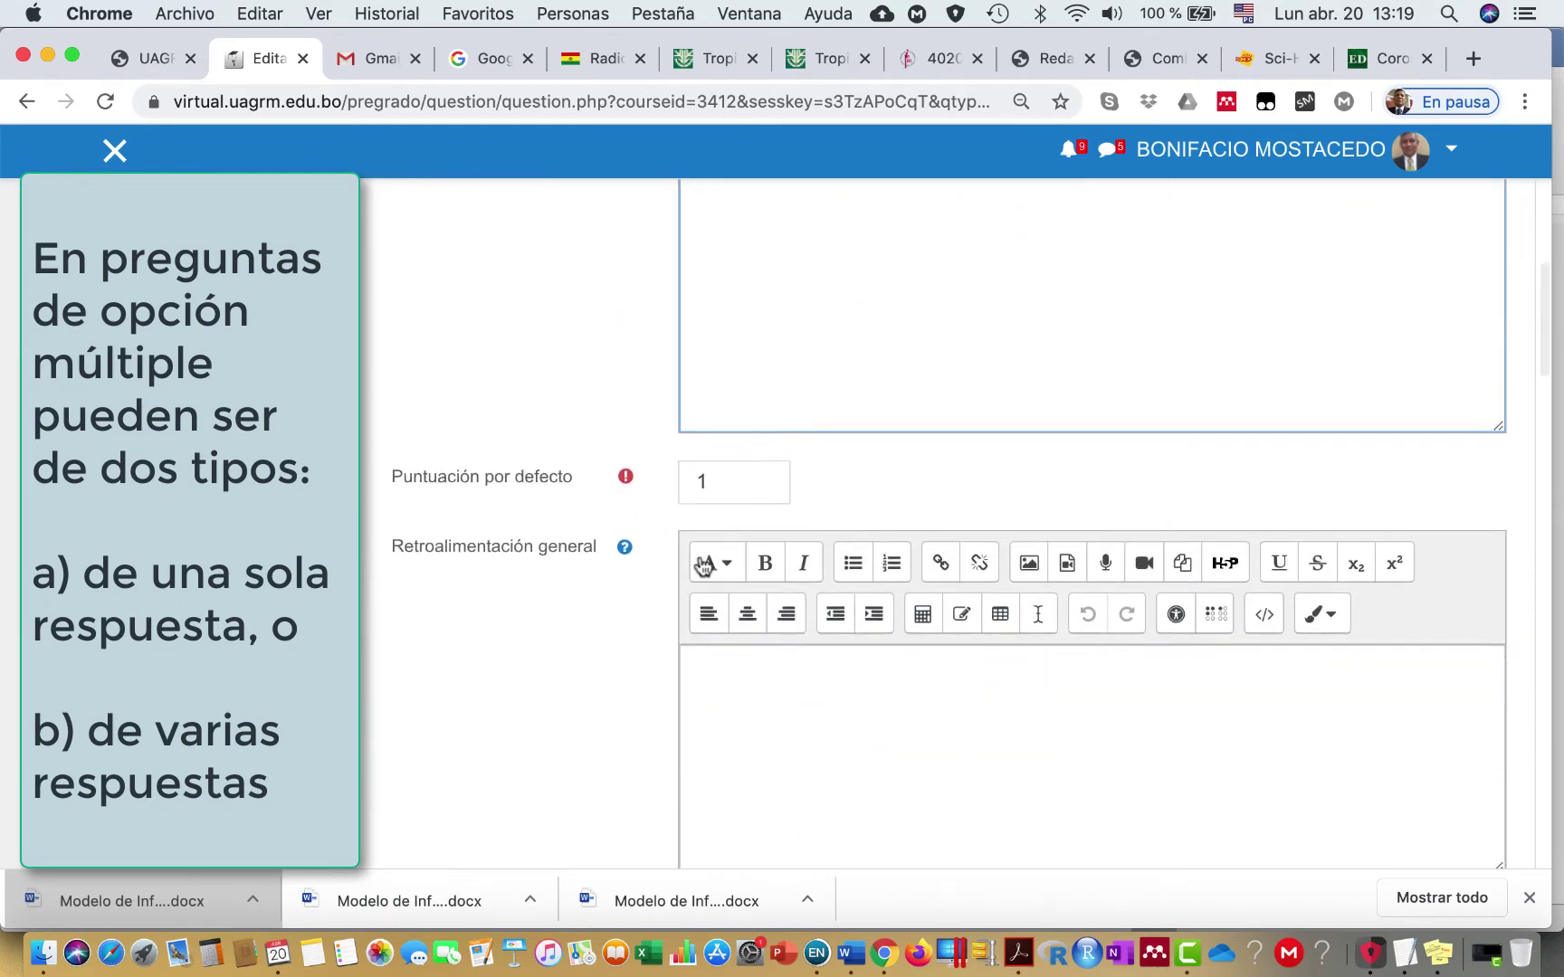
scroll(804, 578, down, 8)
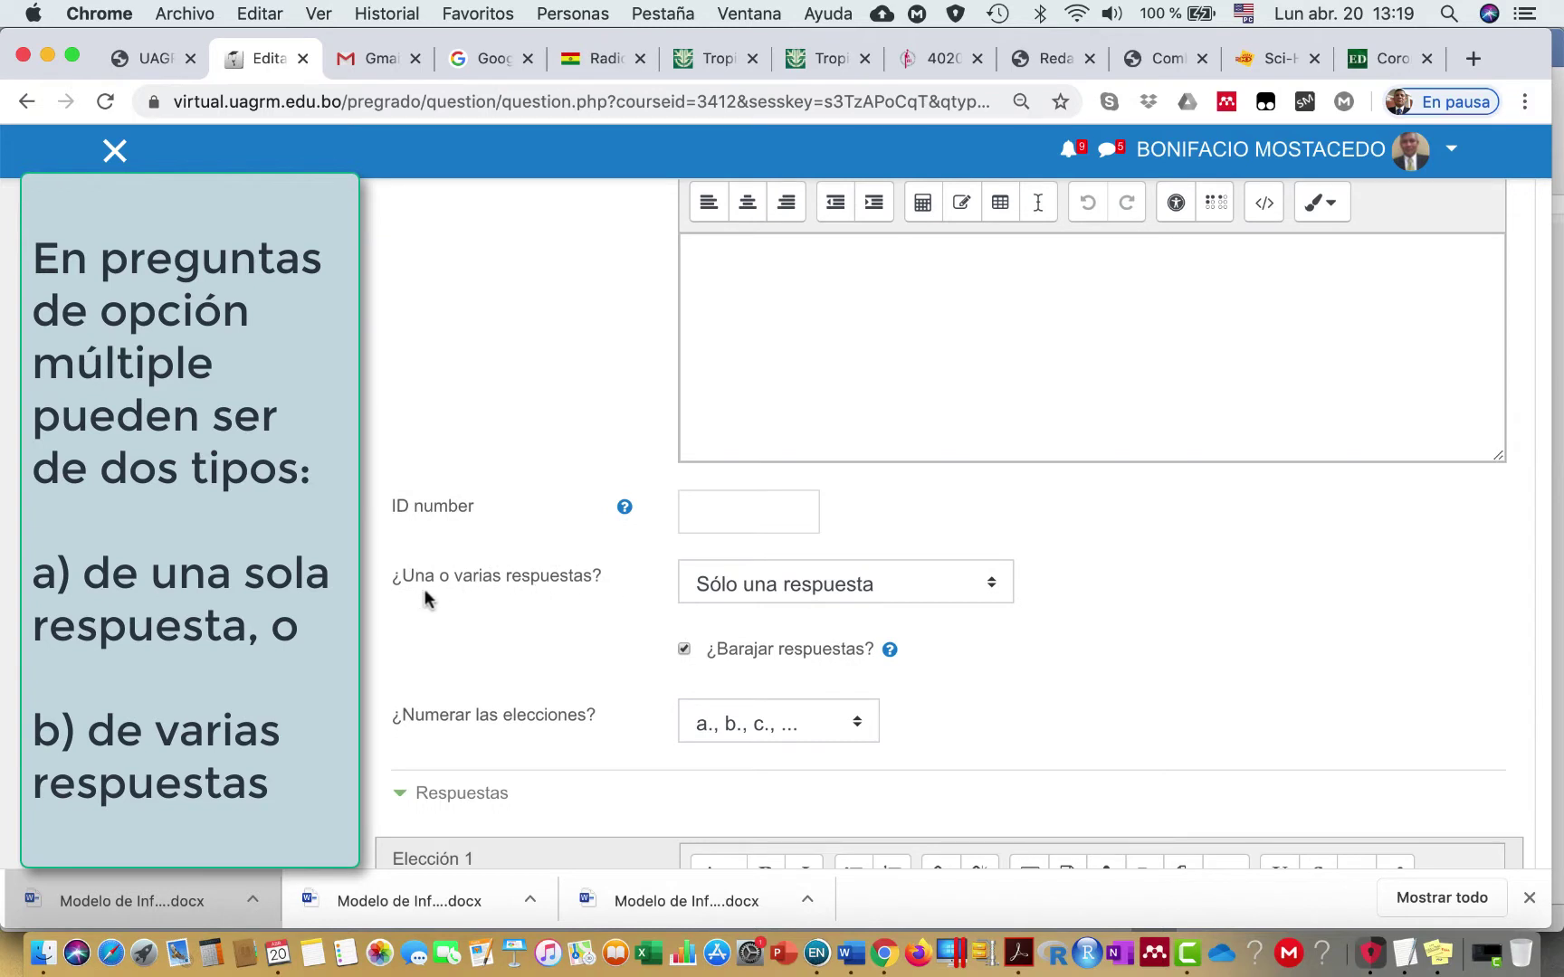
click(930, 587)
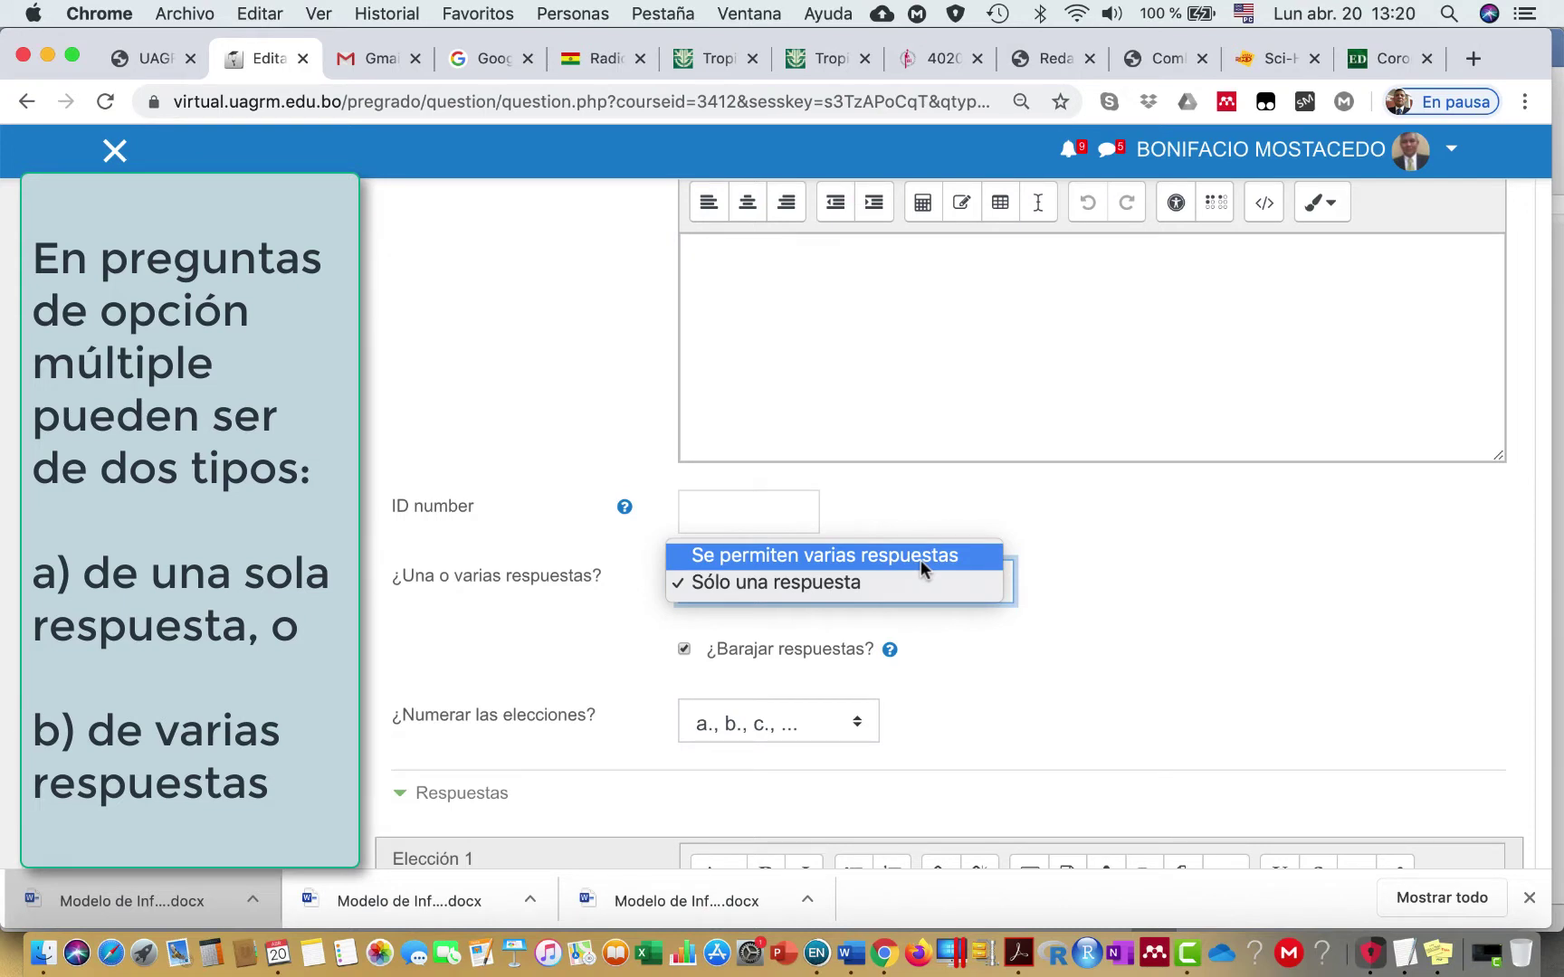
click(920, 556)
Step: Enter "Densidad poblacional" as Elección 1 and set its grade to 33,33333%
scroll(1074, 728, down, 3)
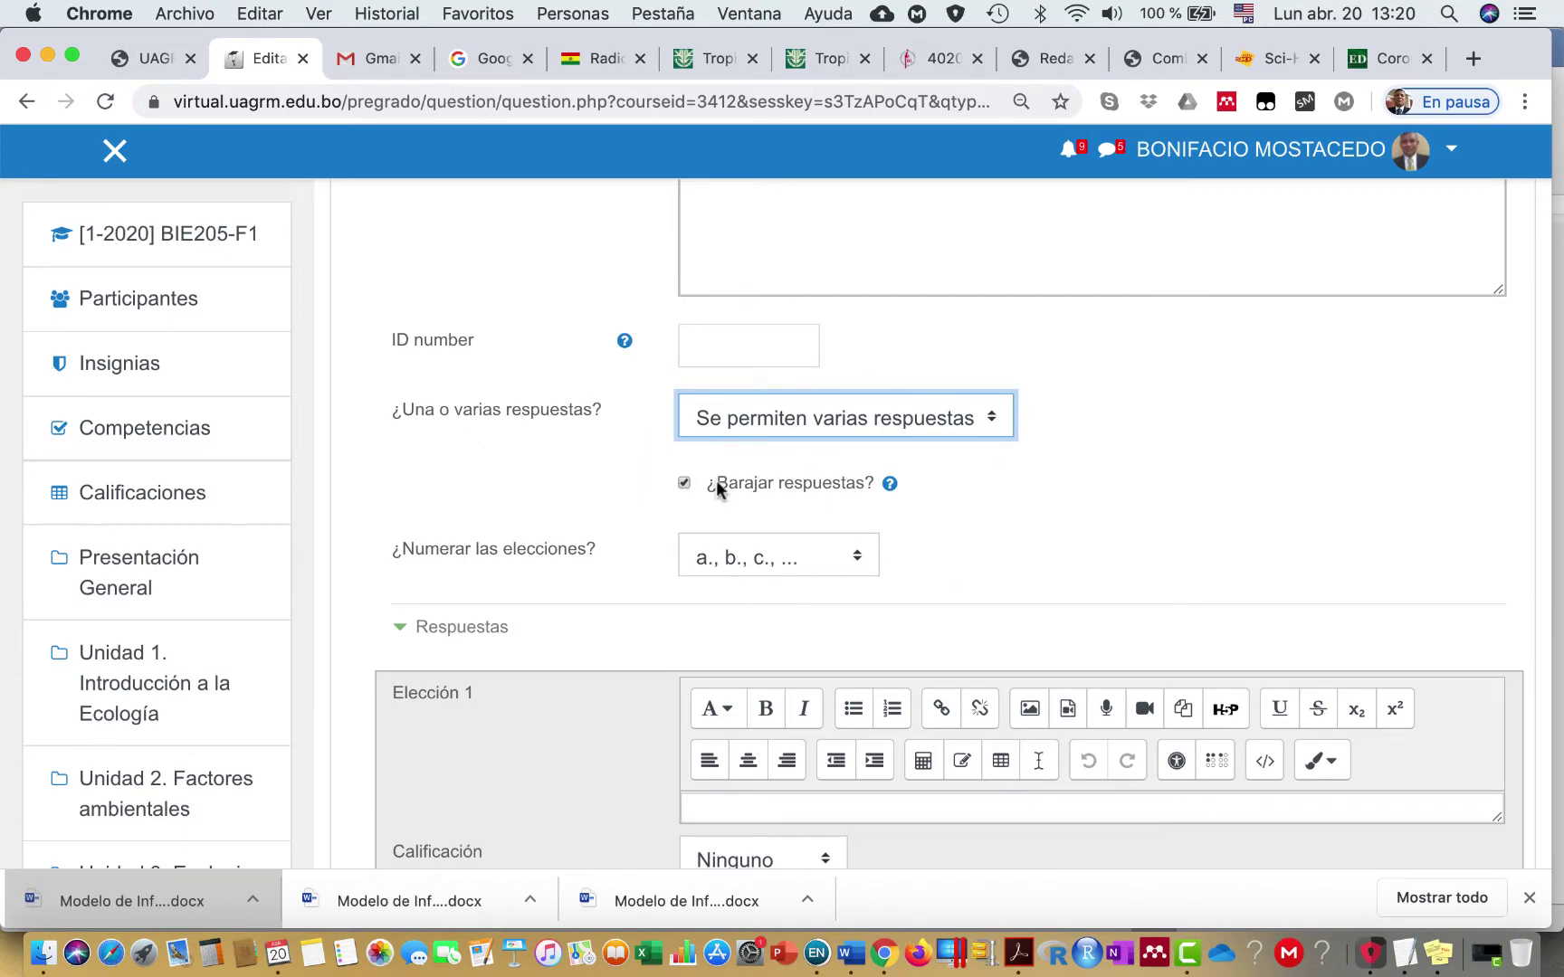
scroll(1120, 570, down, 5)
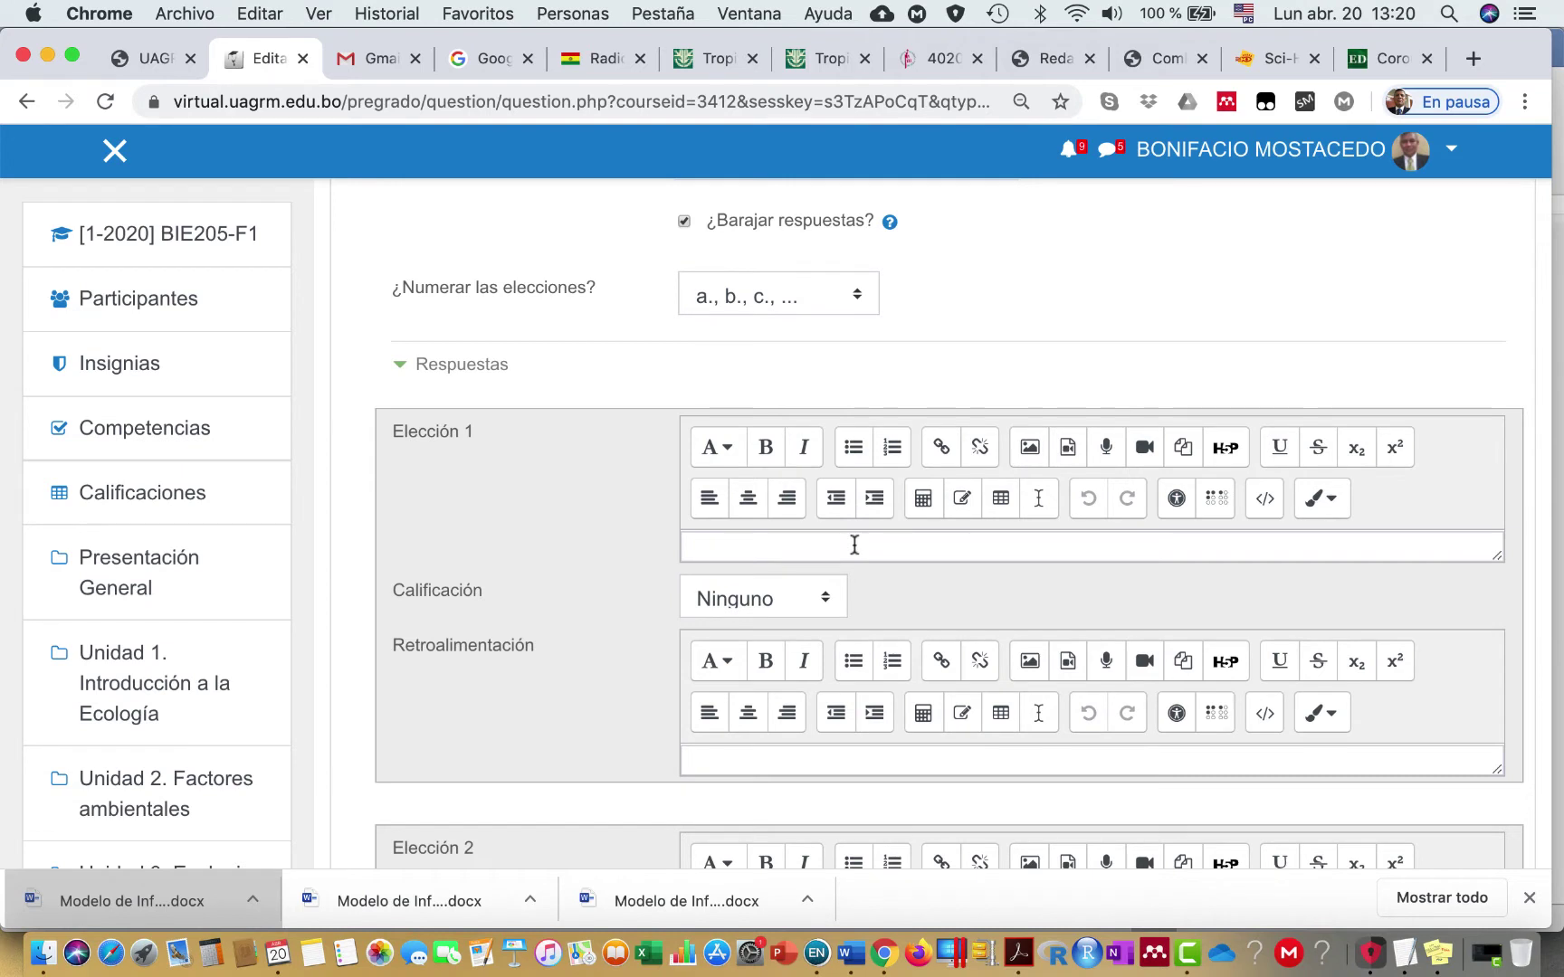
scroll(854, 544, up, 1)
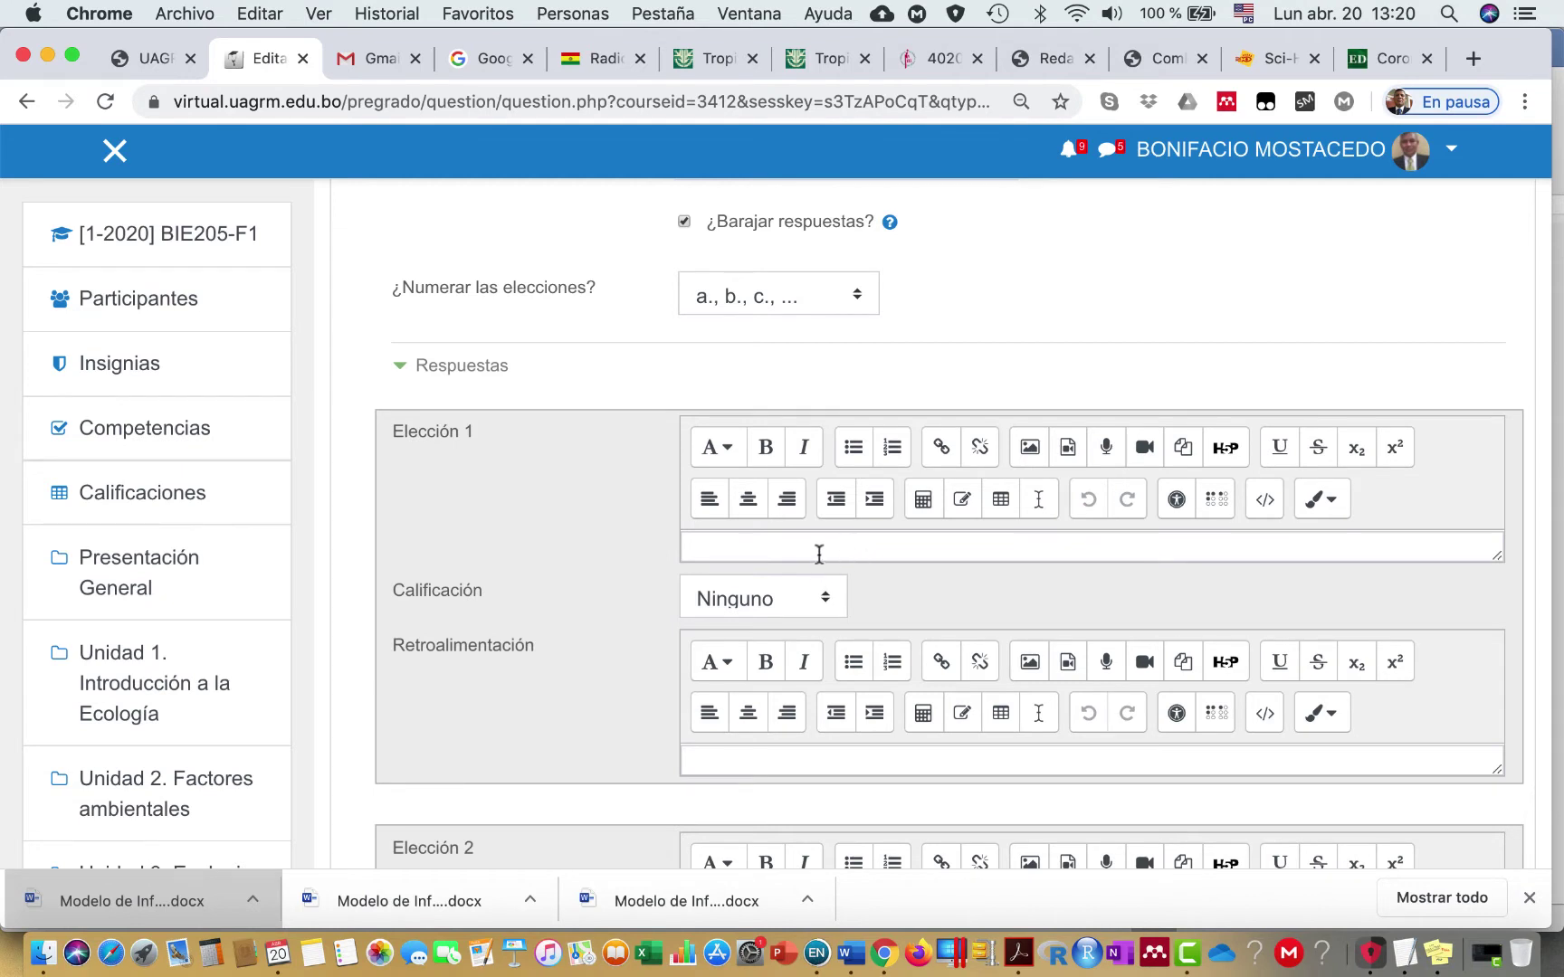
click(819, 554)
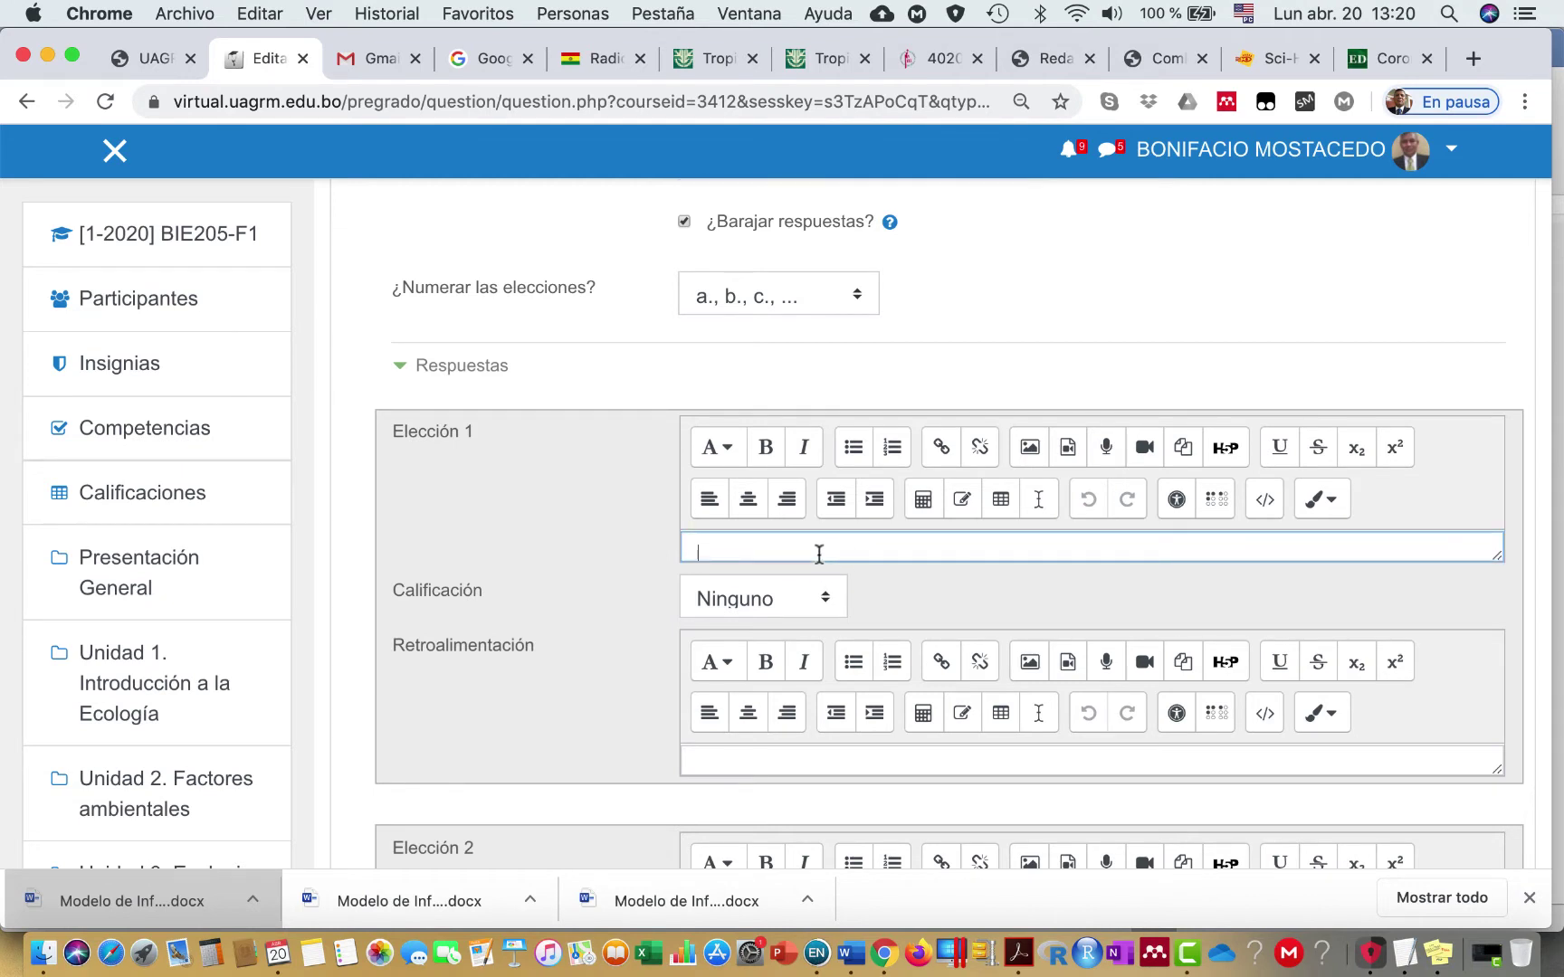
text(Densidad poblacional)
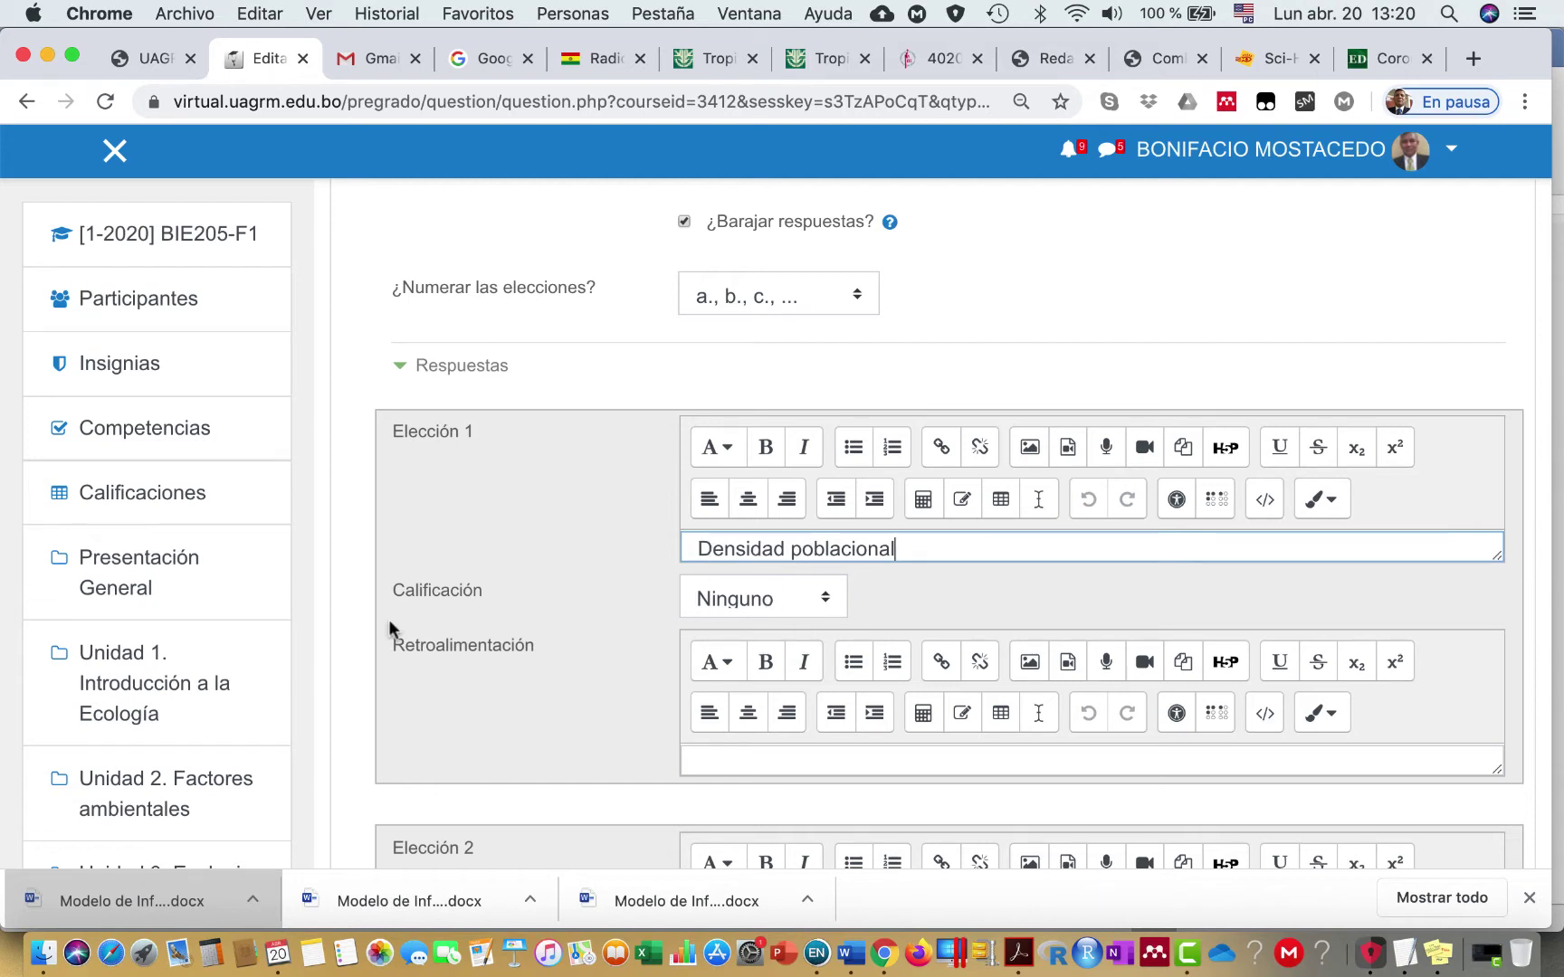
click(793, 600)
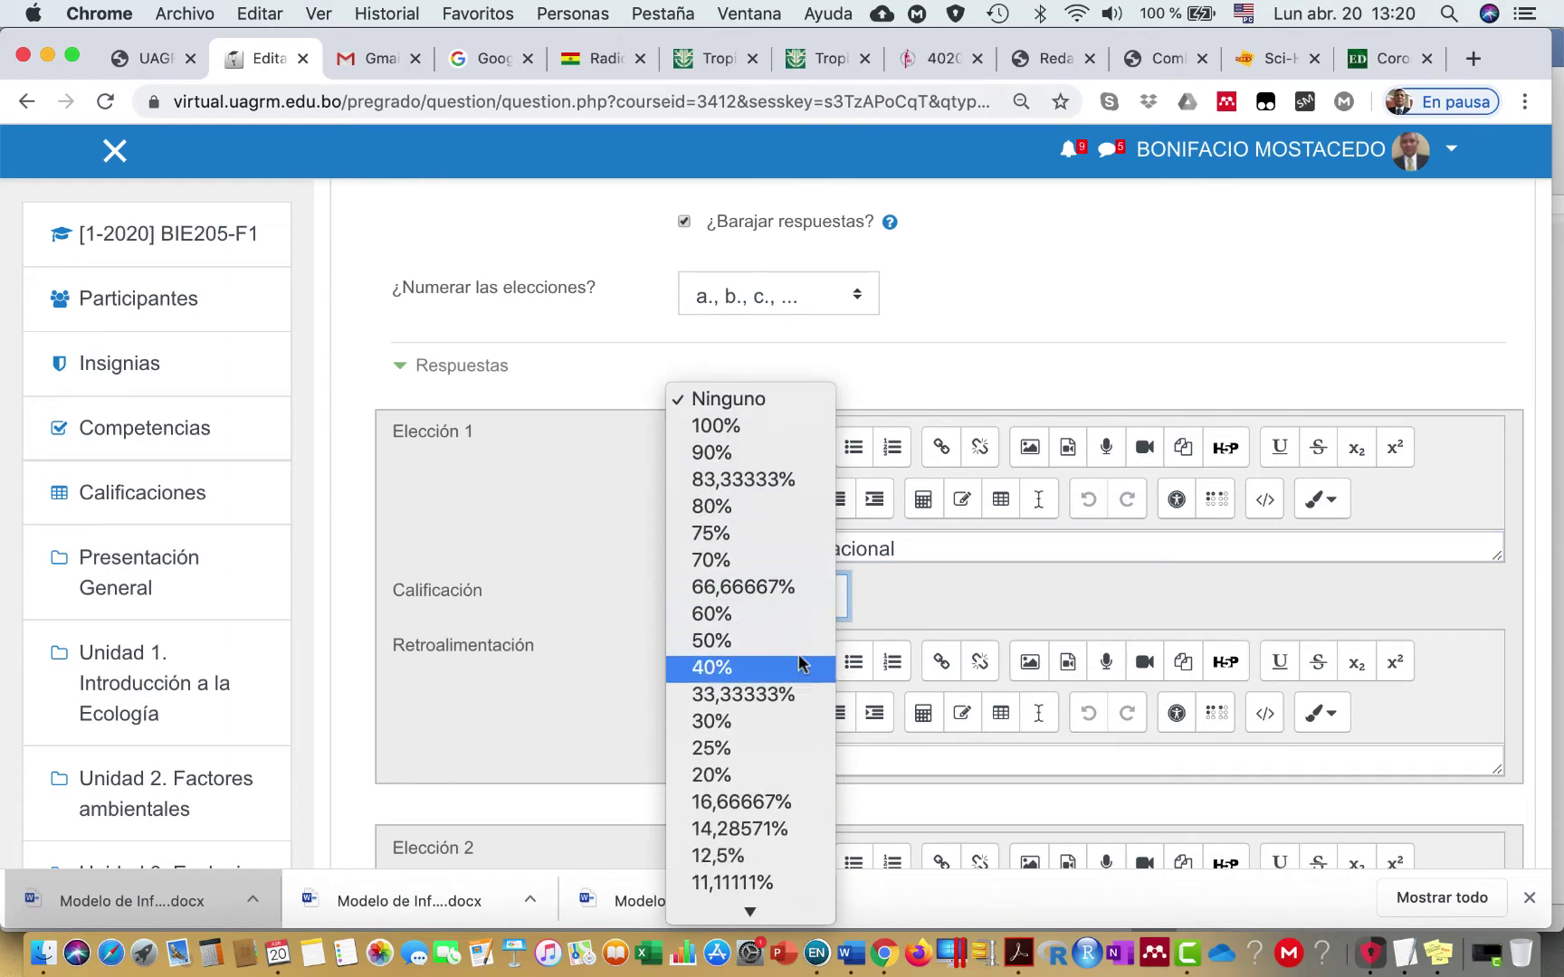
click(762, 693)
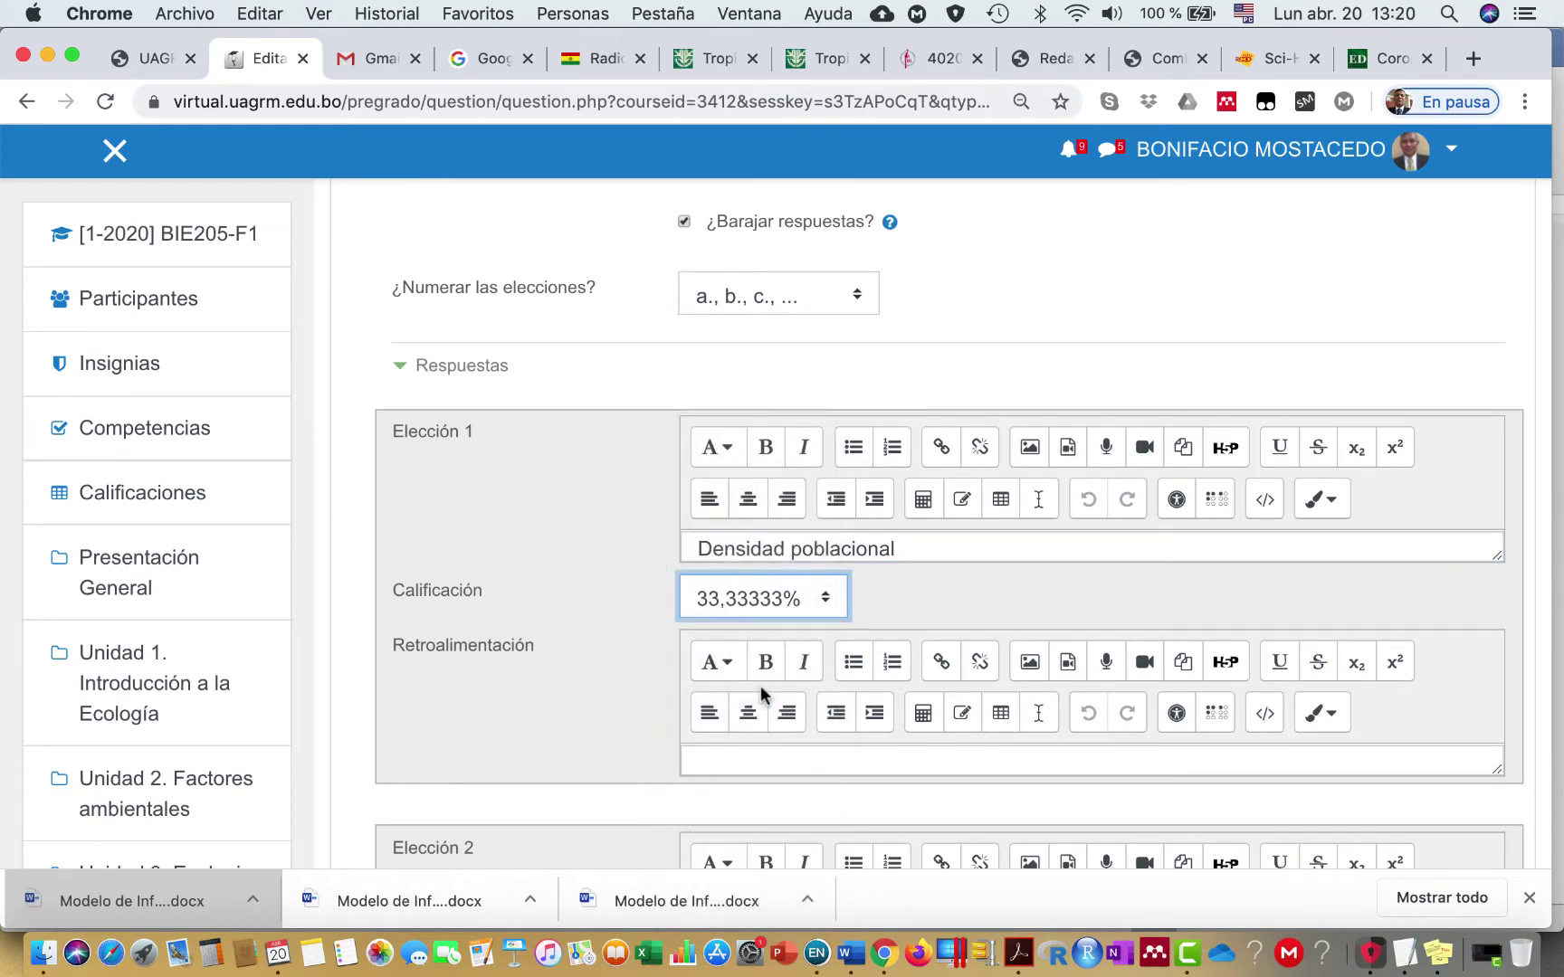
Step: Enter "Natalidad" as Elección 2 and set its grade to 33,33333%
scroll(858, 709, down, 4)
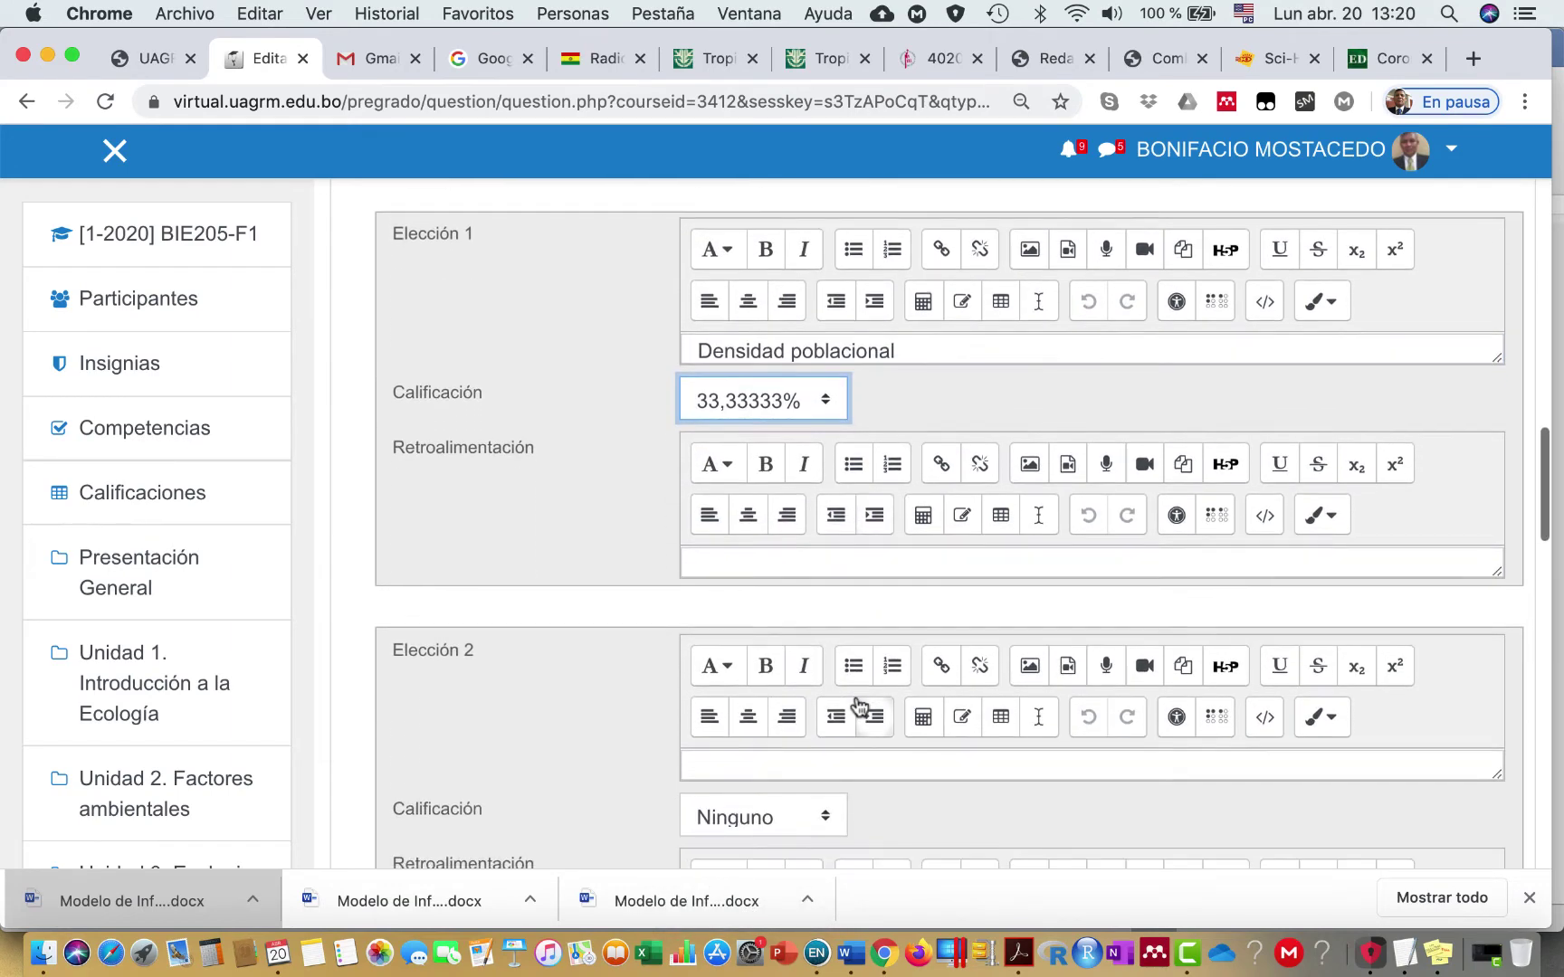
scroll(859, 706, down, 3)
click(820, 608)
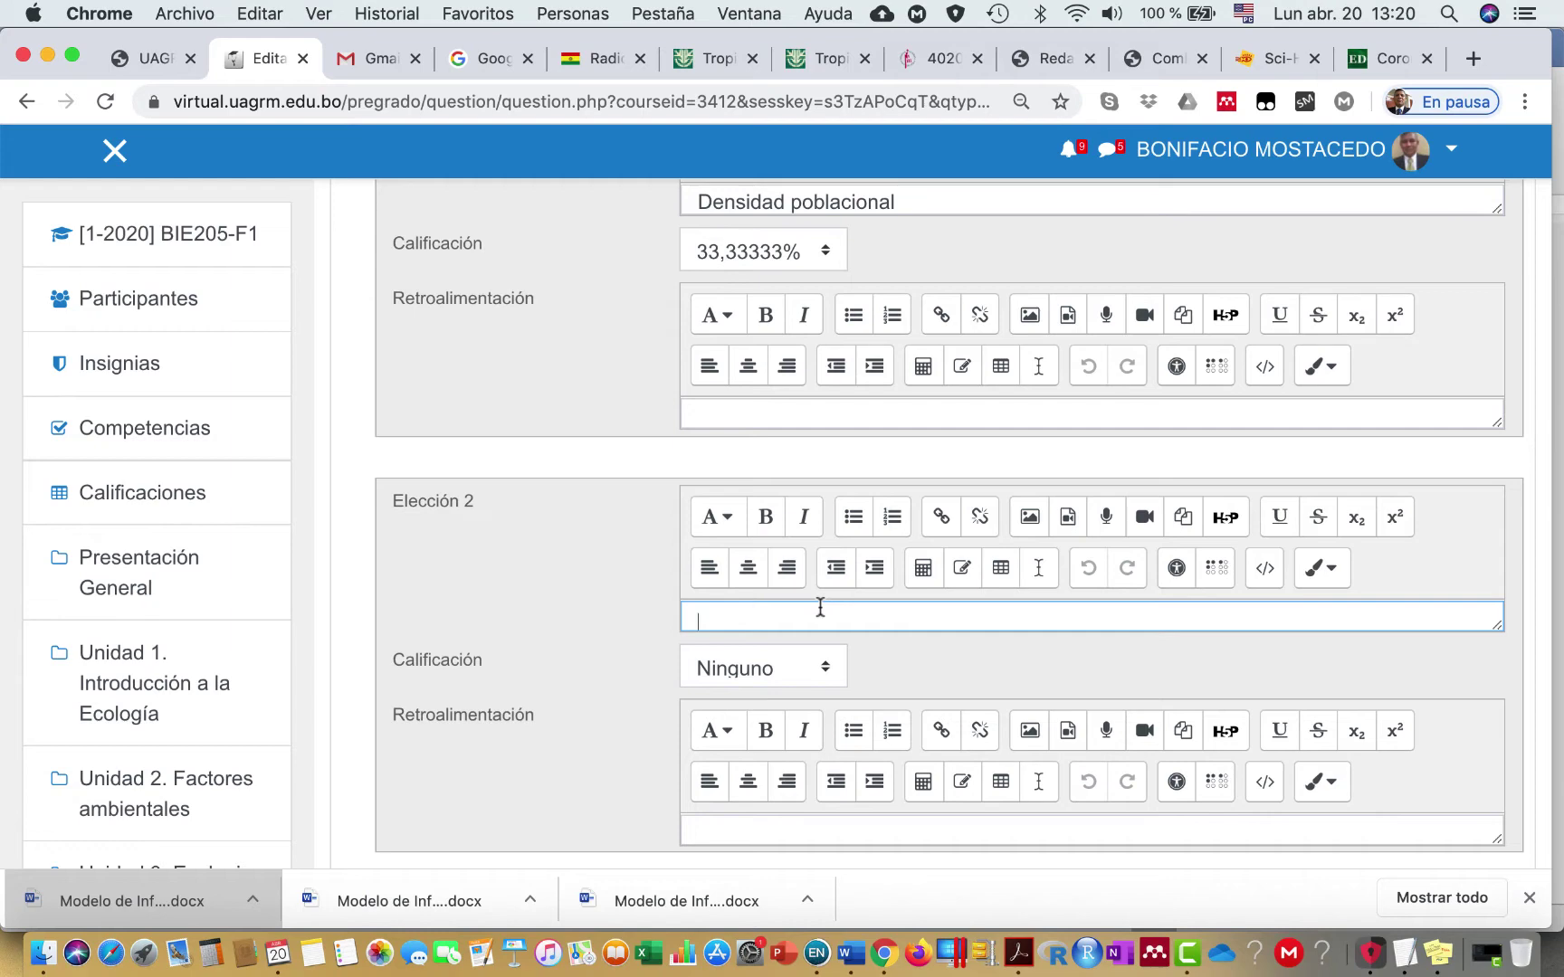
text(Natalidad)
click(796, 667)
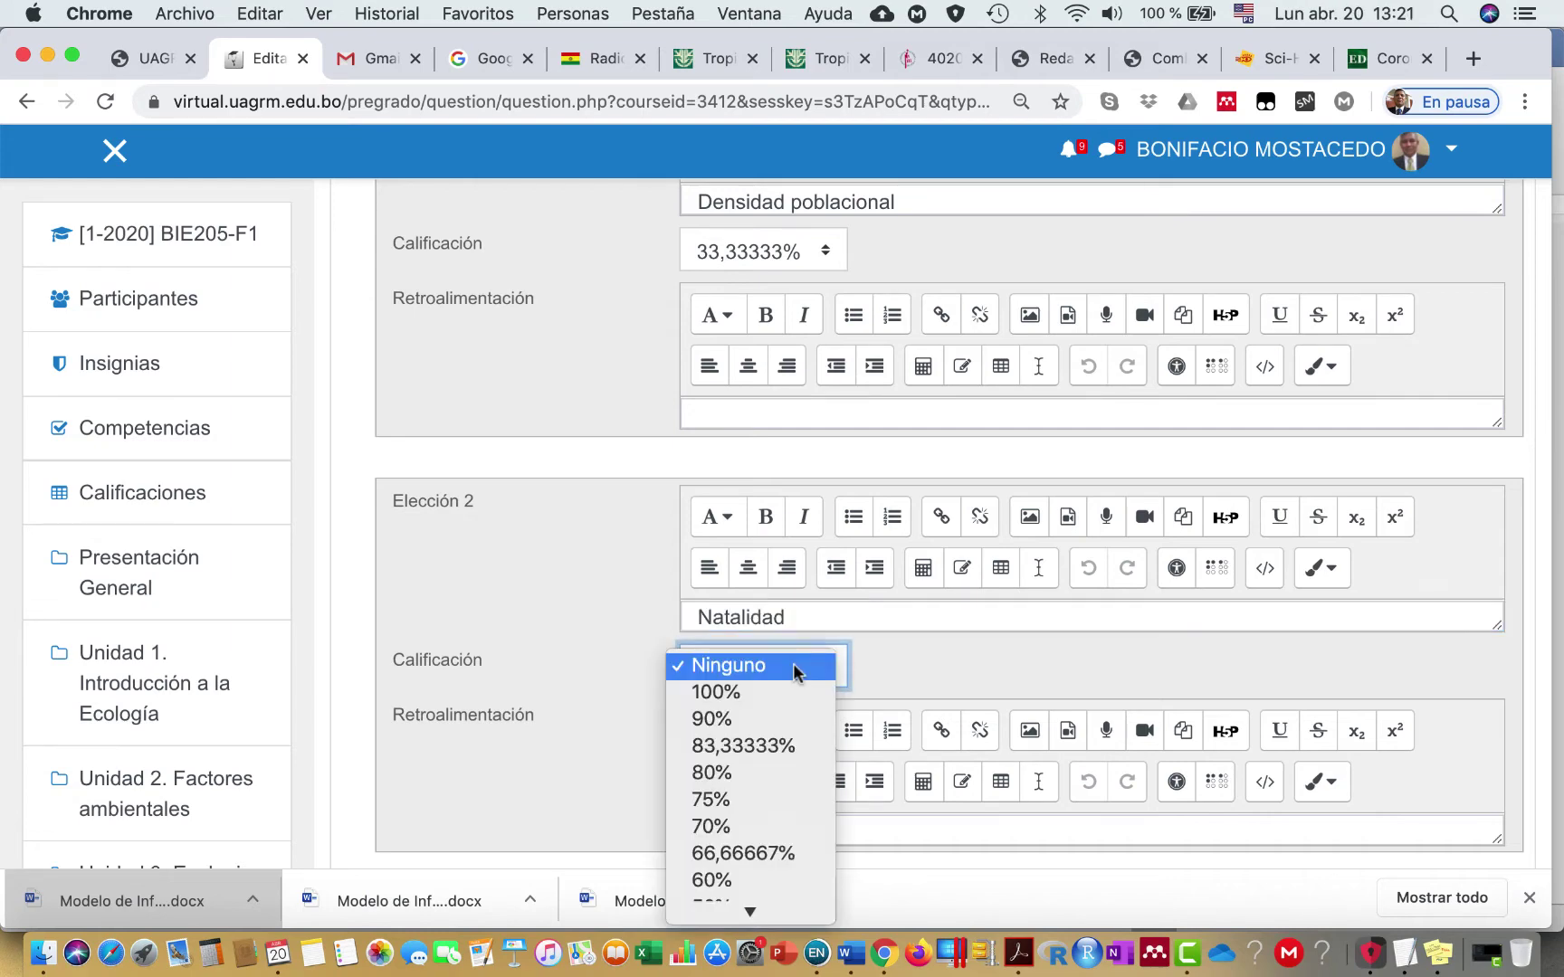
key(3)
key(Return)
Step: Enter "Mortalidad" as Elección 3 and set its grade to 33,33333%
scroll(971, 644, down, 5)
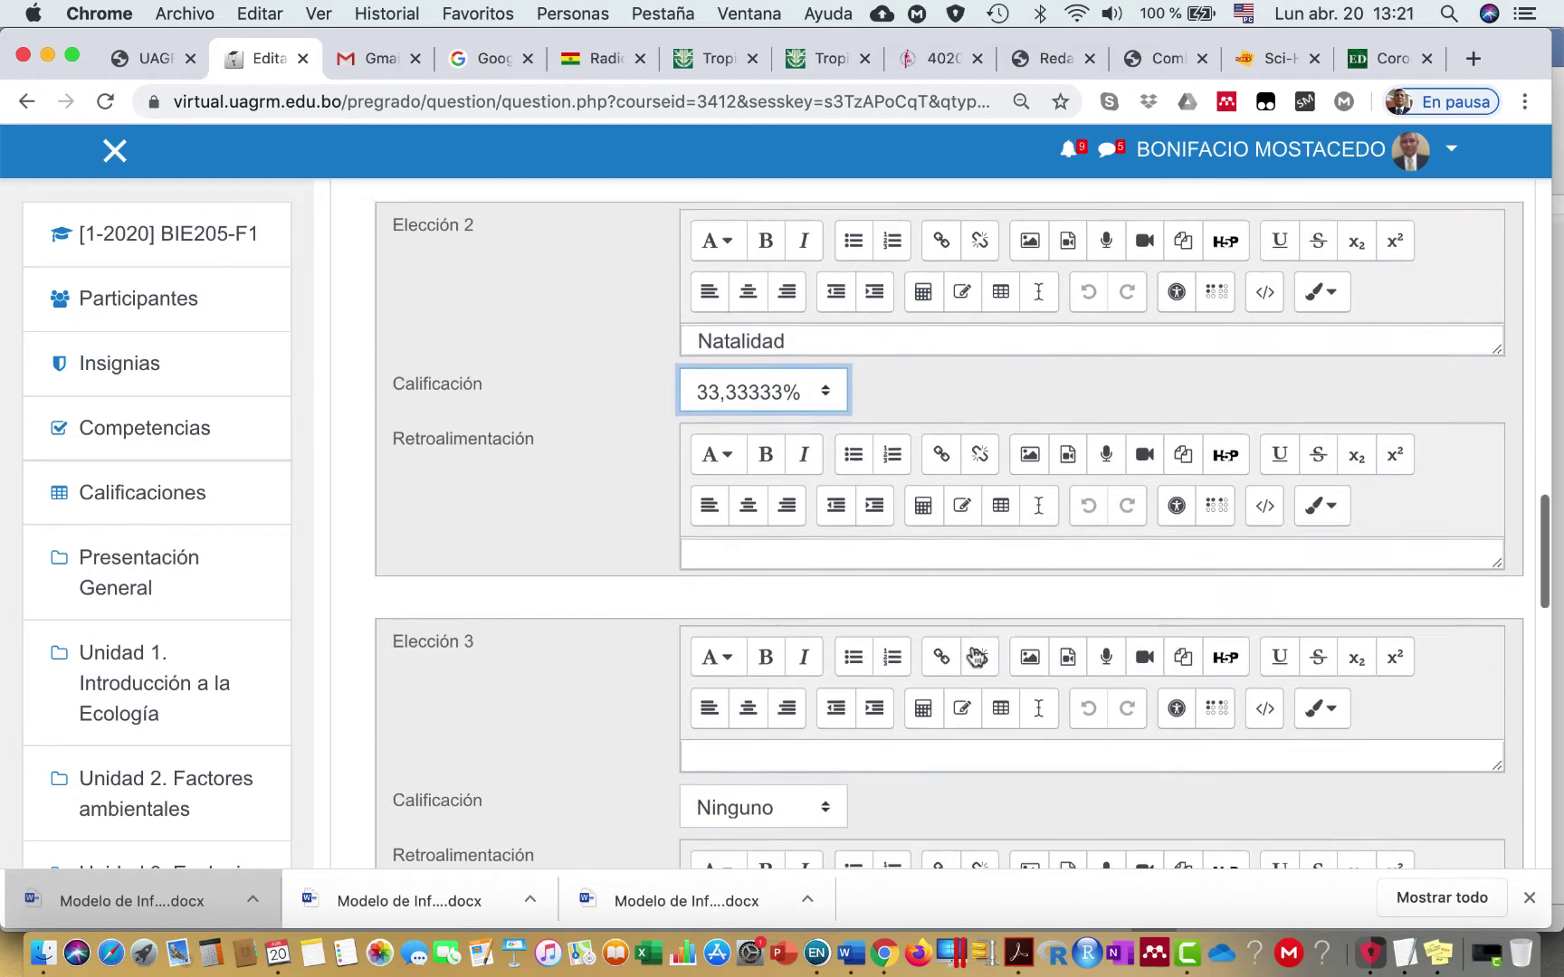
scroll(970, 653, up, 1)
click(787, 620)
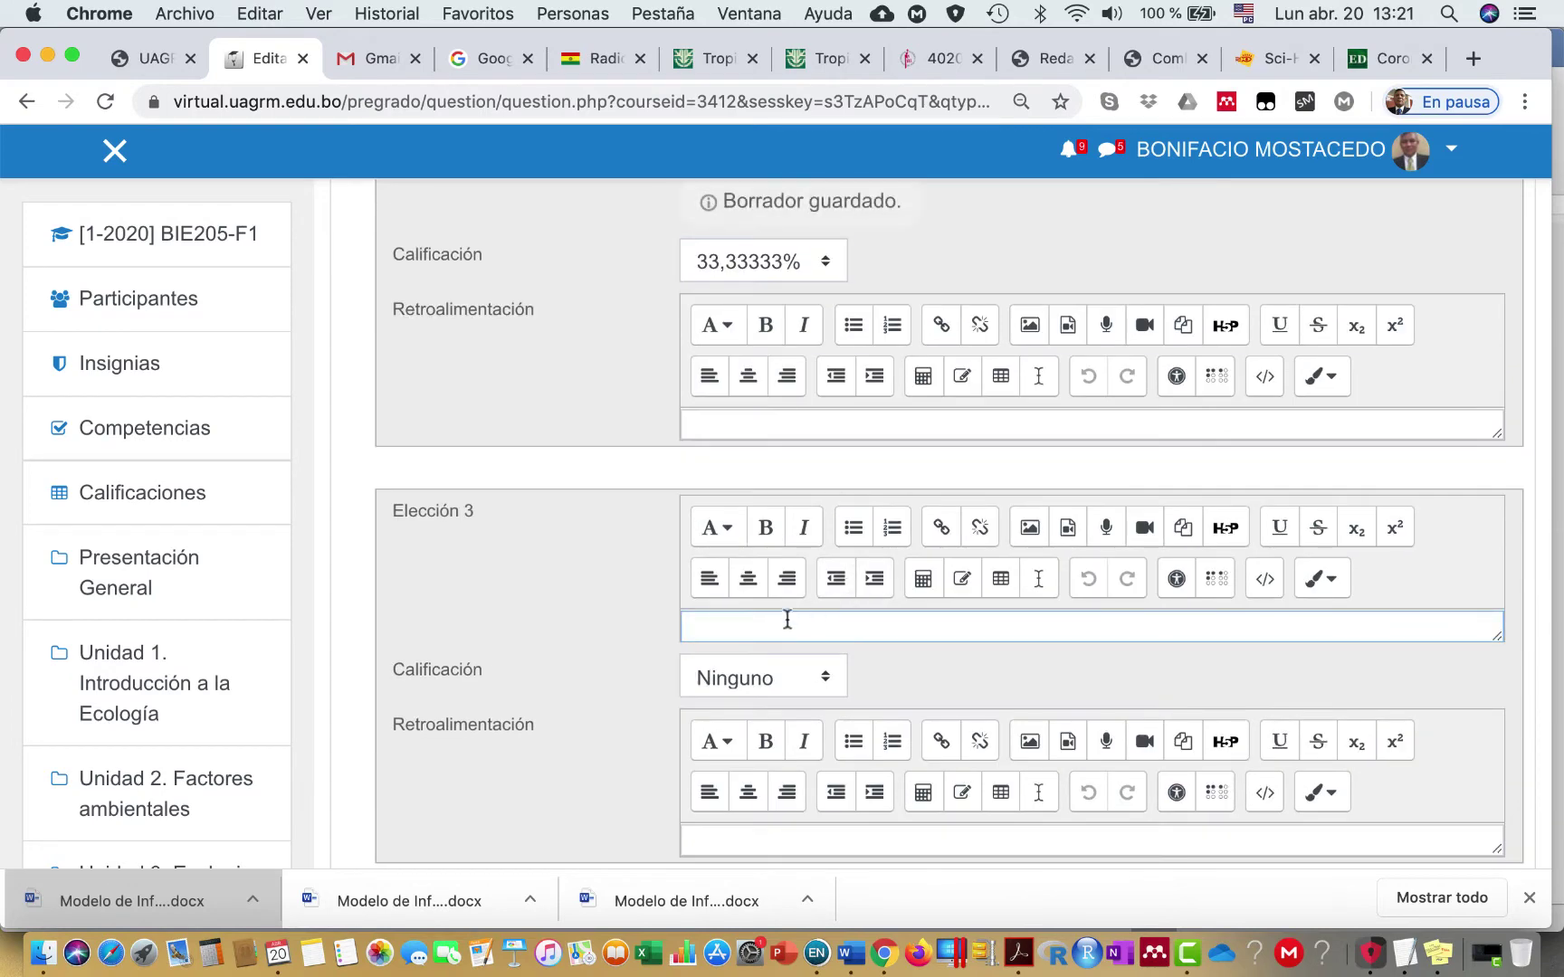
text(Mortalida)
scroll(762, 634, down, 1)
click(762, 626)
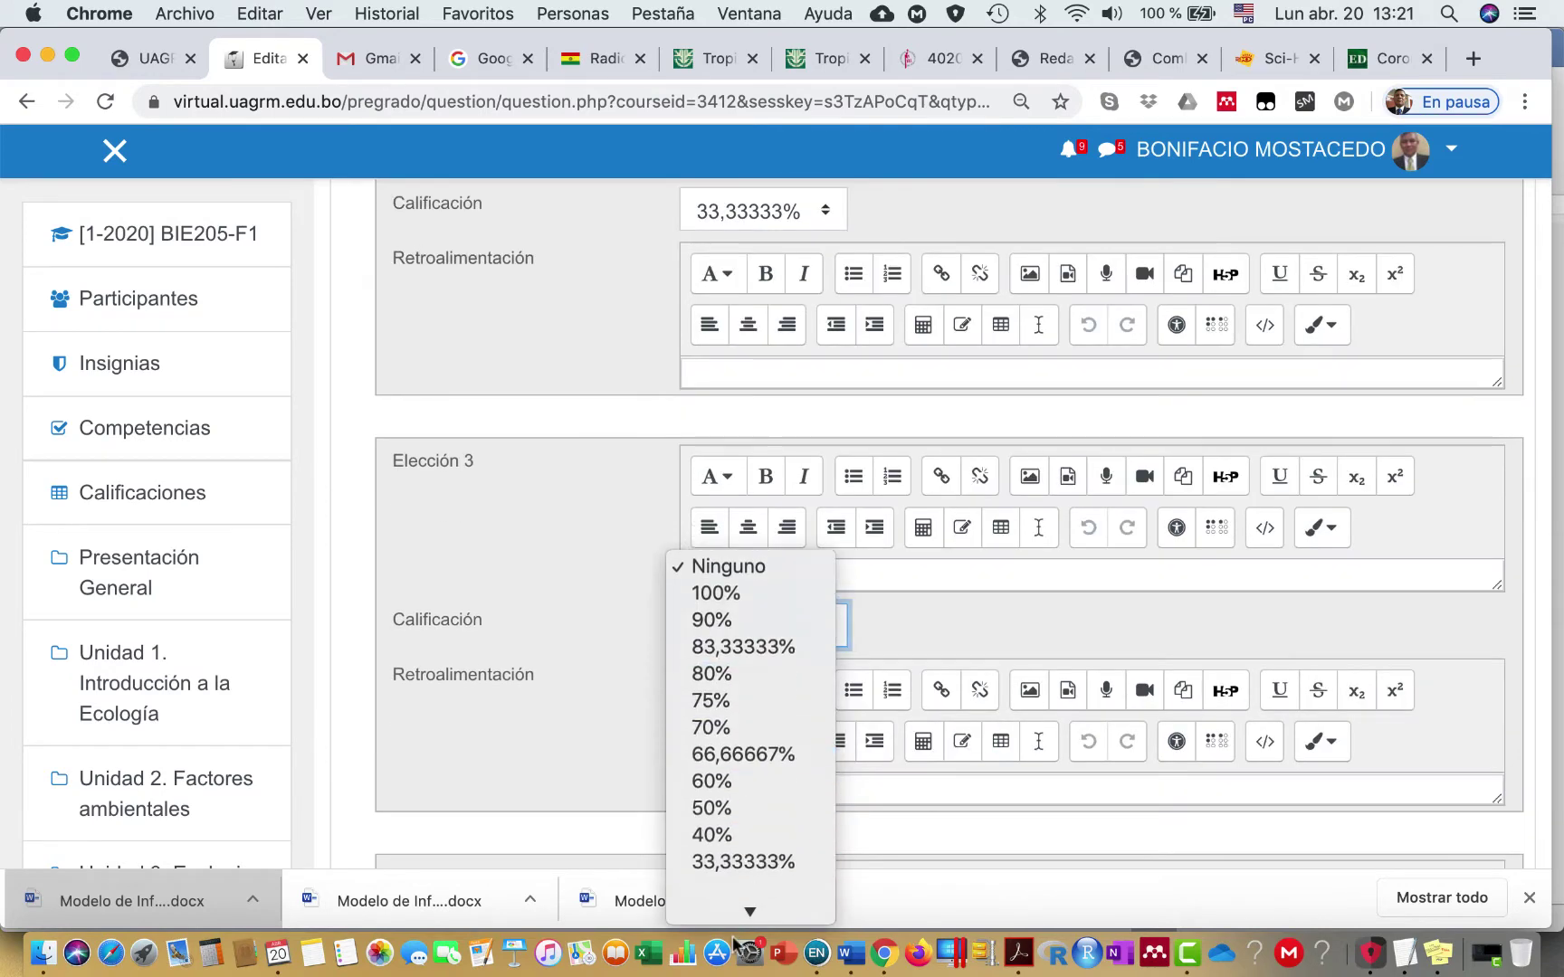
click(723, 709)
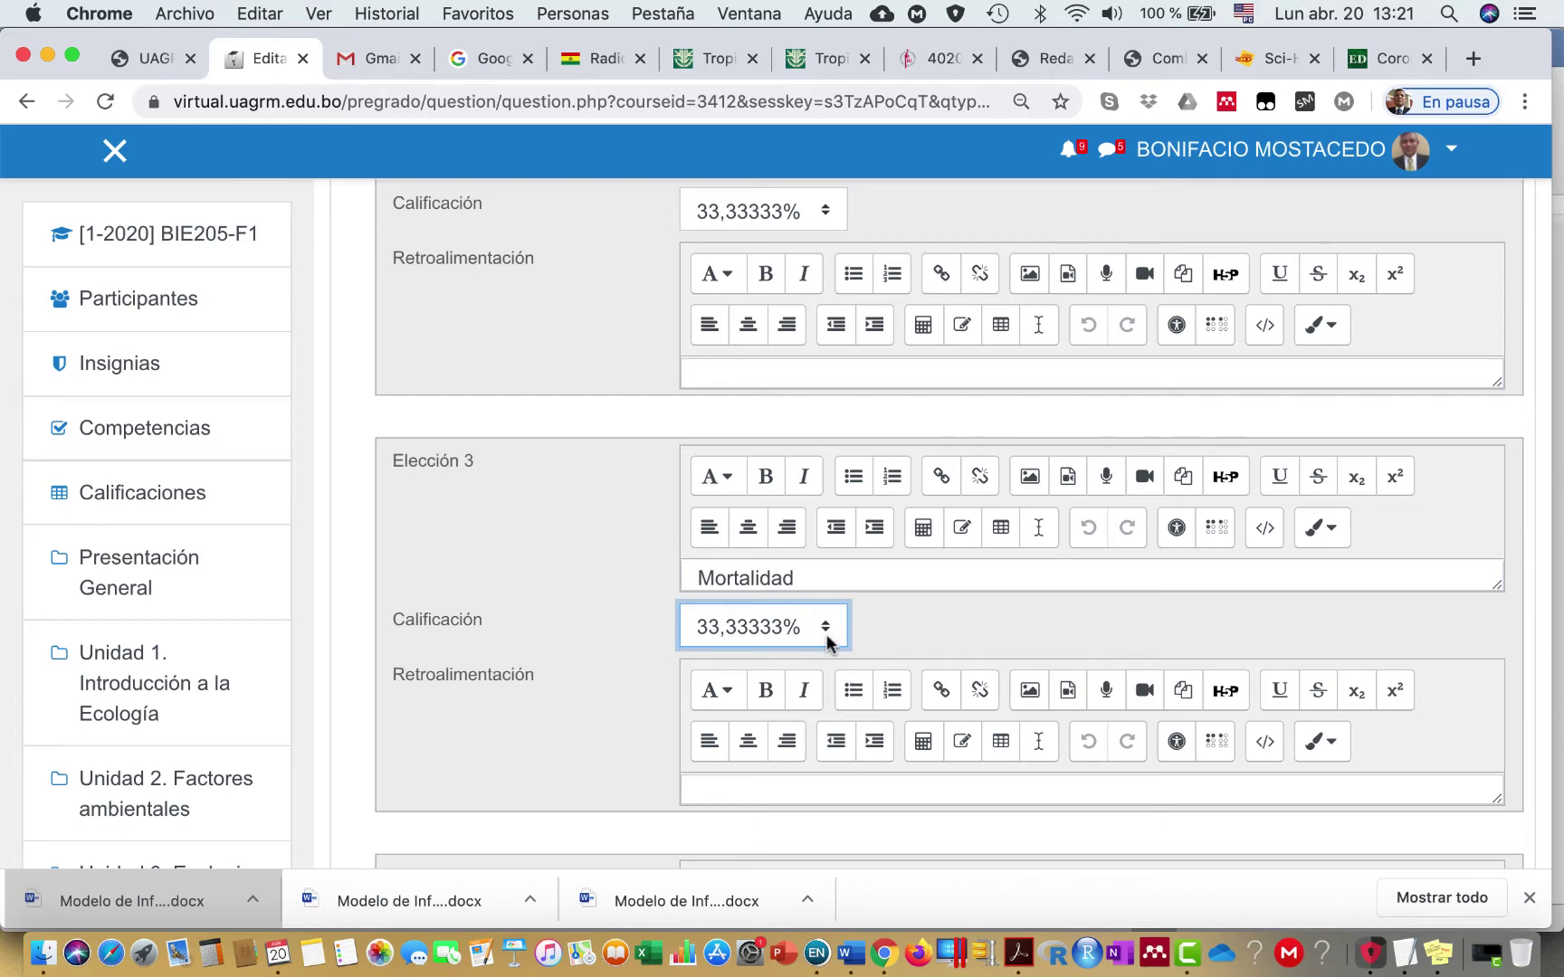
Step: Enter the ungraded answers "Diversidad de especies" as Elección 4 and "Estructura de comunidades" as Elección 5
scroll(826, 635, down, 5)
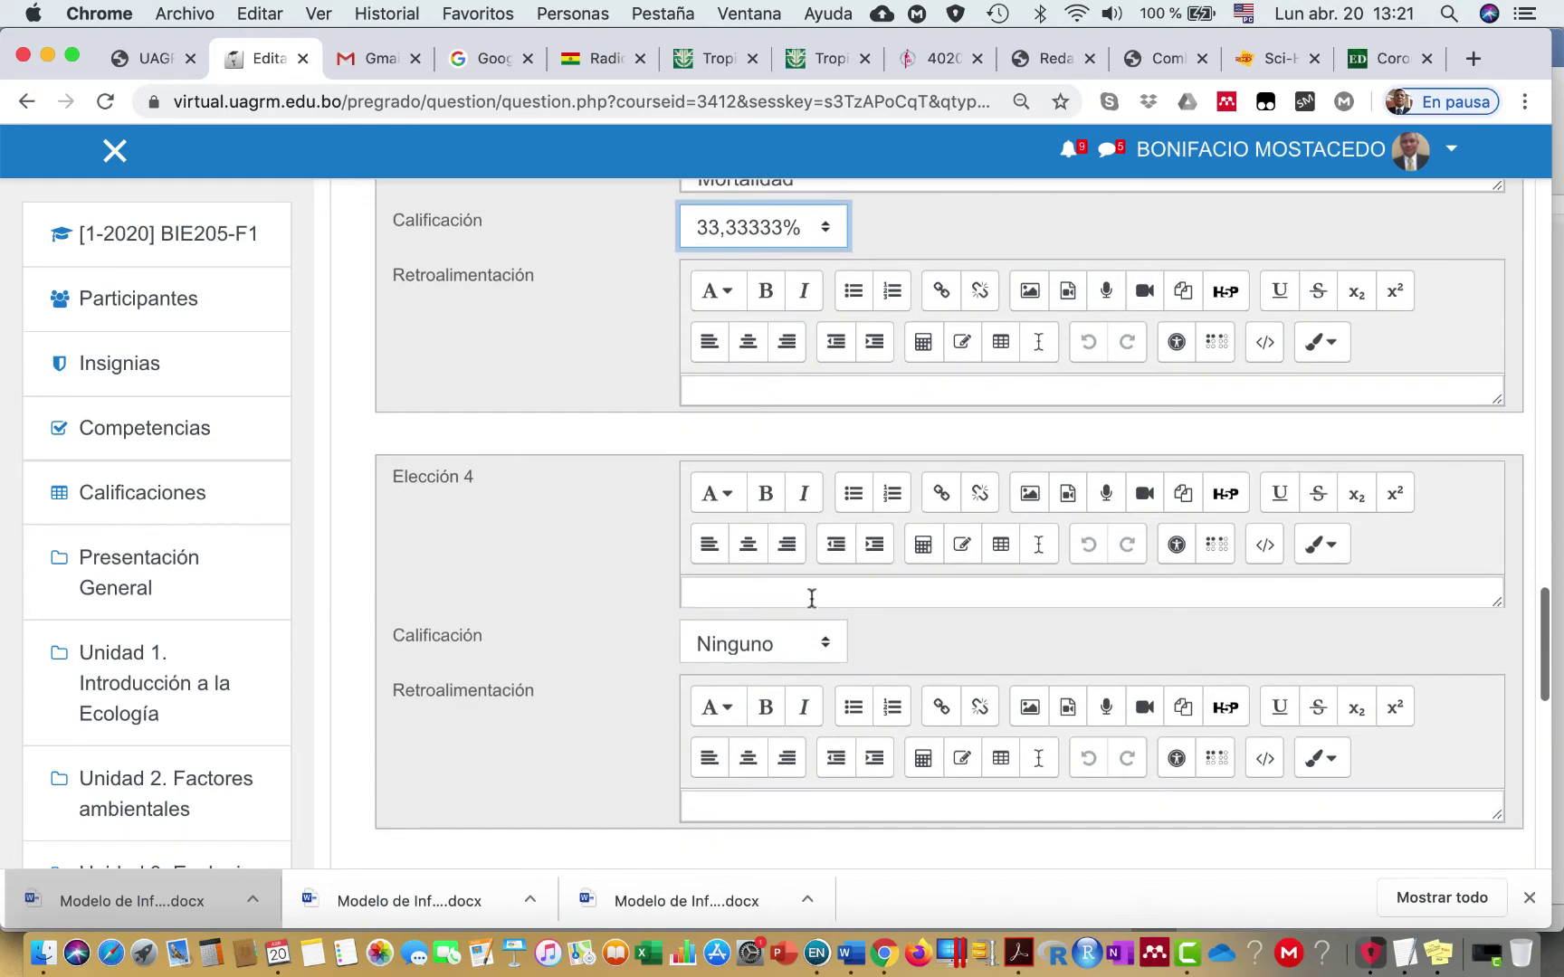
click(790, 596)
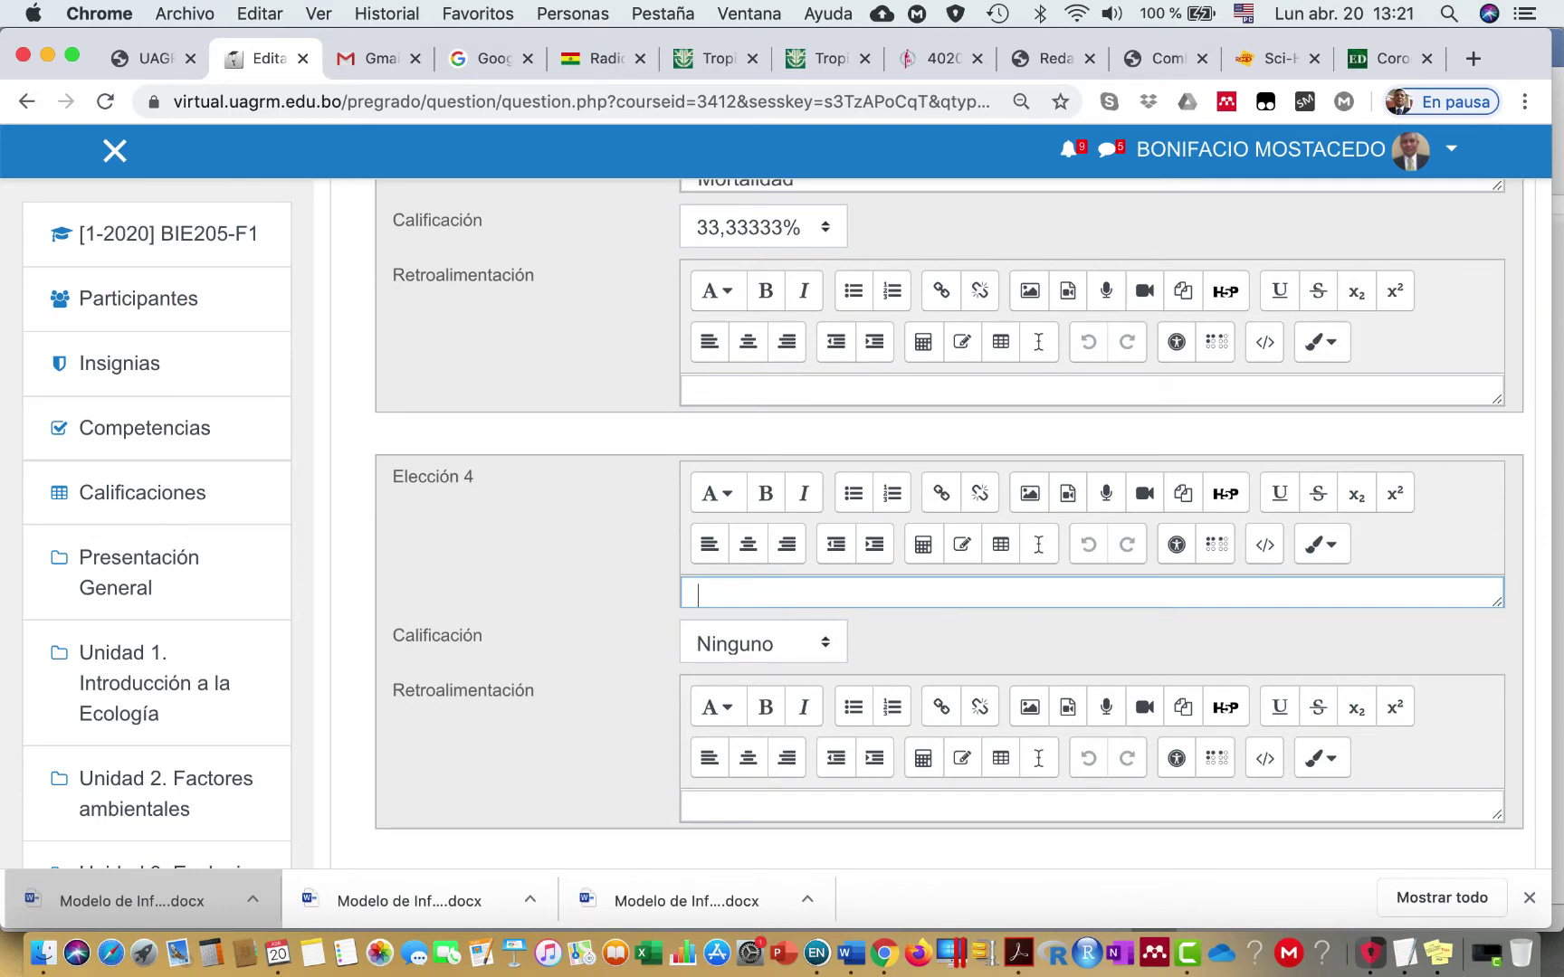
text(Diversidad de especies)
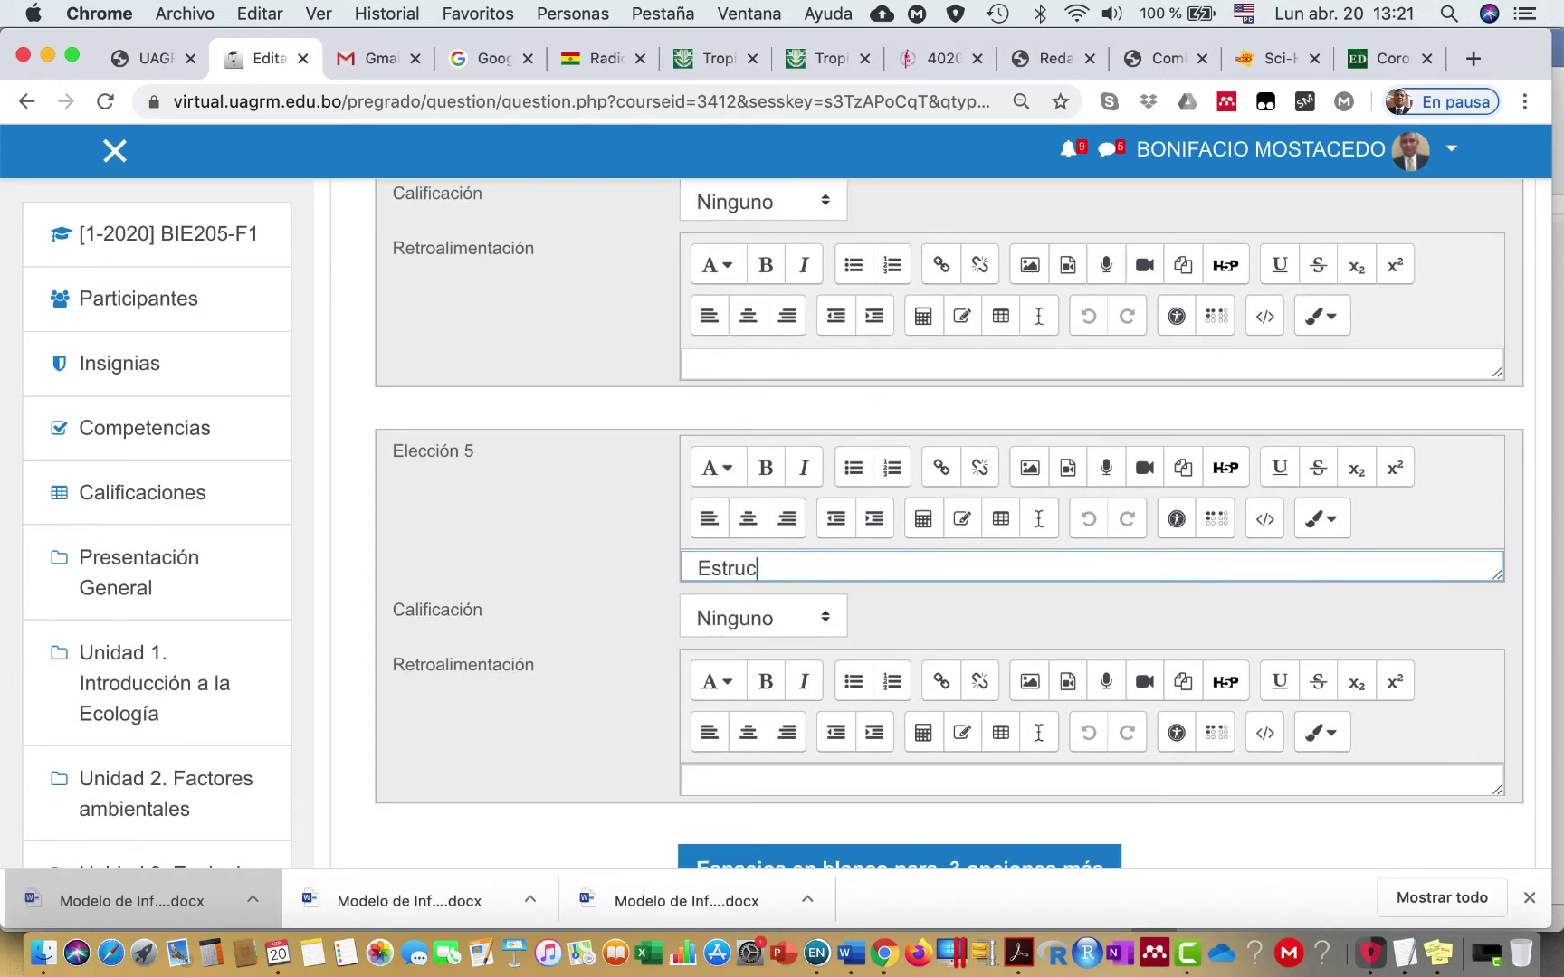
text(ra de comunidades)
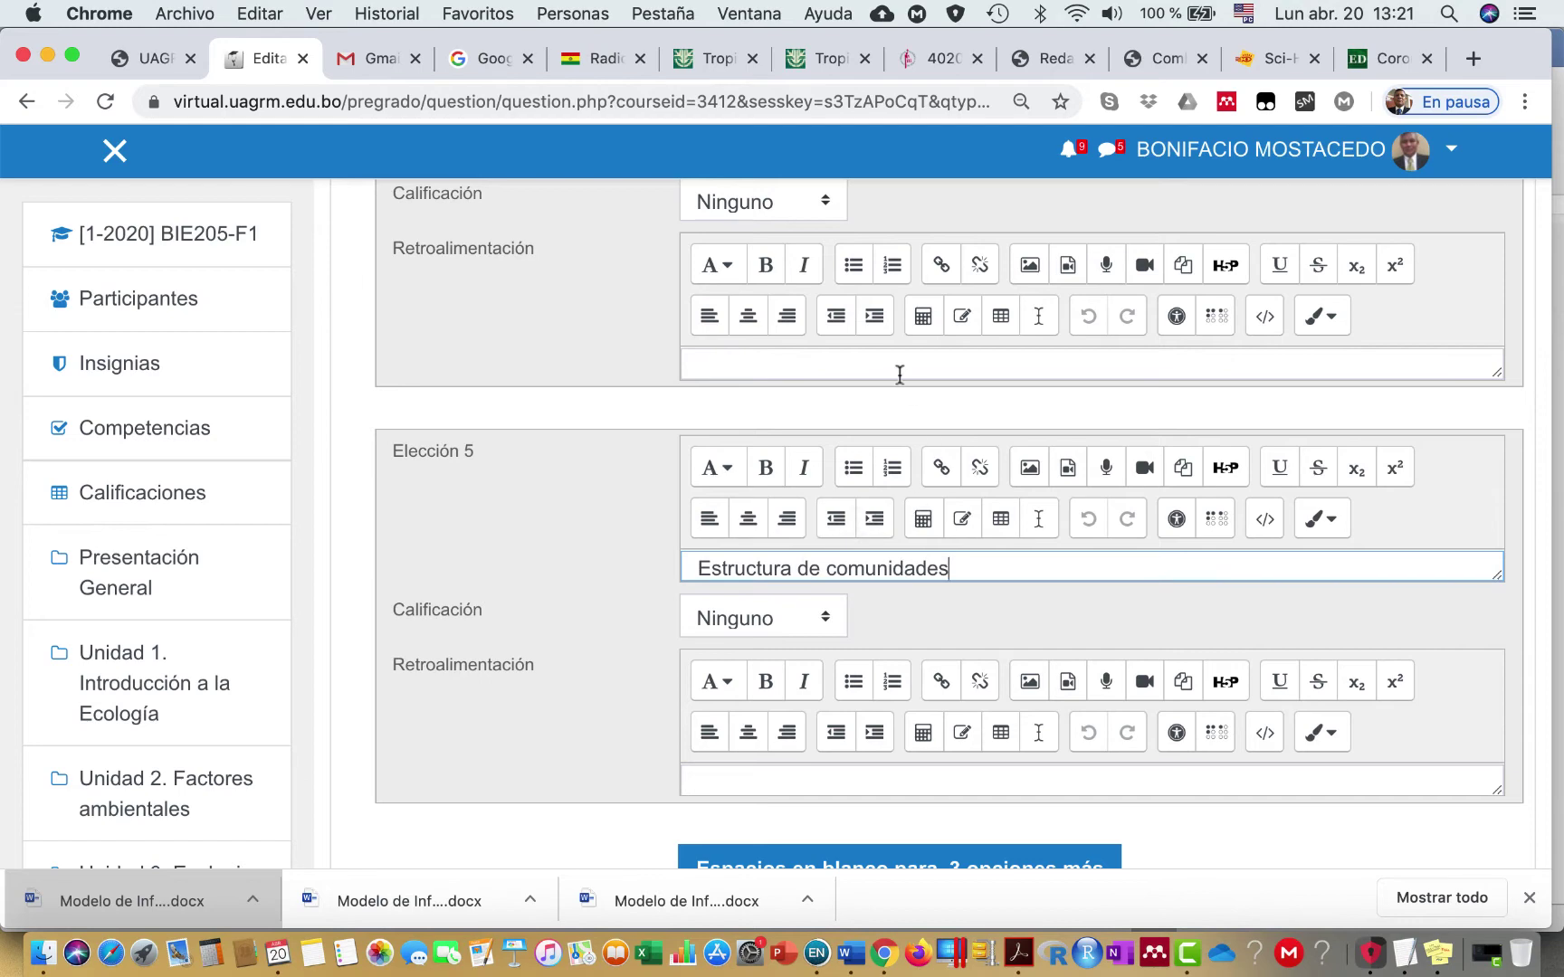
scroll(899, 374, up, 5)
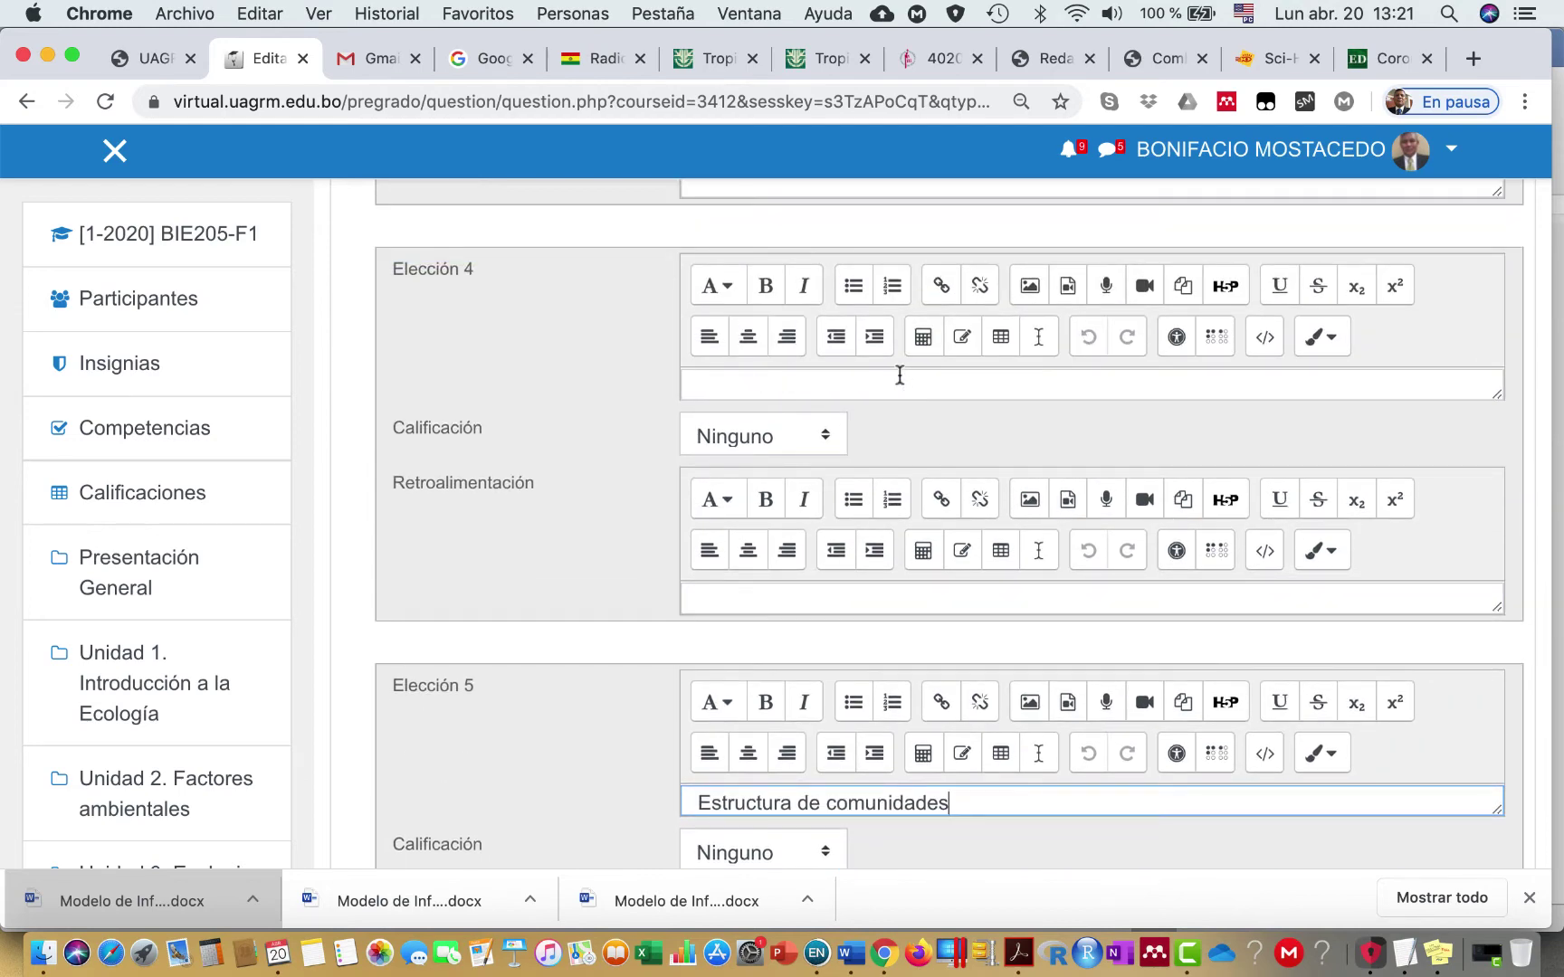
scroll(555, 478, down, 1)
scroll(555, 476, down, 2)
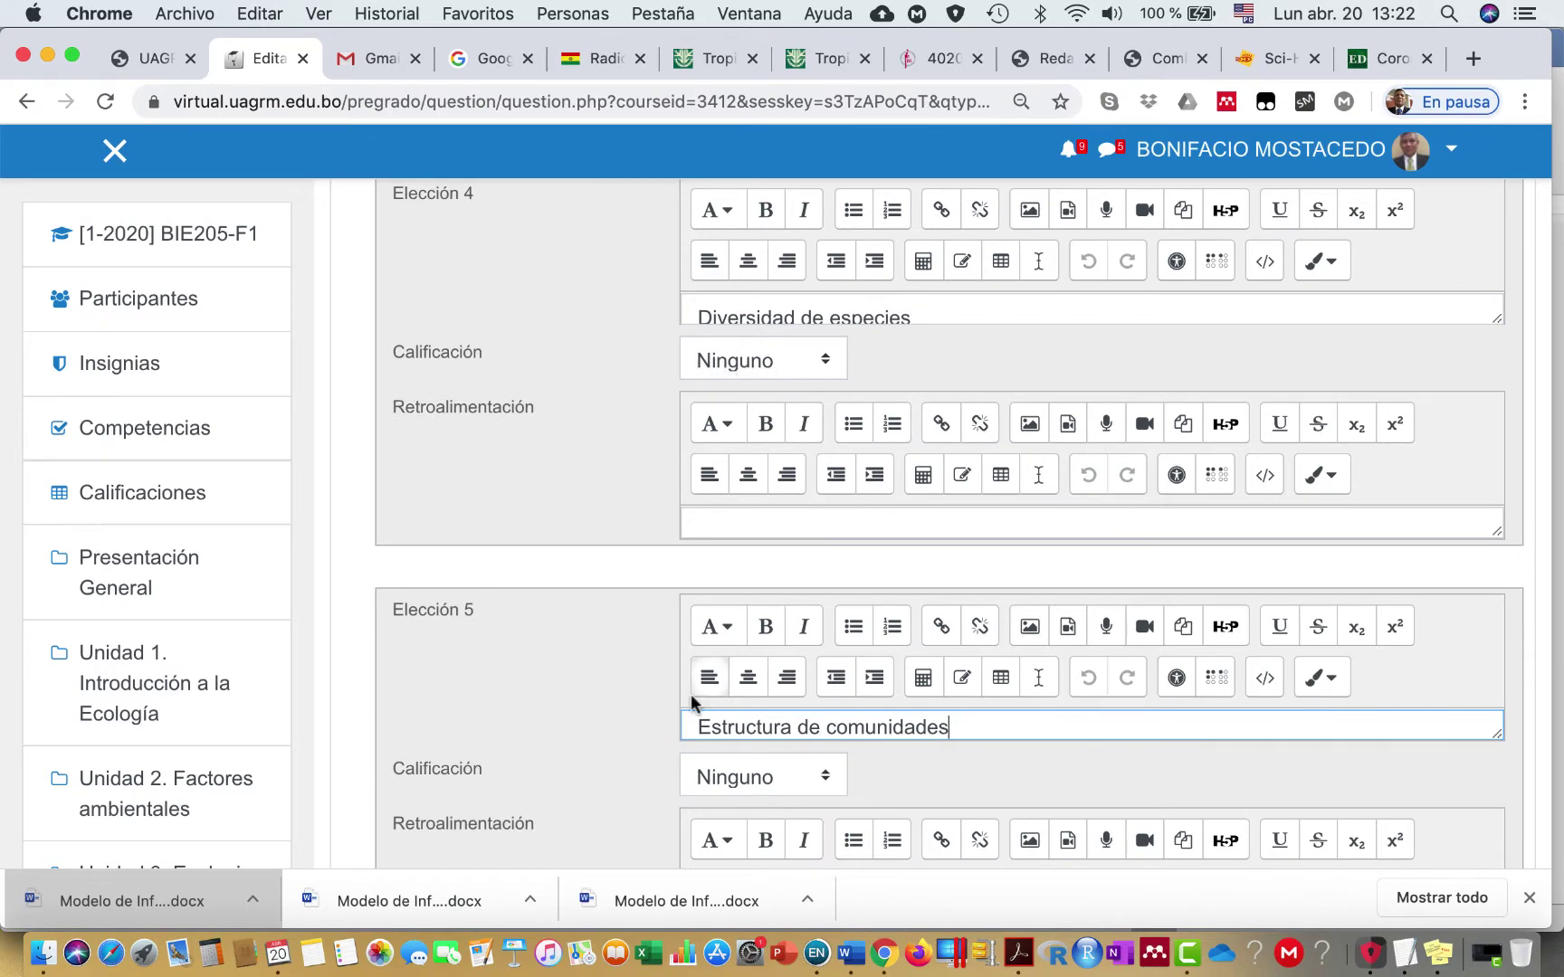
Step: Save the completed multiple-choice question to the question bank
scroll(691, 693, down, 8)
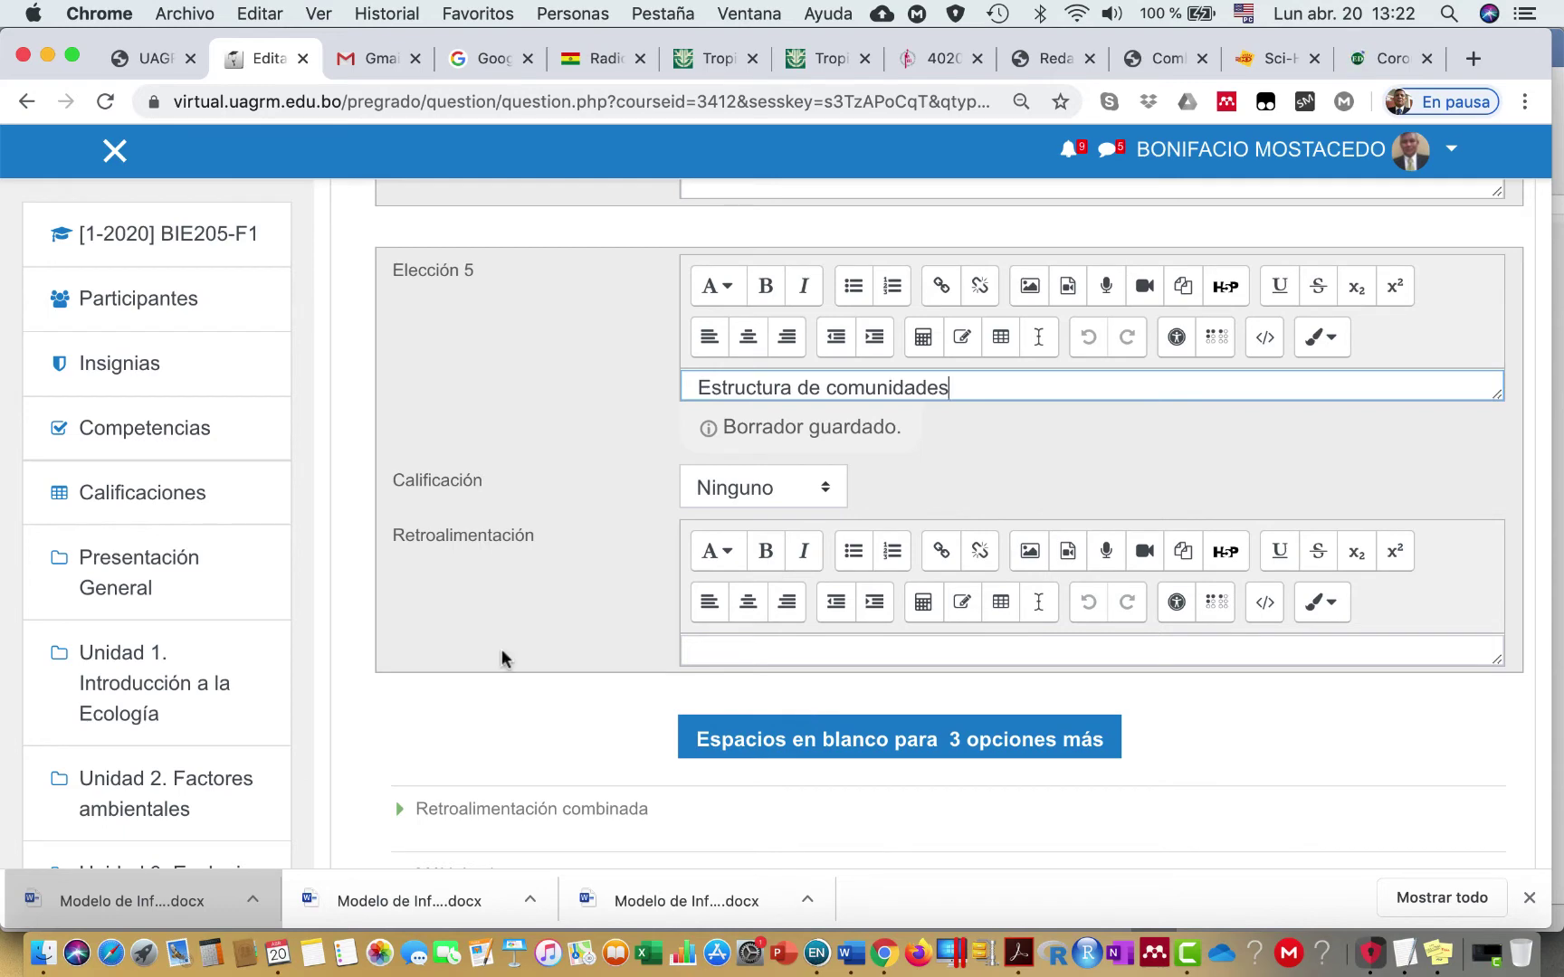
scroll(501, 649, down, 5)
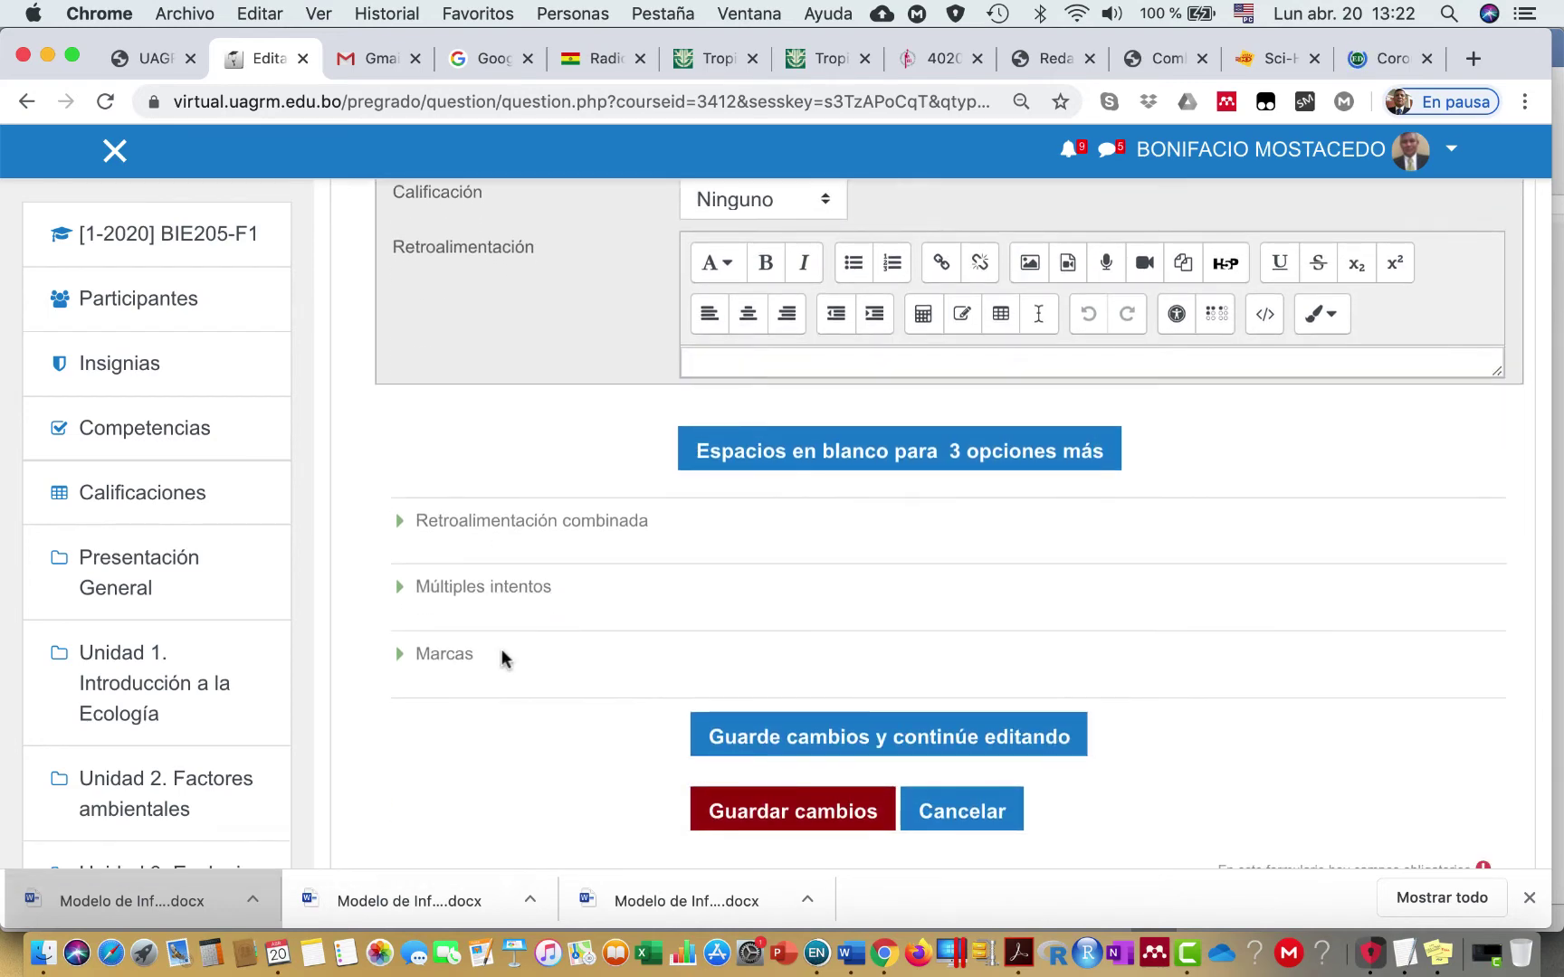
scroll(502, 650, down, 1)
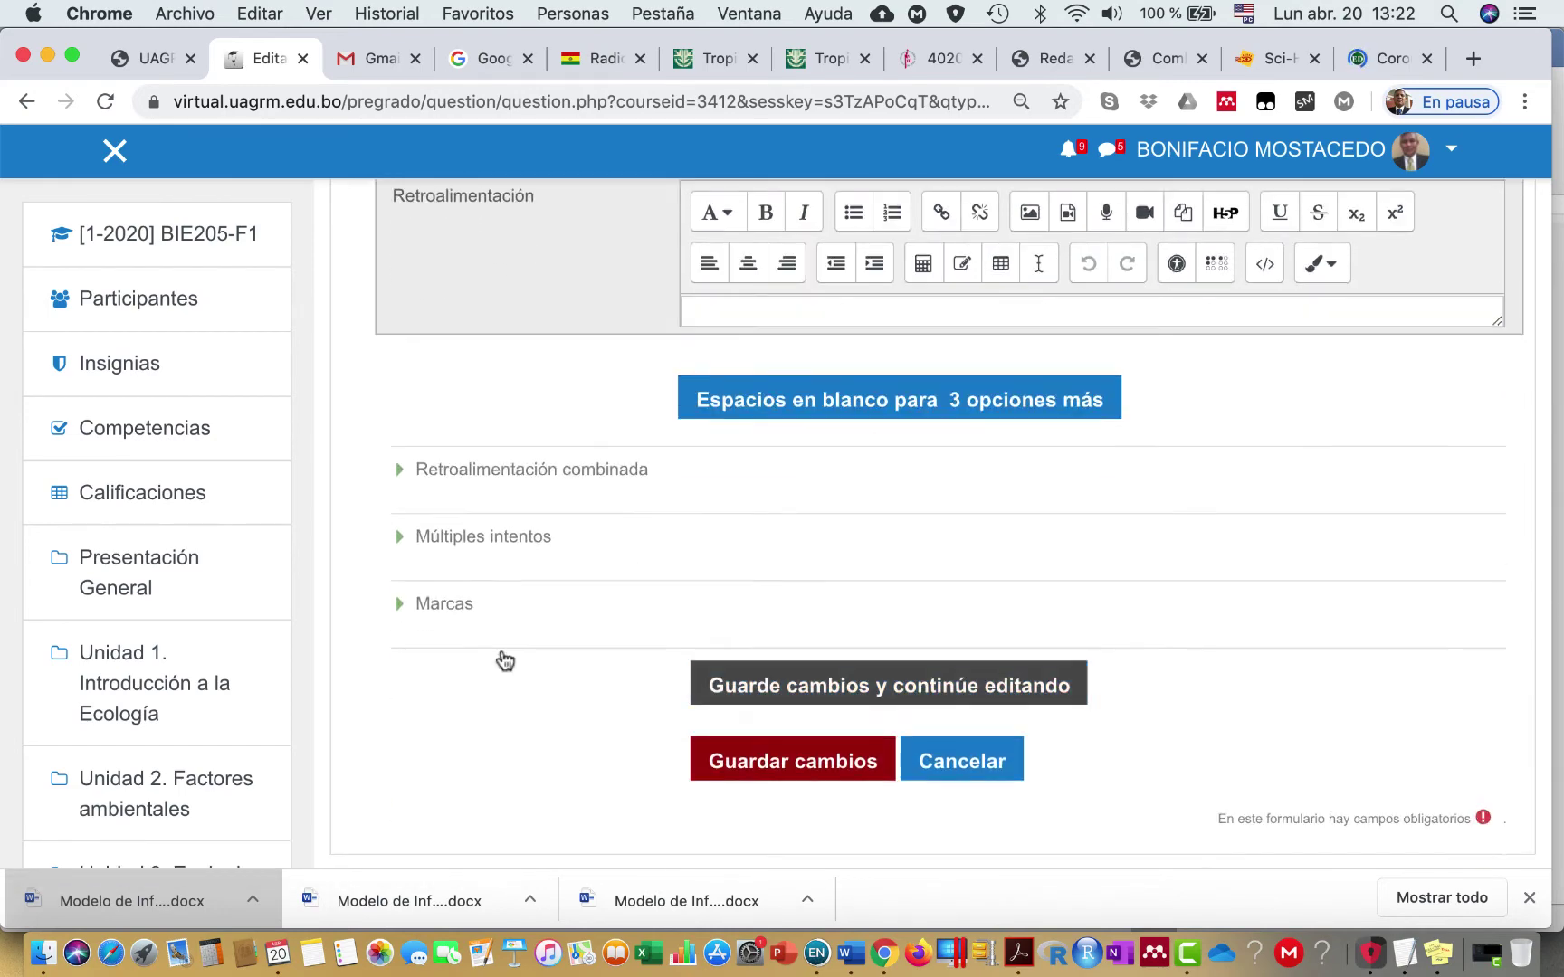
click(855, 751)
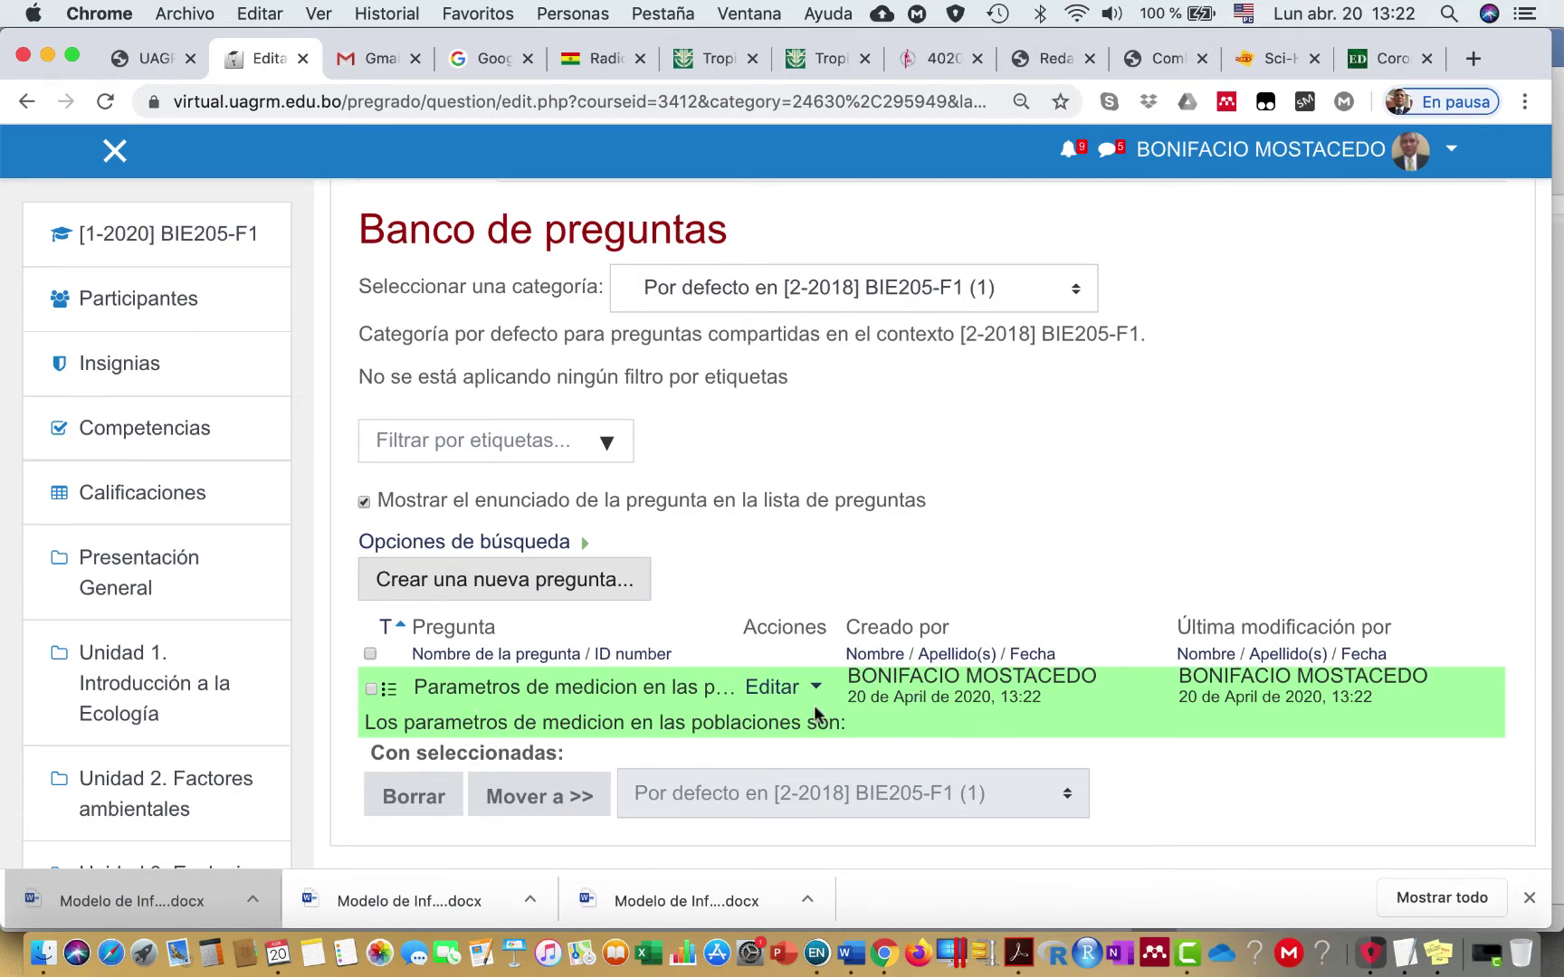
Step: Preview the question "Parametros de medicion en las poblaciones" to check its statement and answer choices, and close the preview
scroll(815, 710, down, 3)
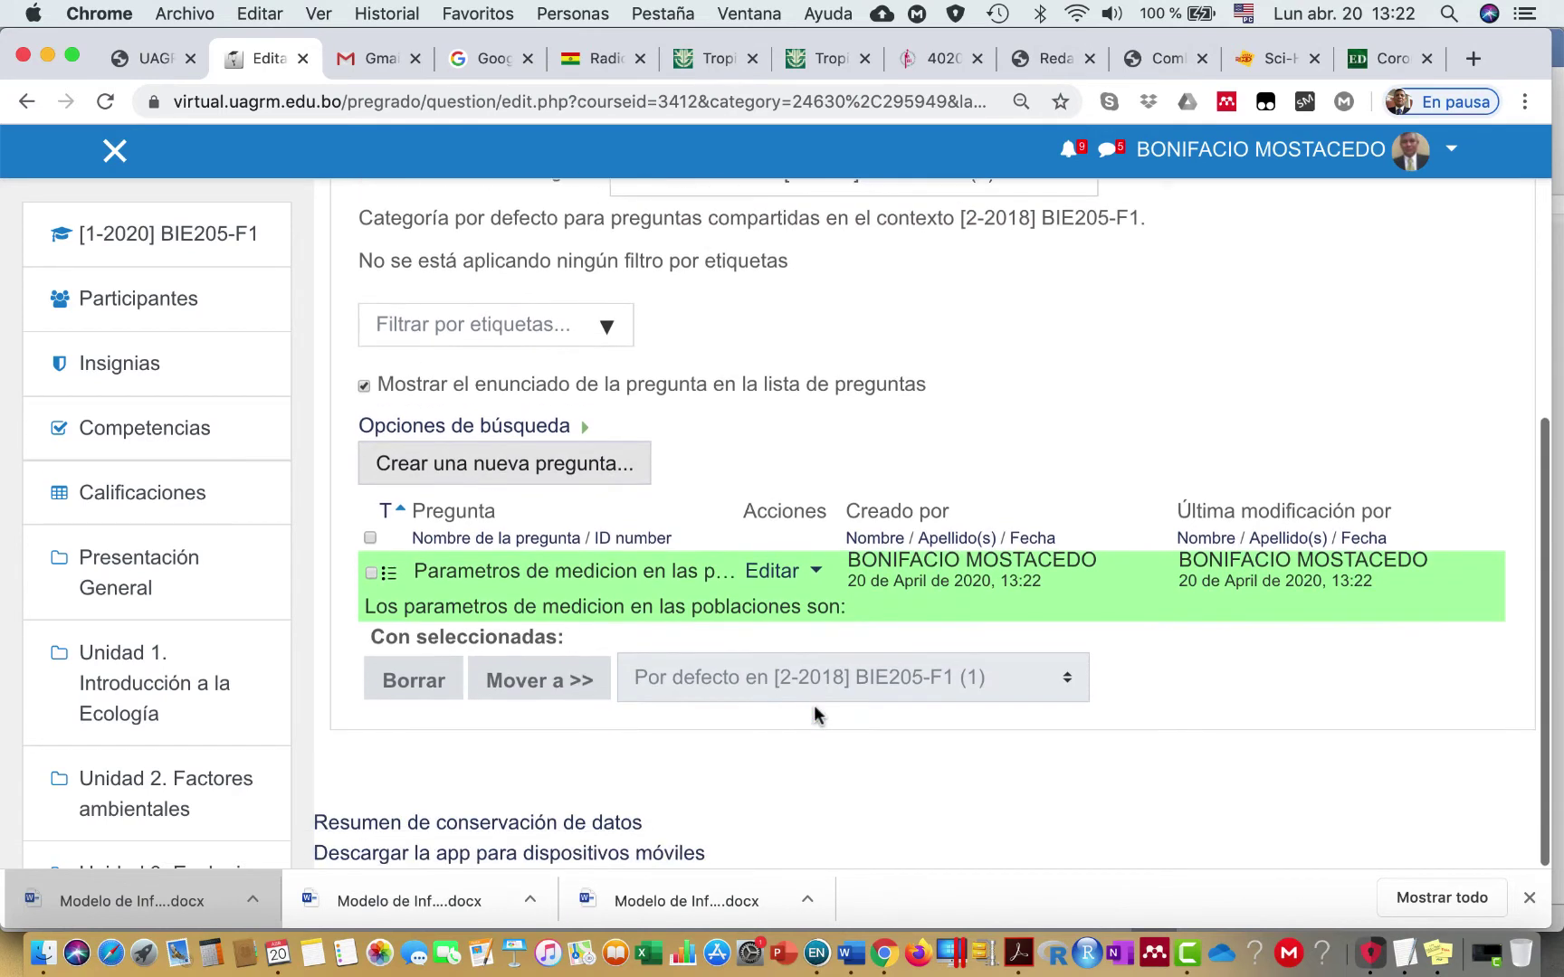
click(817, 575)
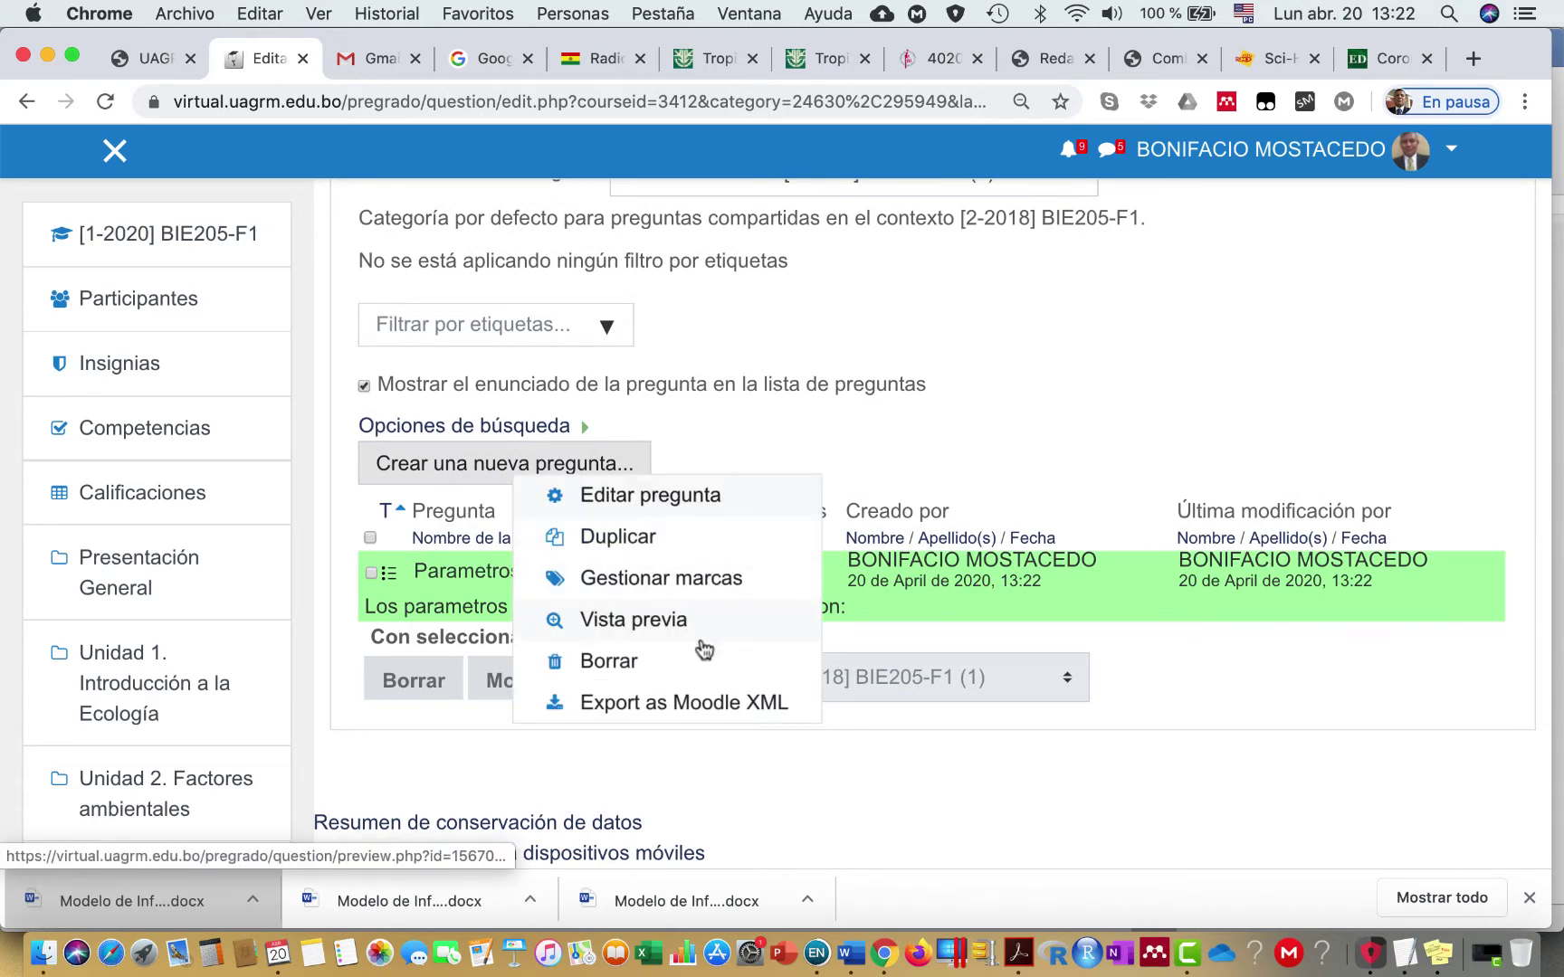
click(646, 626)
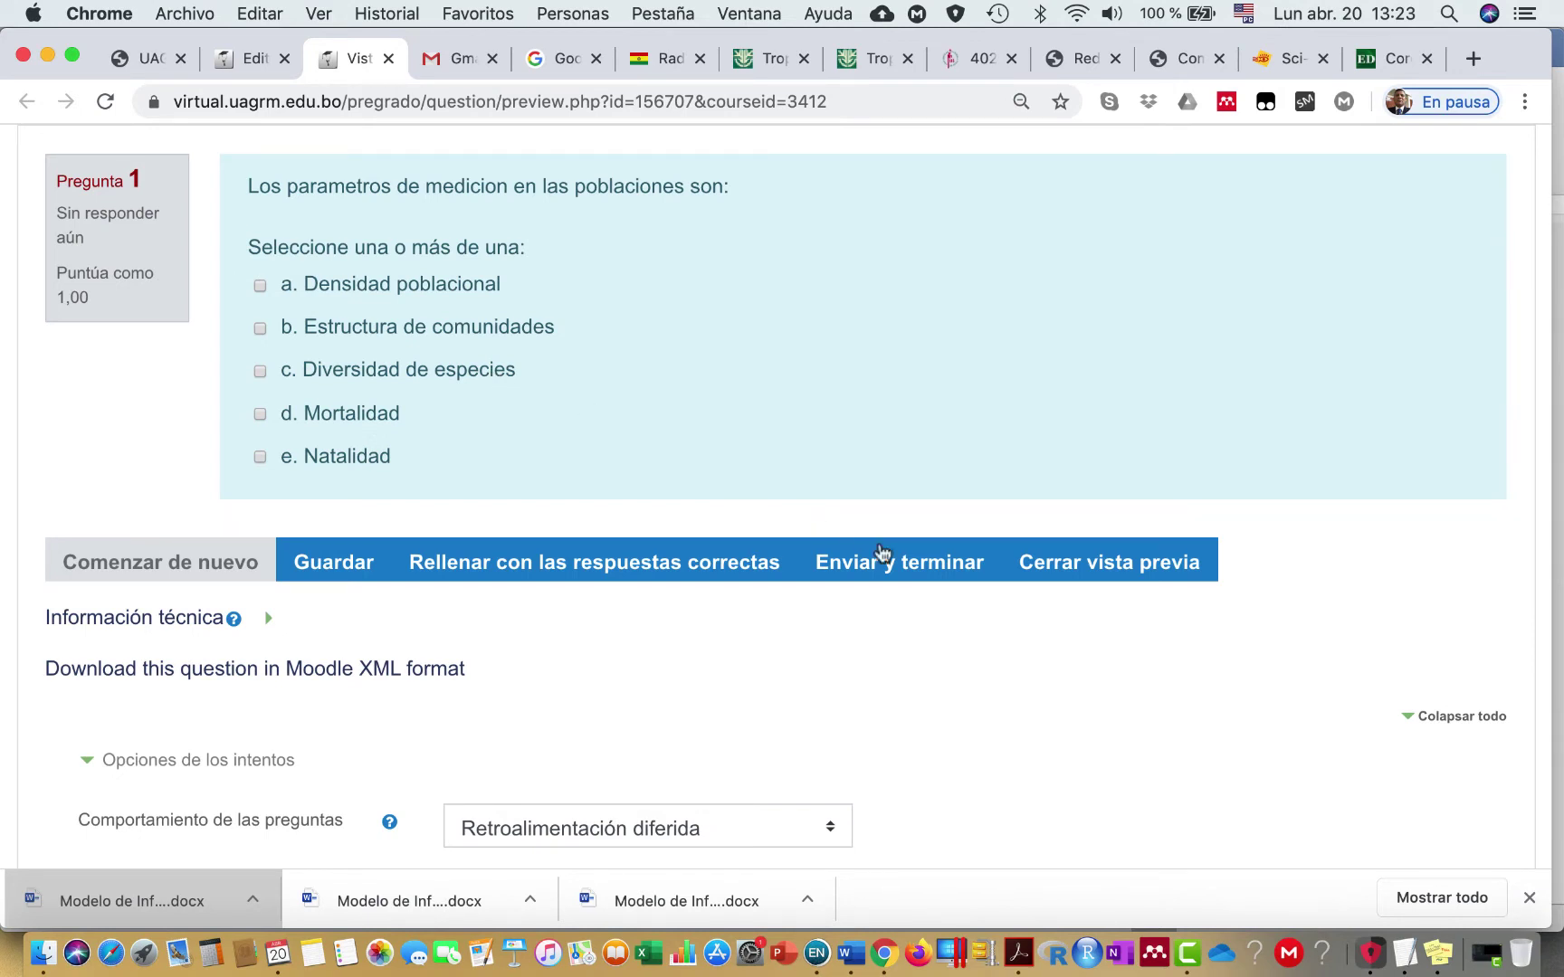
click(1092, 565)
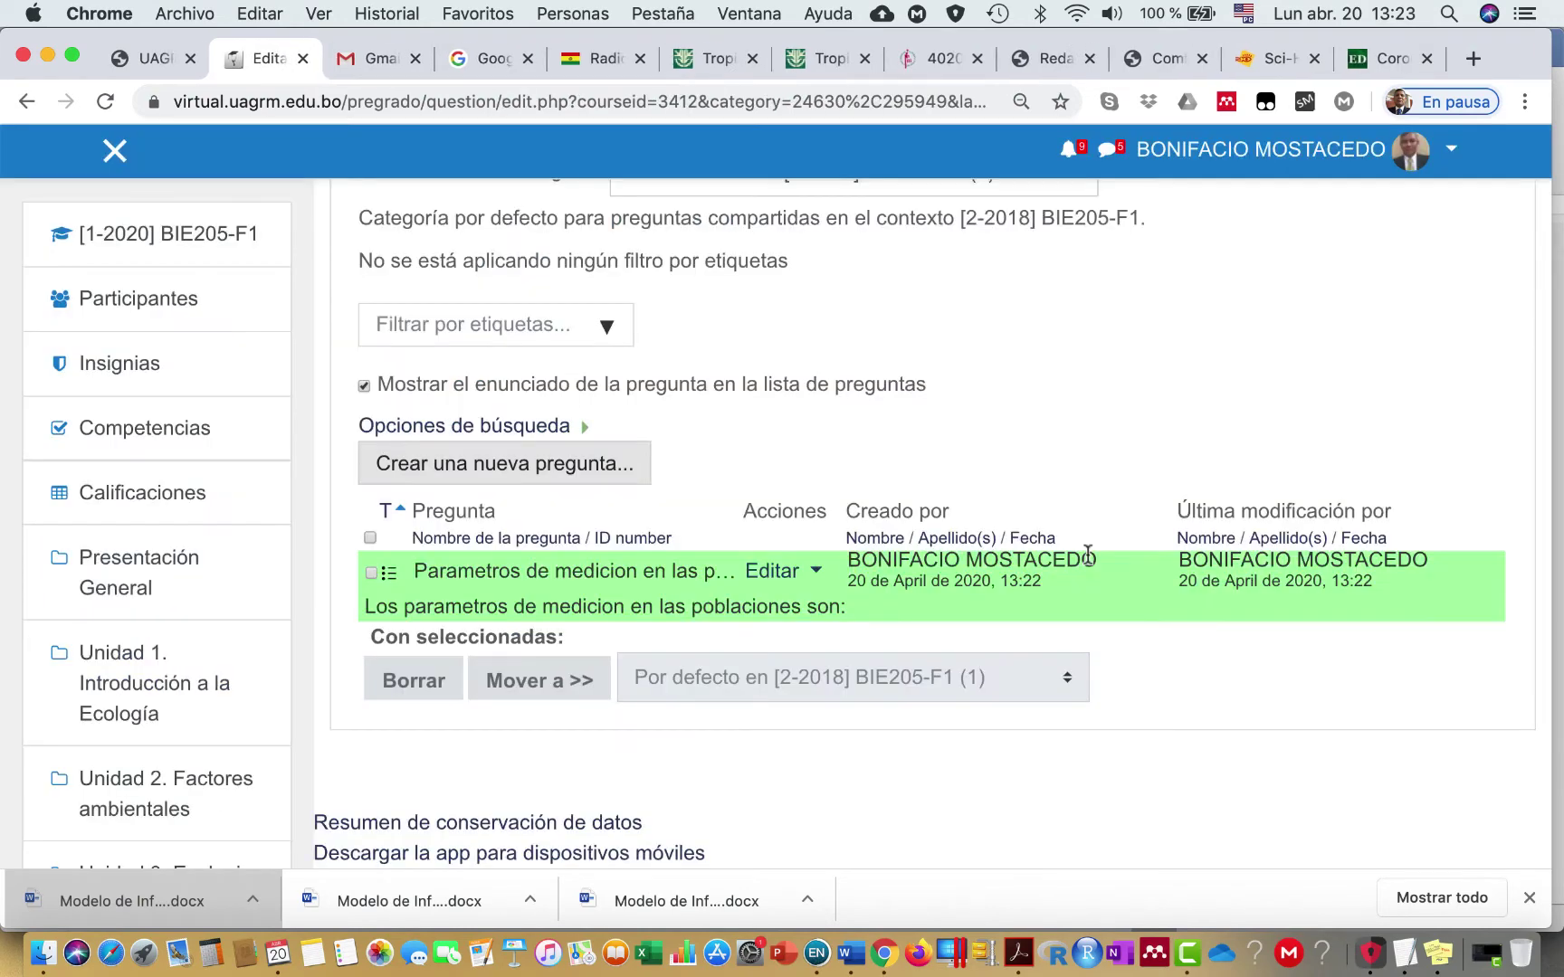
Step: Open the question "Parametros de medicion en las poblaciones" for editing, review its settings and answer choices, and save it without edits
click(817, 573)
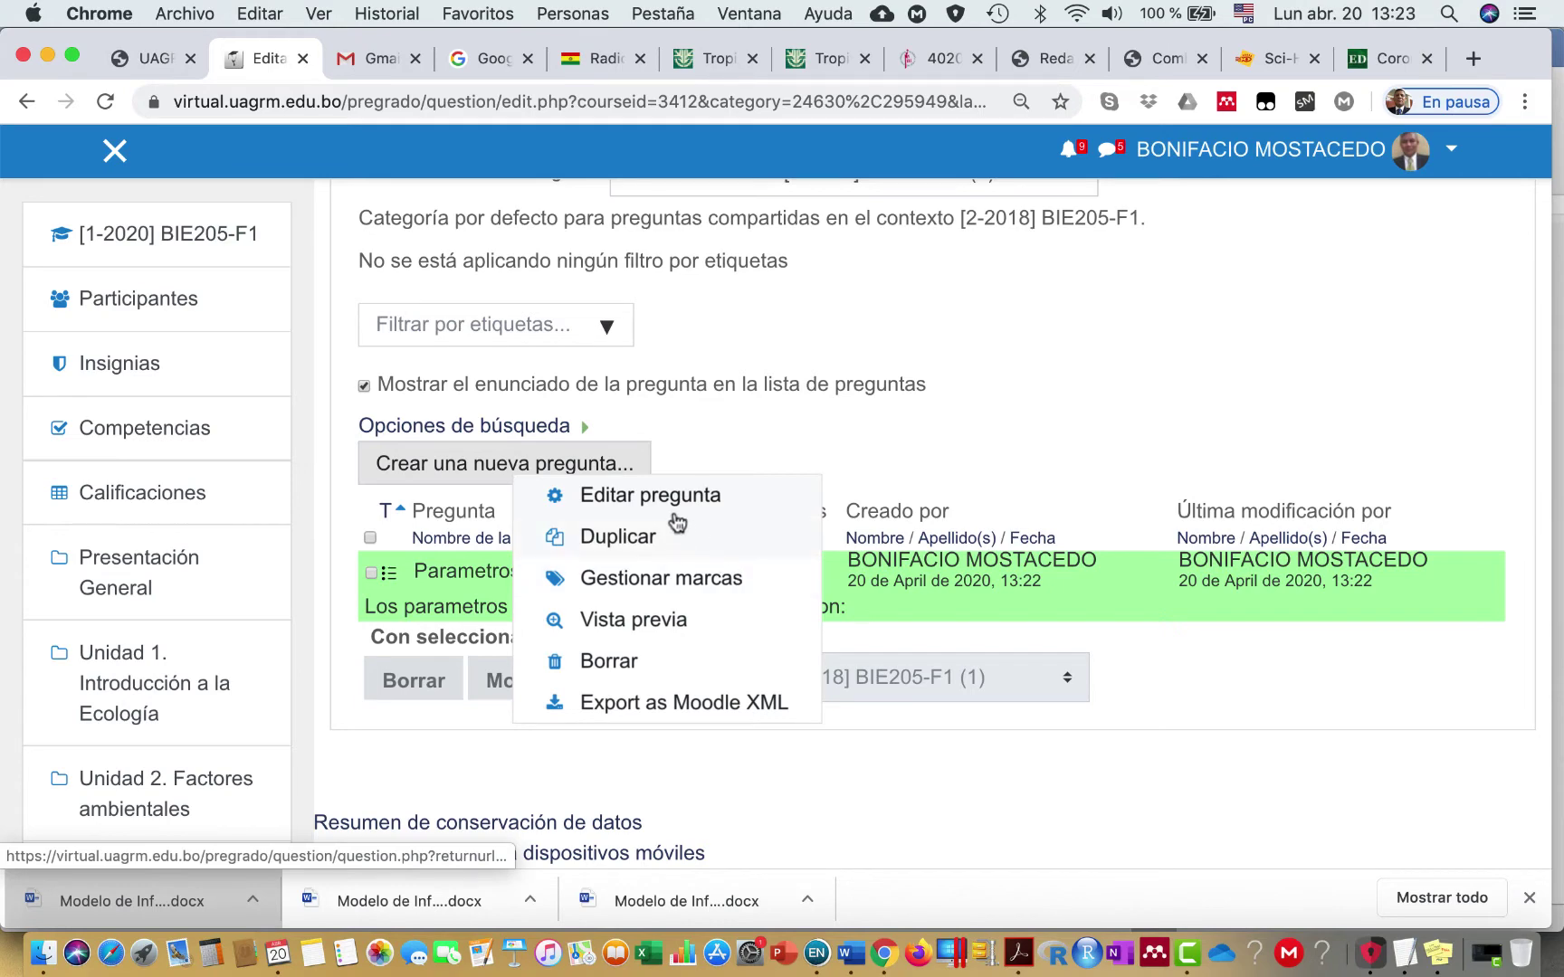
click(653, 495)
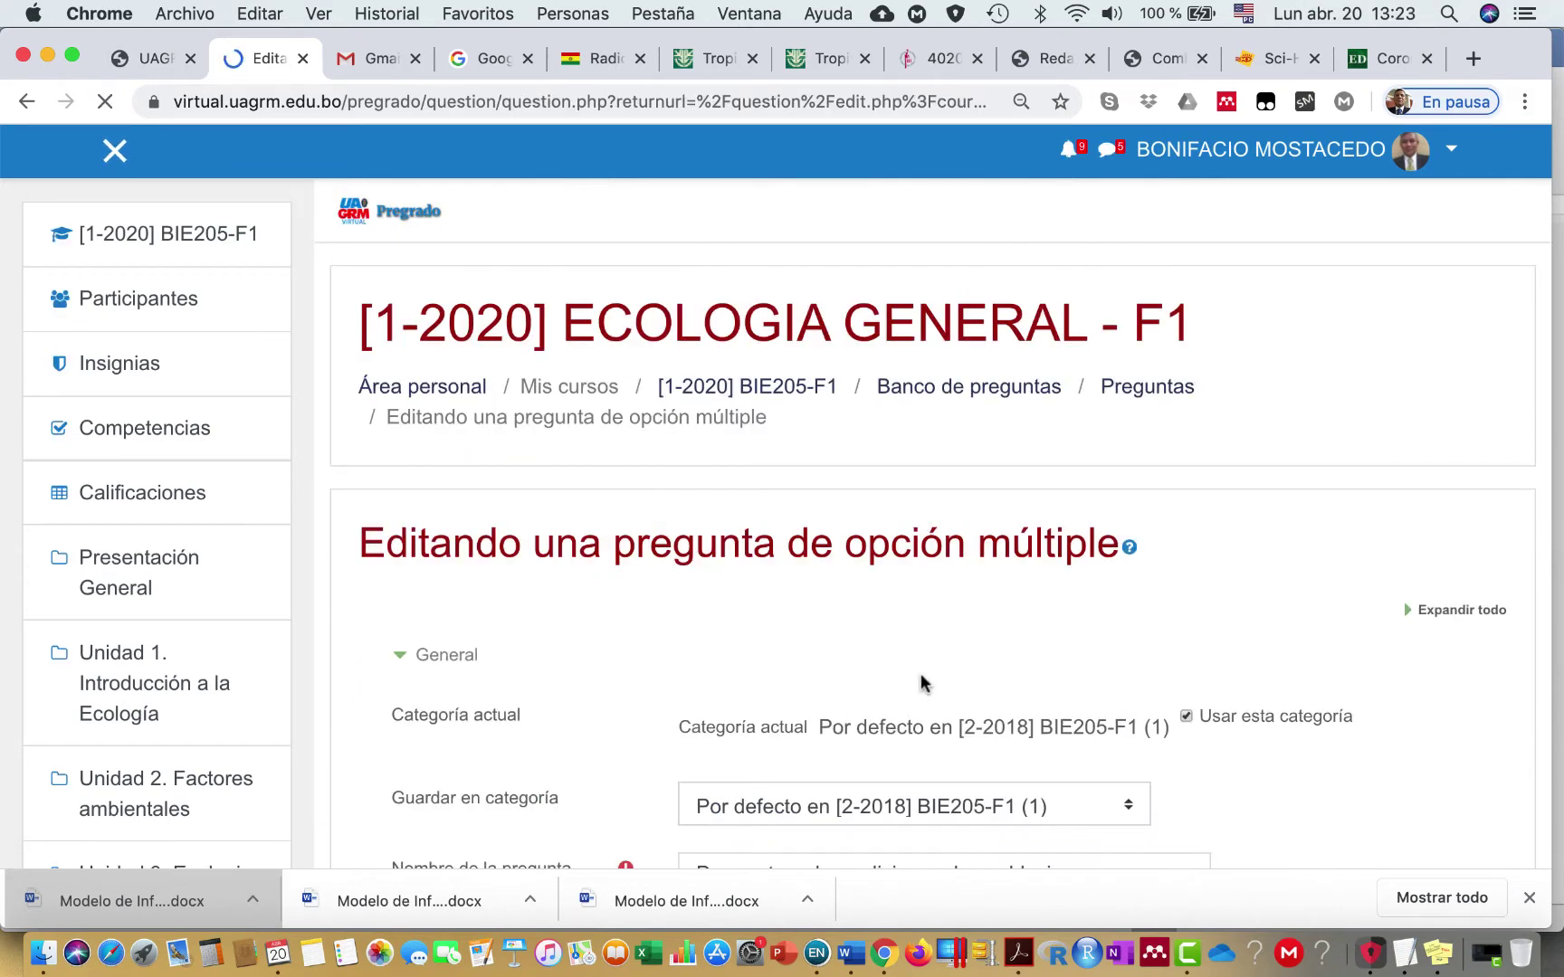
scroll(921, 683, down, 20)
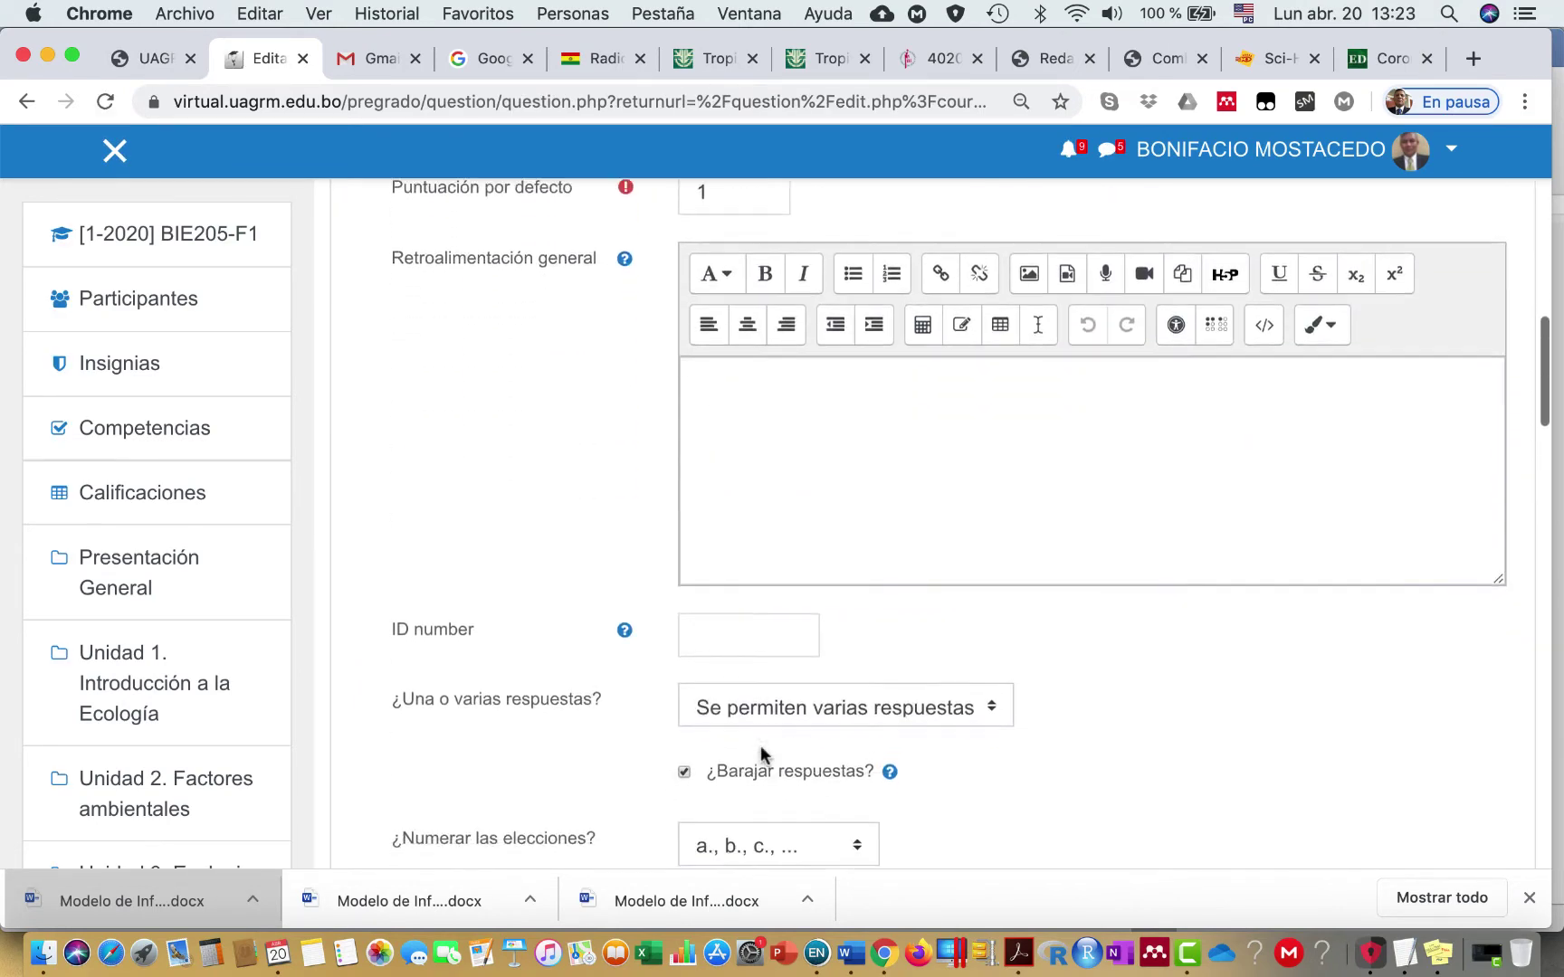
scroll(760, 752, down, 10)
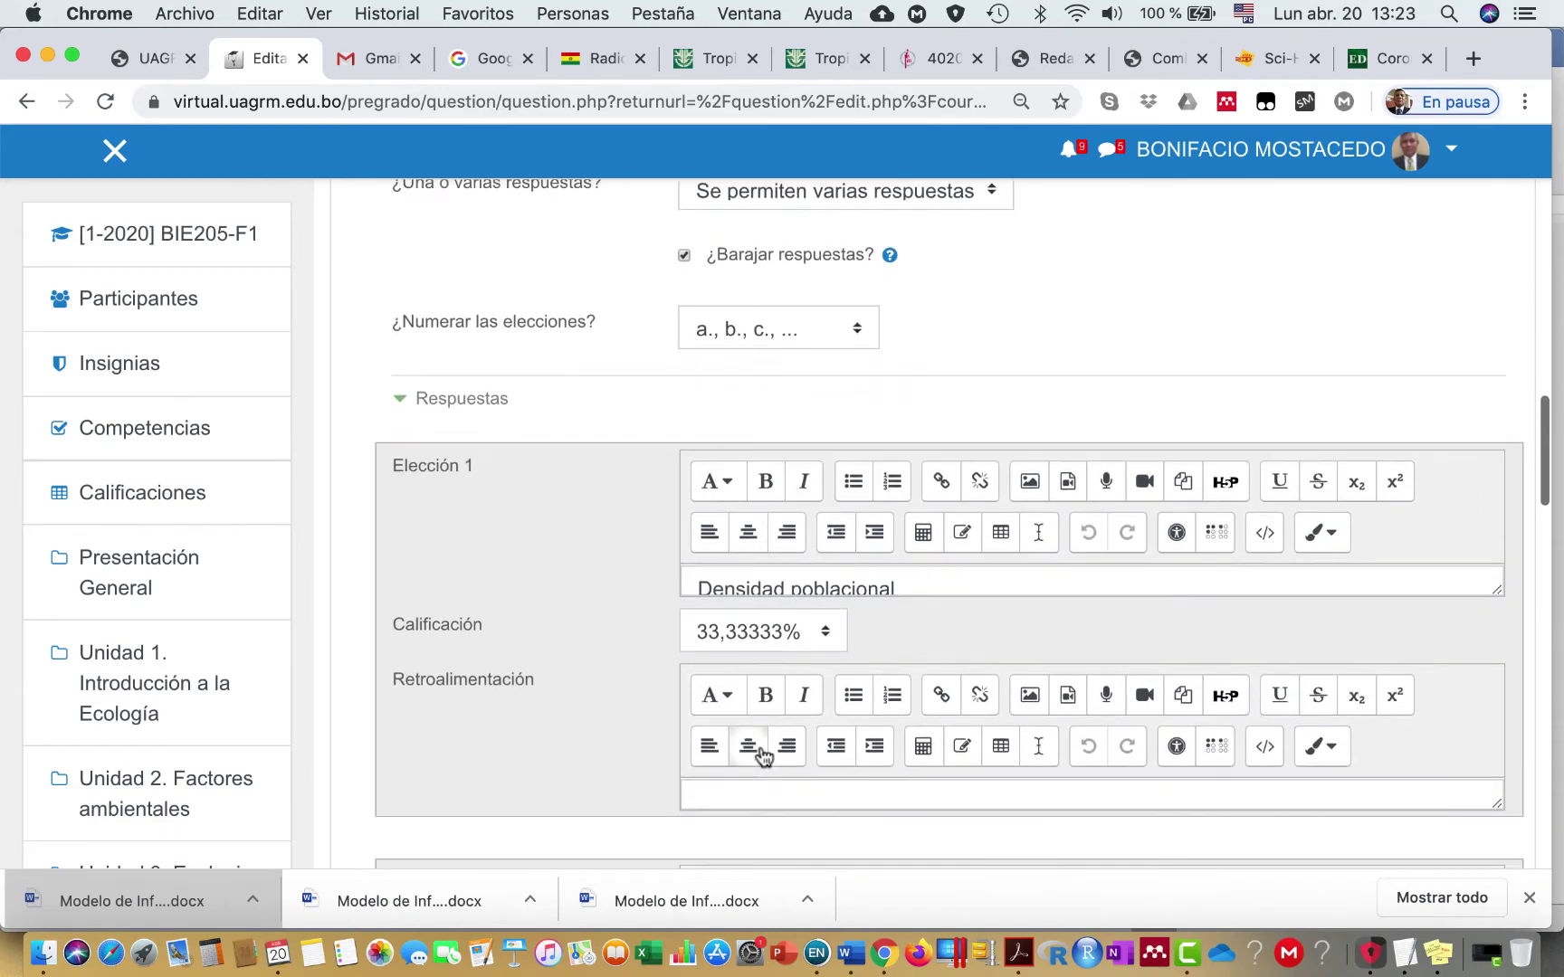
scroll(763, 756, down, 20)
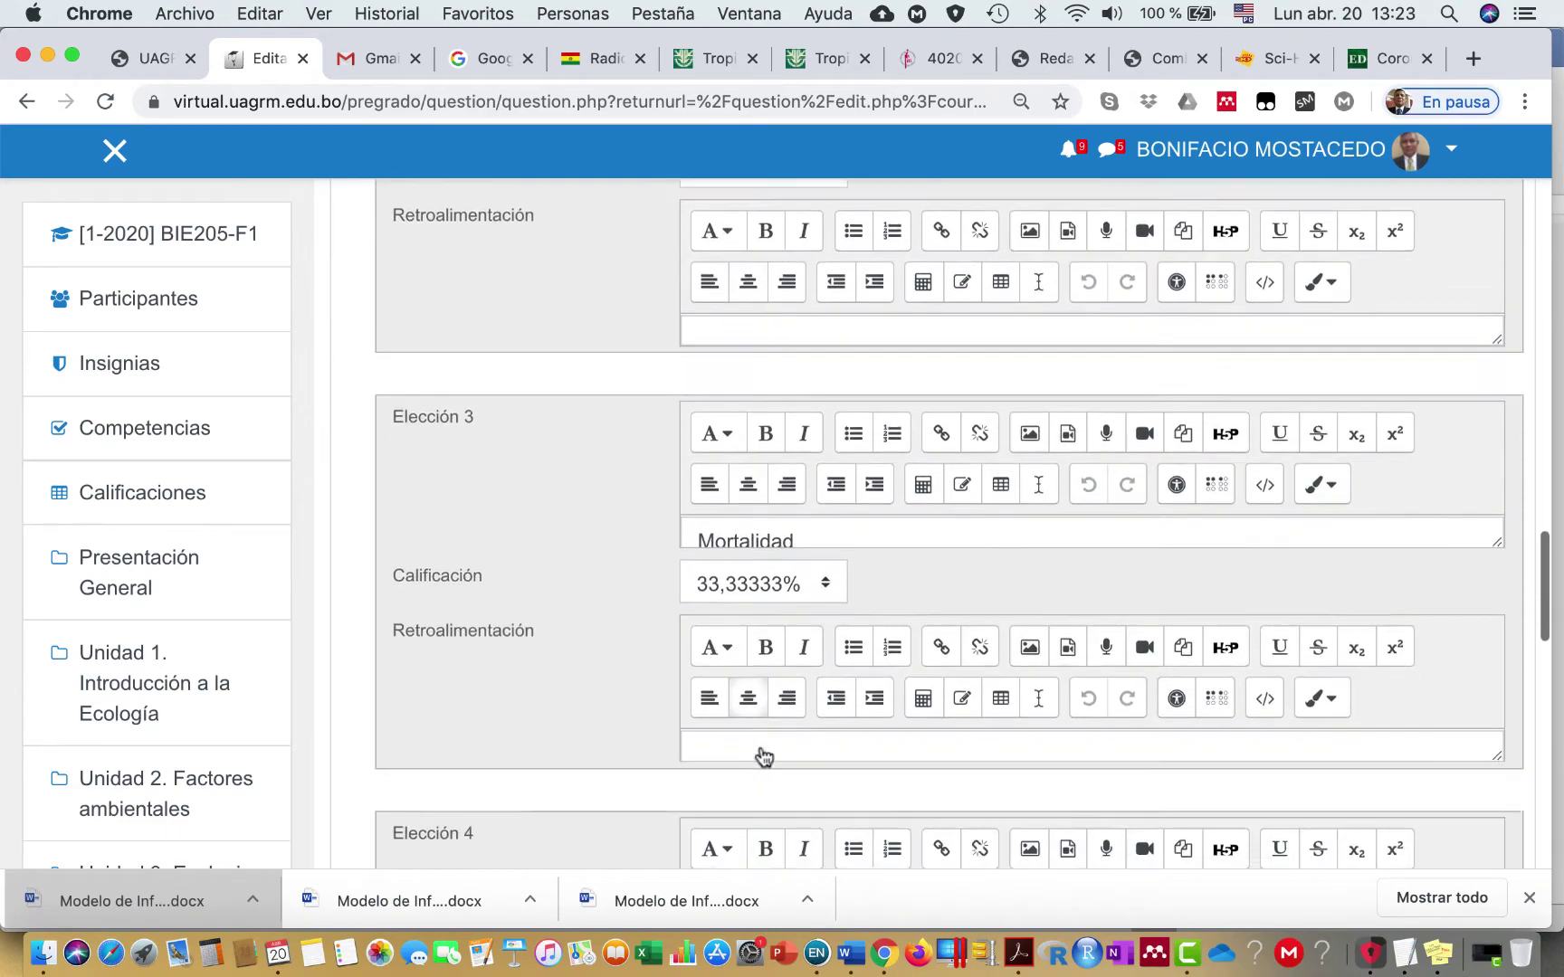
scroll(827, 594, up, 20)
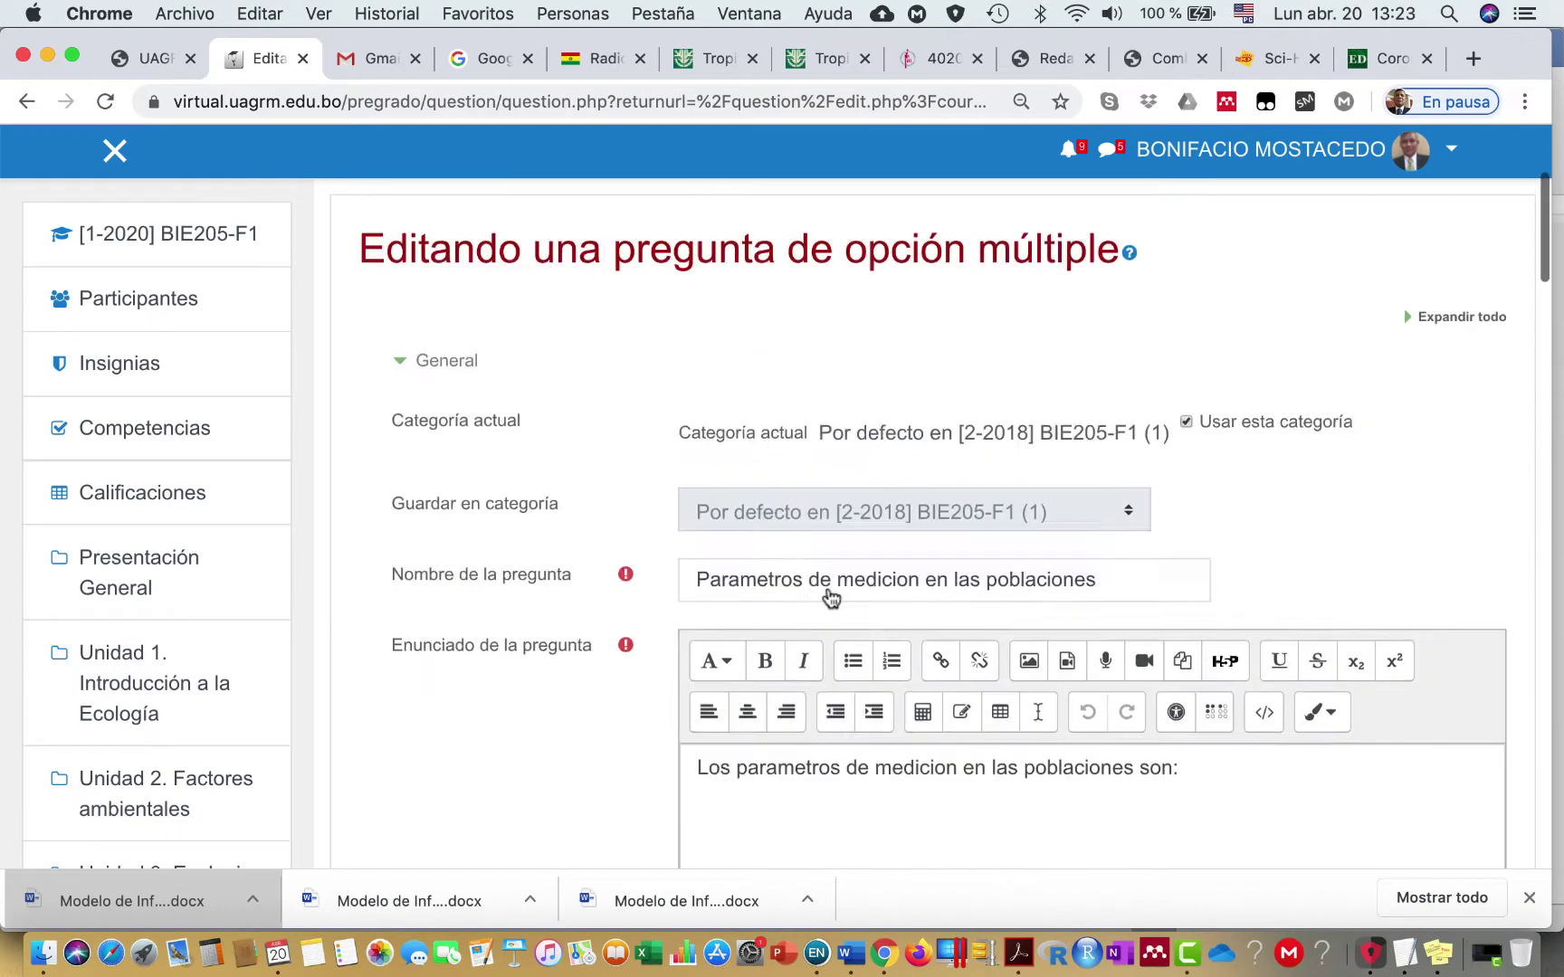
scroll(827, 594, down, 20)
scroll(827, 594, down, 20)
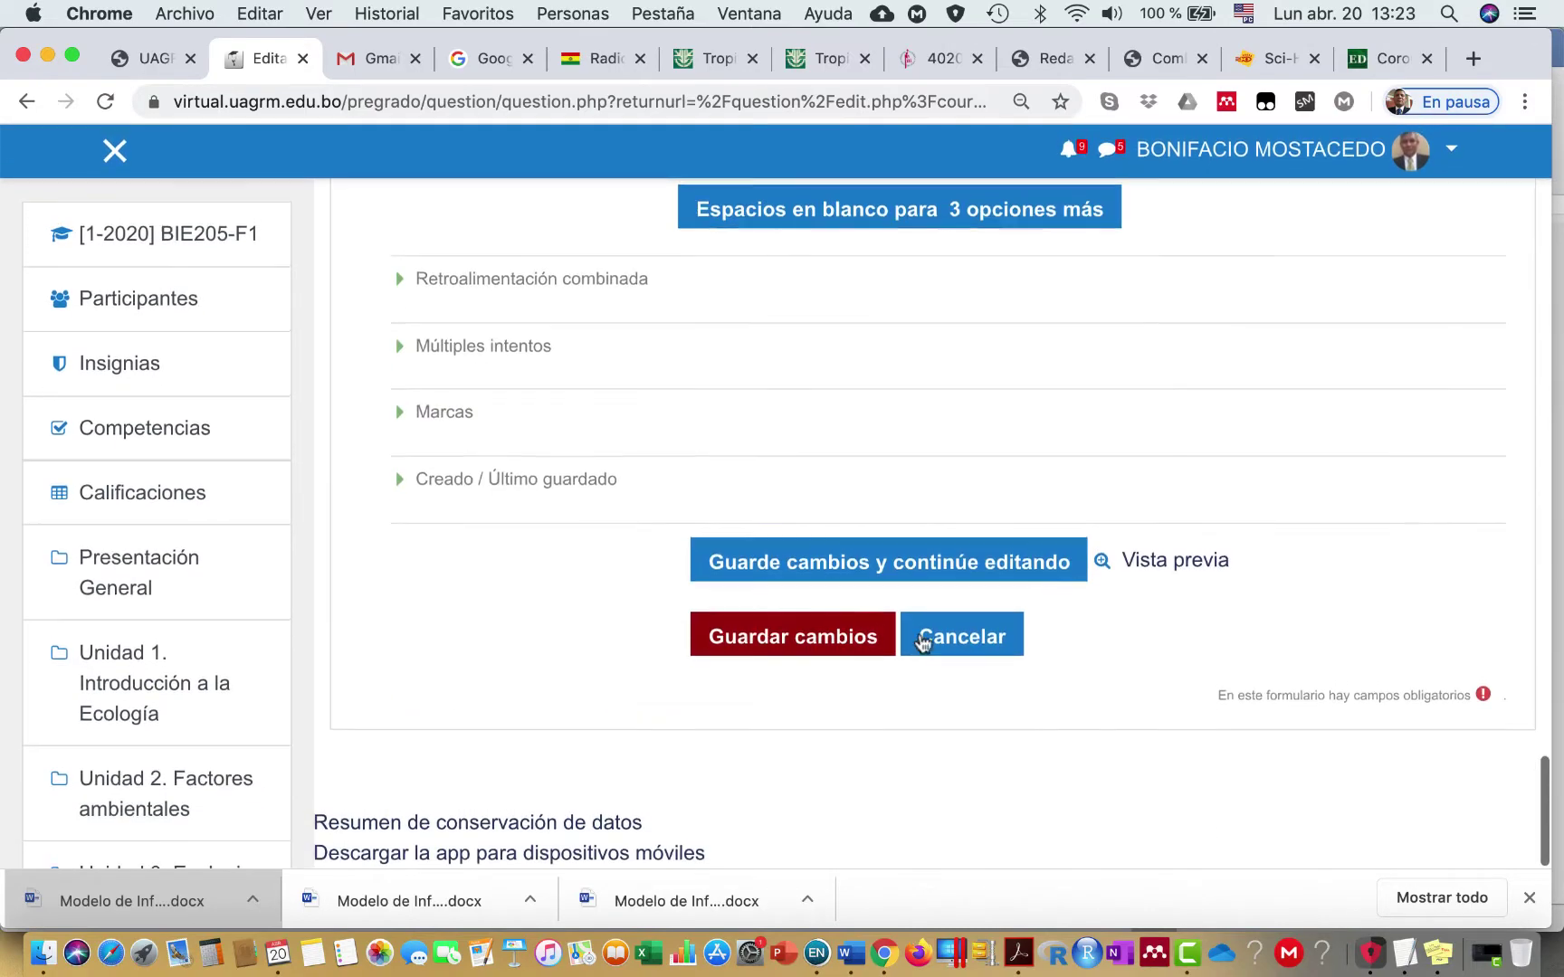
click(914, 636)
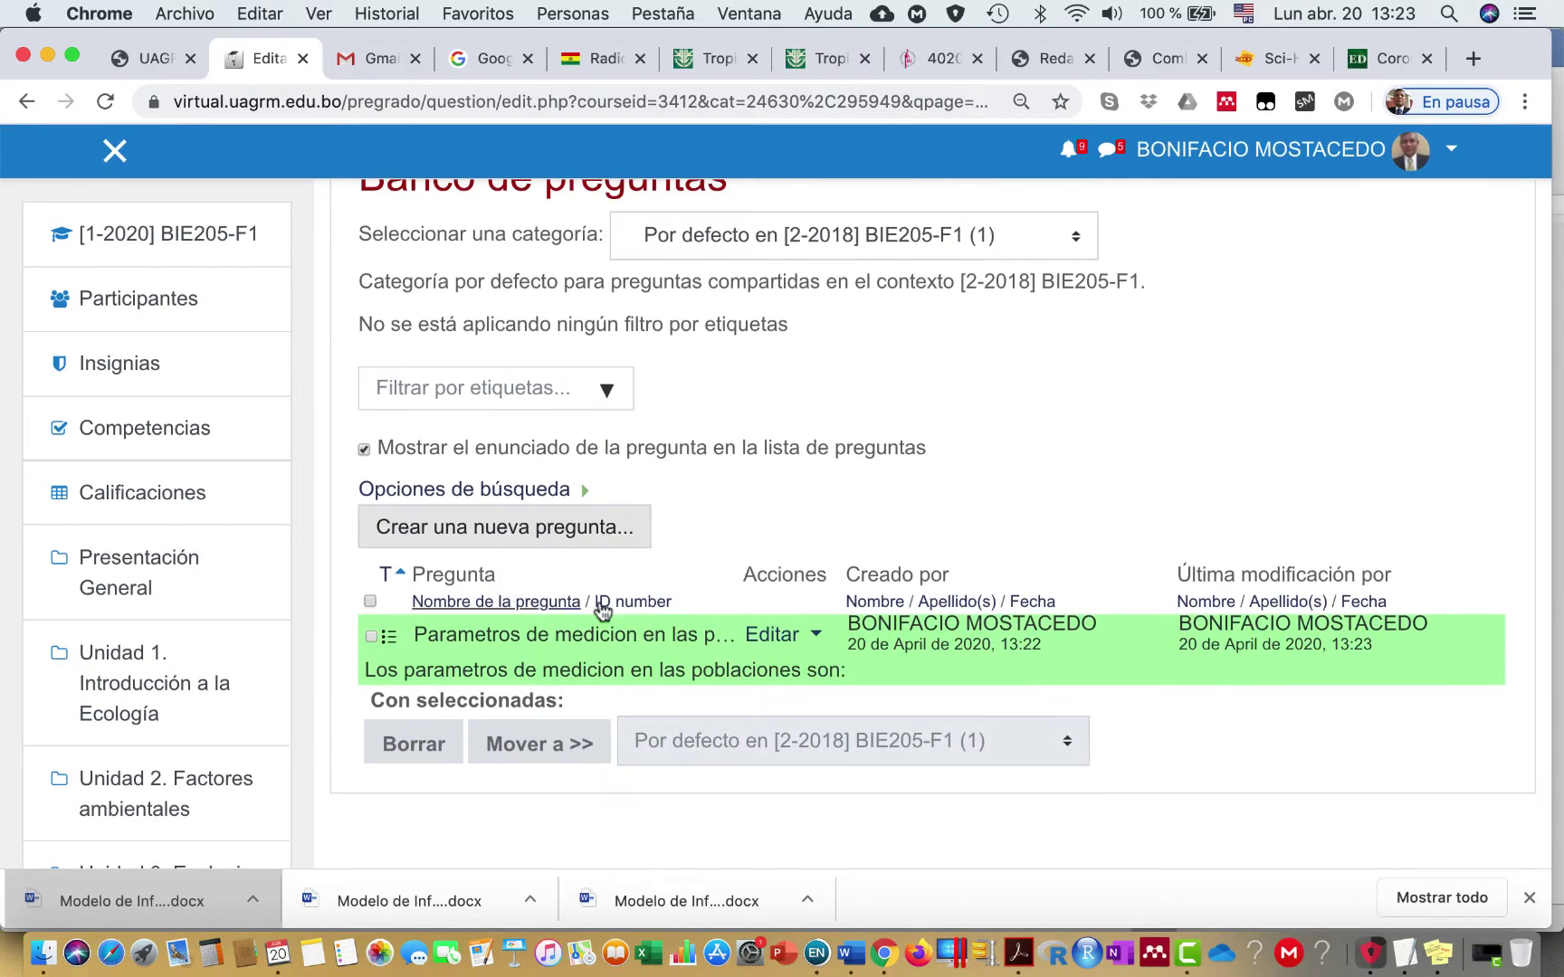
Step: Add a new question of type Verdadero/Falso to the question bank
click(495, 527)
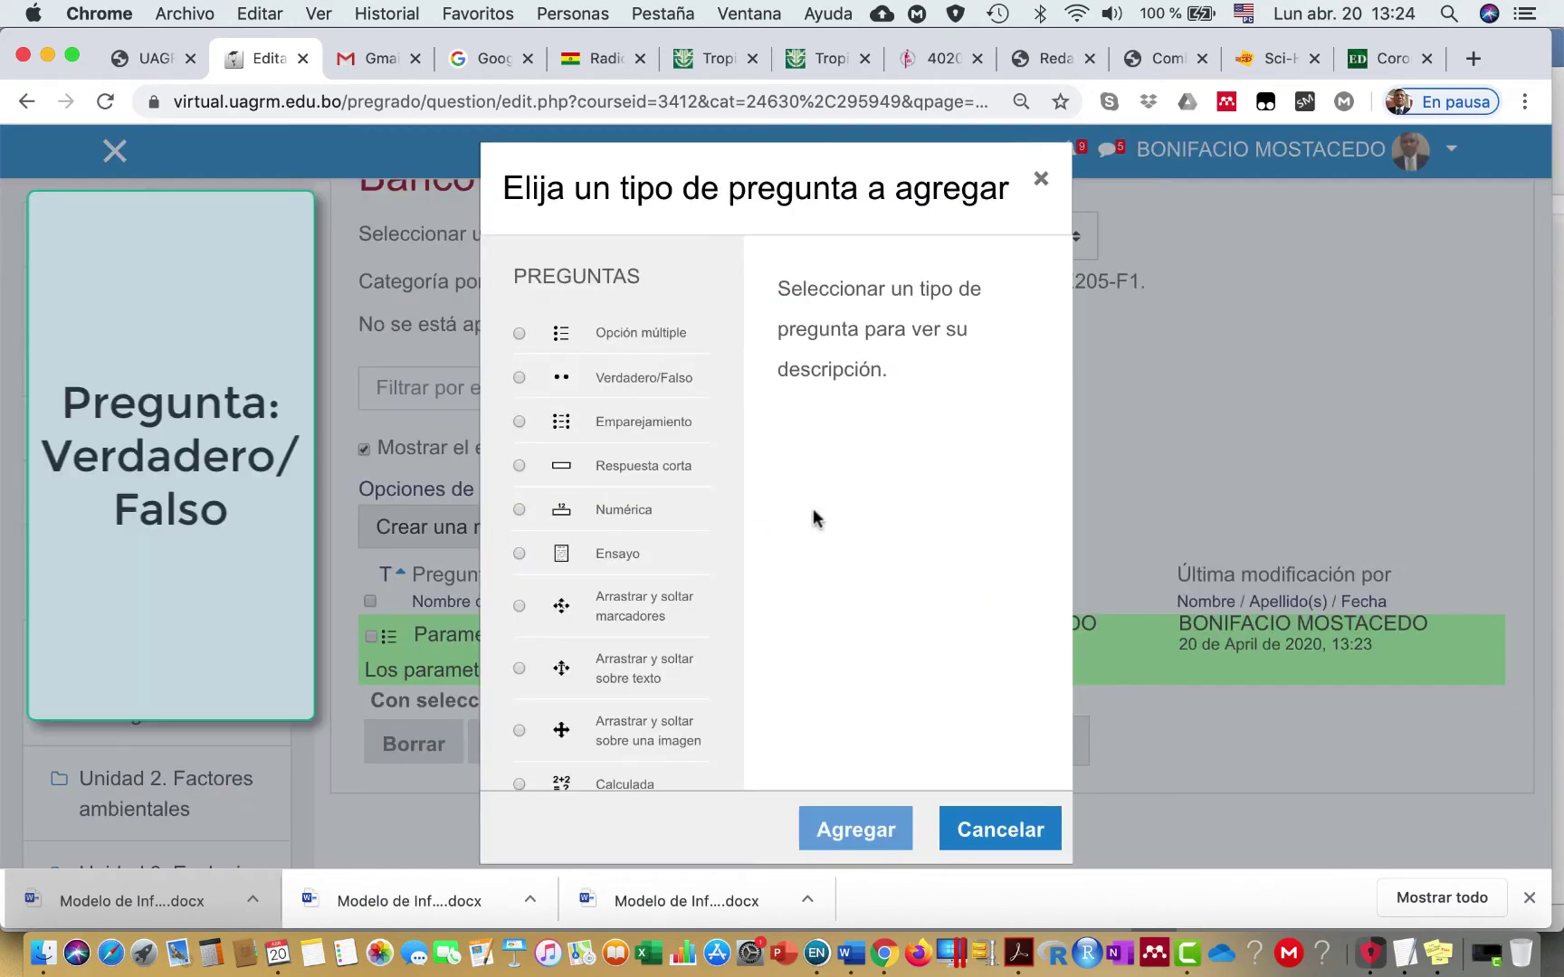
click(518, 336)
click(518, 379)
click(853, 834)
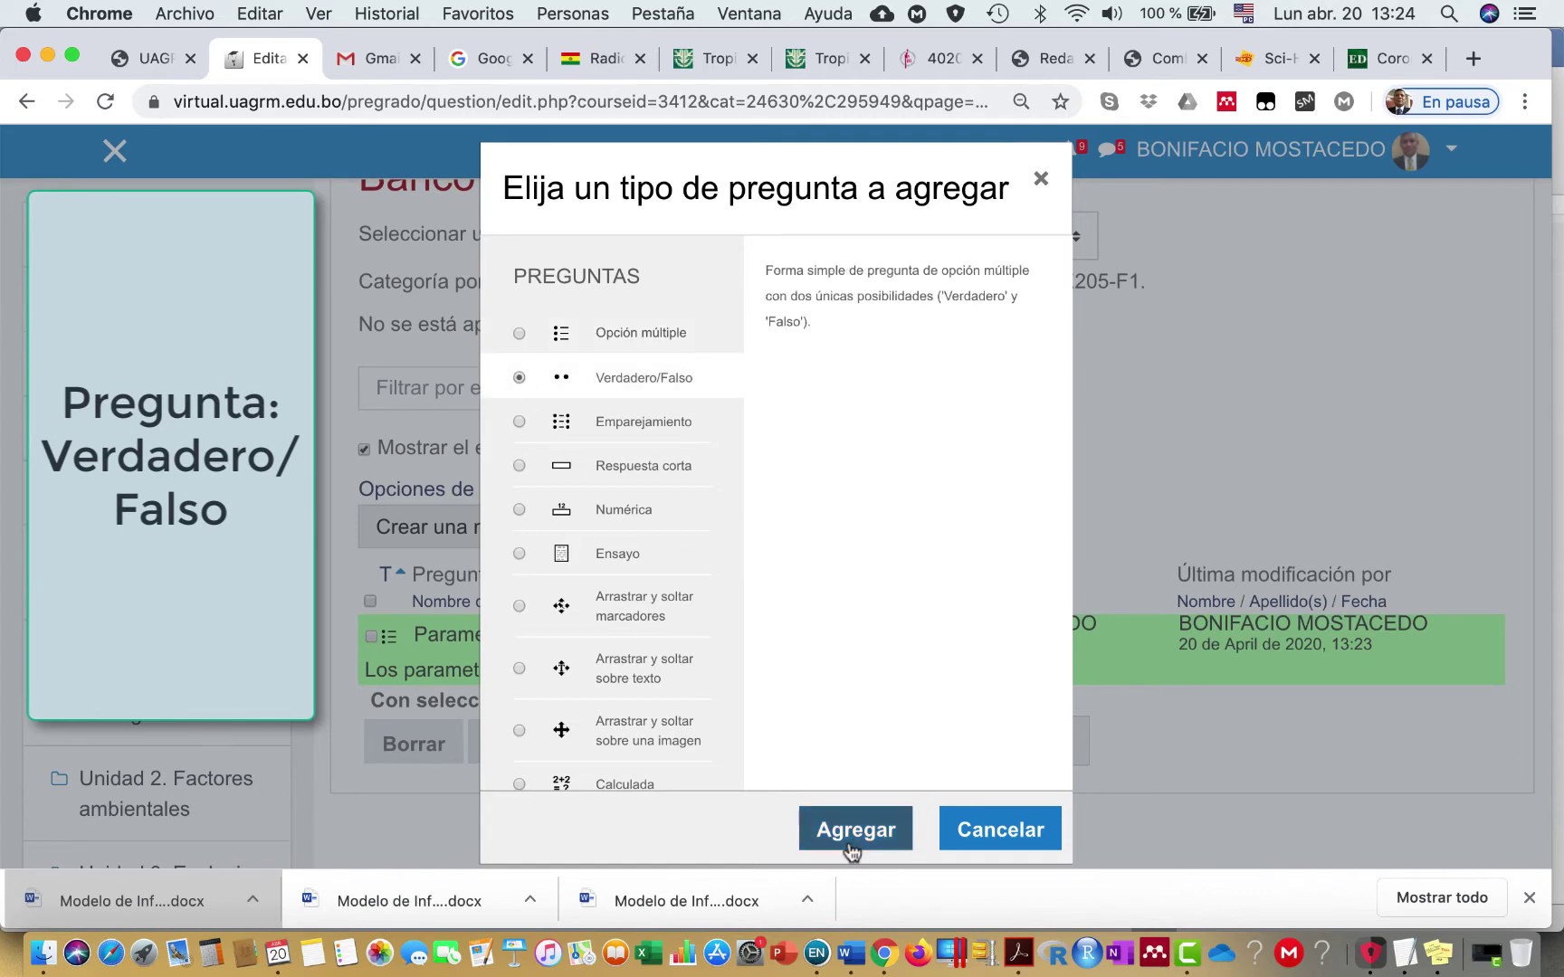
Step: Name the true/false question "Definicion de Poblaciones"
click(792, 565)
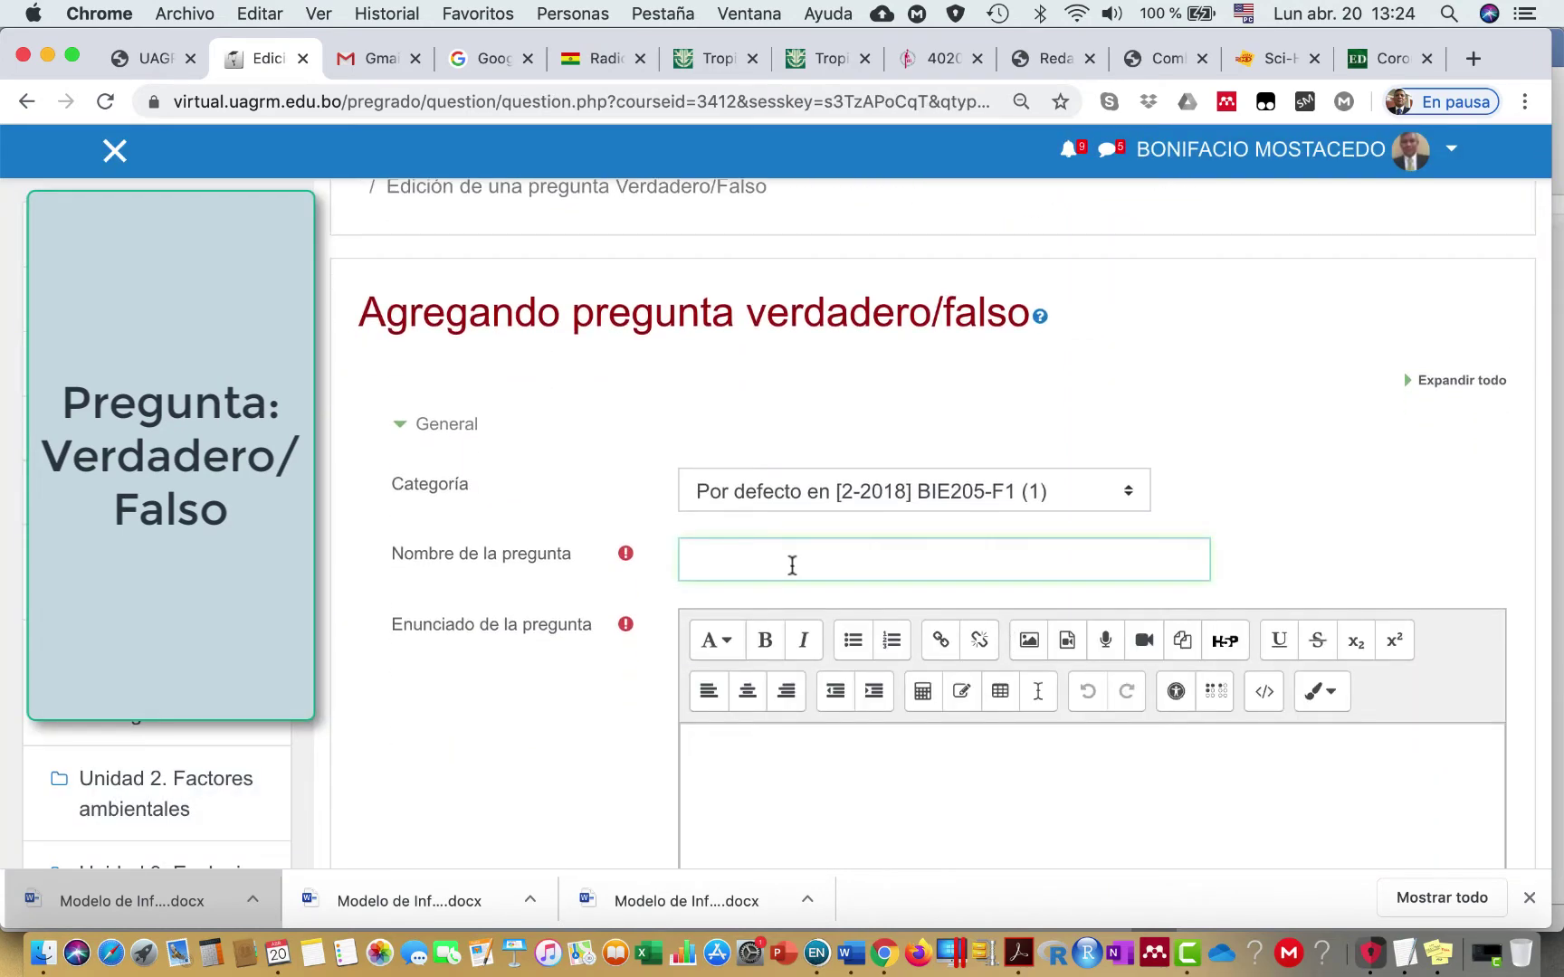
text(Definicion de Ecologia d)
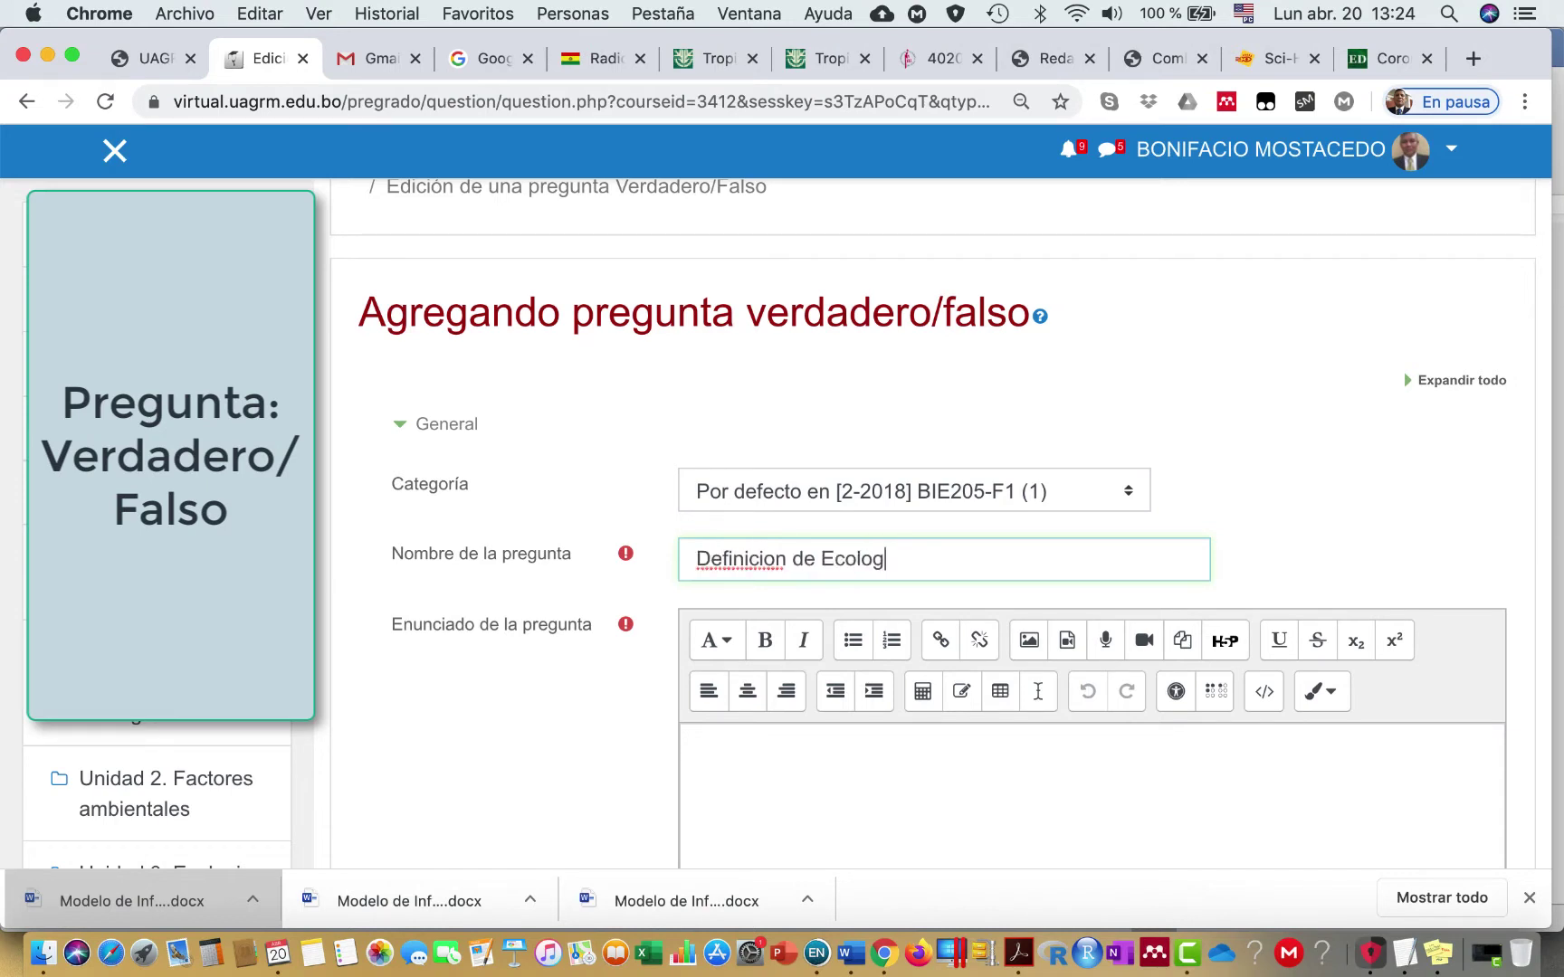
text(e Poblaciones)
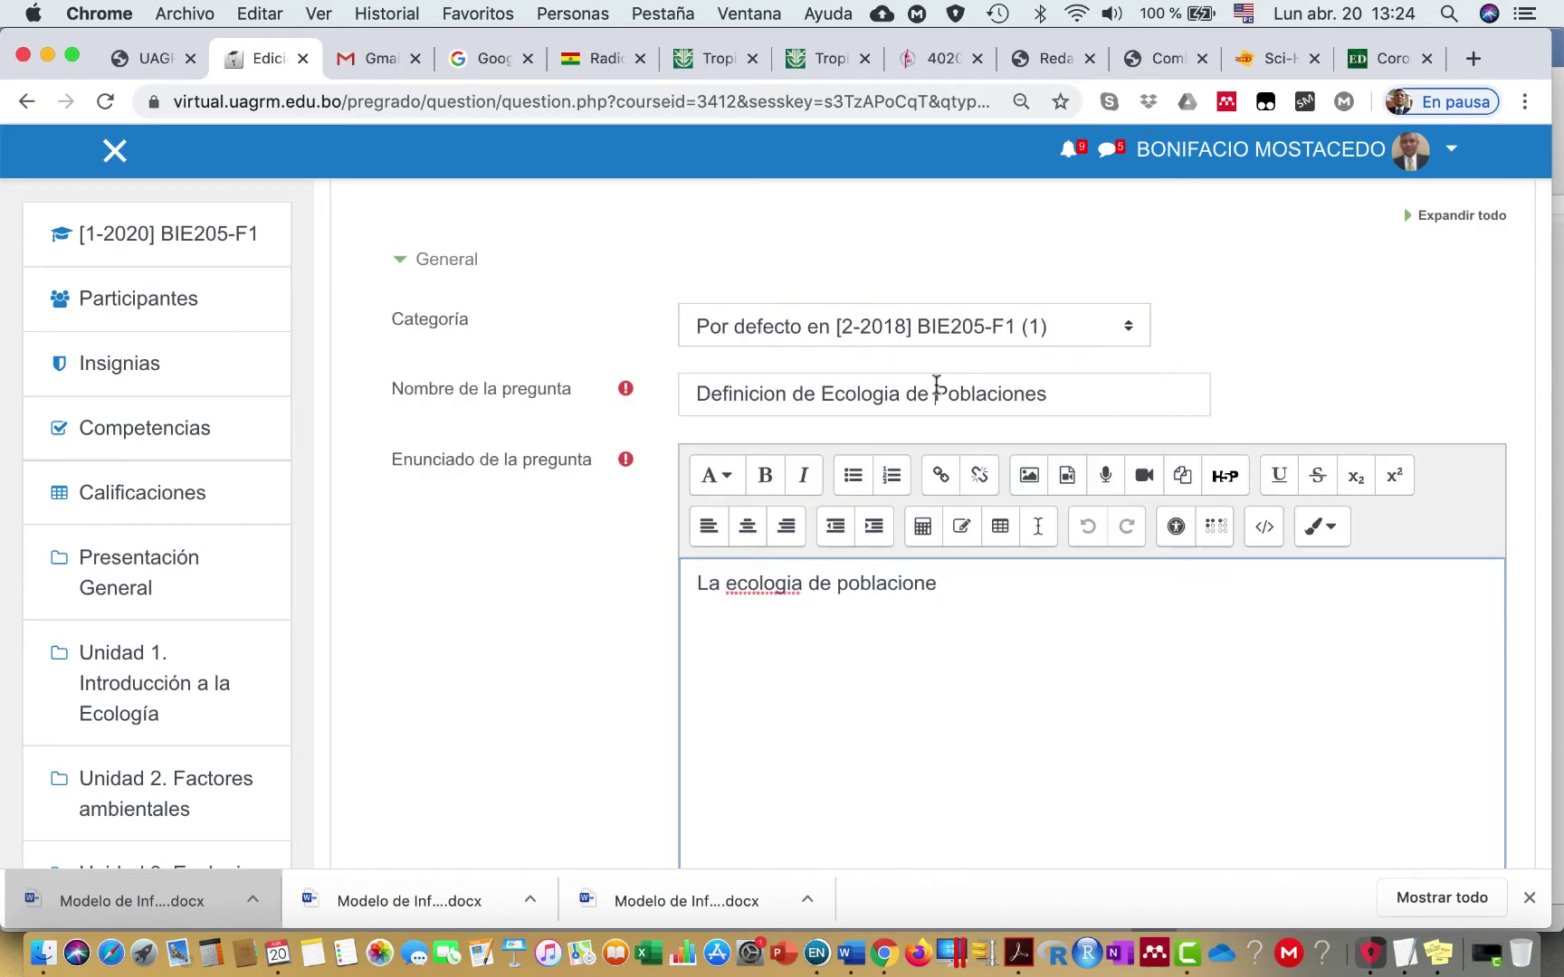
drag(936, 389, 817, 392)
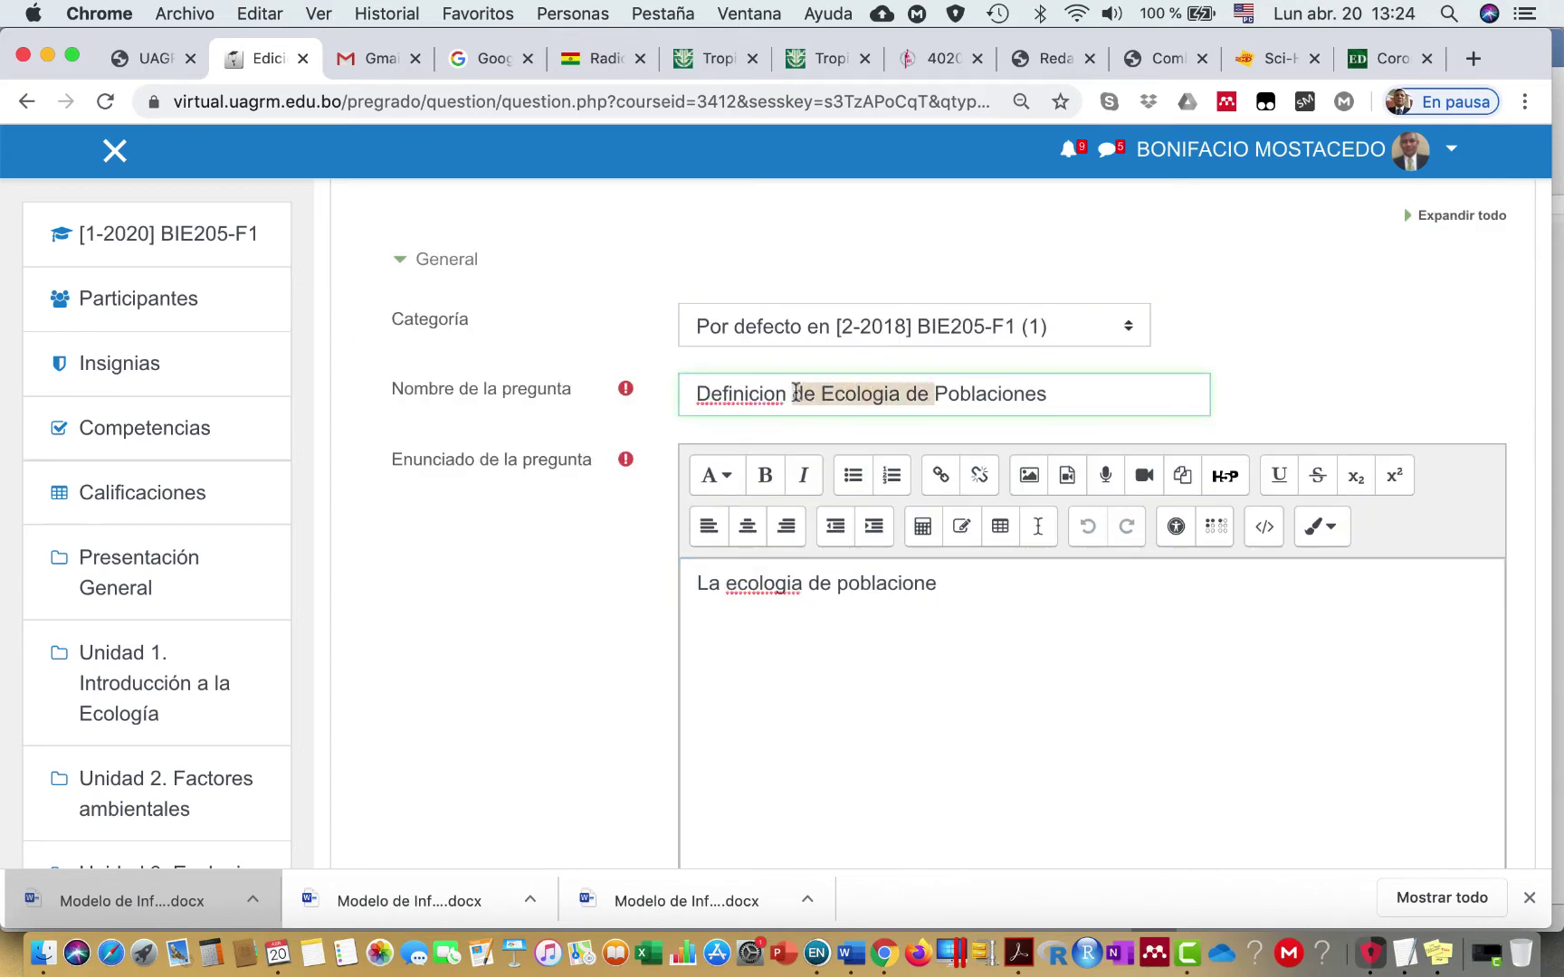
key(BackSpace)
Step: Write the question statement "Una poblacion es un conjunto de individuos de la misma especie ubicados en un determinado lugar."
triple_click(814, 584)
text(Una poblacion)
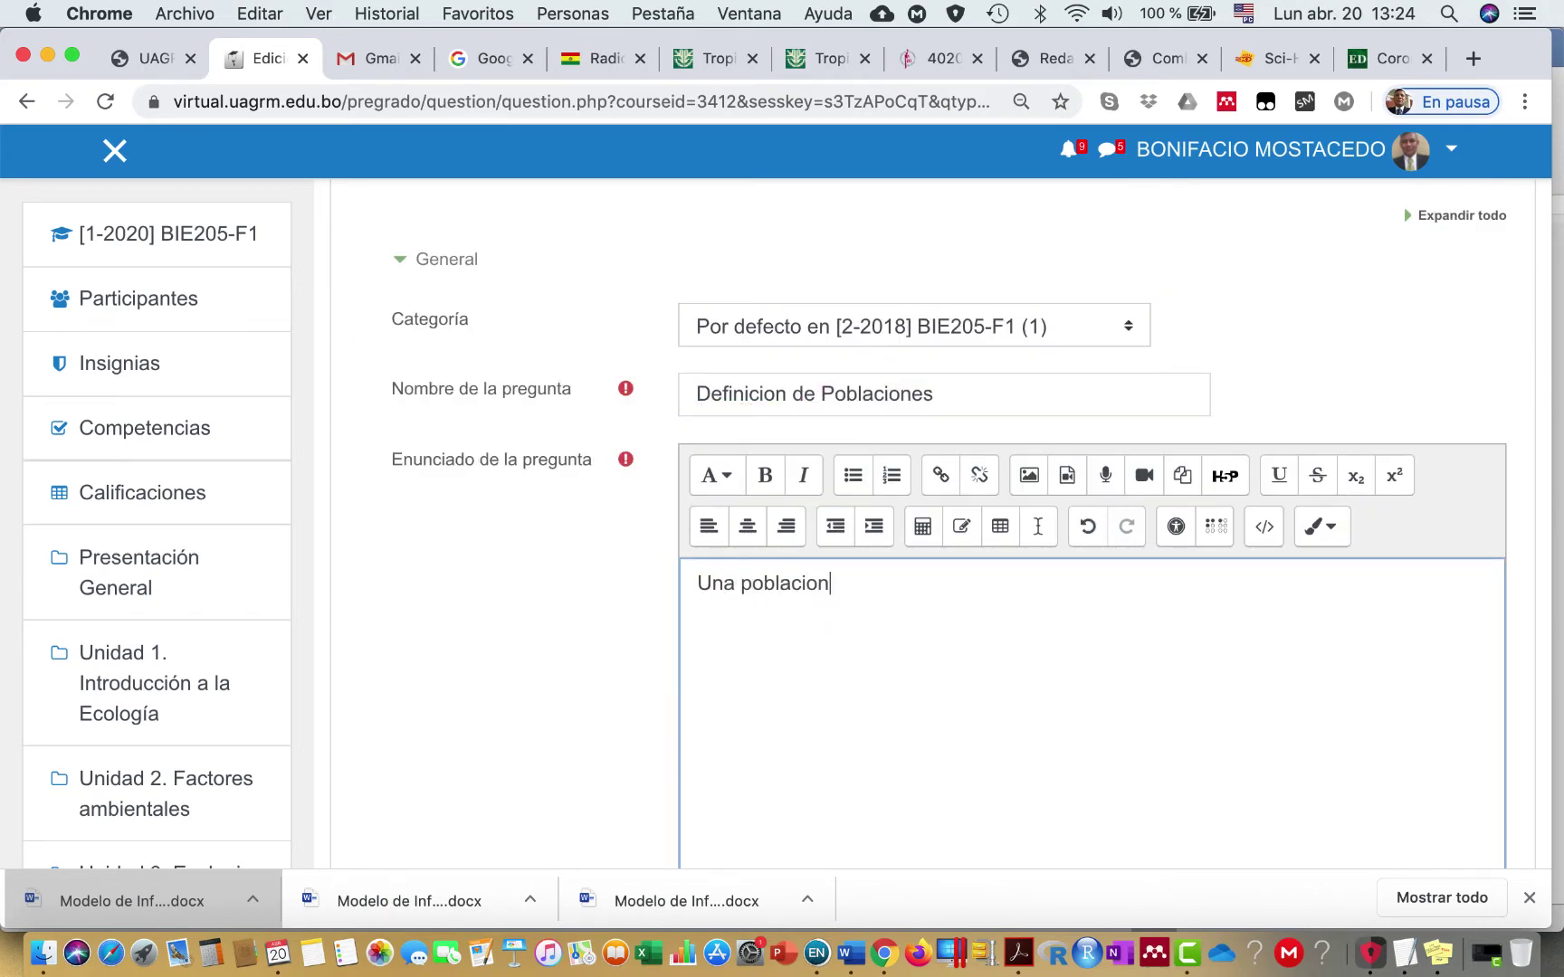
text( es un conjunto de individuos de la mism)
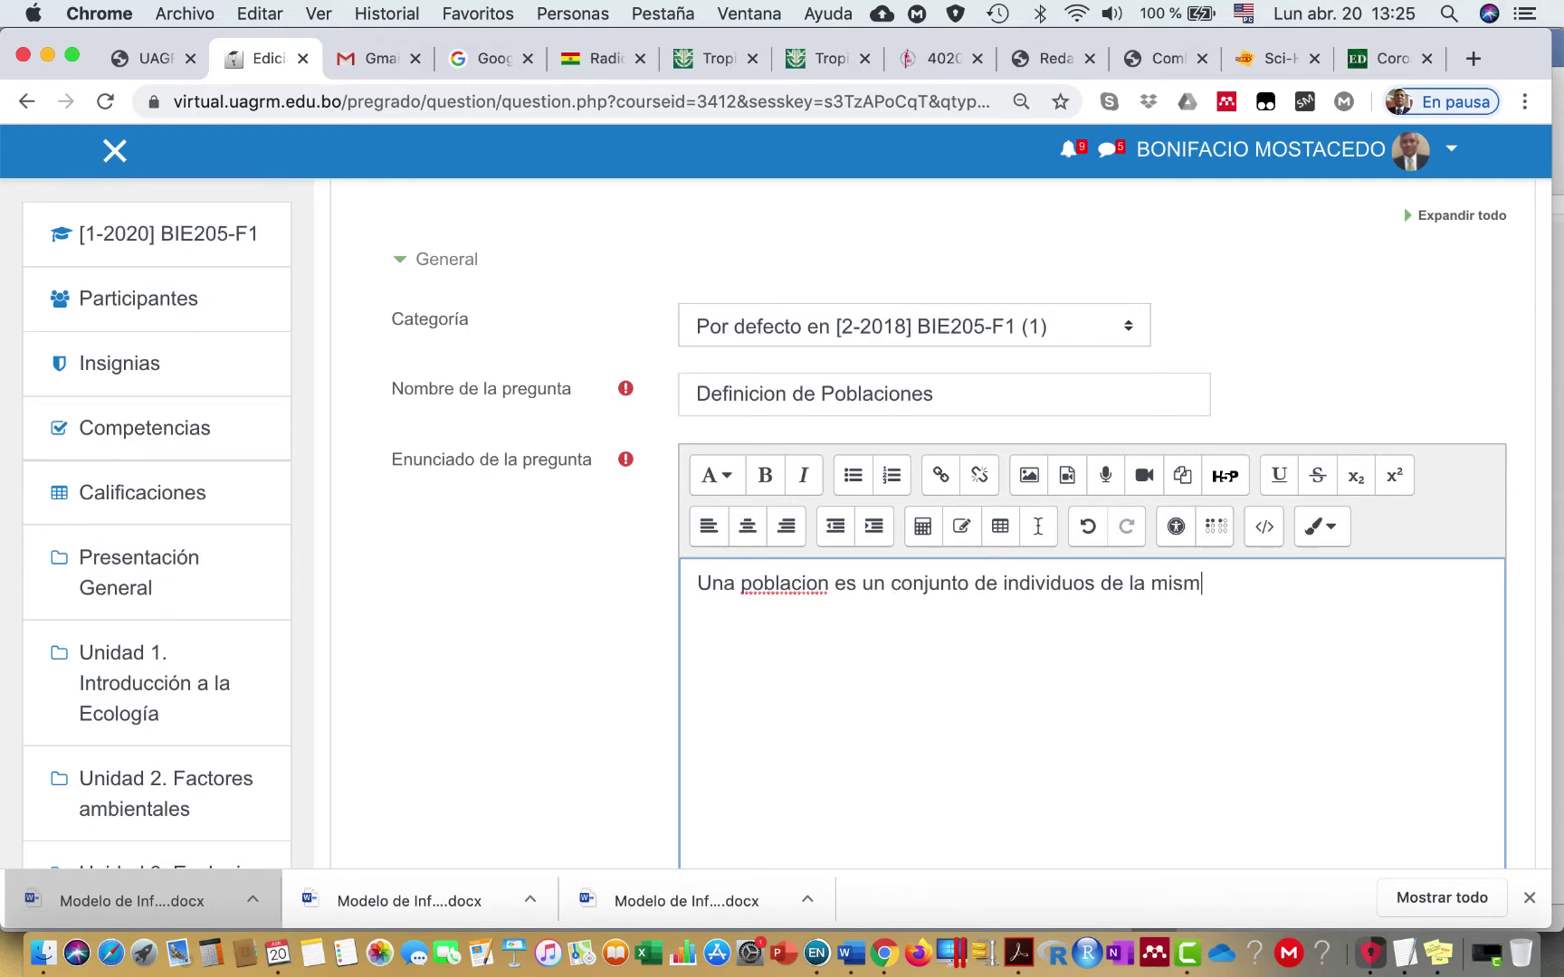
text(a especie ubicados en un determinado lugar.)
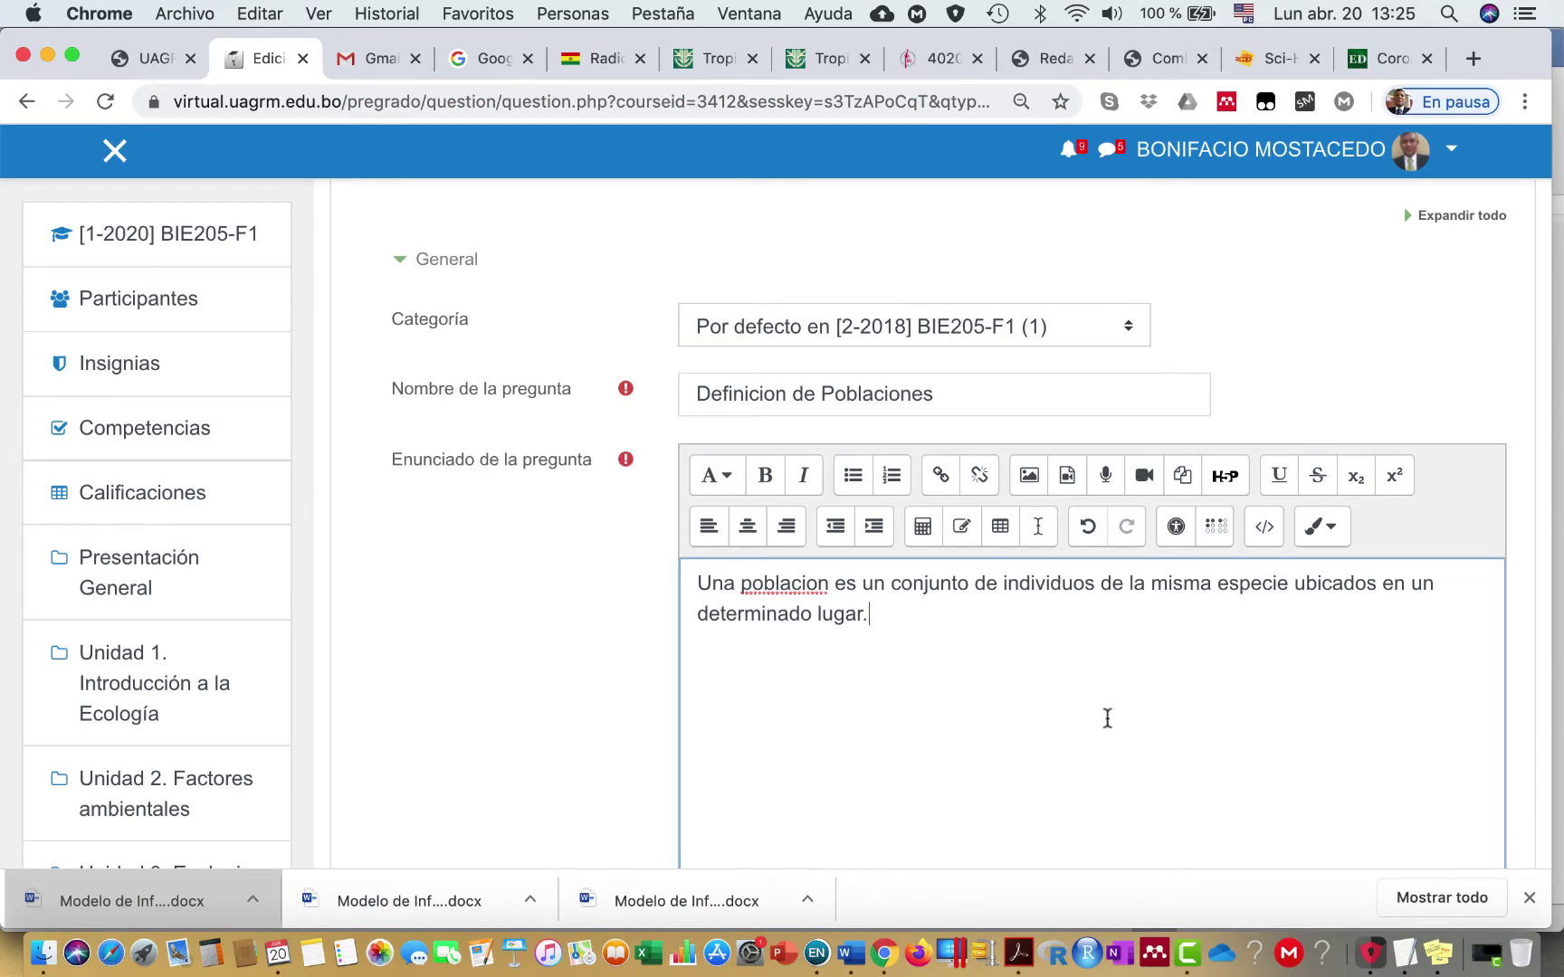
Step: Set the correct answer of the population definition question to Verdadero
scroll(872, 688, down, 10)
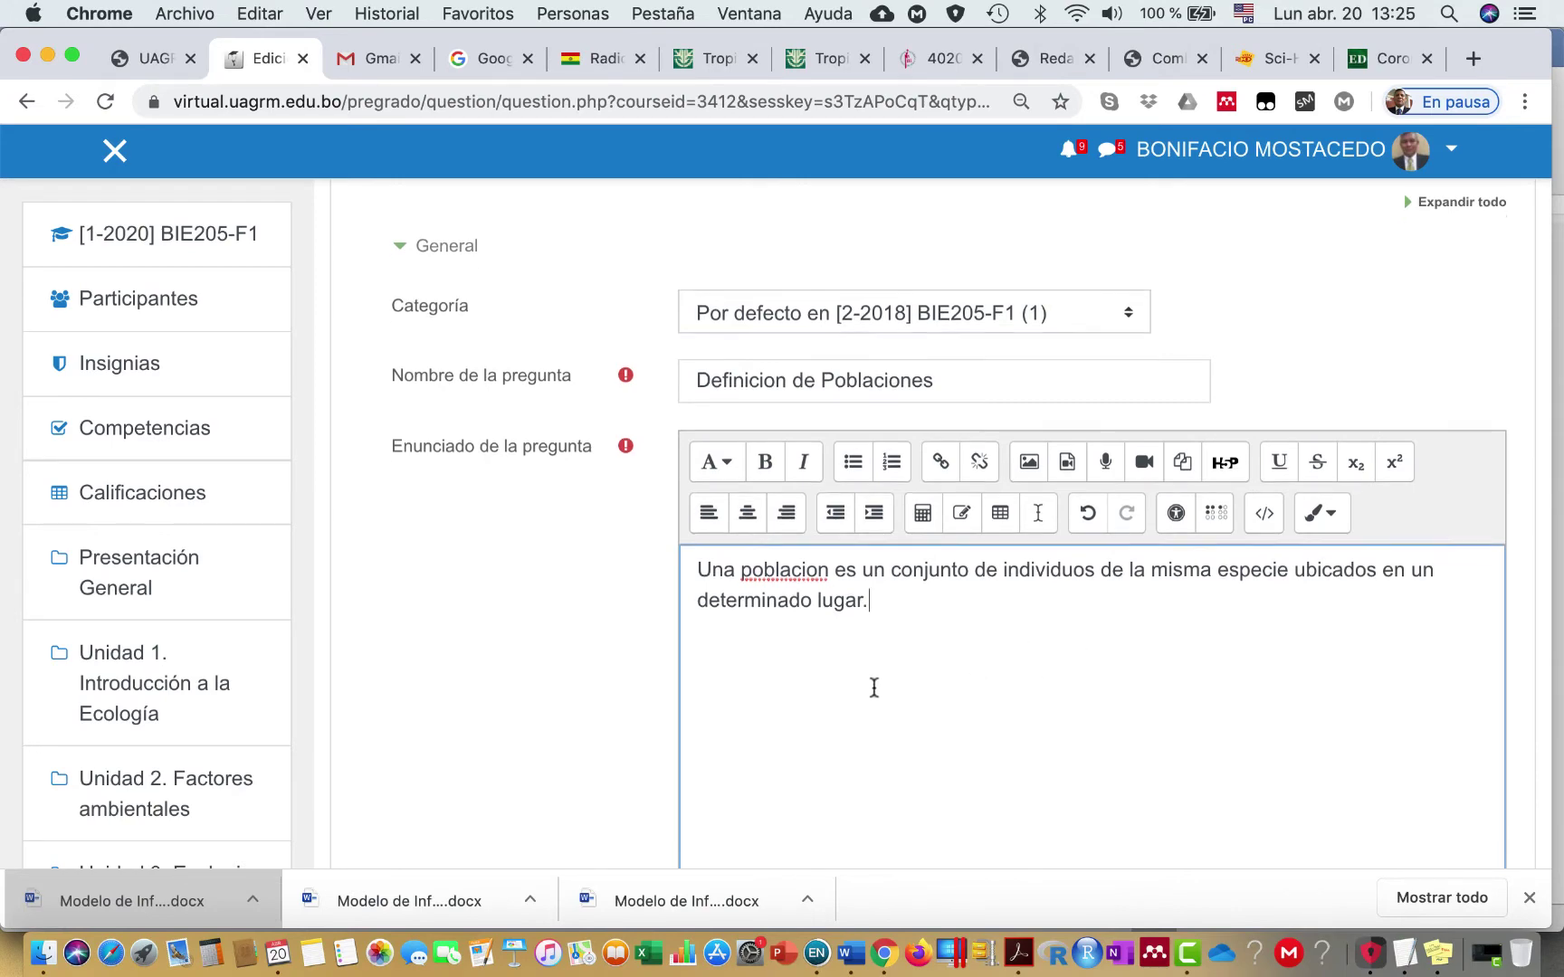
scroll(729, 716, down, 8)
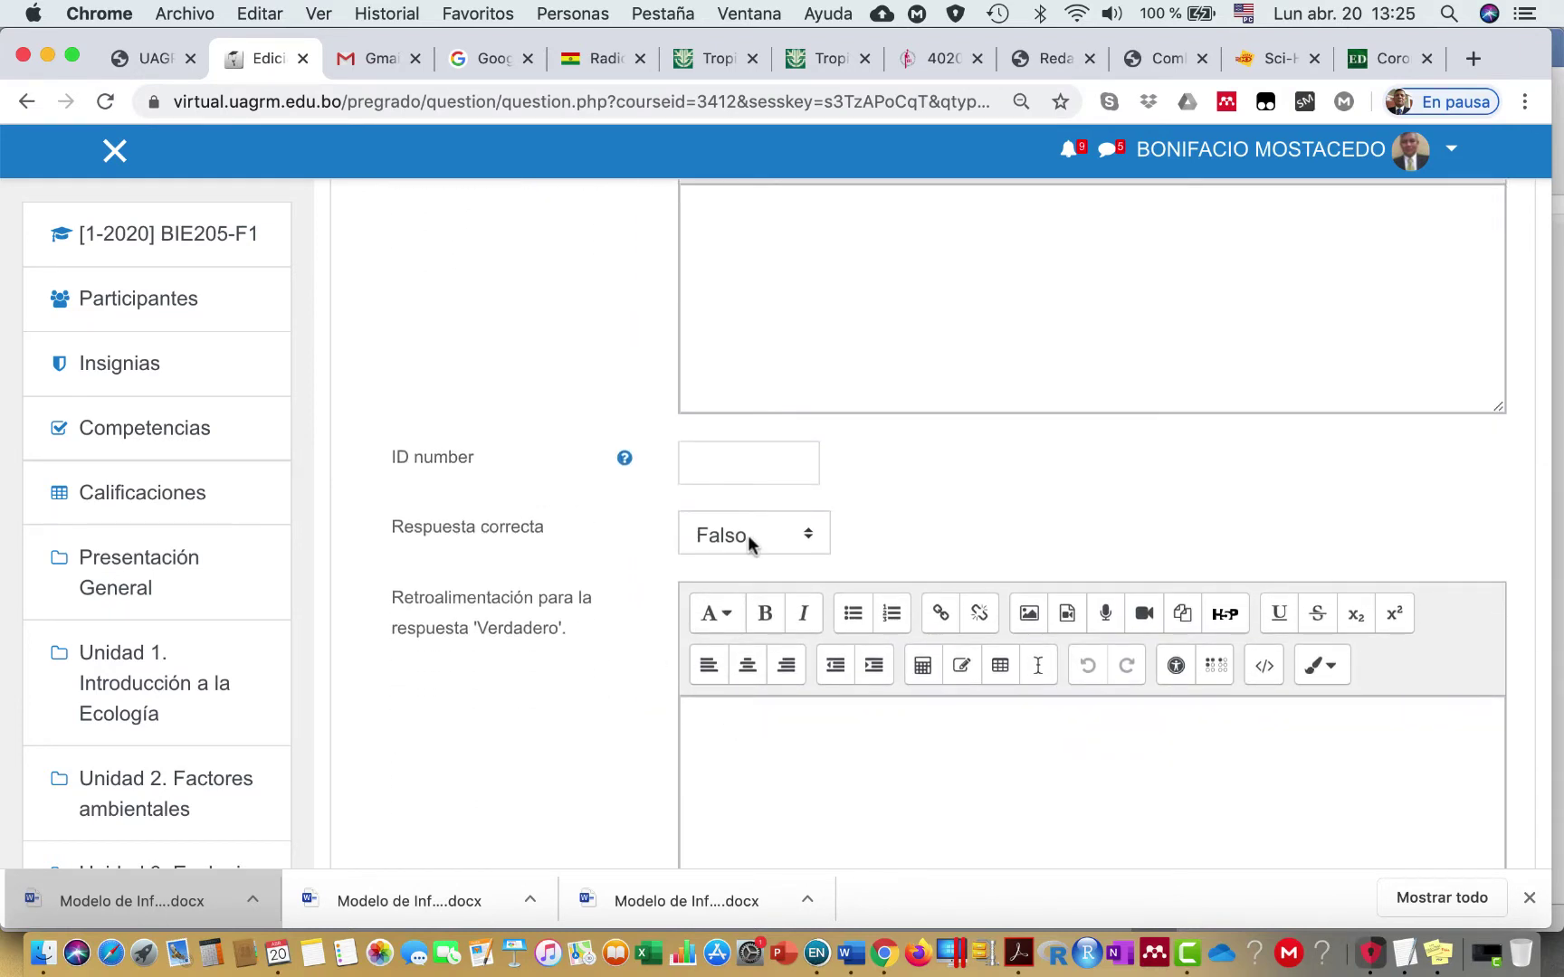
click(801, 541)
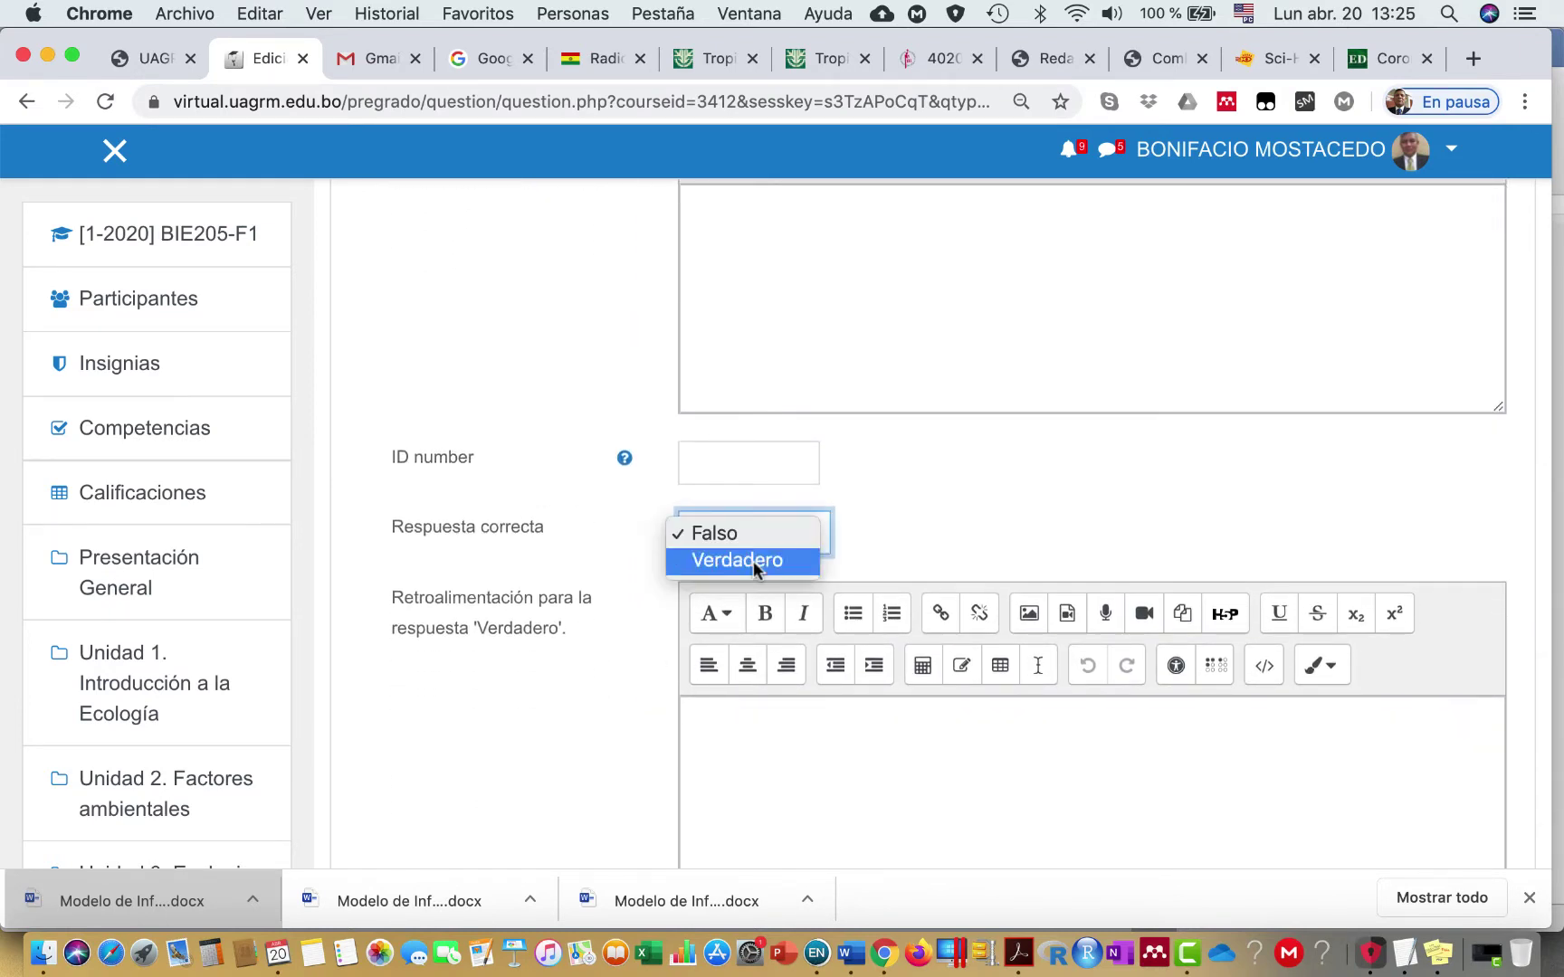
click(737, 561)
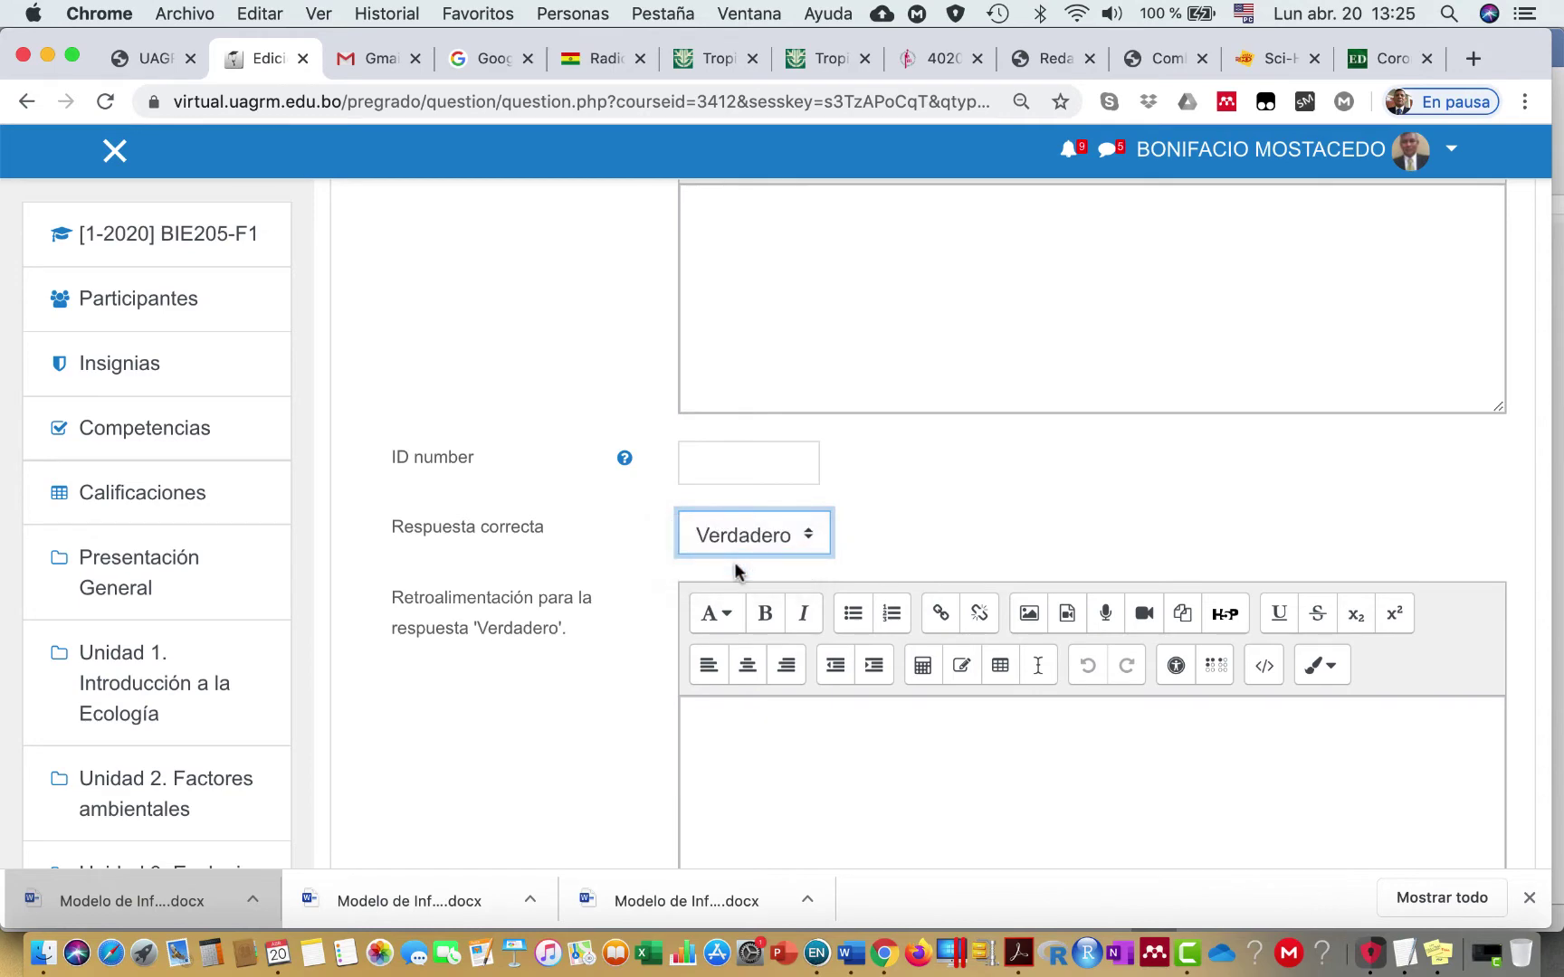
Step: Check the statement and the chosen answer, and save the true/false question to the question bank
scroll(991, 200, up, 3)
scroll(991, 200, up, 10)
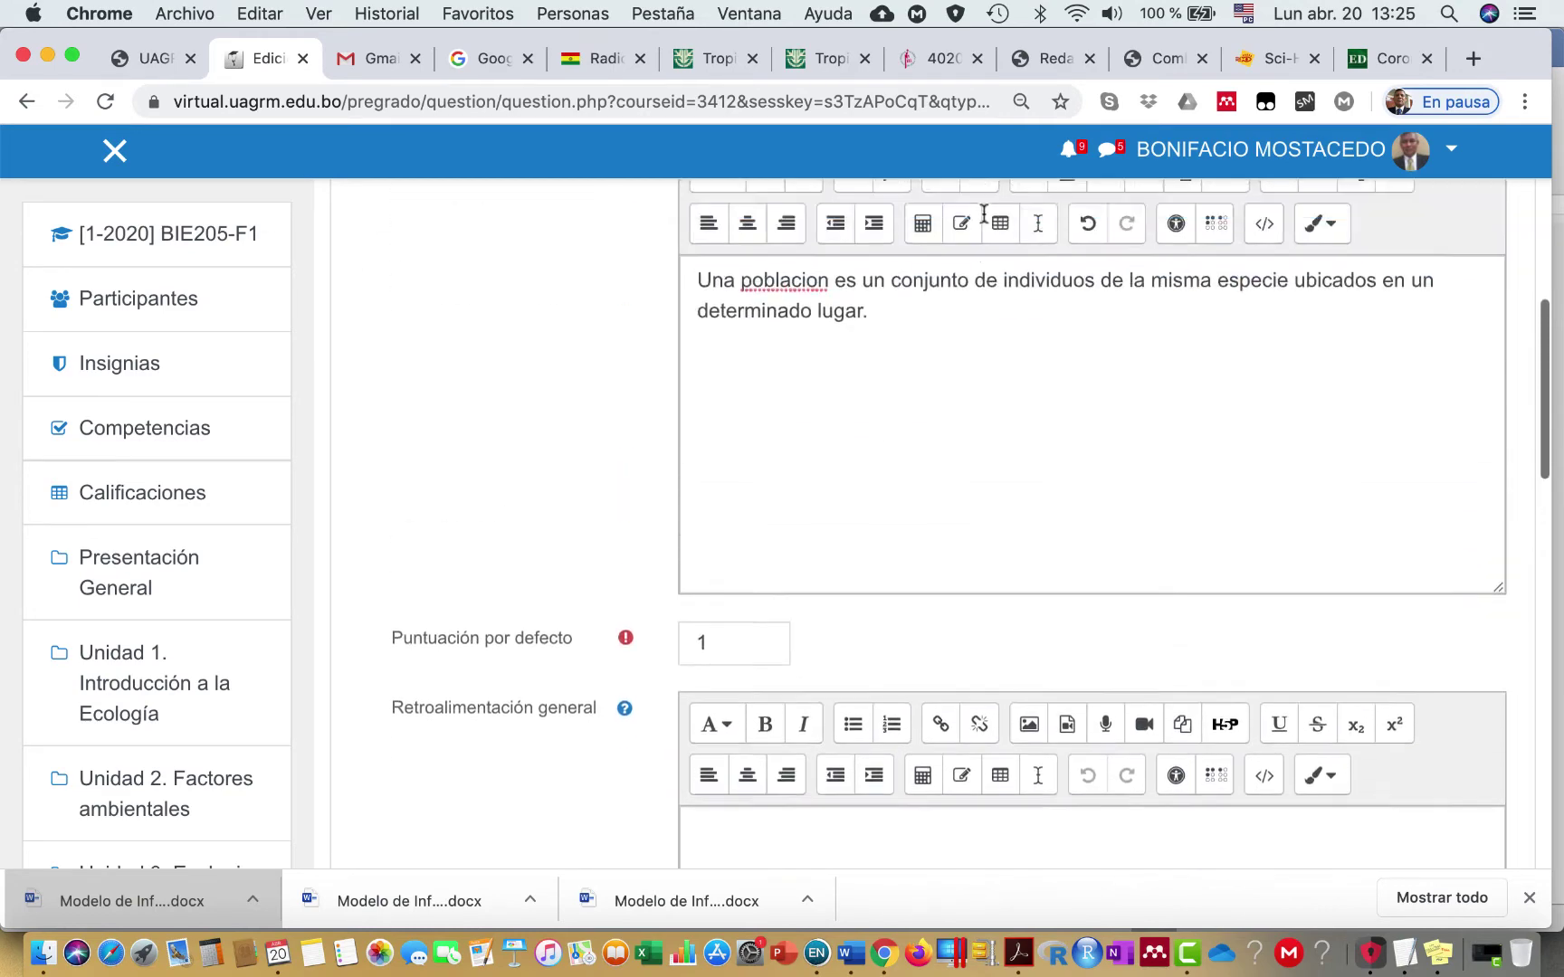
scroll(879, 585, down, 14)
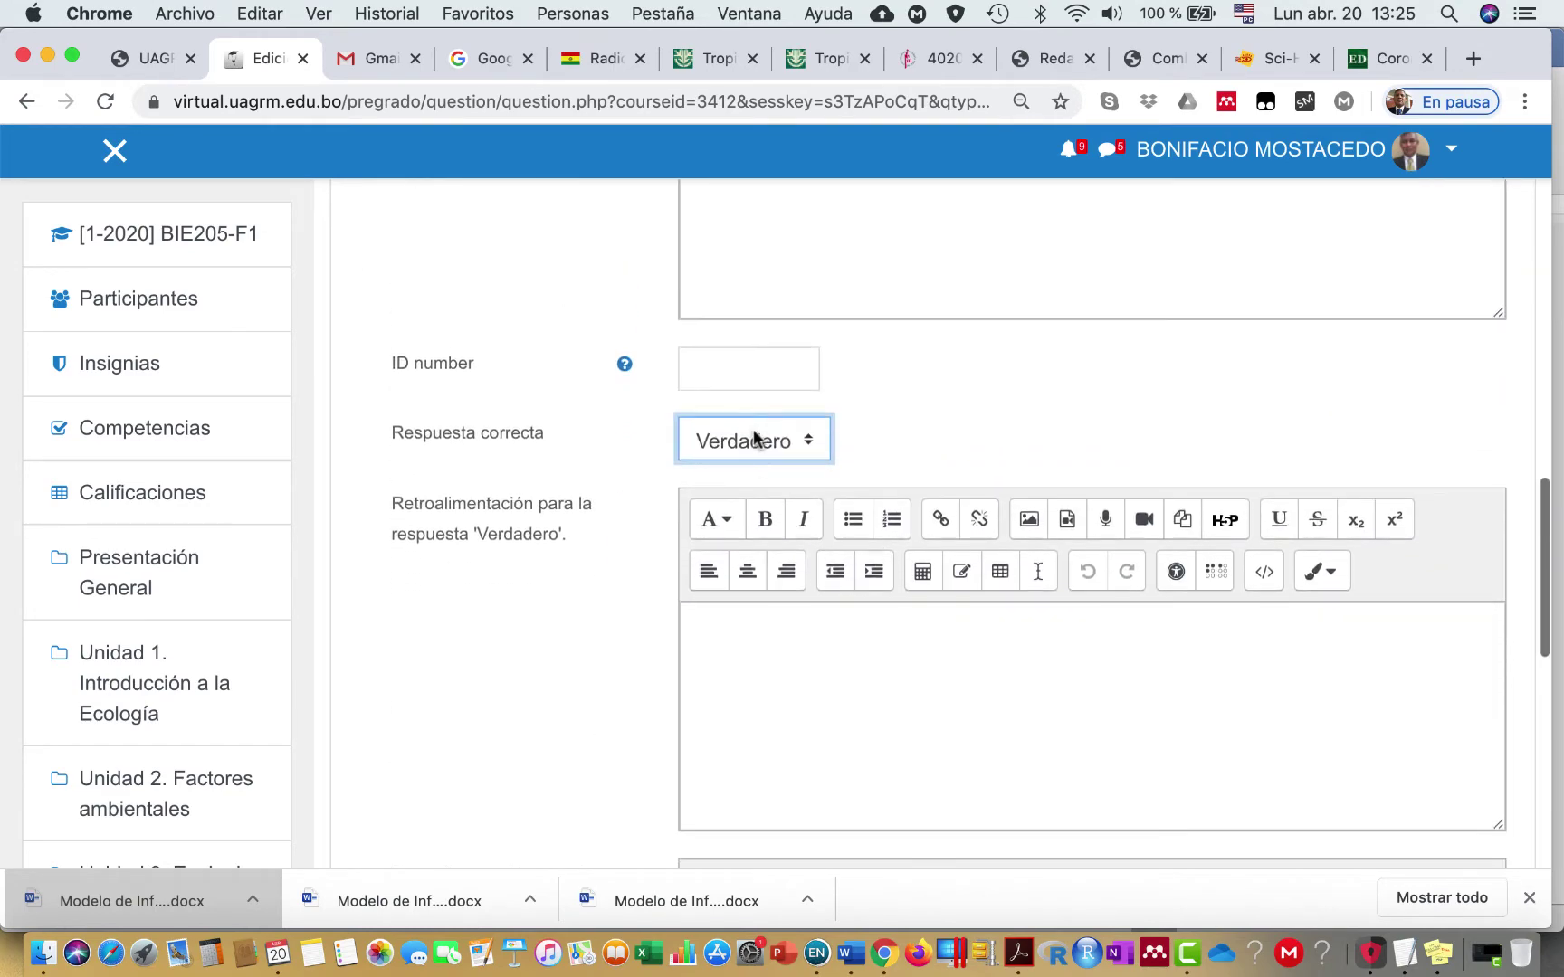
scroll(848, 649, down, 10)
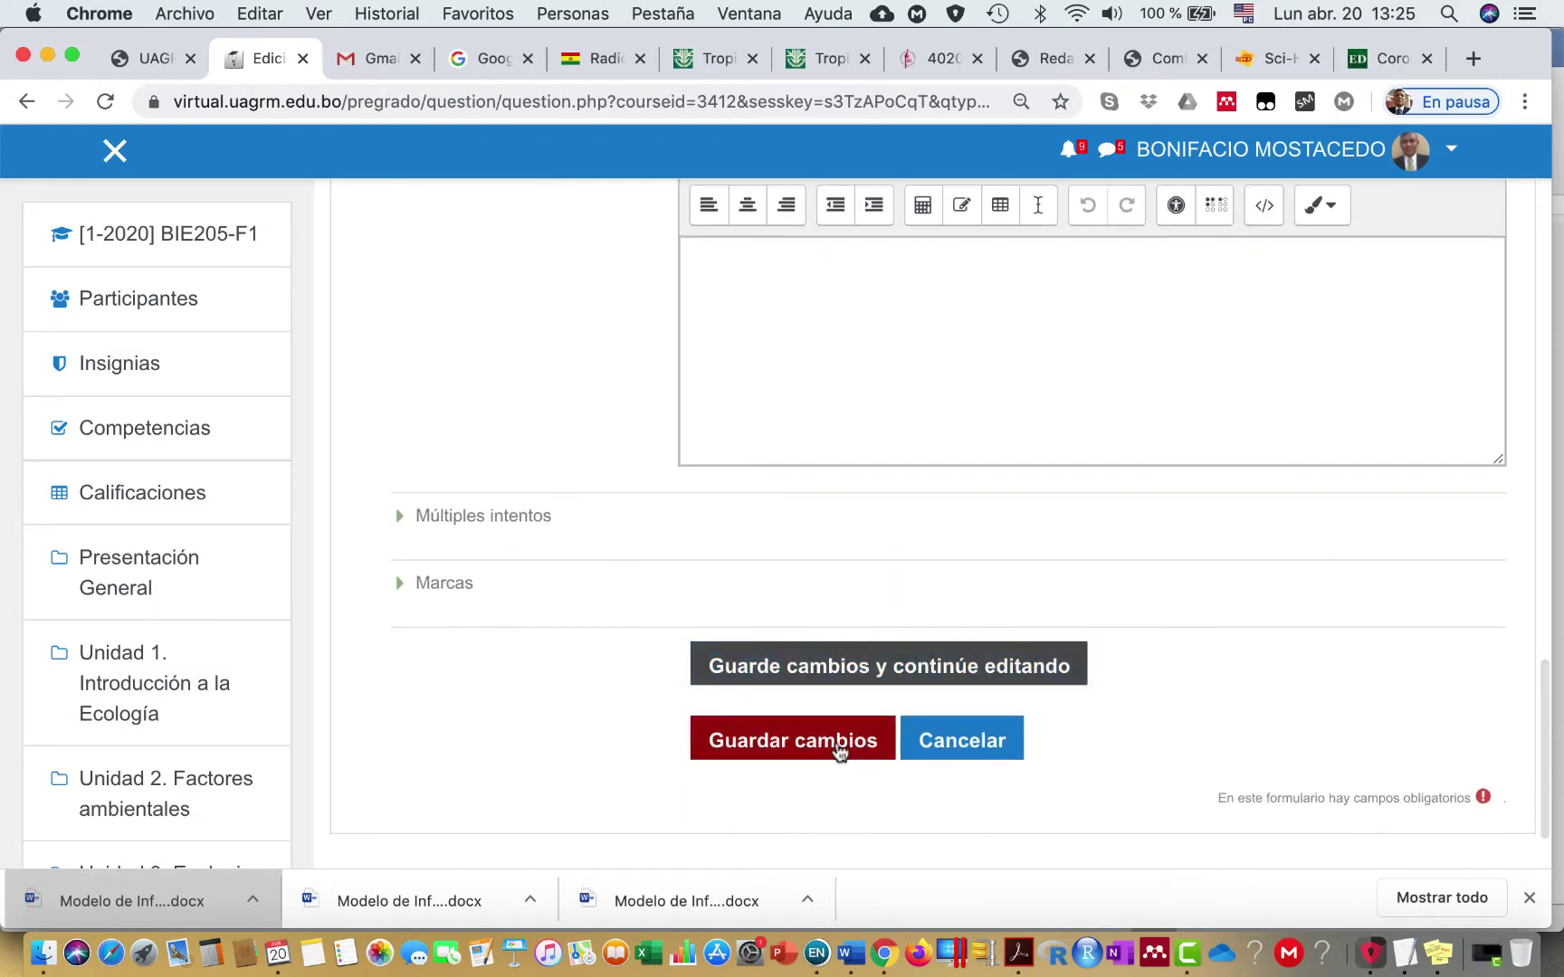
click(829, 744)
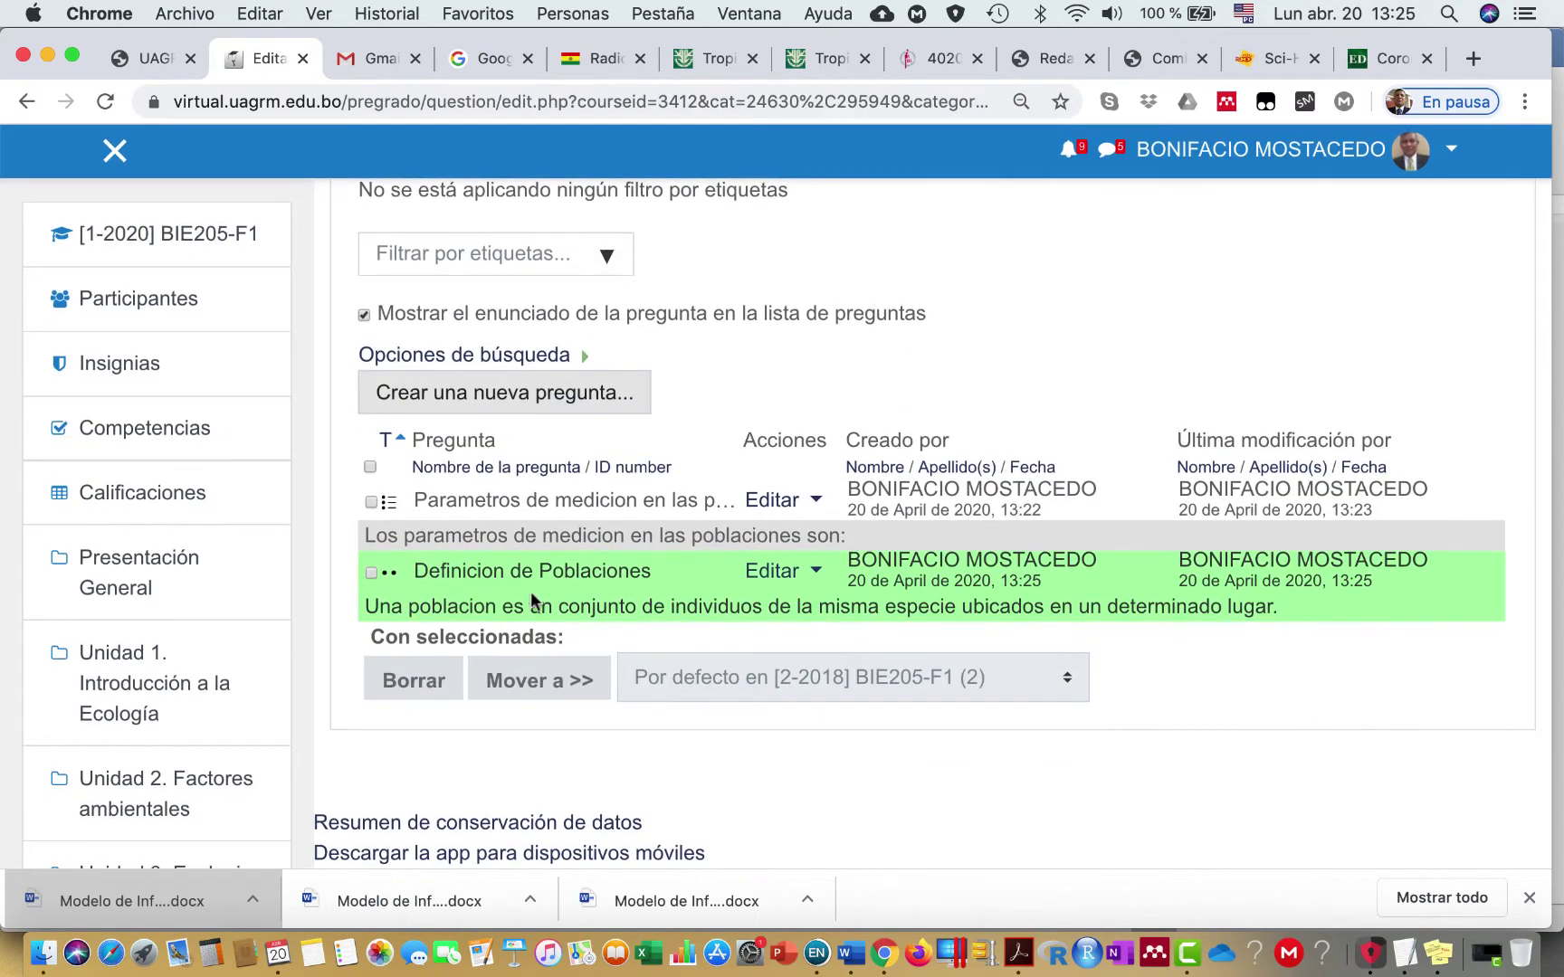
Step: Preview the question "Definicion de Poblaciones", fill in the correct response, and close the preview
click(818, 574)
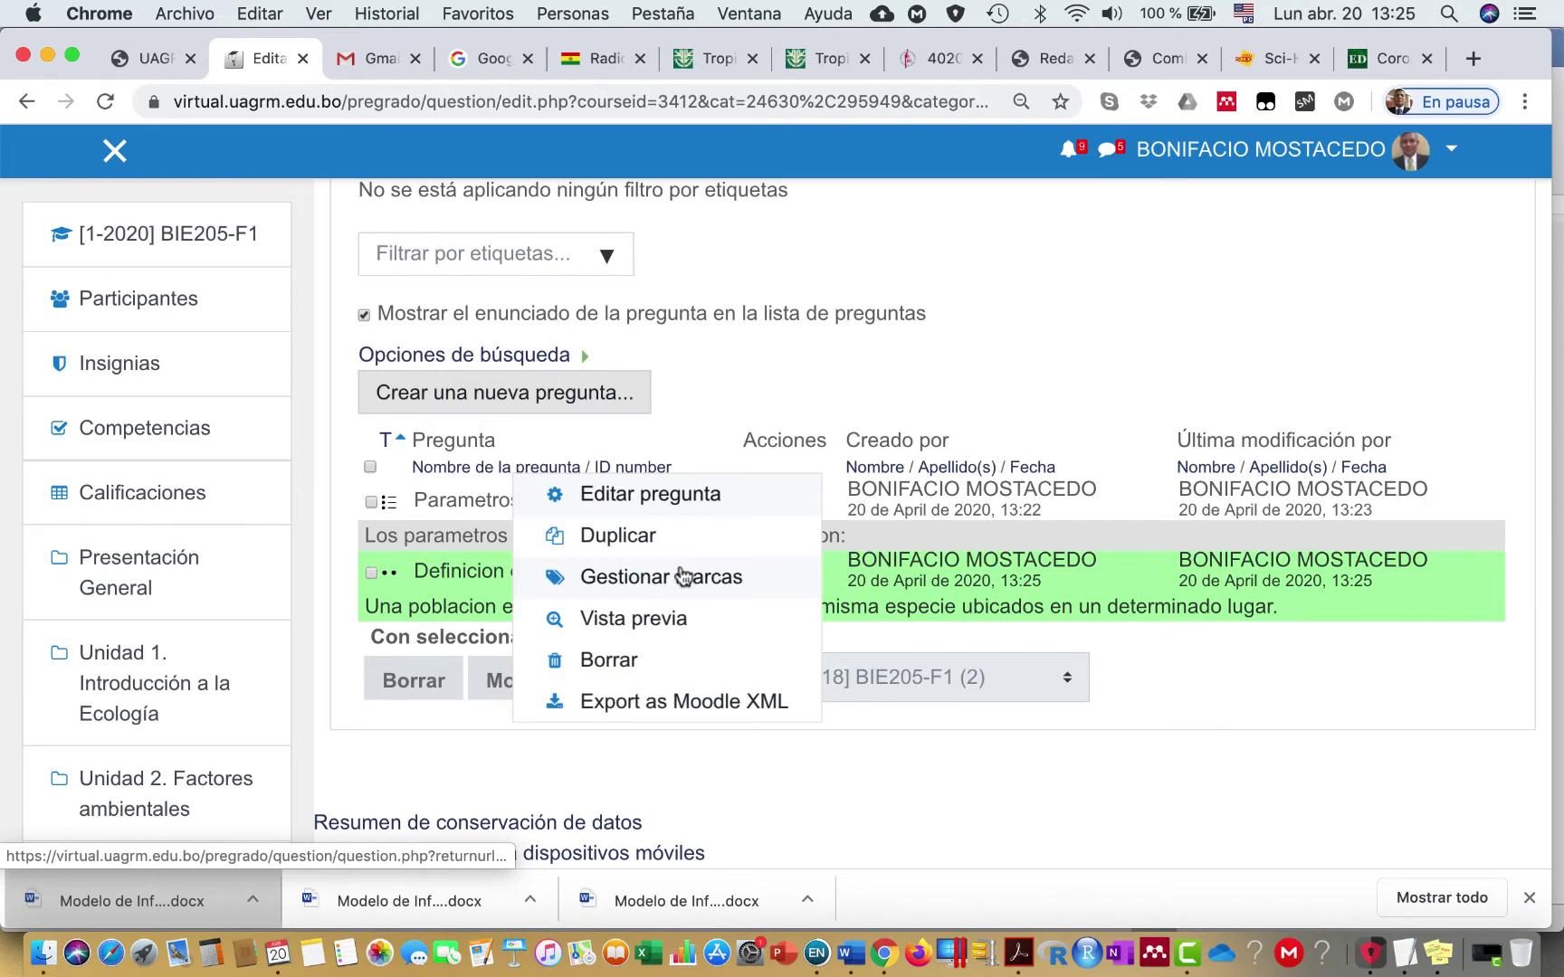
click(624, 620)
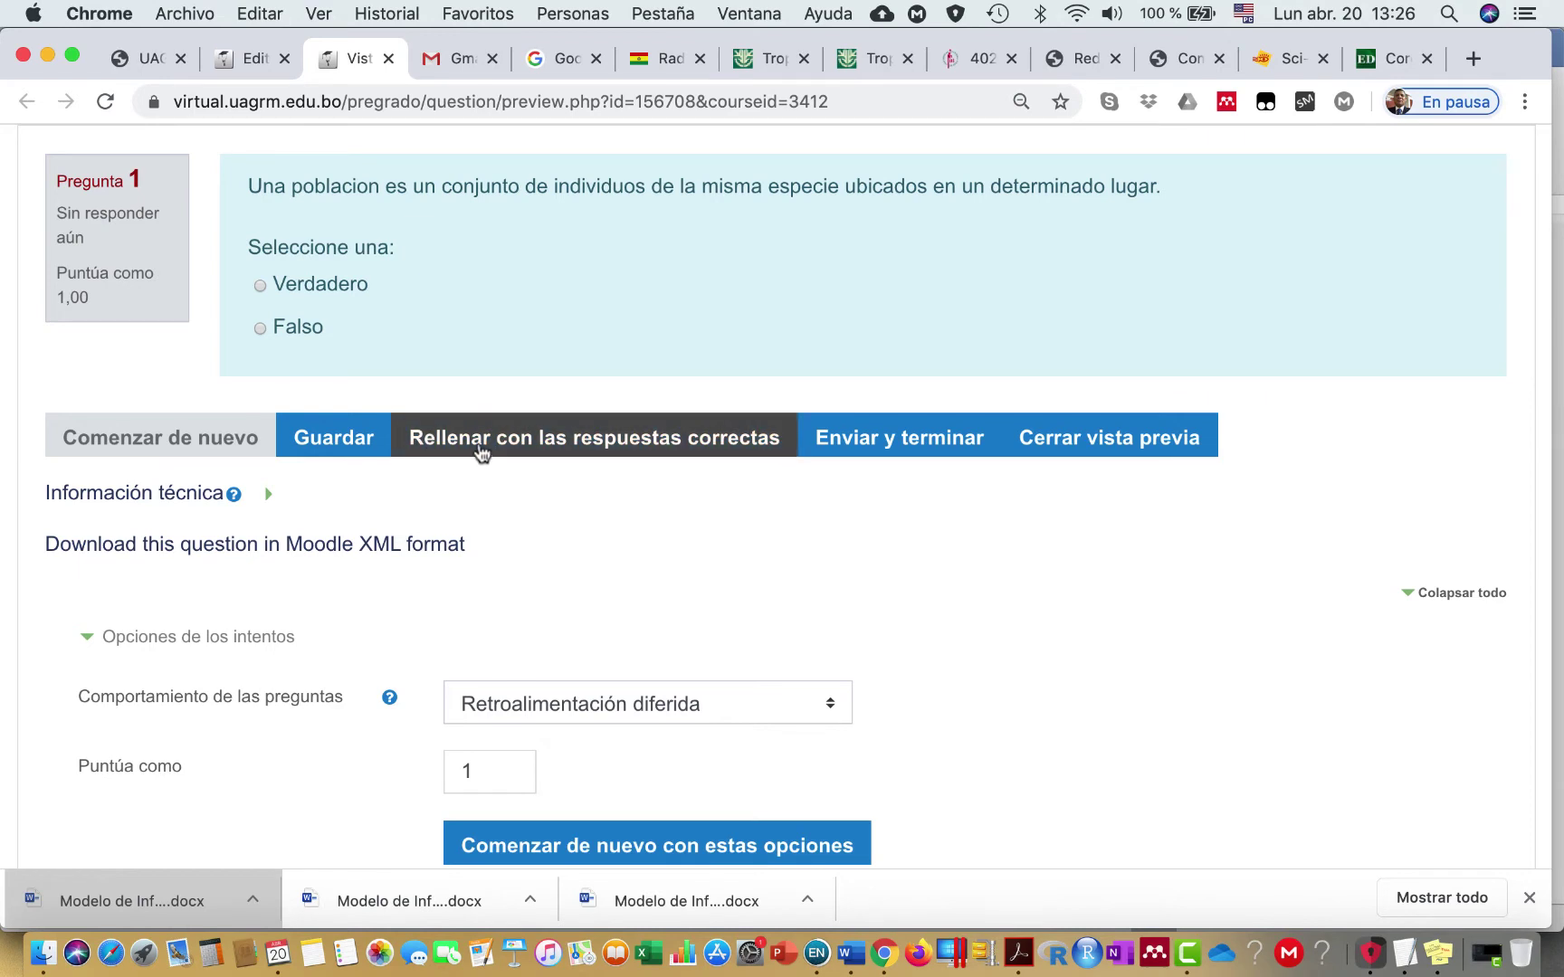
click(551, 434)
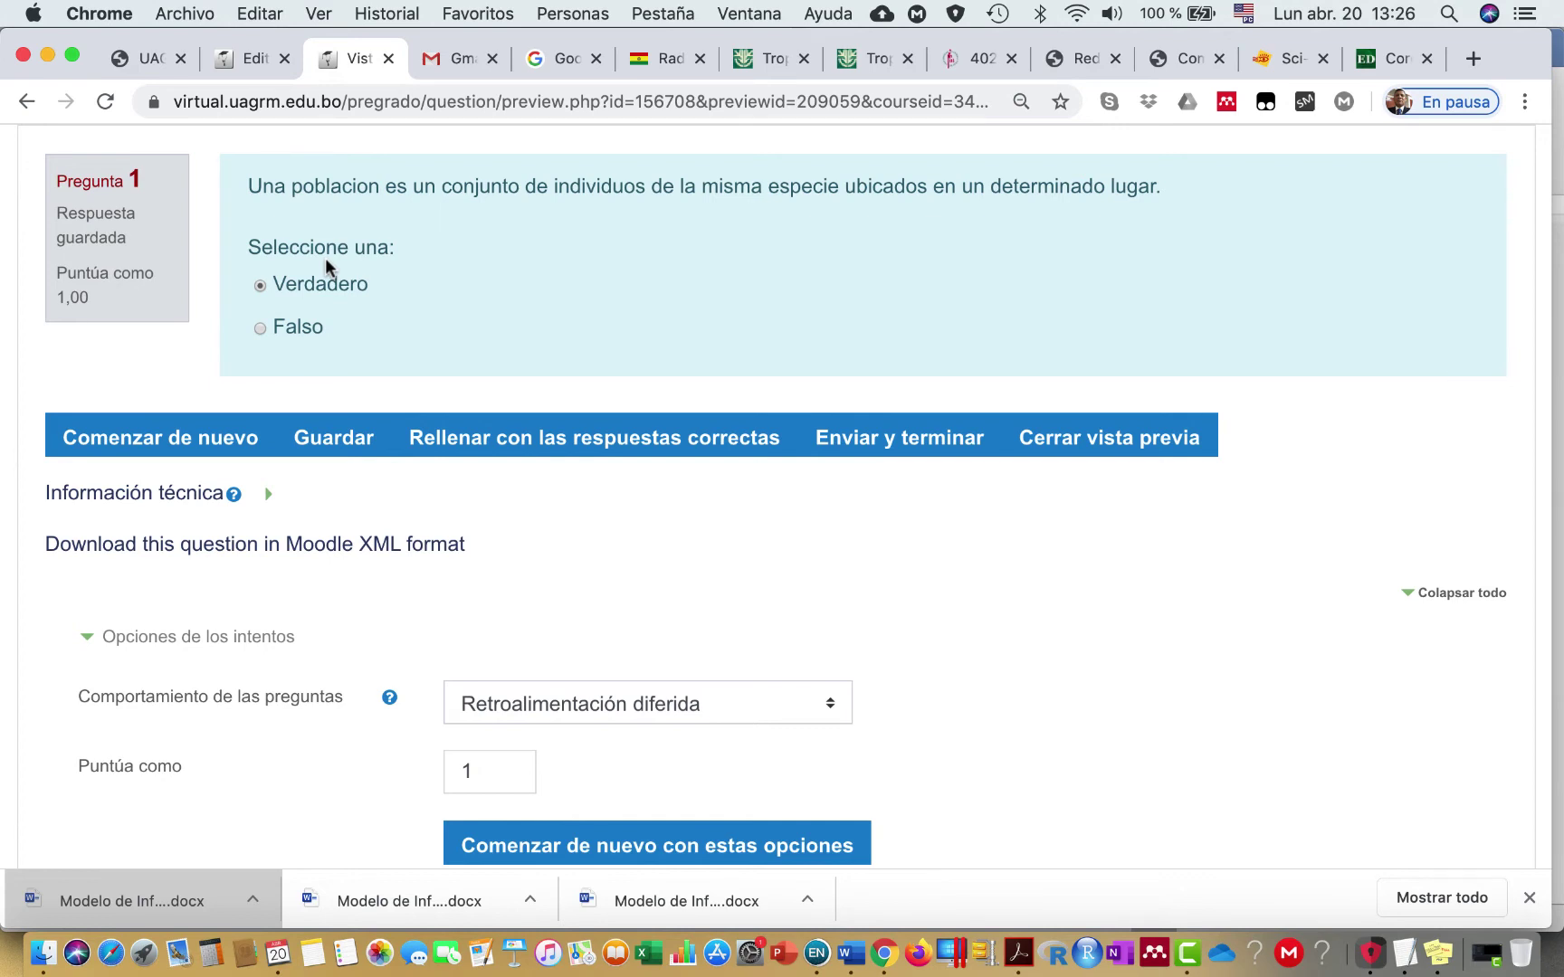
click(1120, 443)
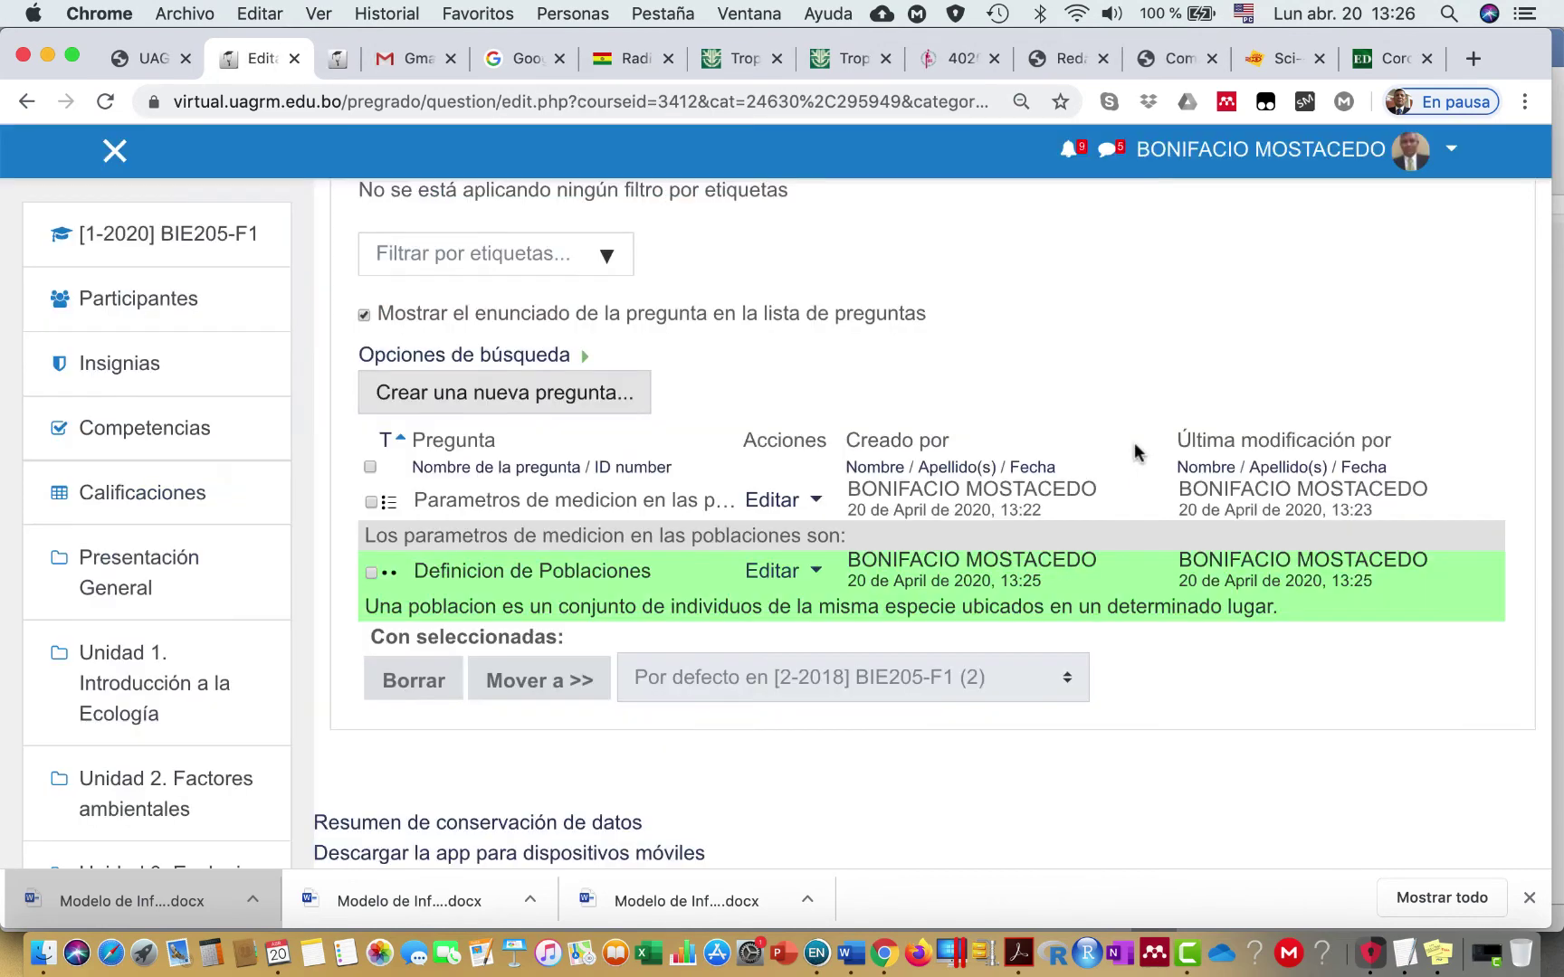
Step: Open the question "Definicion de Poblaciones" for editing, review its form from start to end, and save it without edits
click(813, 571)
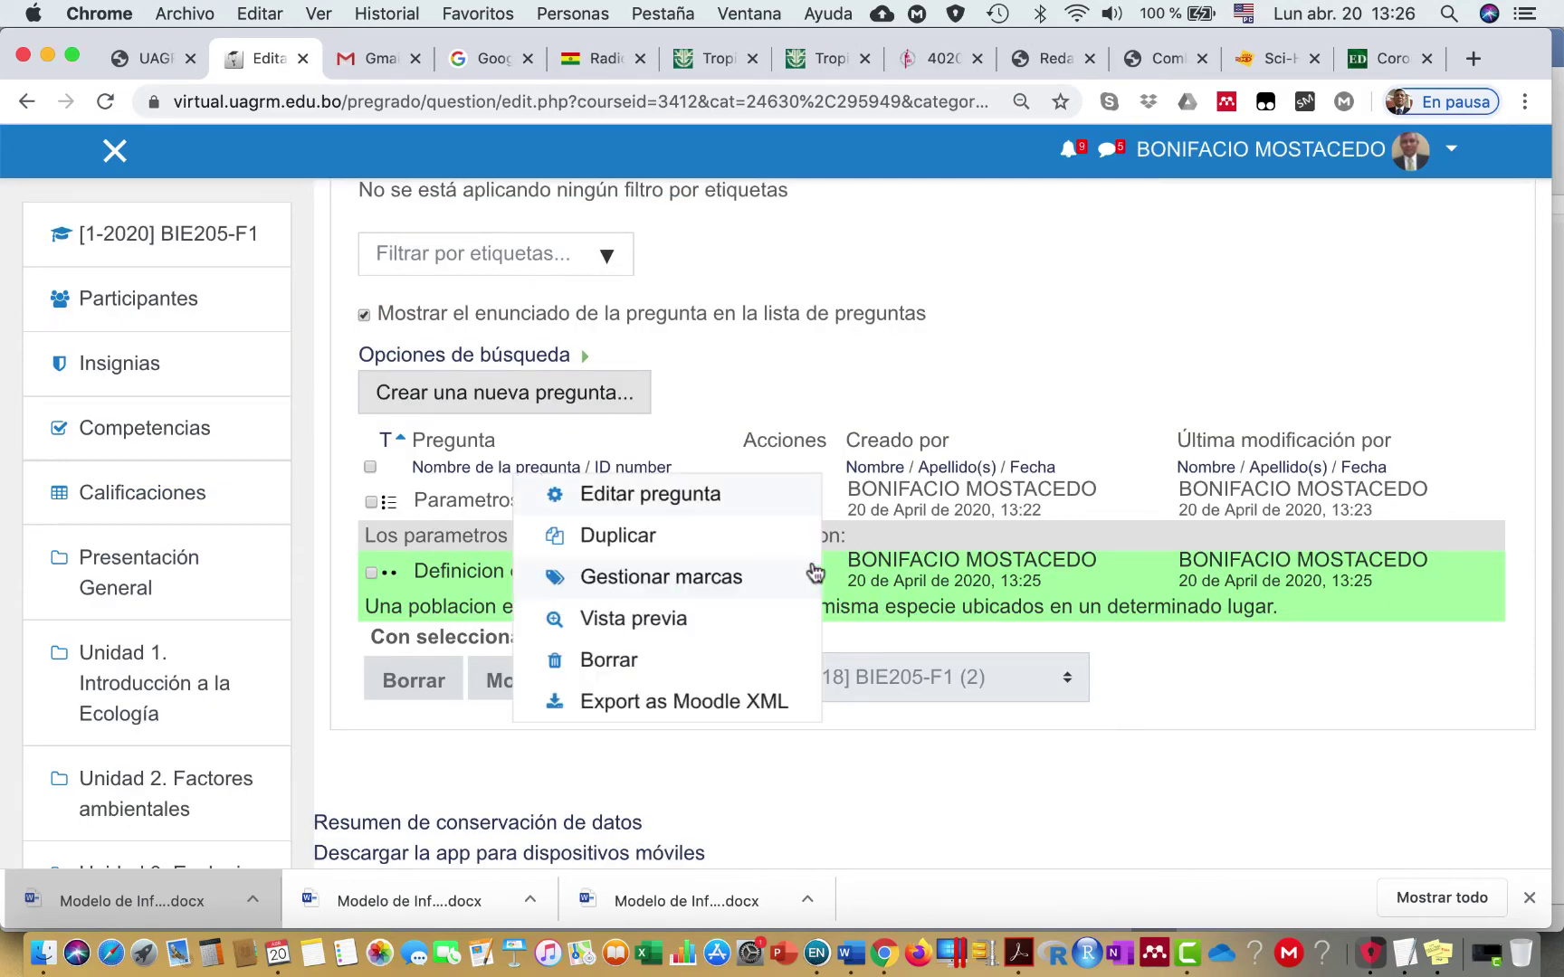
click(658, 501)
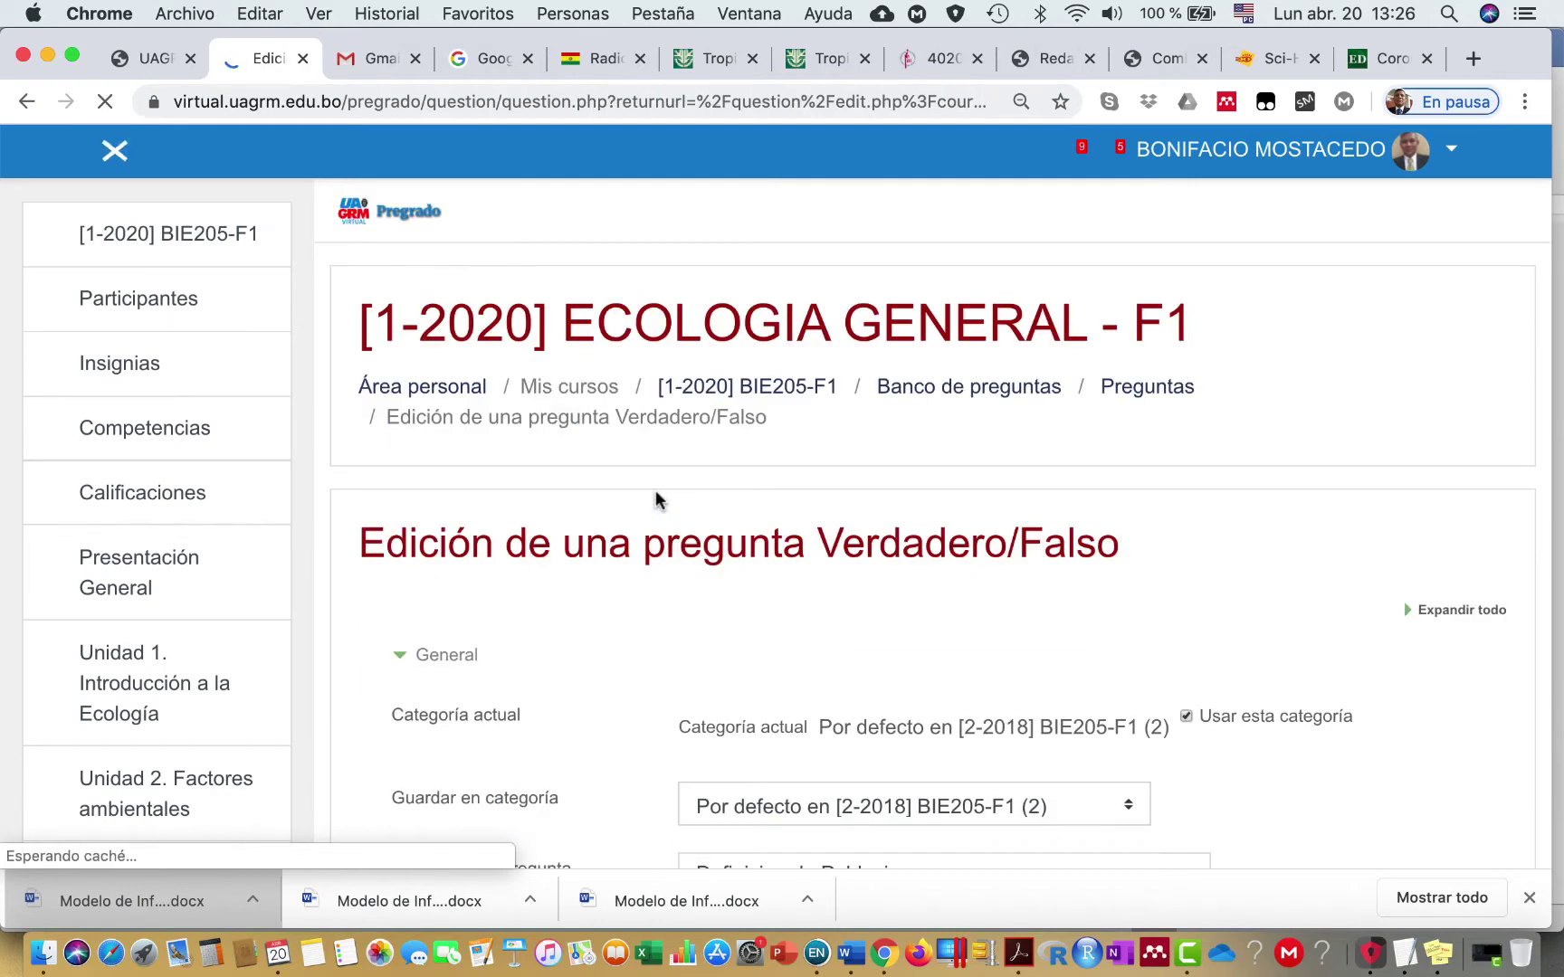
scroll(876, 736, down, 10)
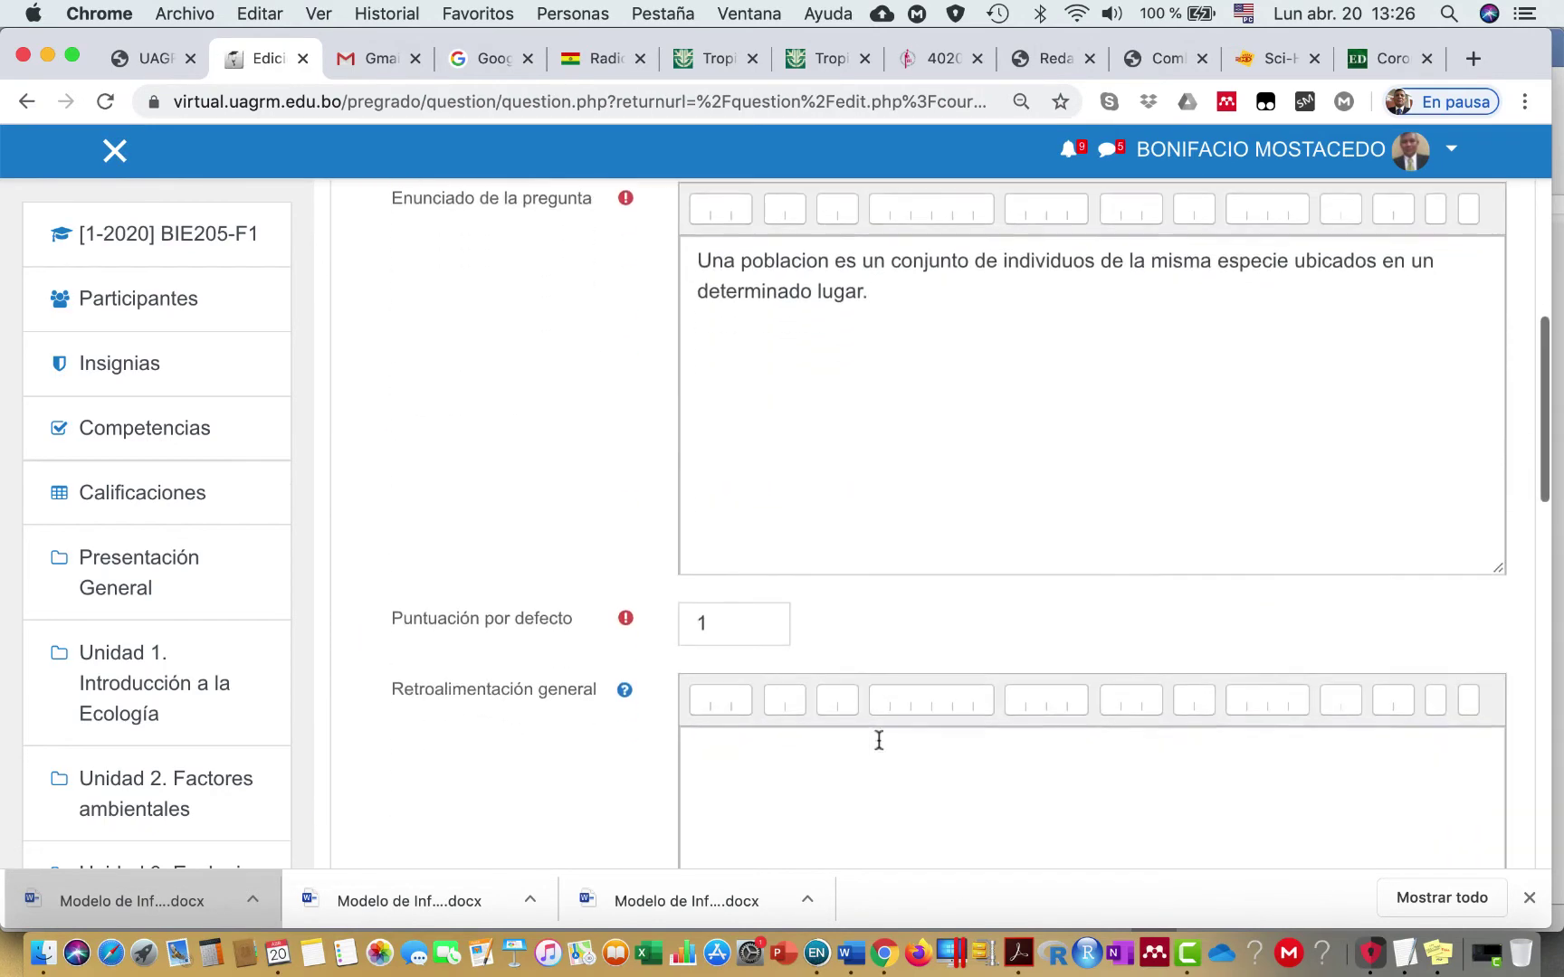
scroll(878, 740, down, 3)
scroll(878, 740, up, 15)
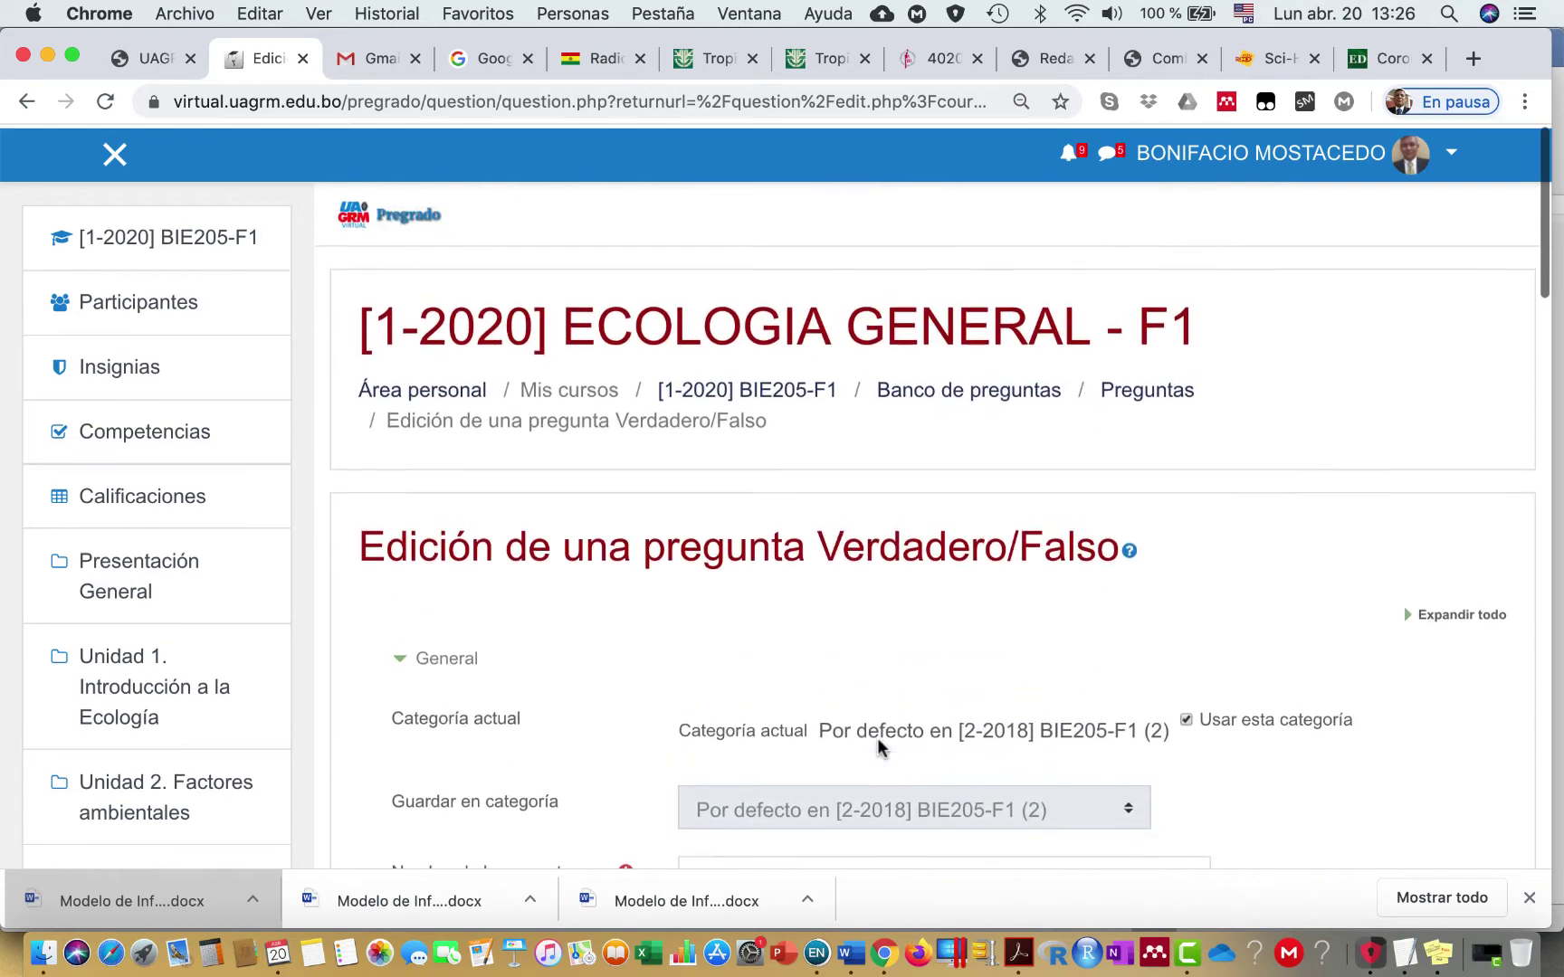
scroll(878, 740, down, 20)
scroll(877, 740, down, 3)
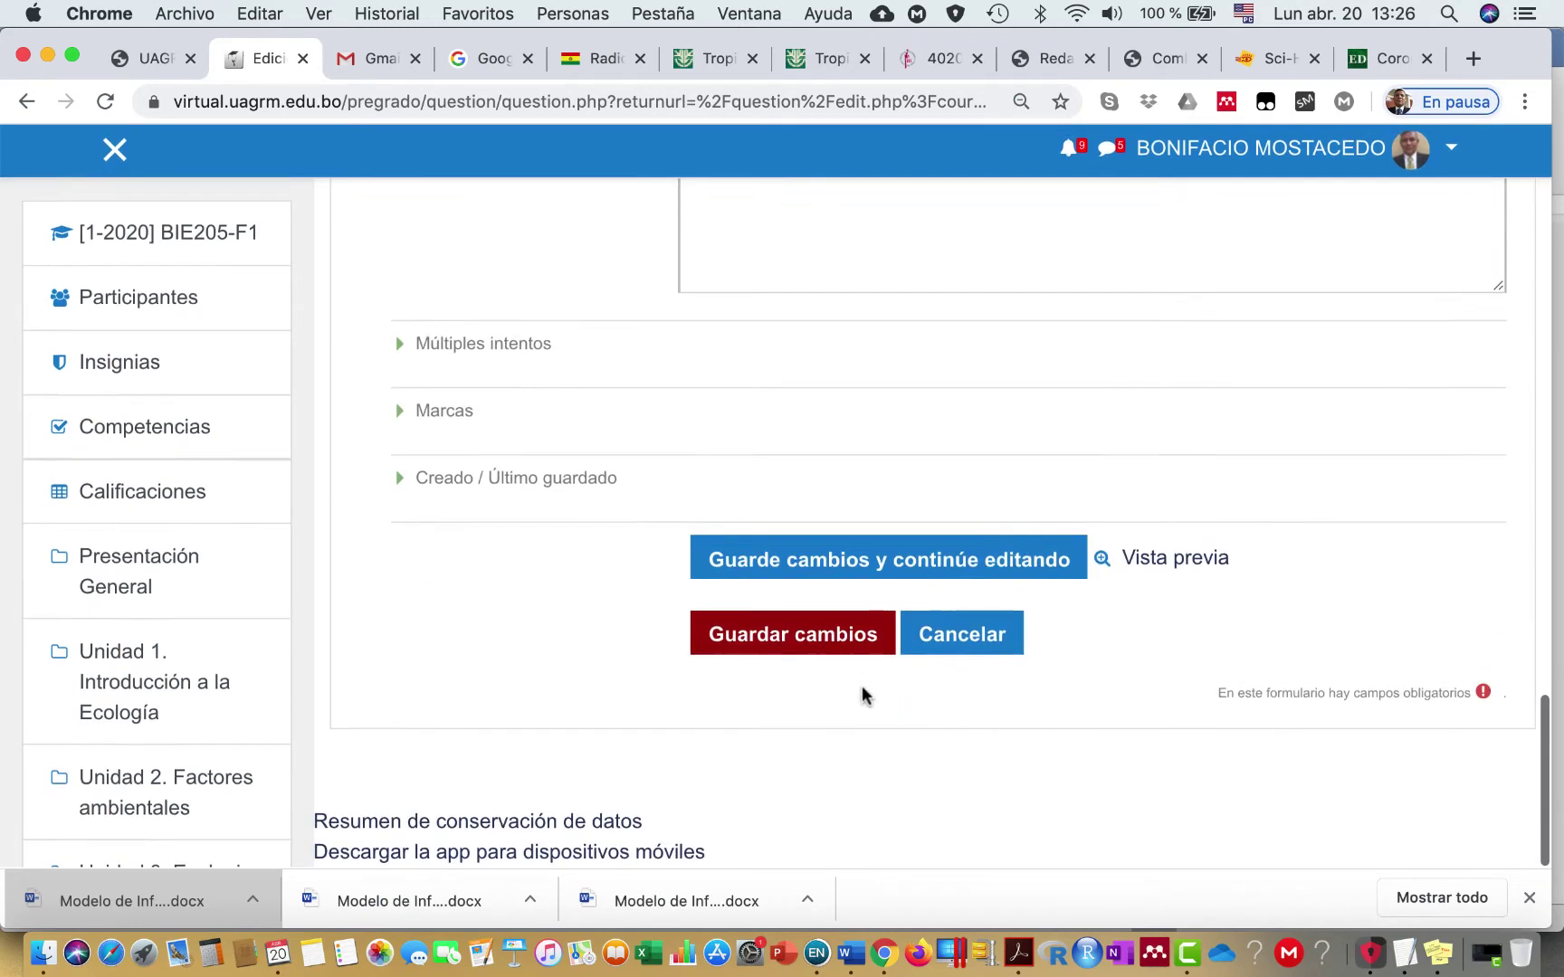
click(822, 639)
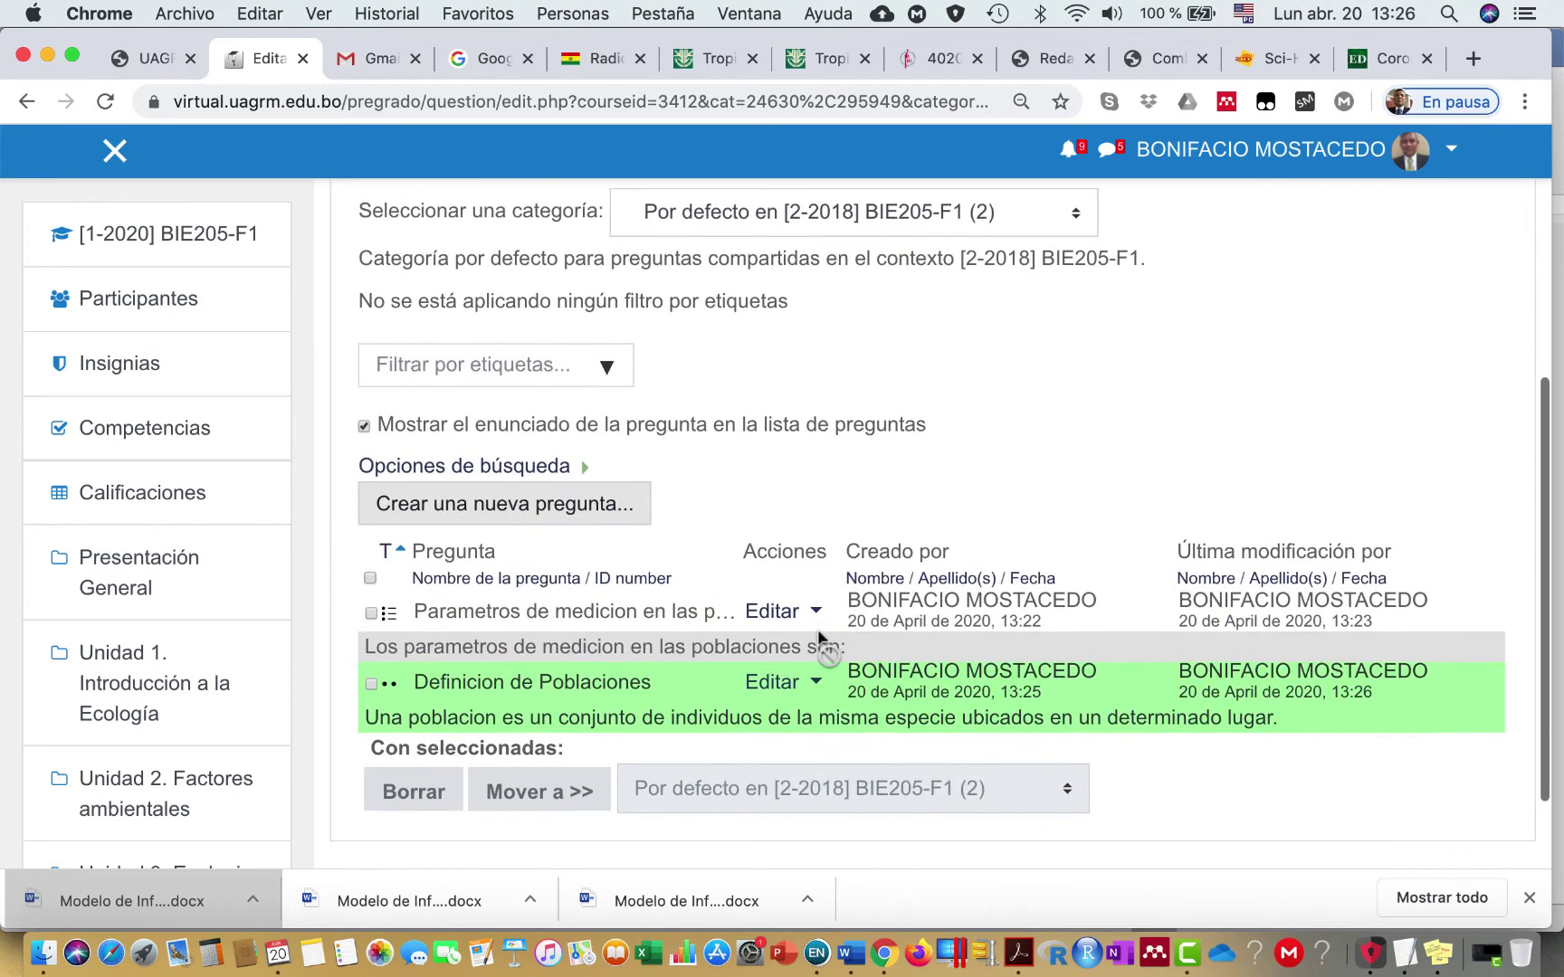
Step: Create a new matching question (Emparejamiento) in the question bank
click(511, 534)
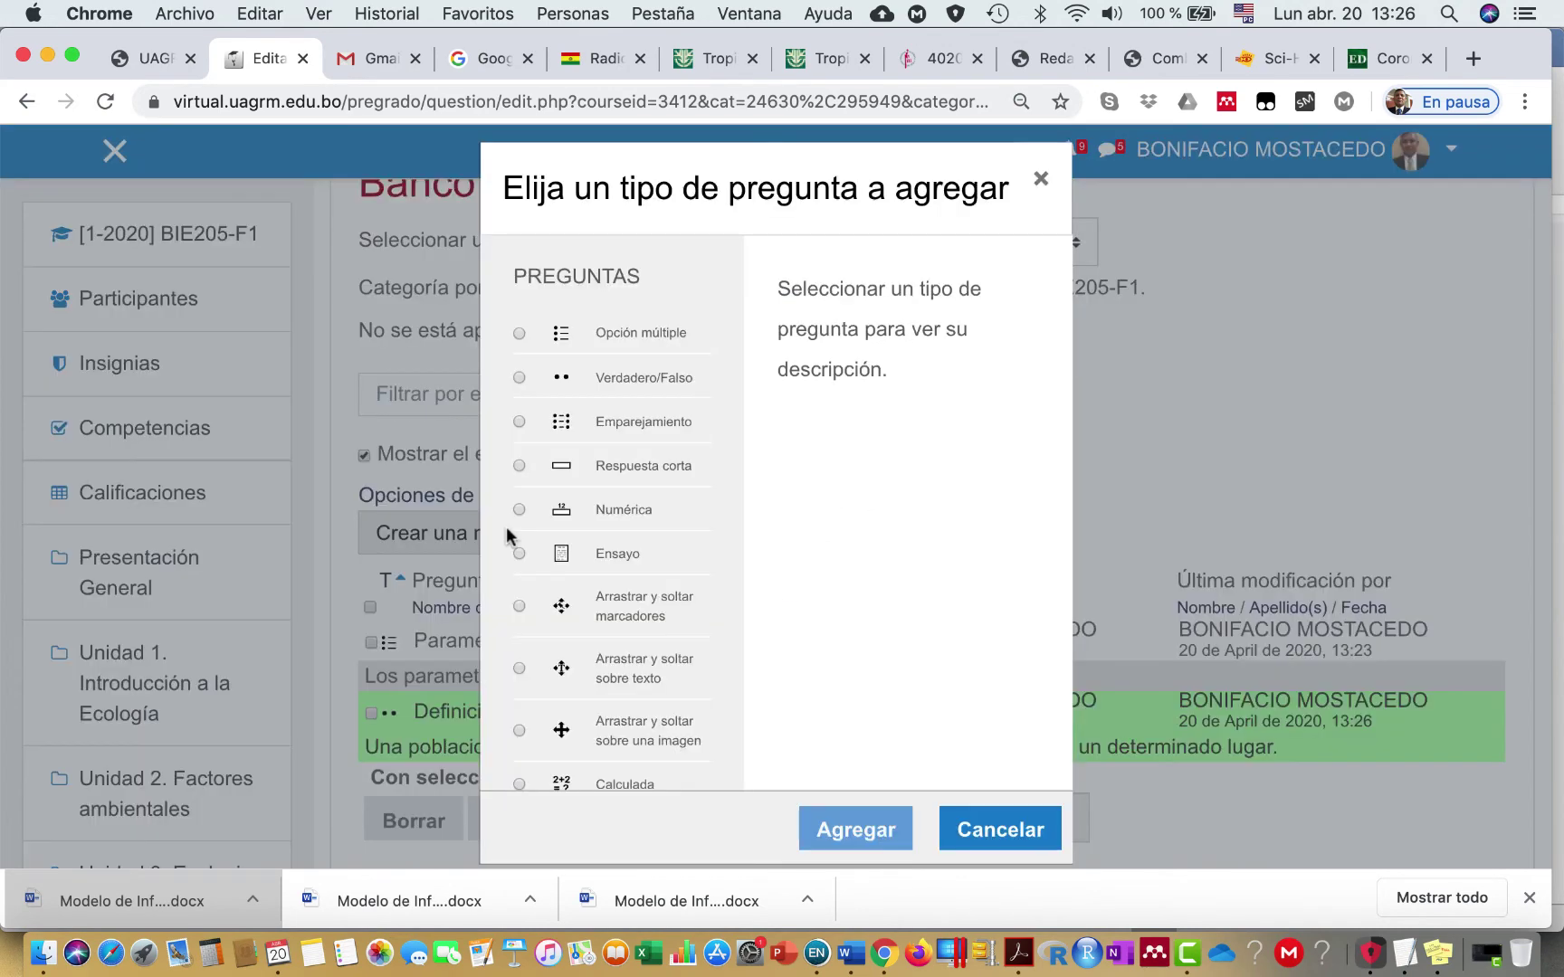
click(651, 421)
click(864, 831)
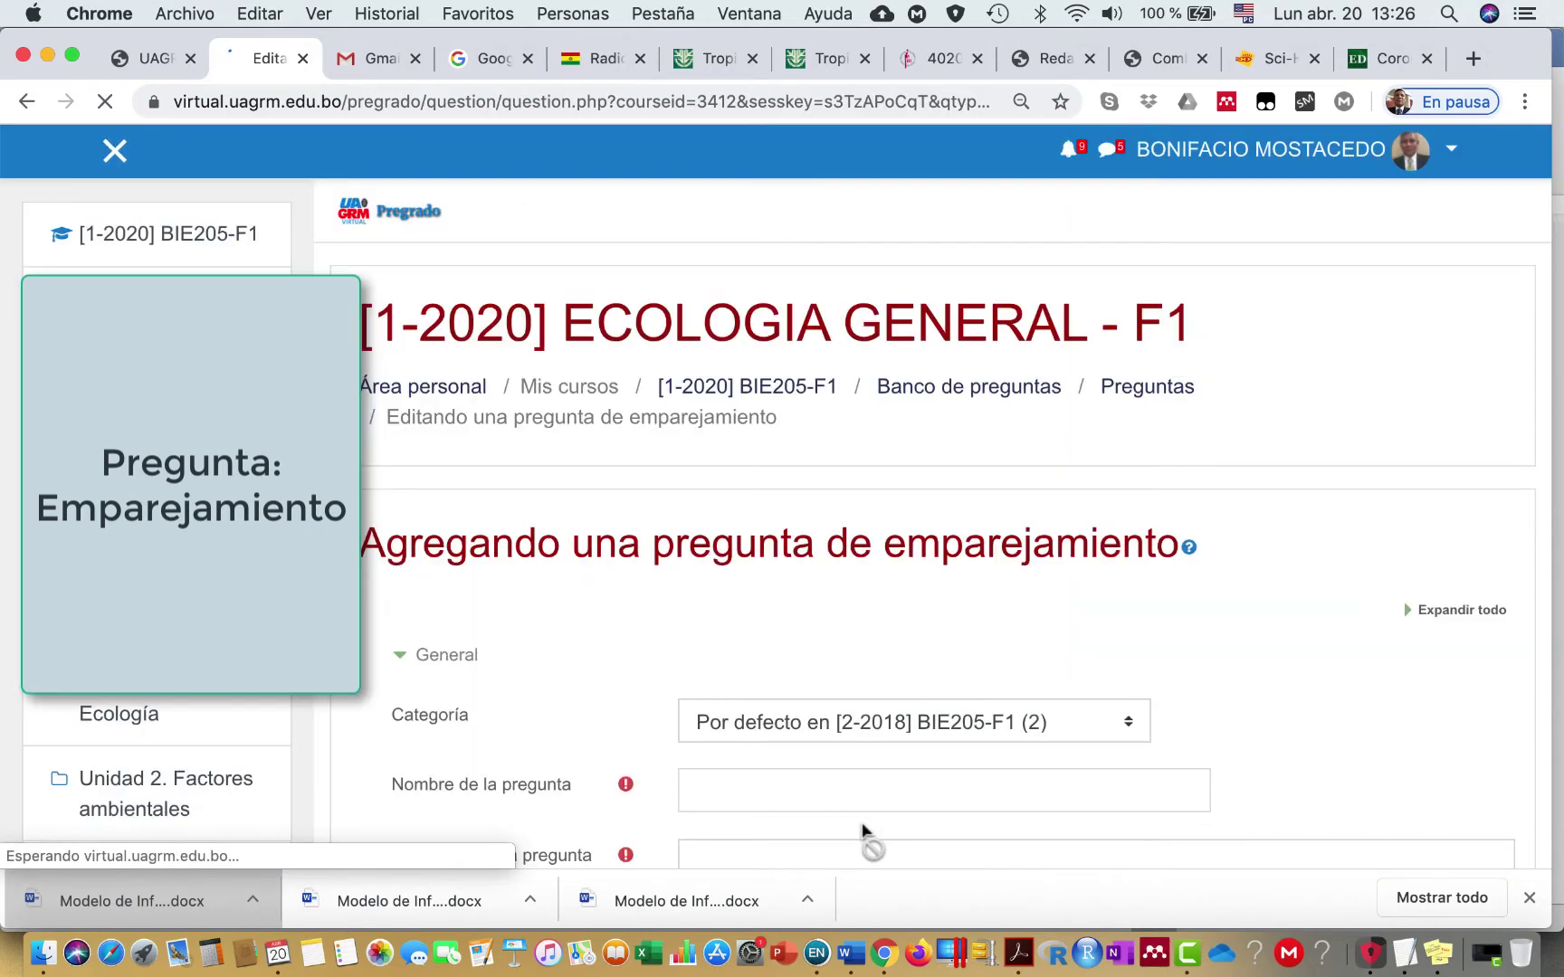
Step: Name the matching question "Tipos de dispersion en plantas"
scroll(815, 724, down, 3)
click(735, 567)
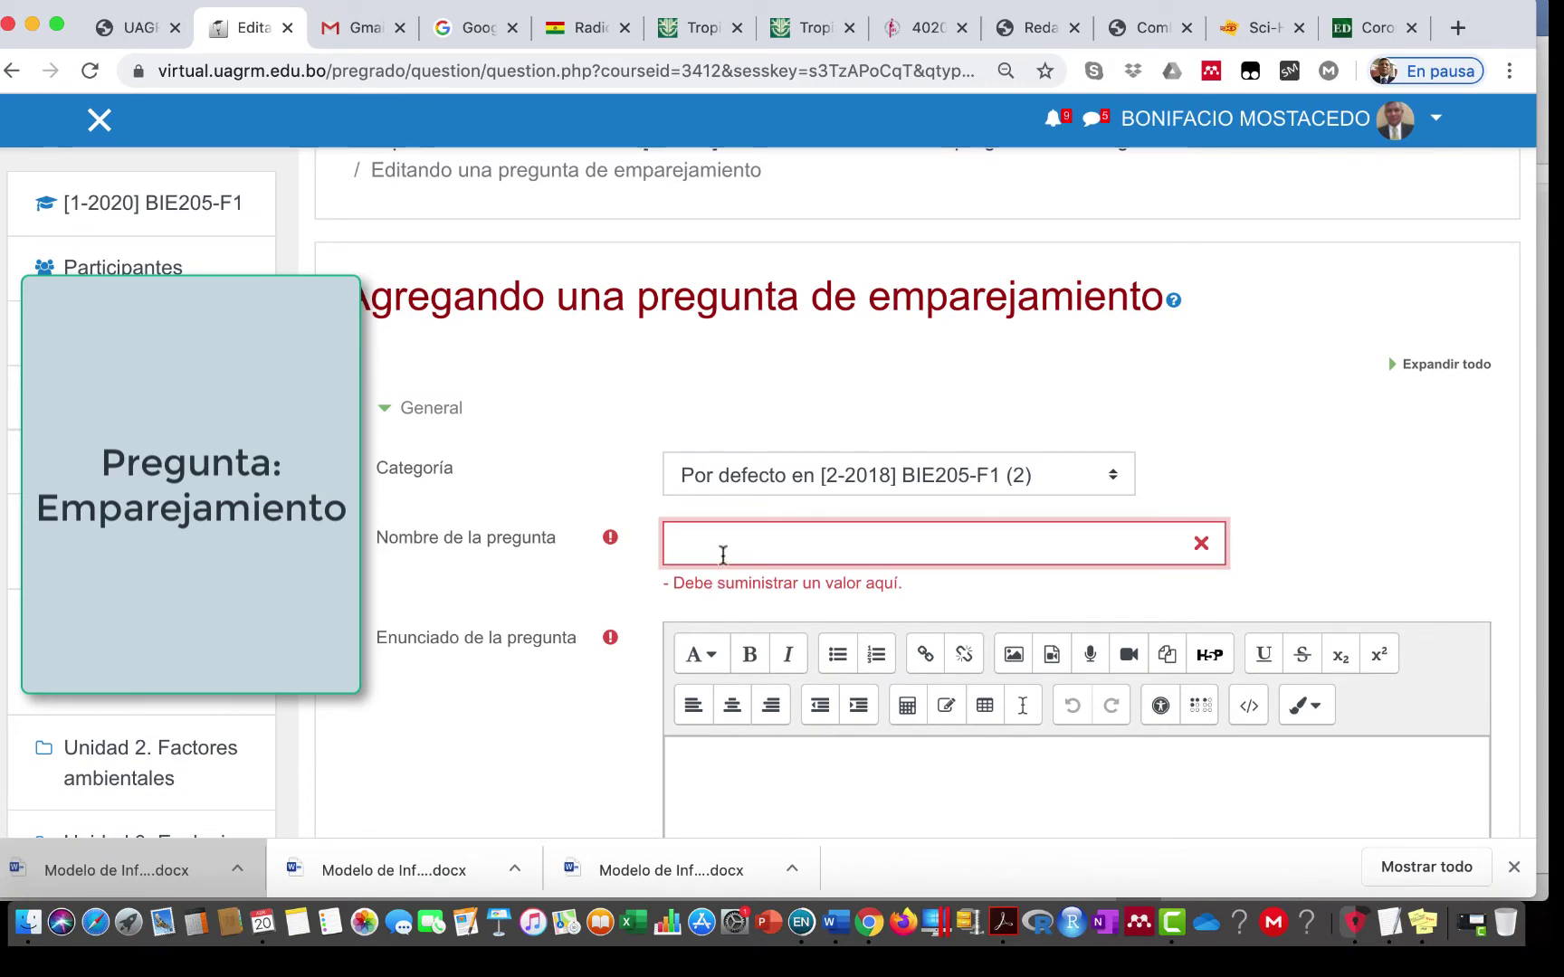
text(T)
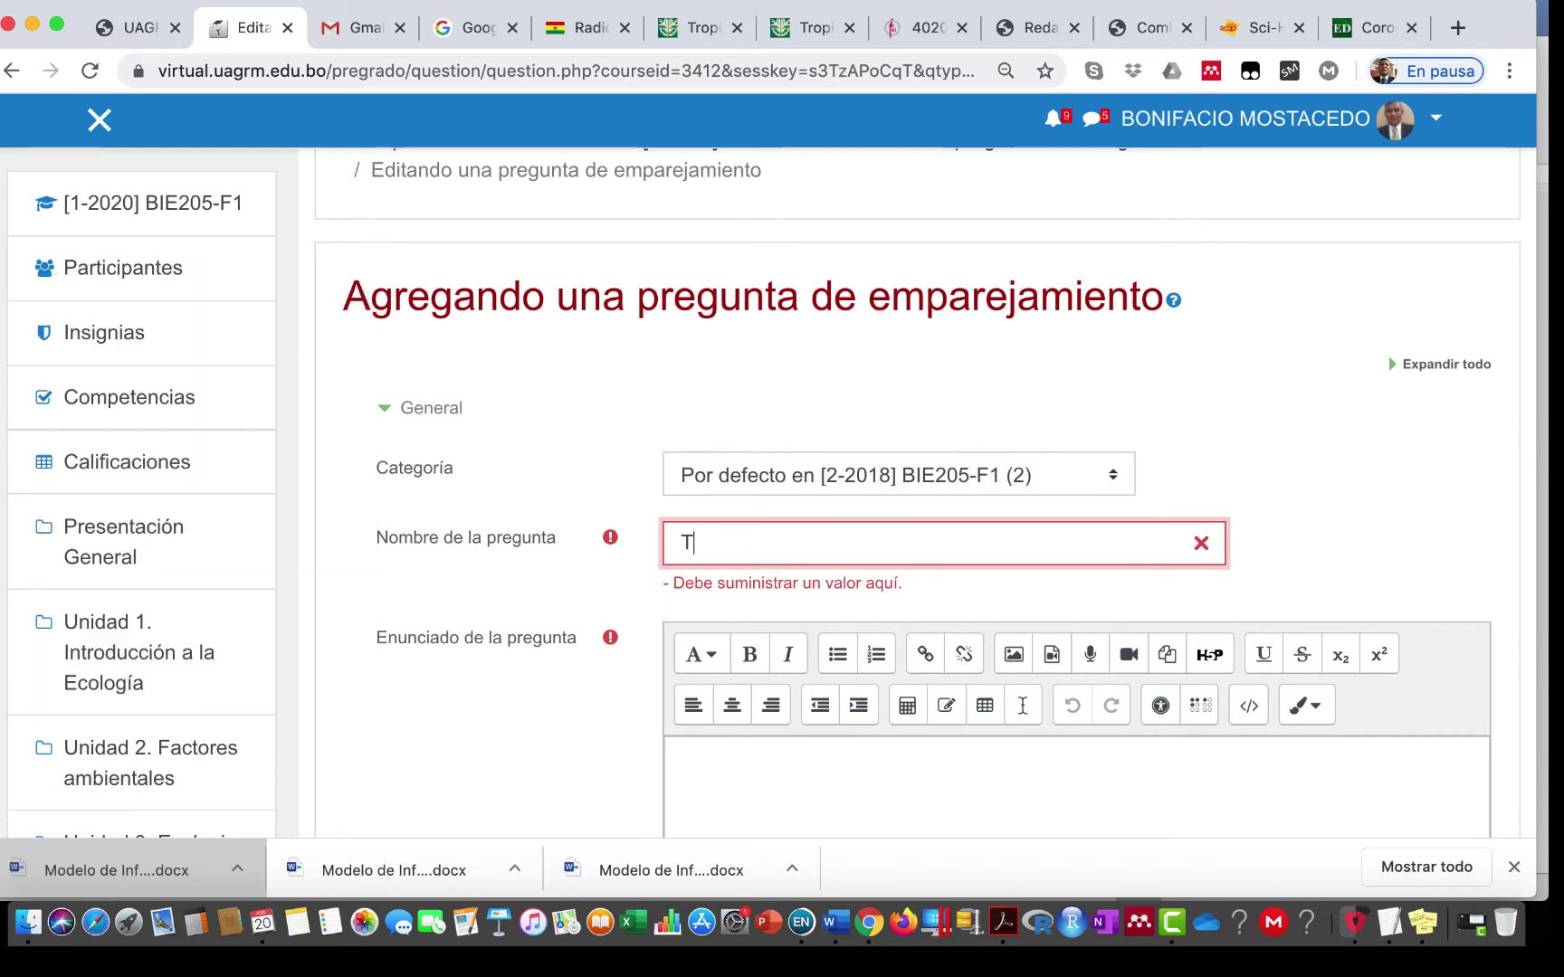
text(ipos de disper)
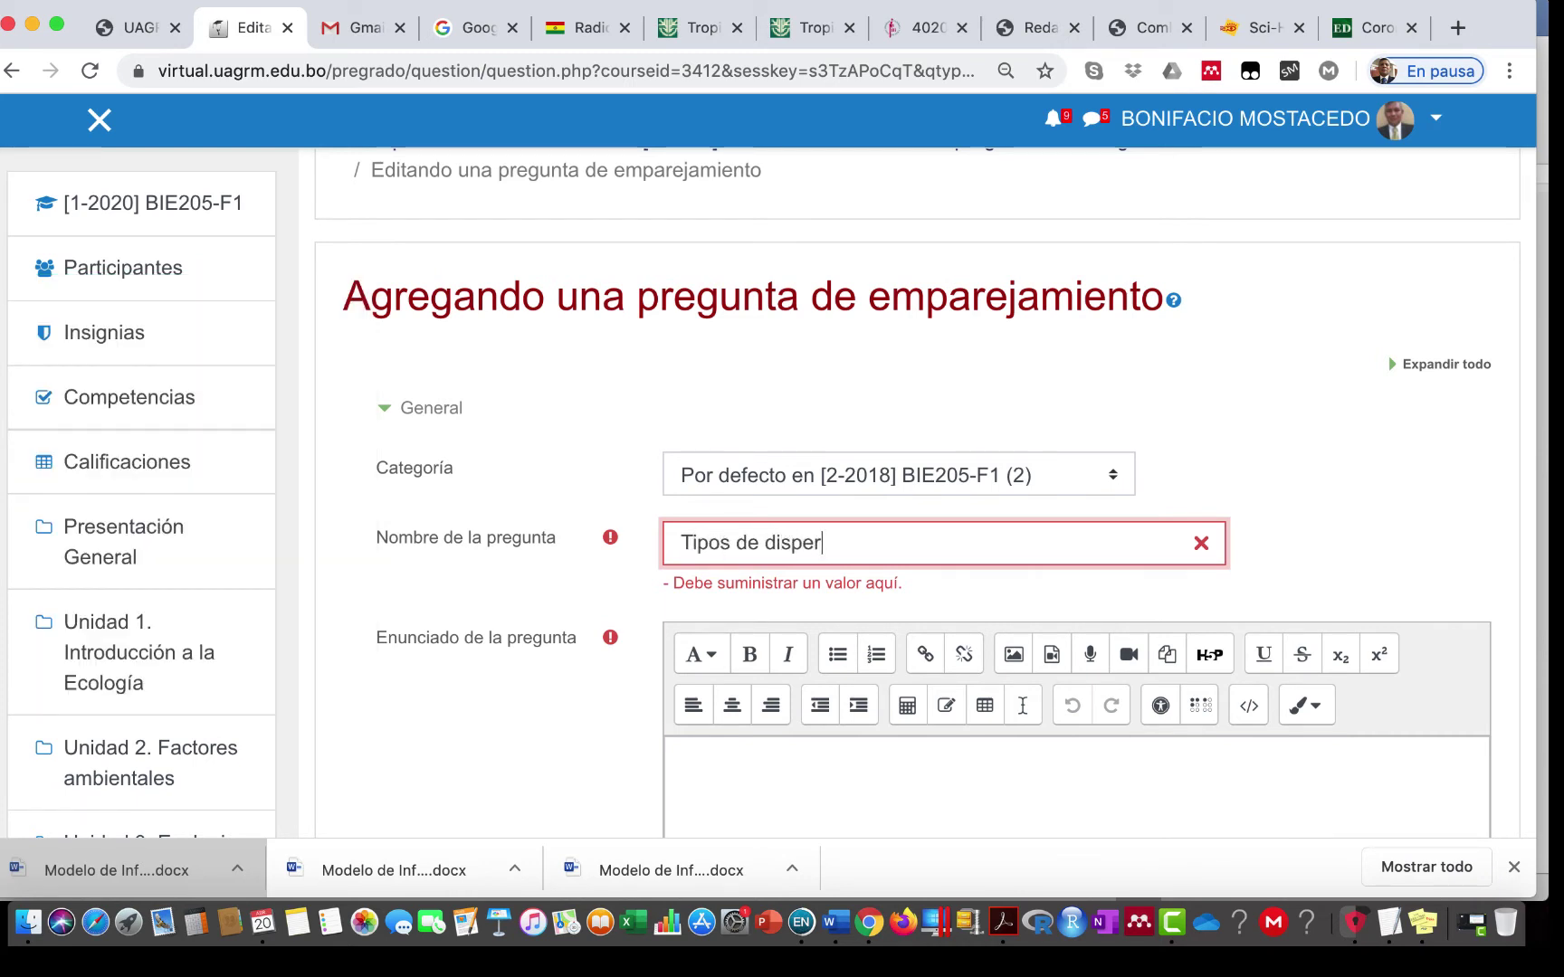
text(sion en plan)
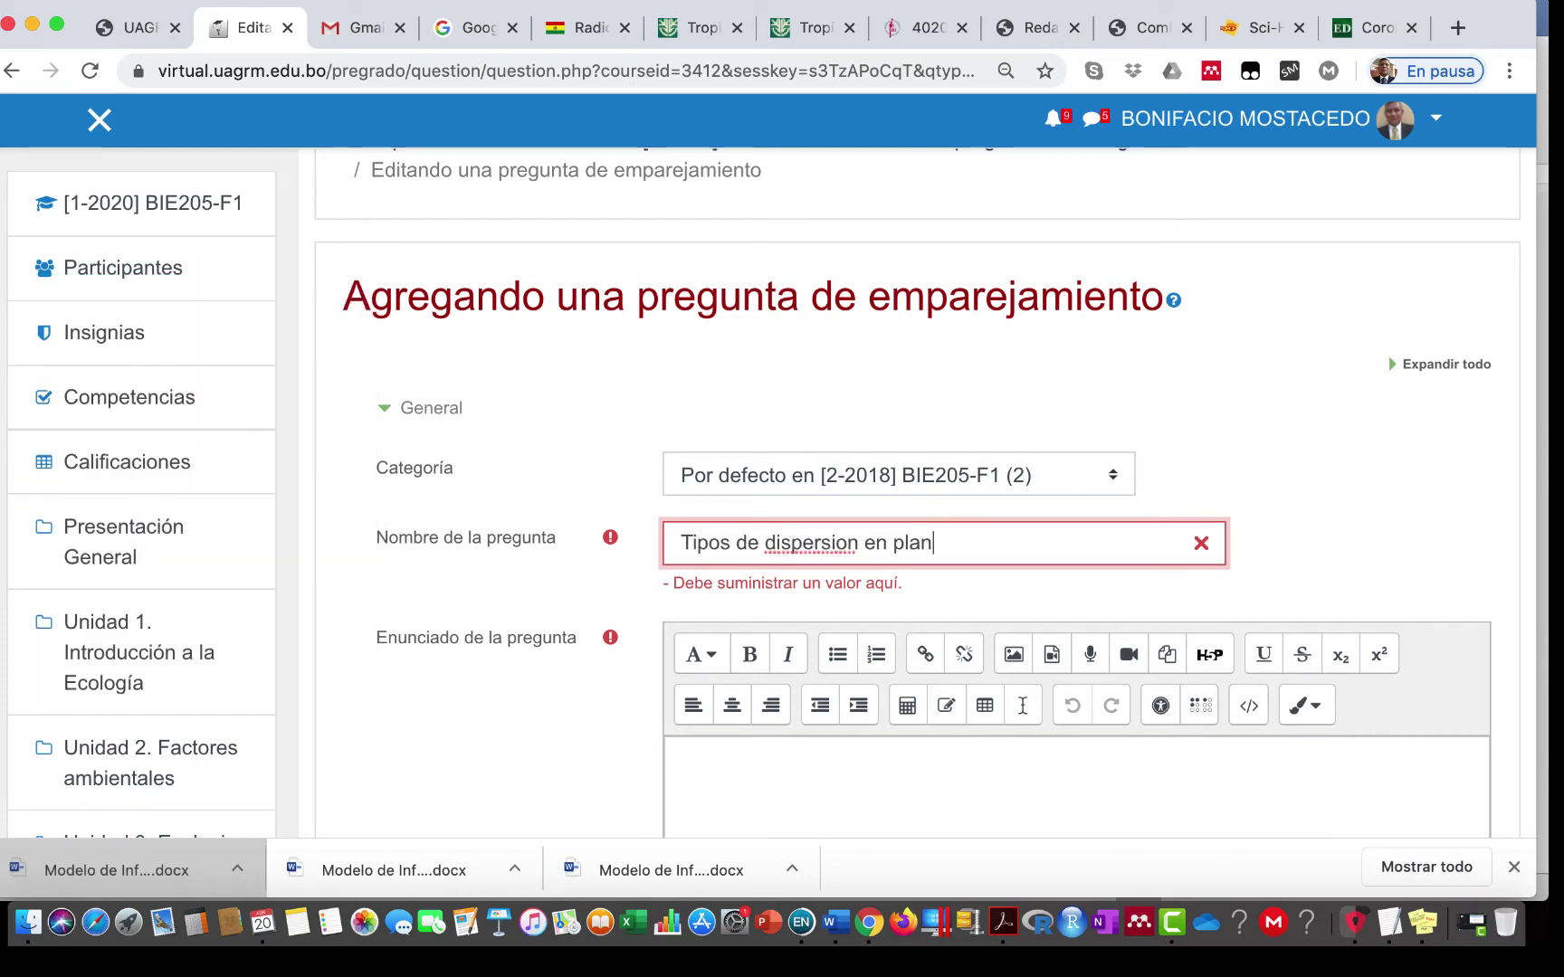
text(tas)
Step: Enter the question statement "Empareje los siguientes terminos con las definiciones de los tipos de dispersion en plantas:"
scroll(755, 774, down, 3)
click(761, 607)
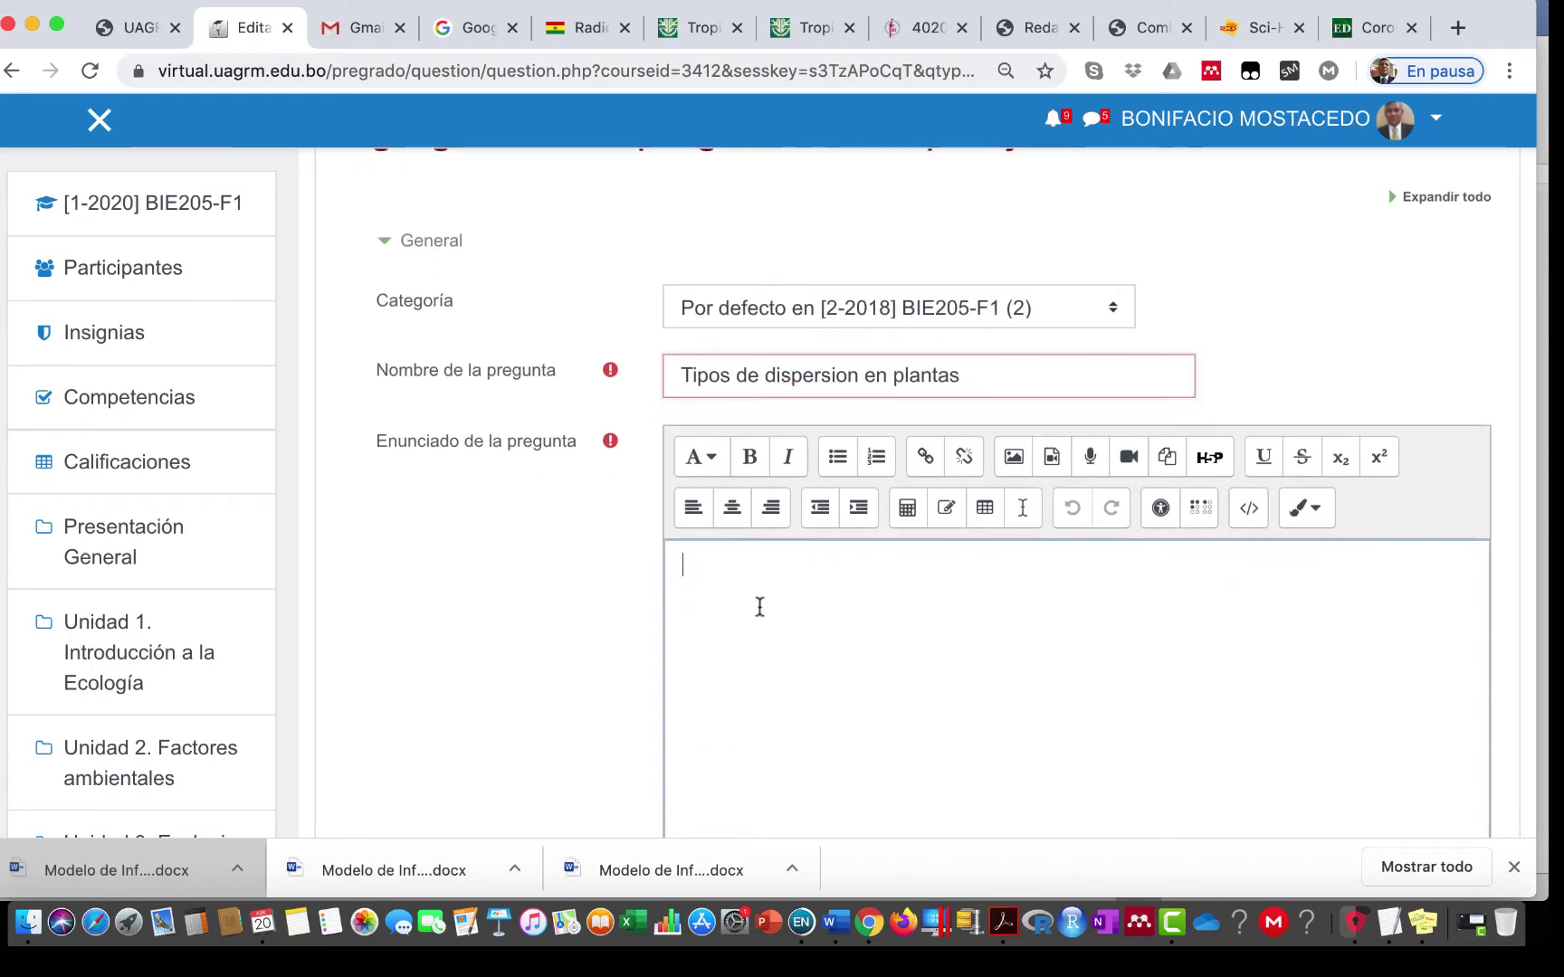
text(E)
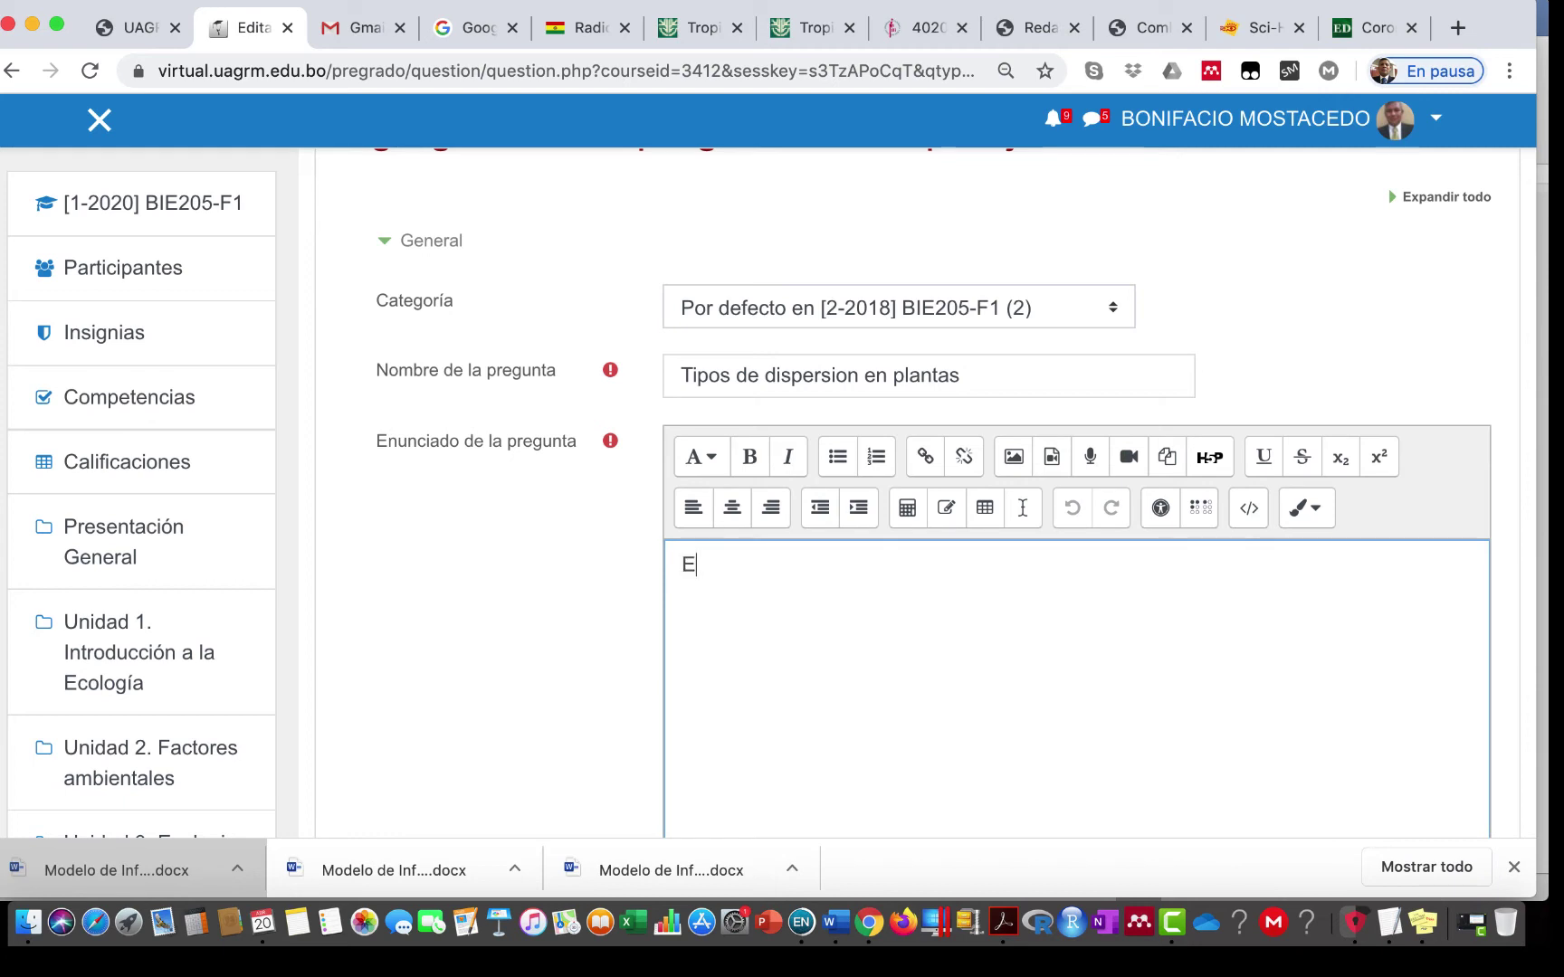
text(mpa)
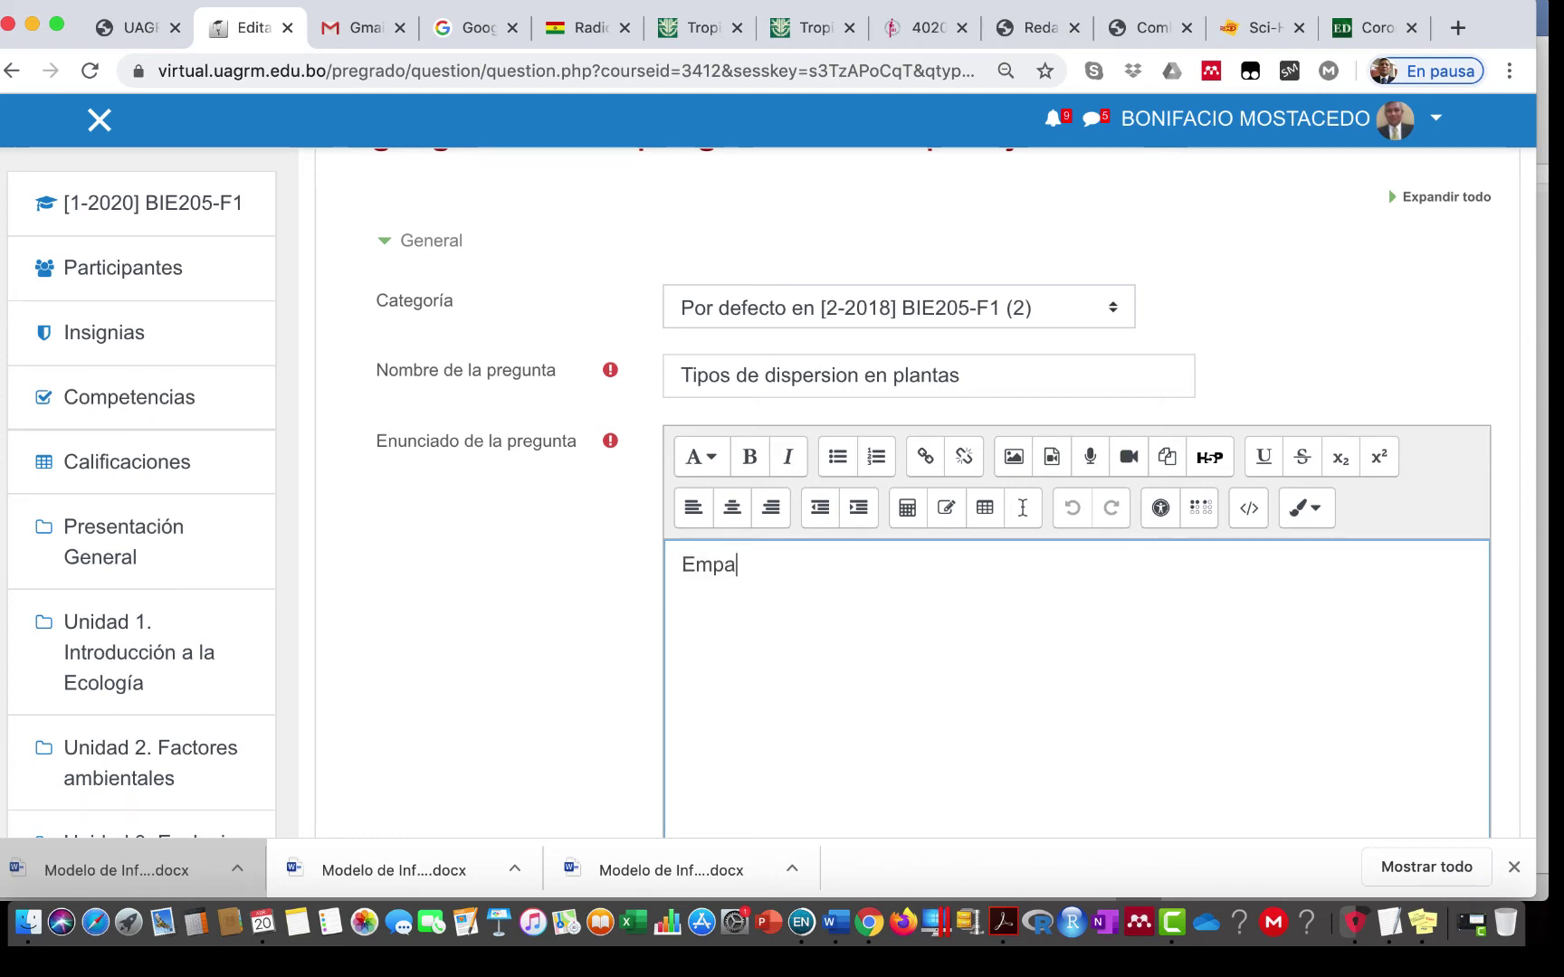
text(reje los )
text(e)
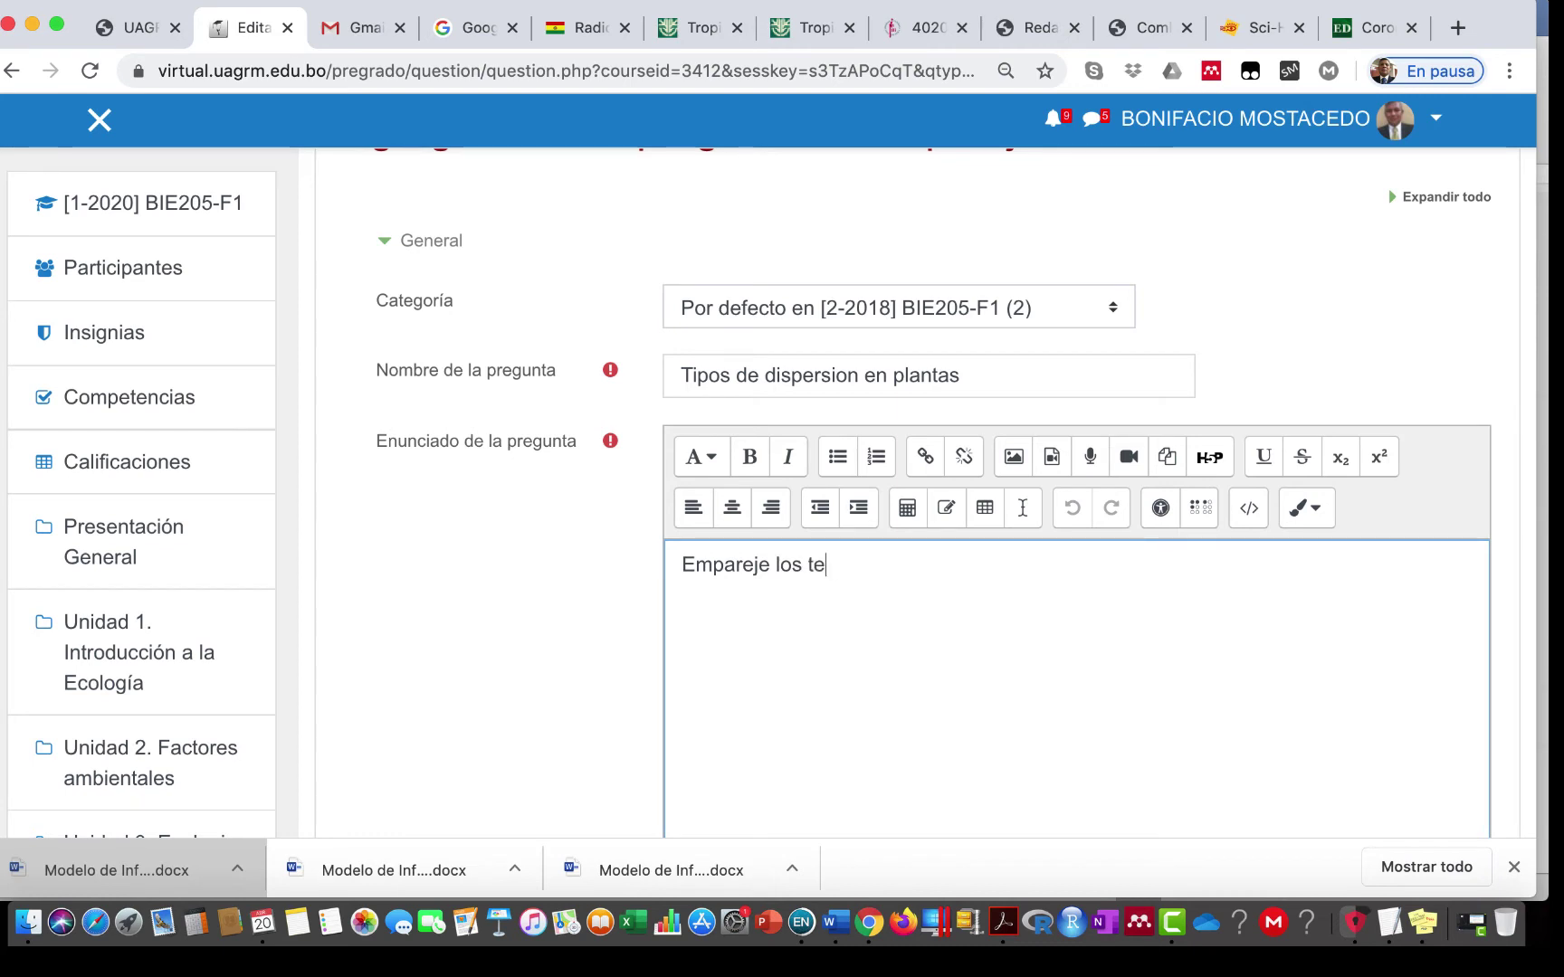
key(BackSpace)
key(BackSpace)
key(BackSpace)
text(siguientes termin)
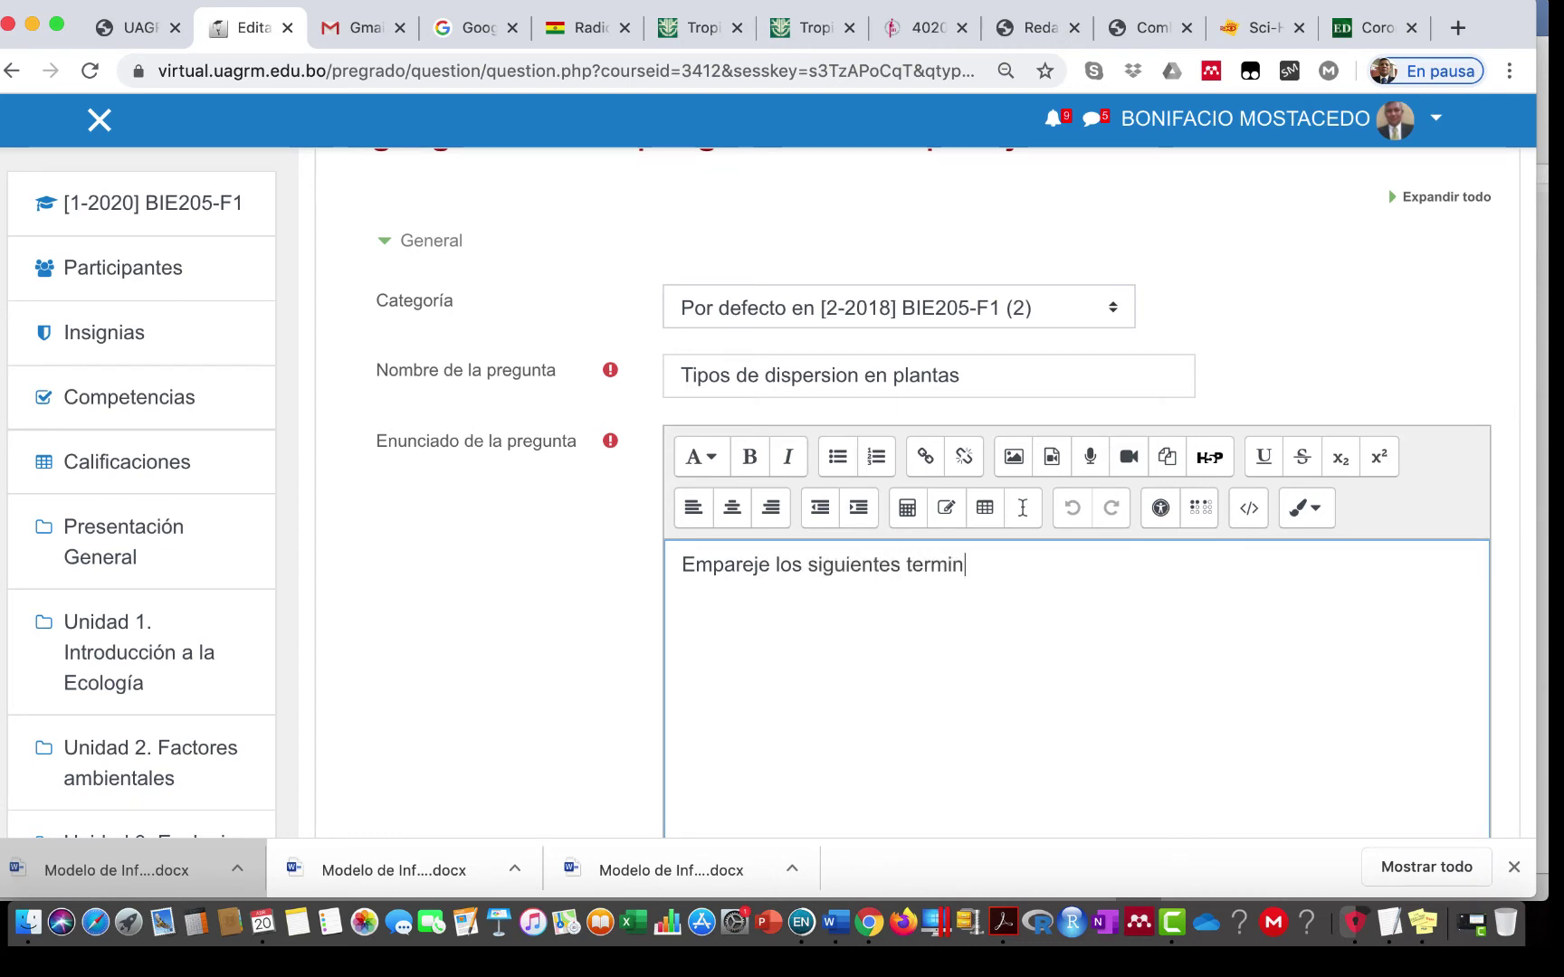
text(os con los s)
key(BackSpace)
key(BackSpace)
key(BackSpace)
key(BackSpace)
key(BackSpace)
key(BackSpace)
key(BackSpace)
text(as )
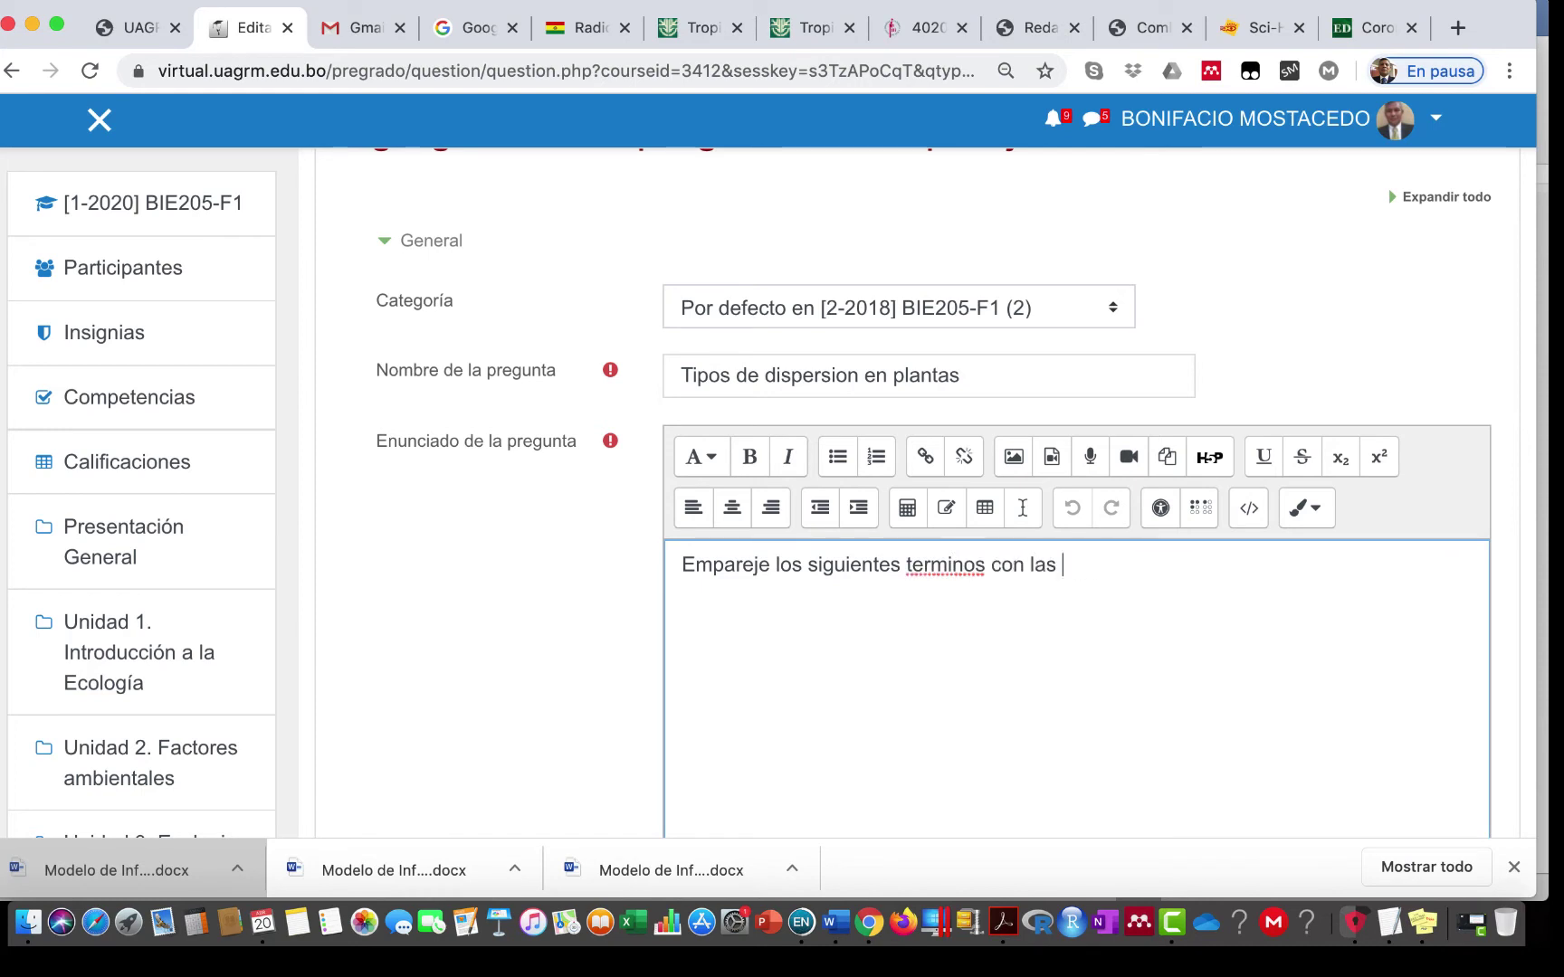
text(definiciones de)
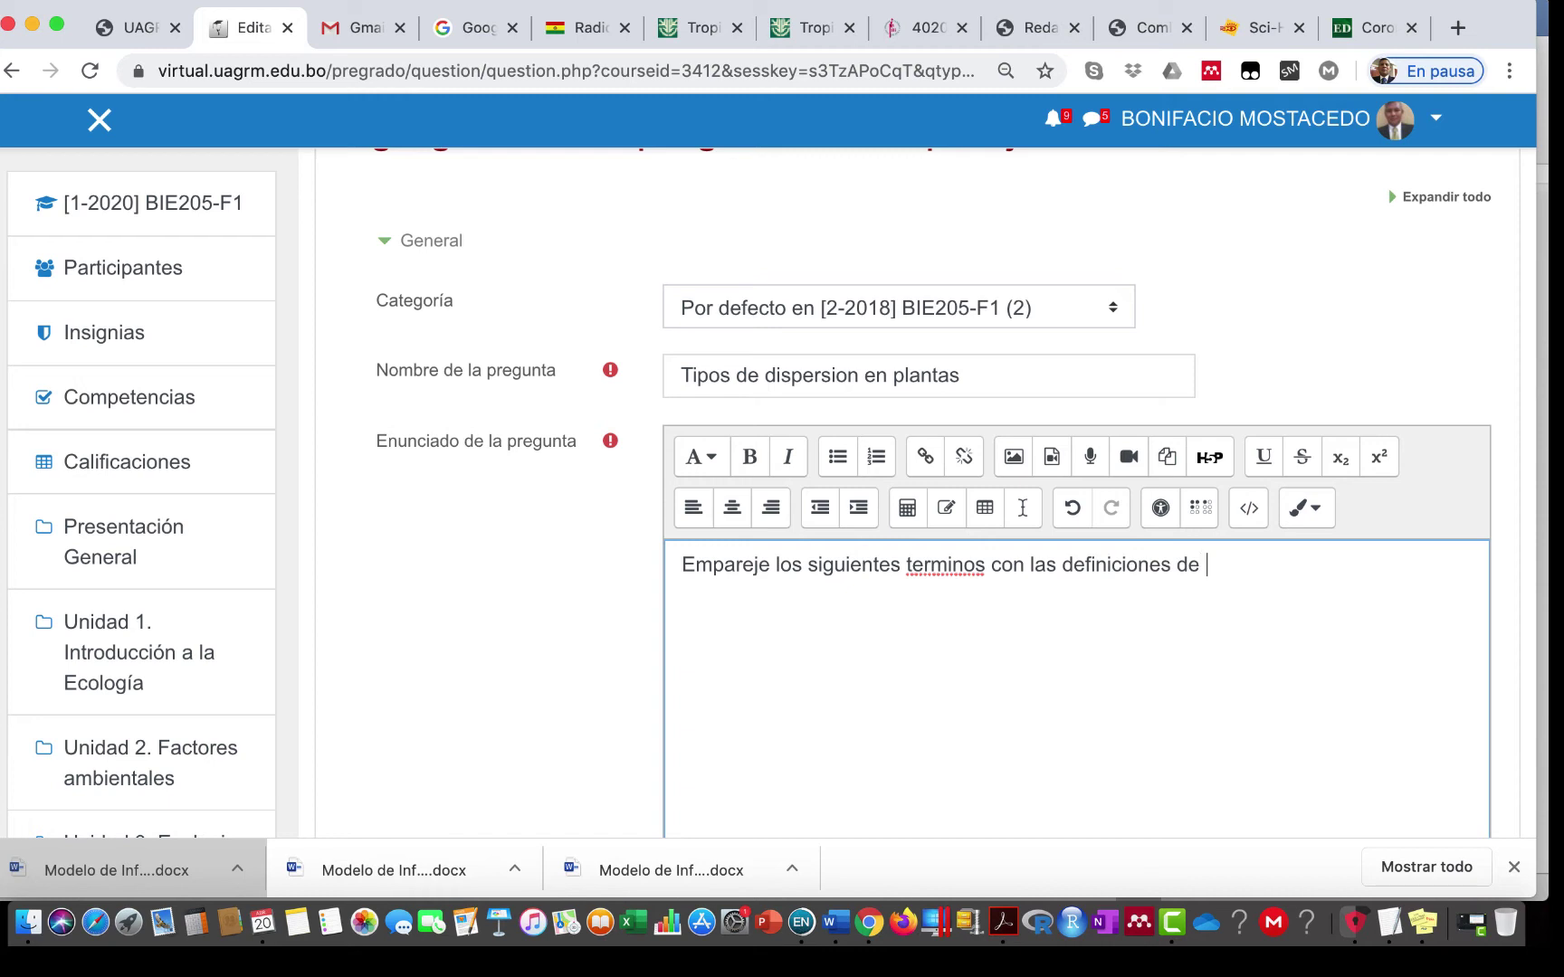
text( los tipos d)
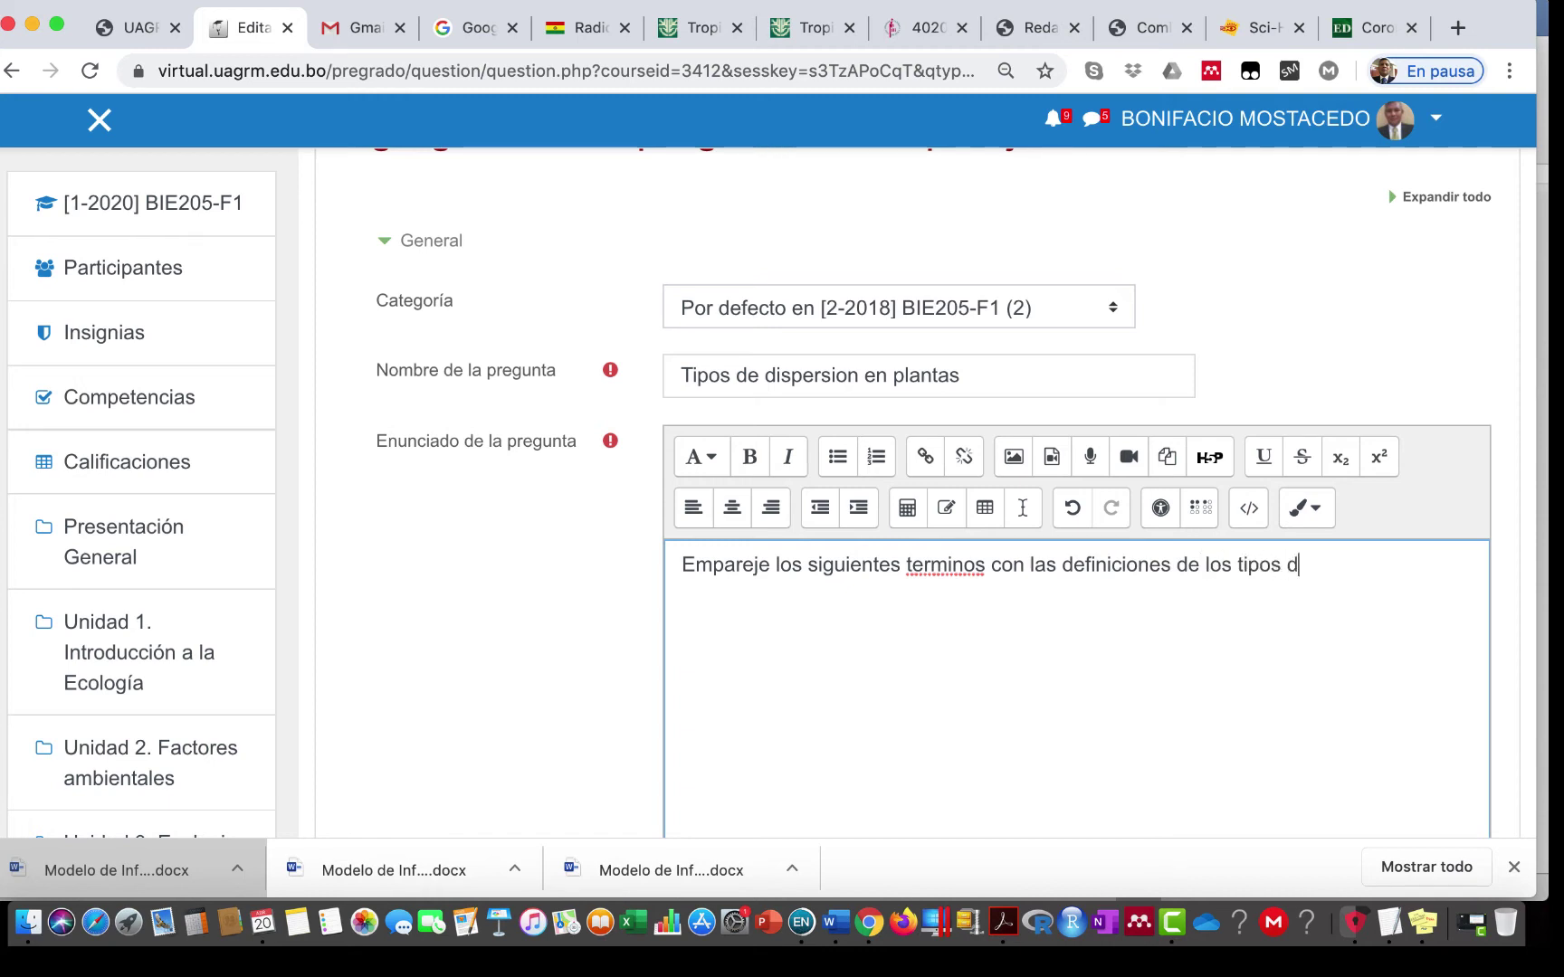
text(e disper)
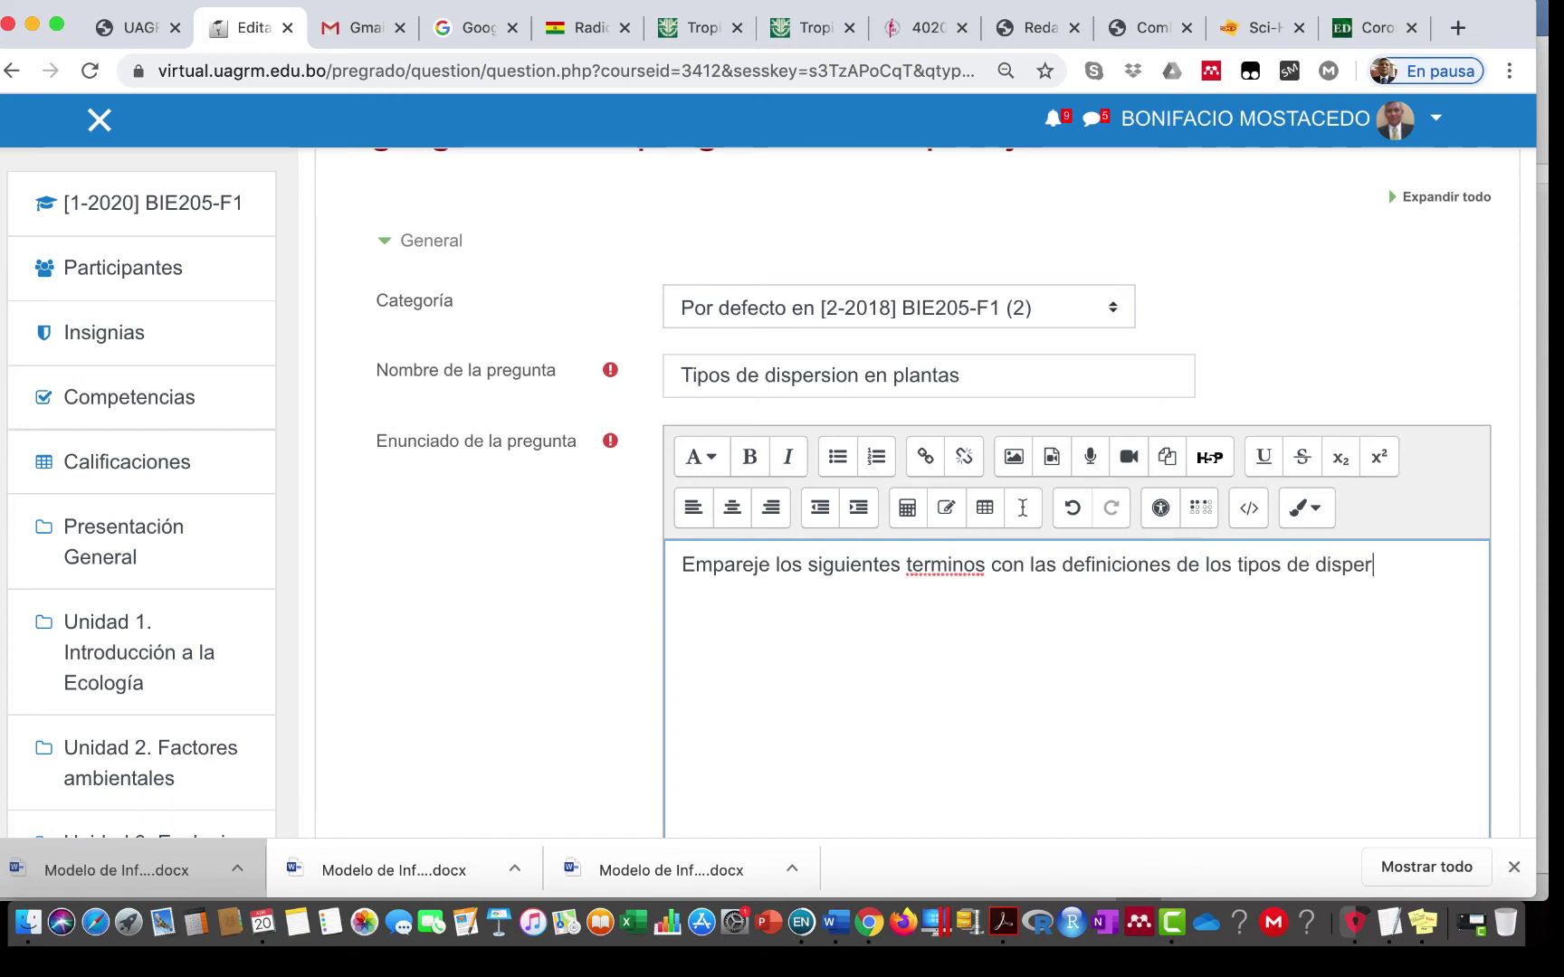
text(sion en pla)
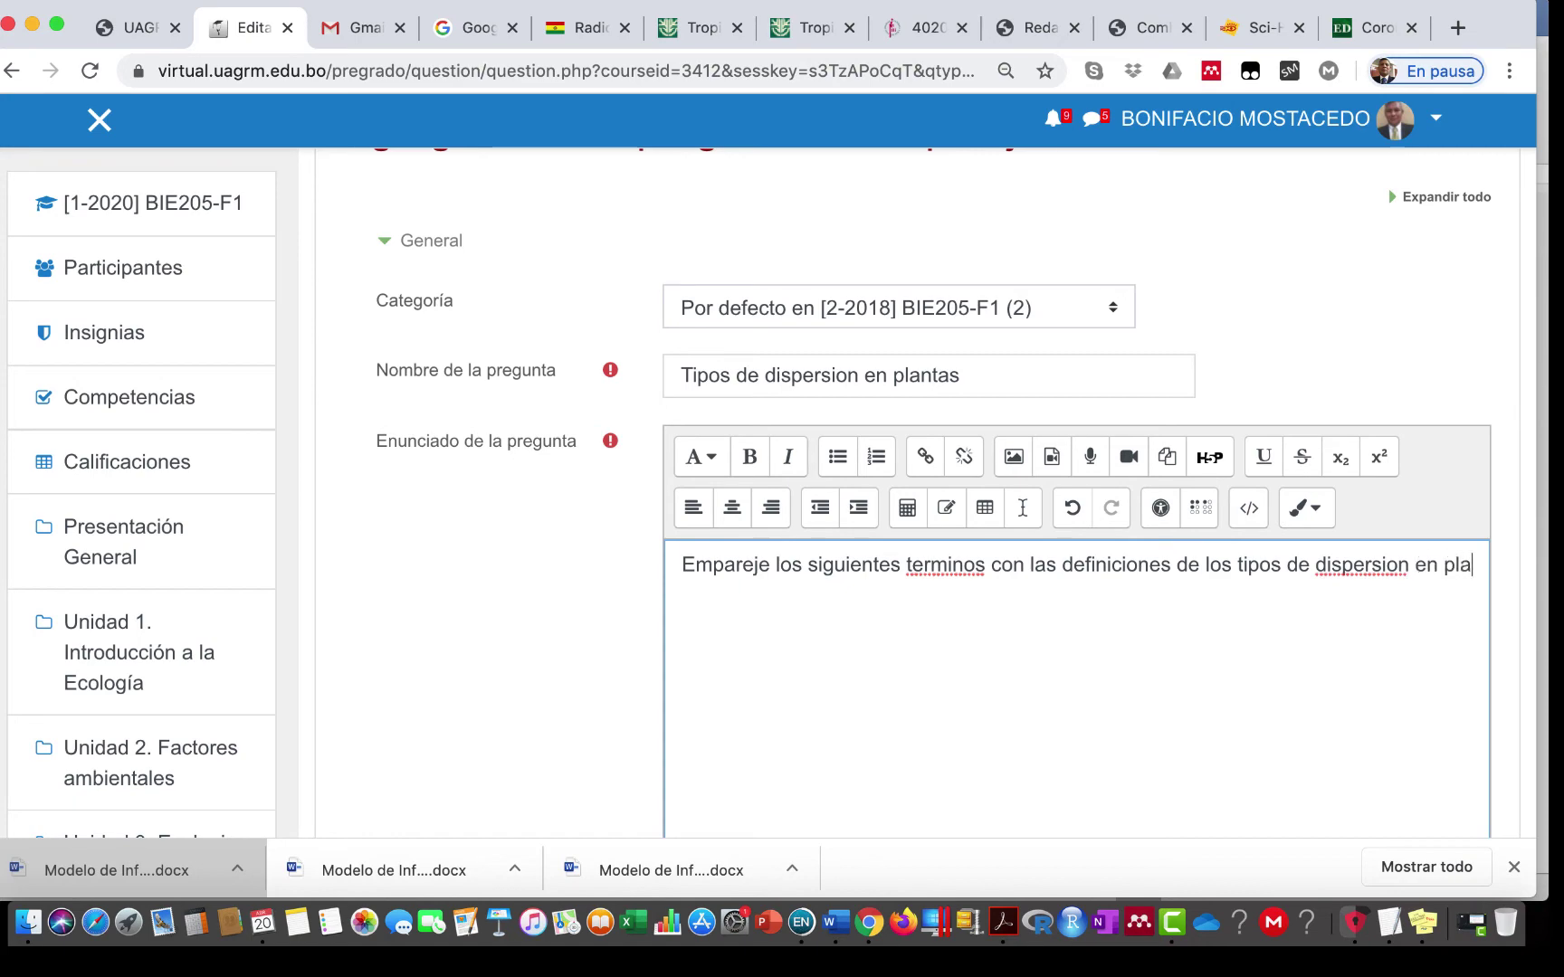
text(ntas:)
Step: Fill in the first matching pair with "Autodispersion" as Pregunta 1 and "Autocora" as its answer
scroll(1010, 608, down, 15)
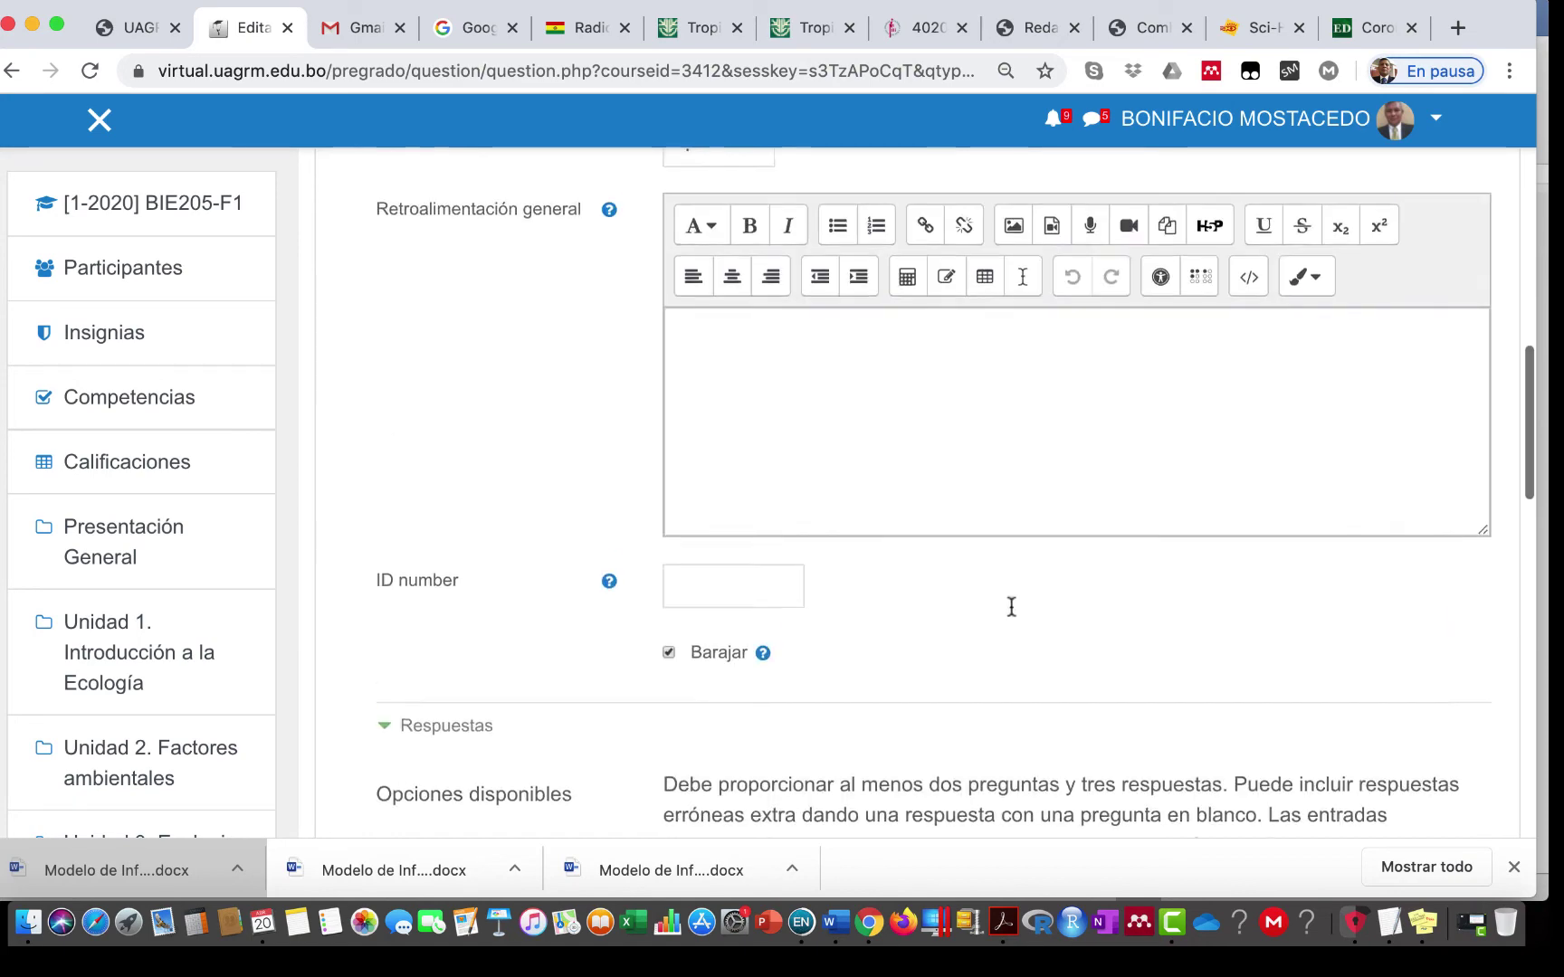
scroll(1011, 613, down, 2)
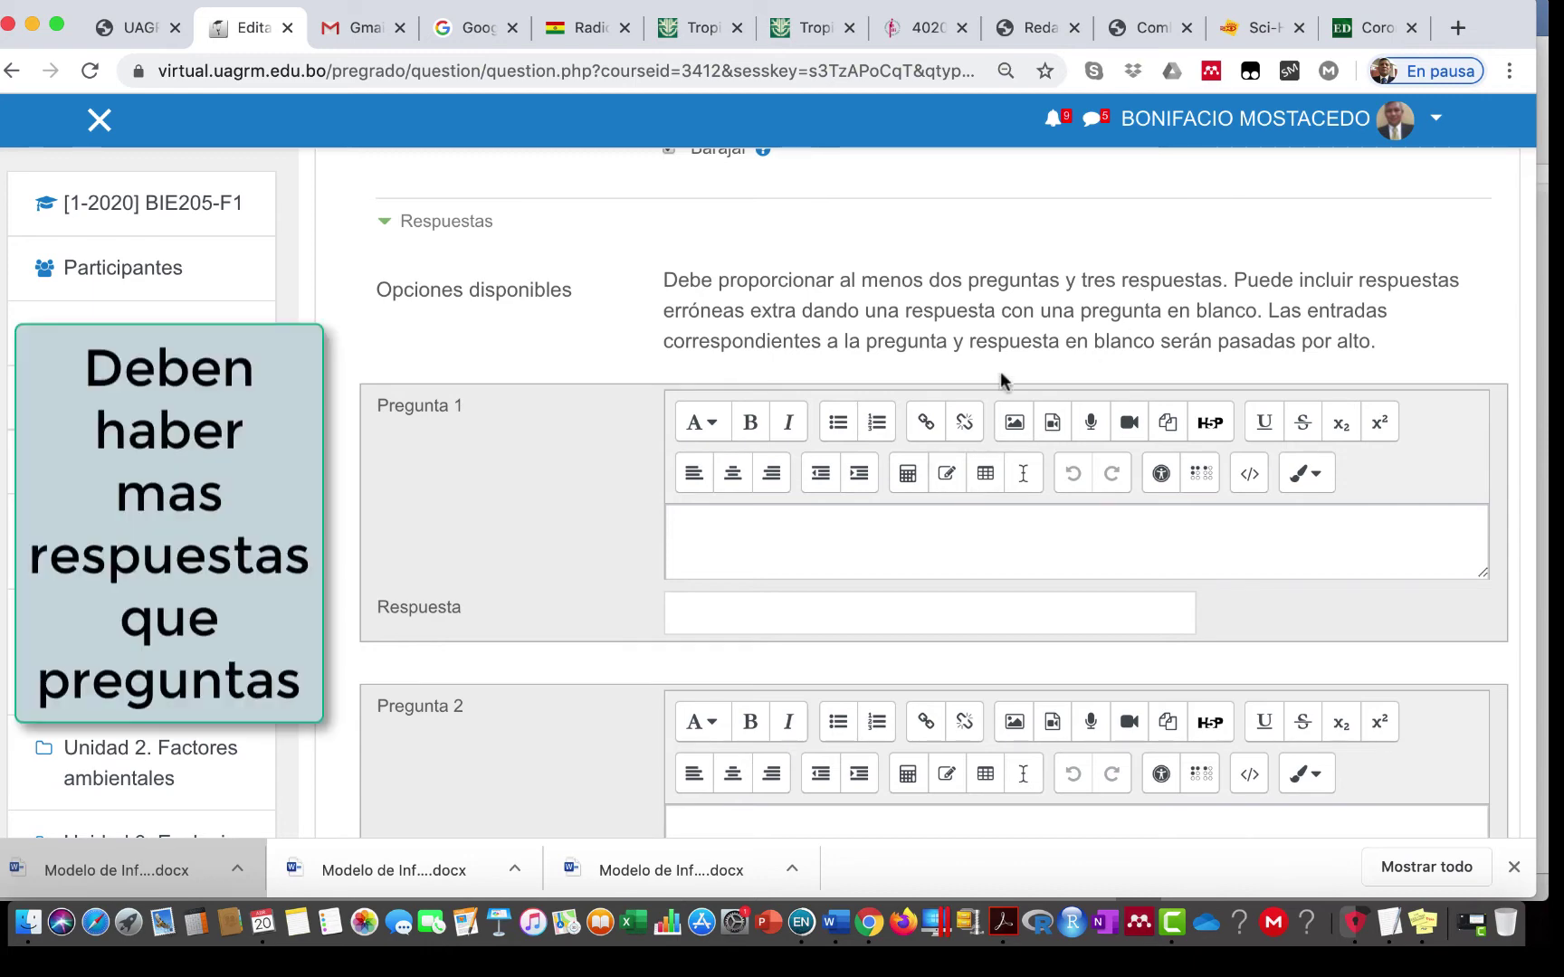
scroll(1009, 371, down, 2)
scroll(1008, 371, up, 1)
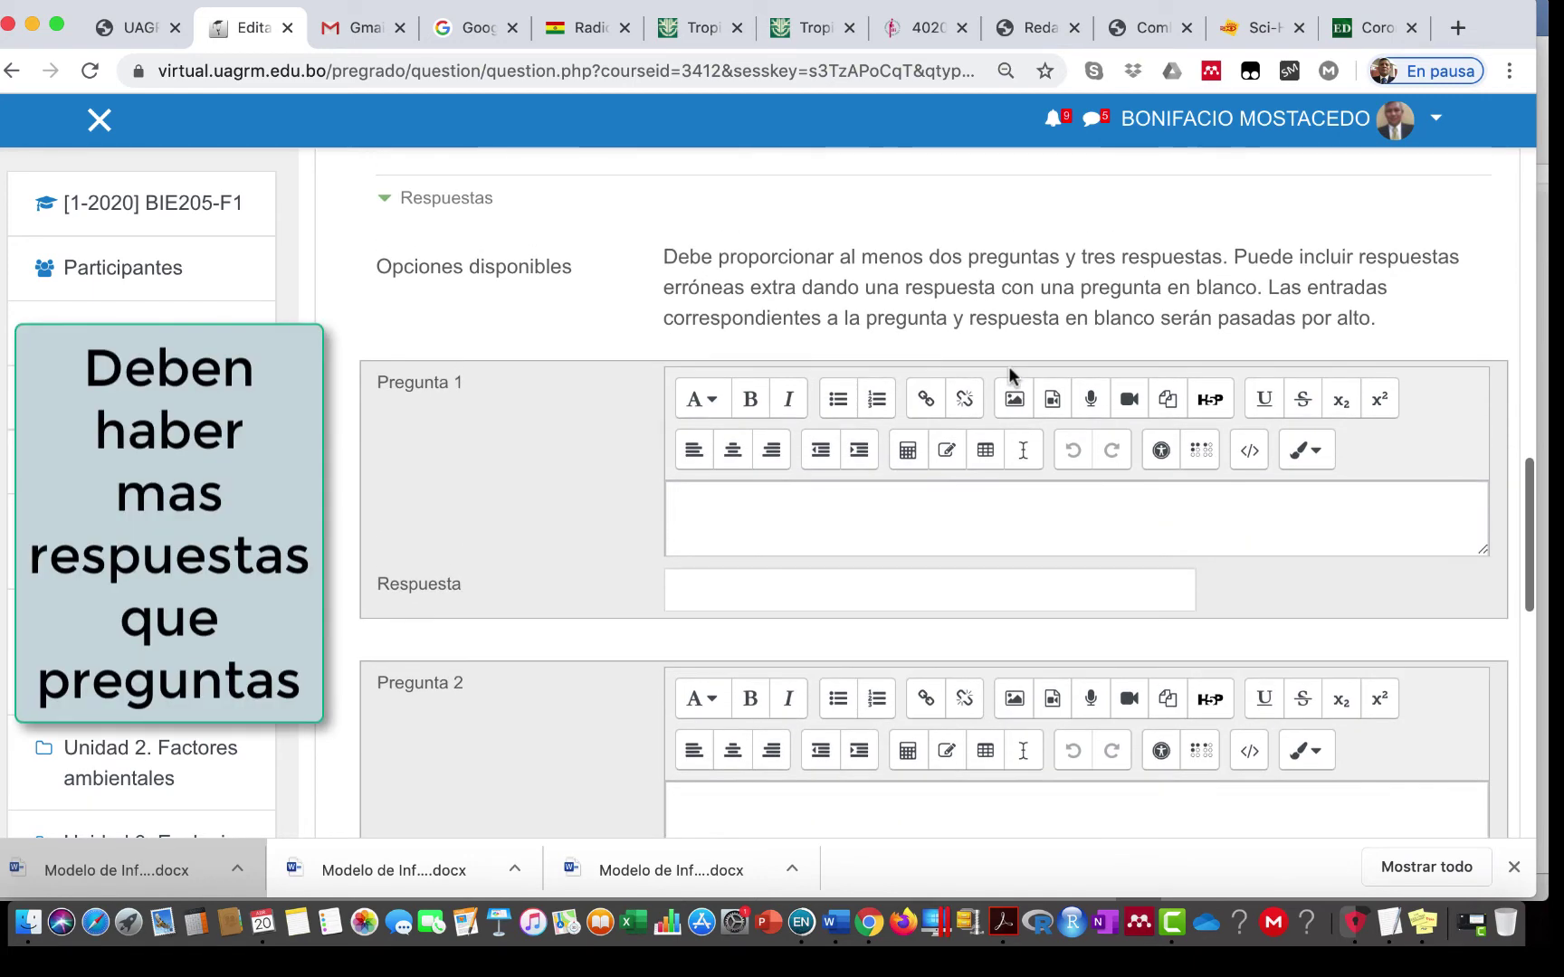
scroll(1009, 365, down, 1)
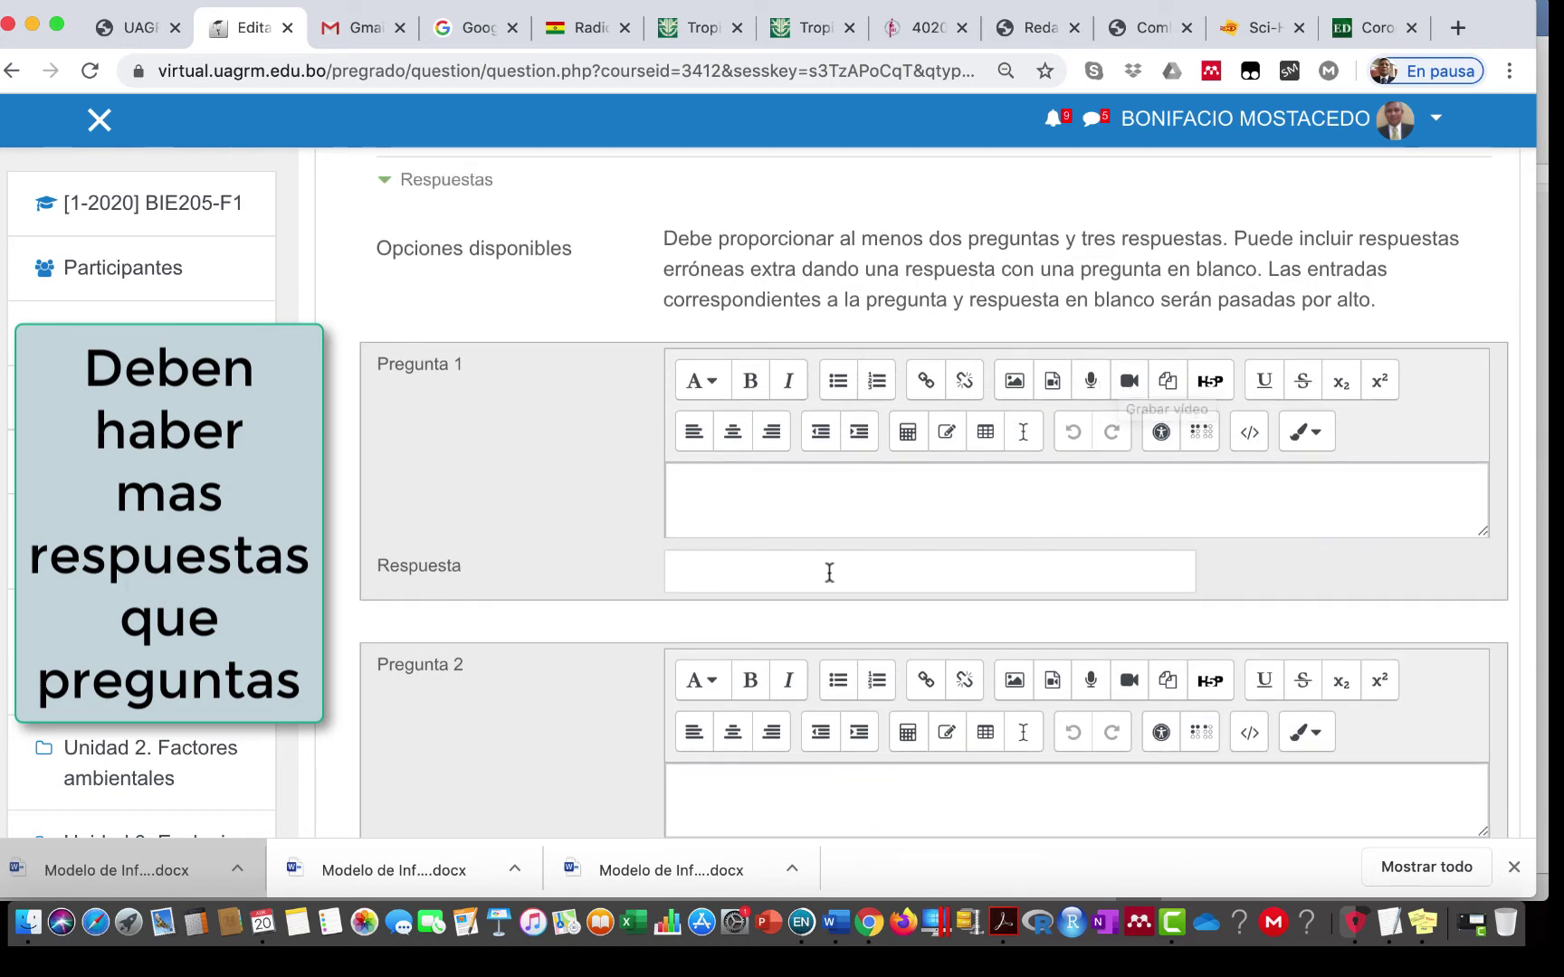
click(761, 493)
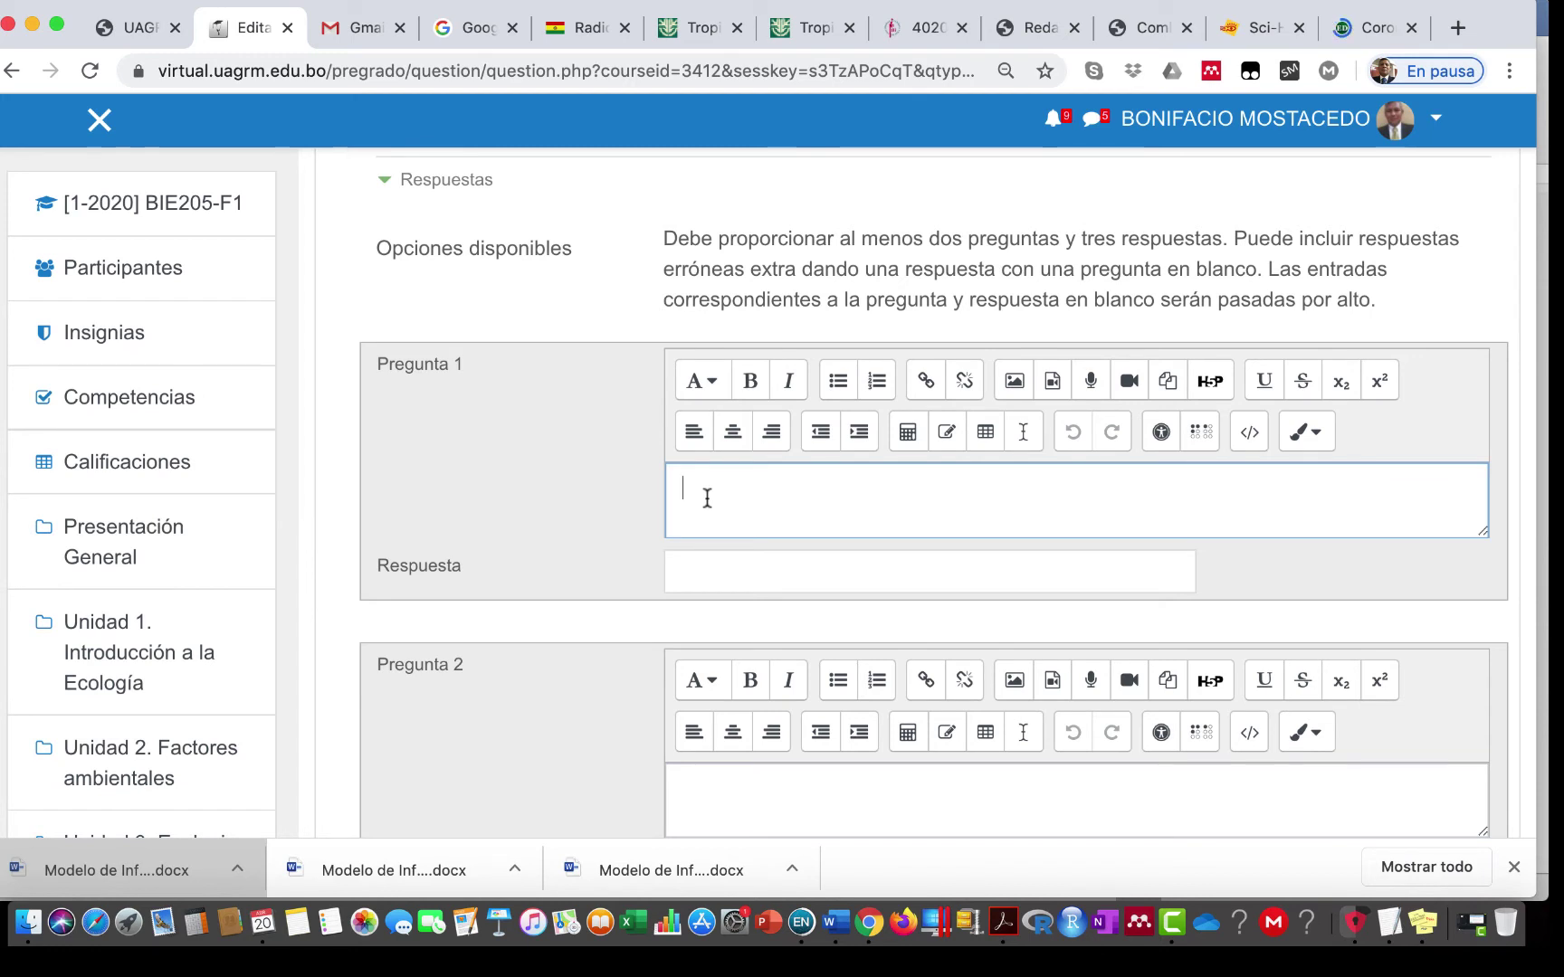
text(Autod)
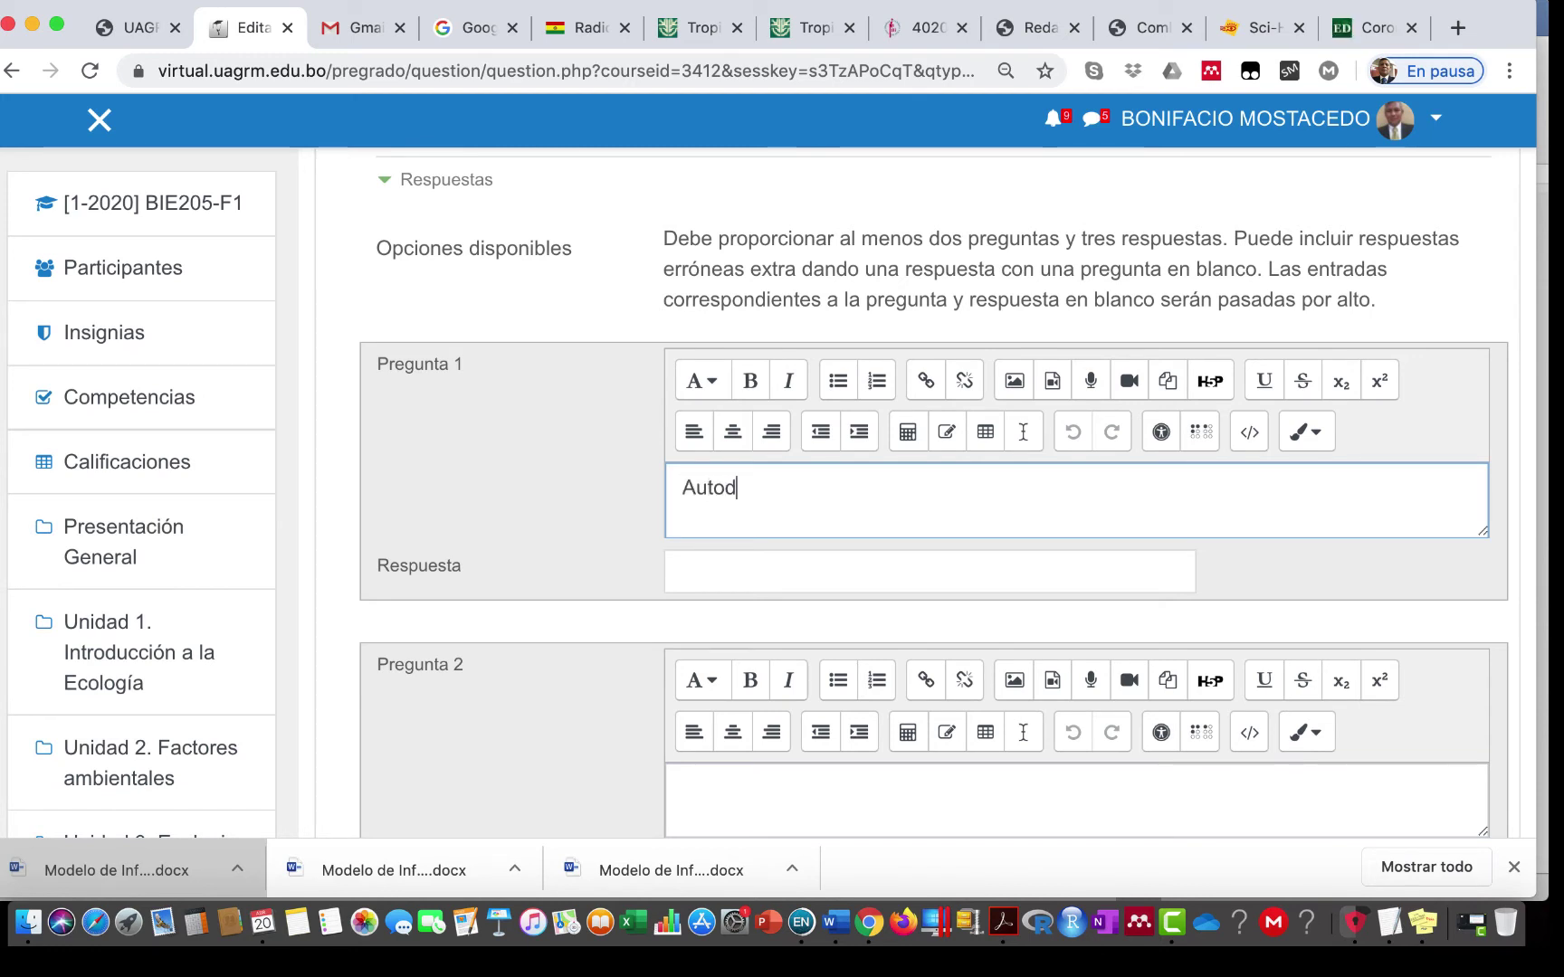
text(ispers)
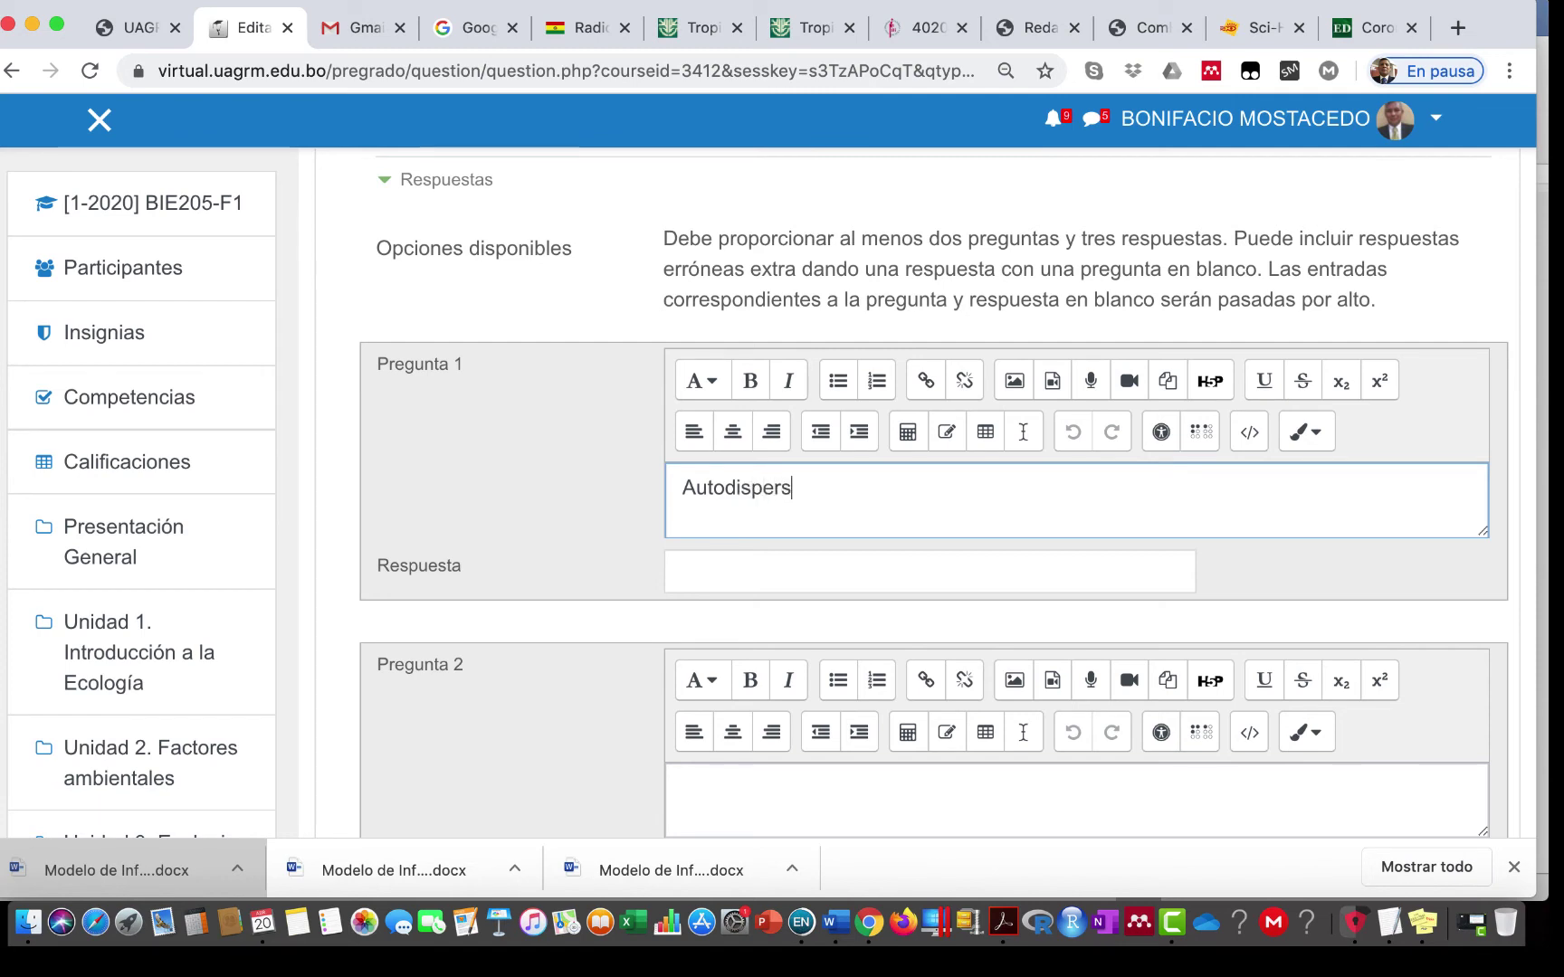
text(ion)
click(703, 573)
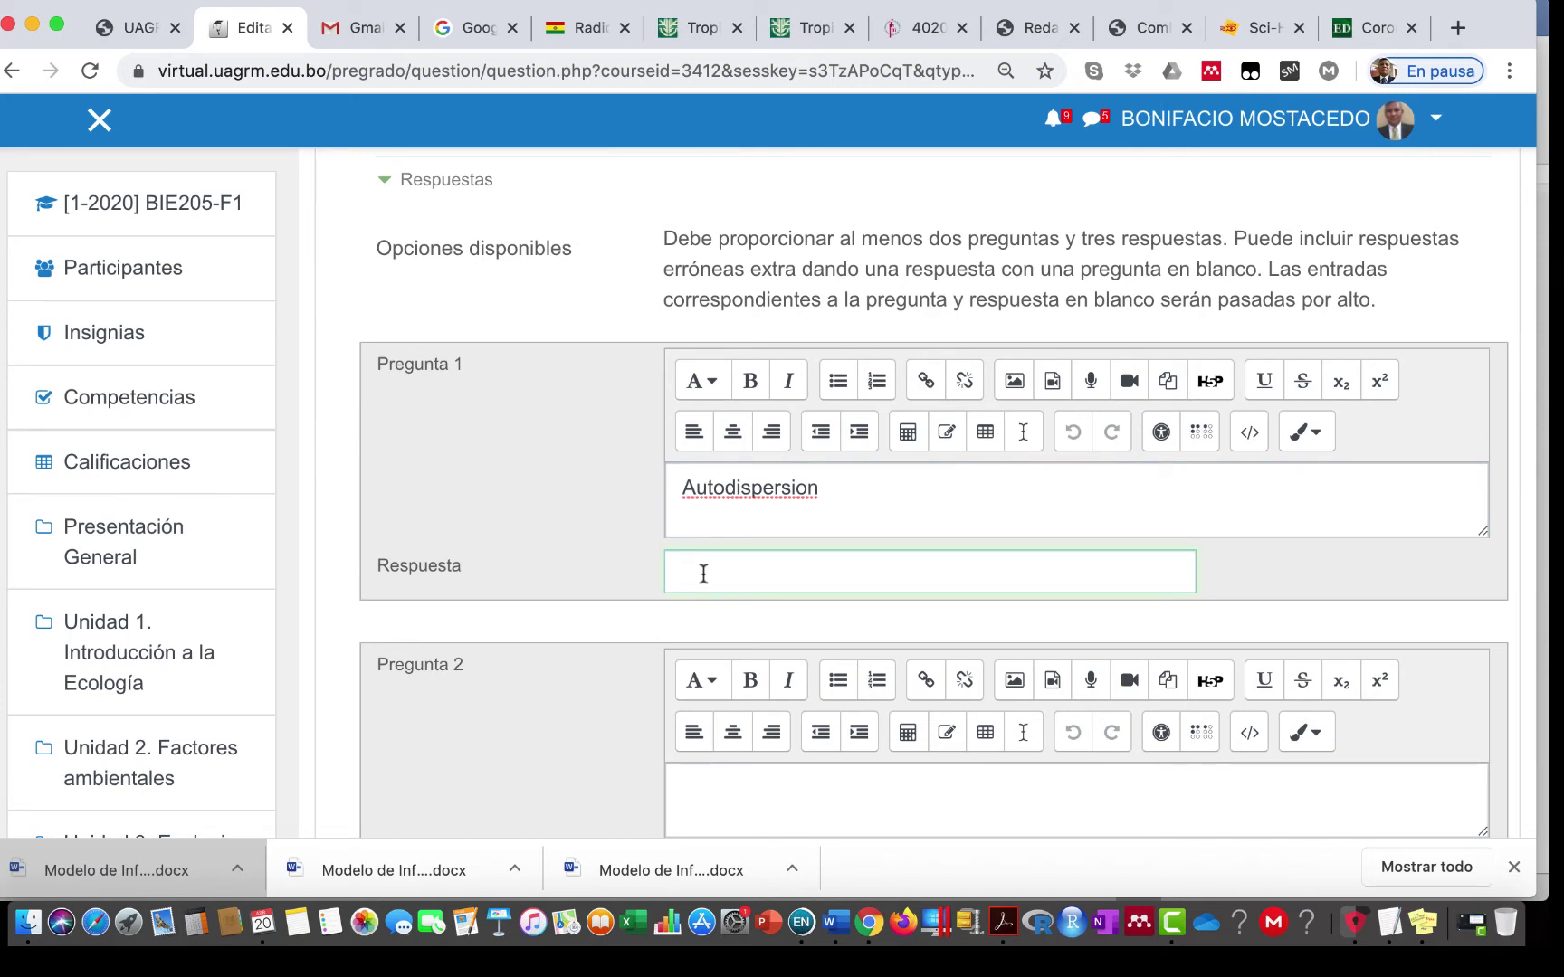
text(Autoc)
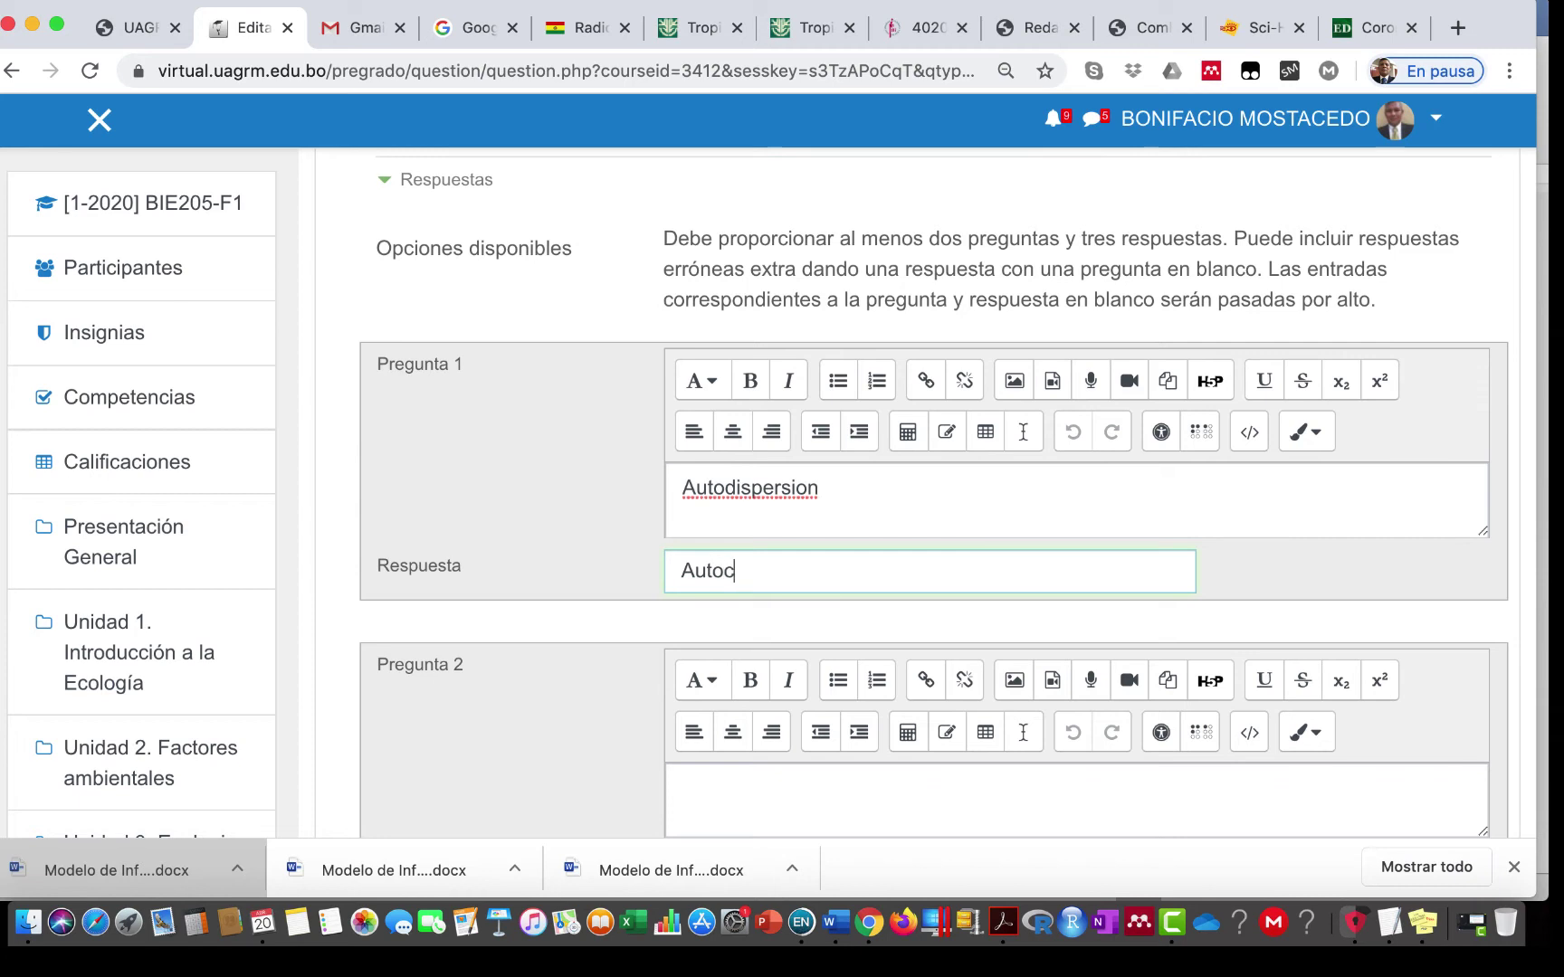
text(ora)
Step: Fill in the second matching pair with "Dispersion por viento" as Pregunta 2 and "Anemocora" as its answer
scroll(691, 639, down, 3)
click(771, 582)
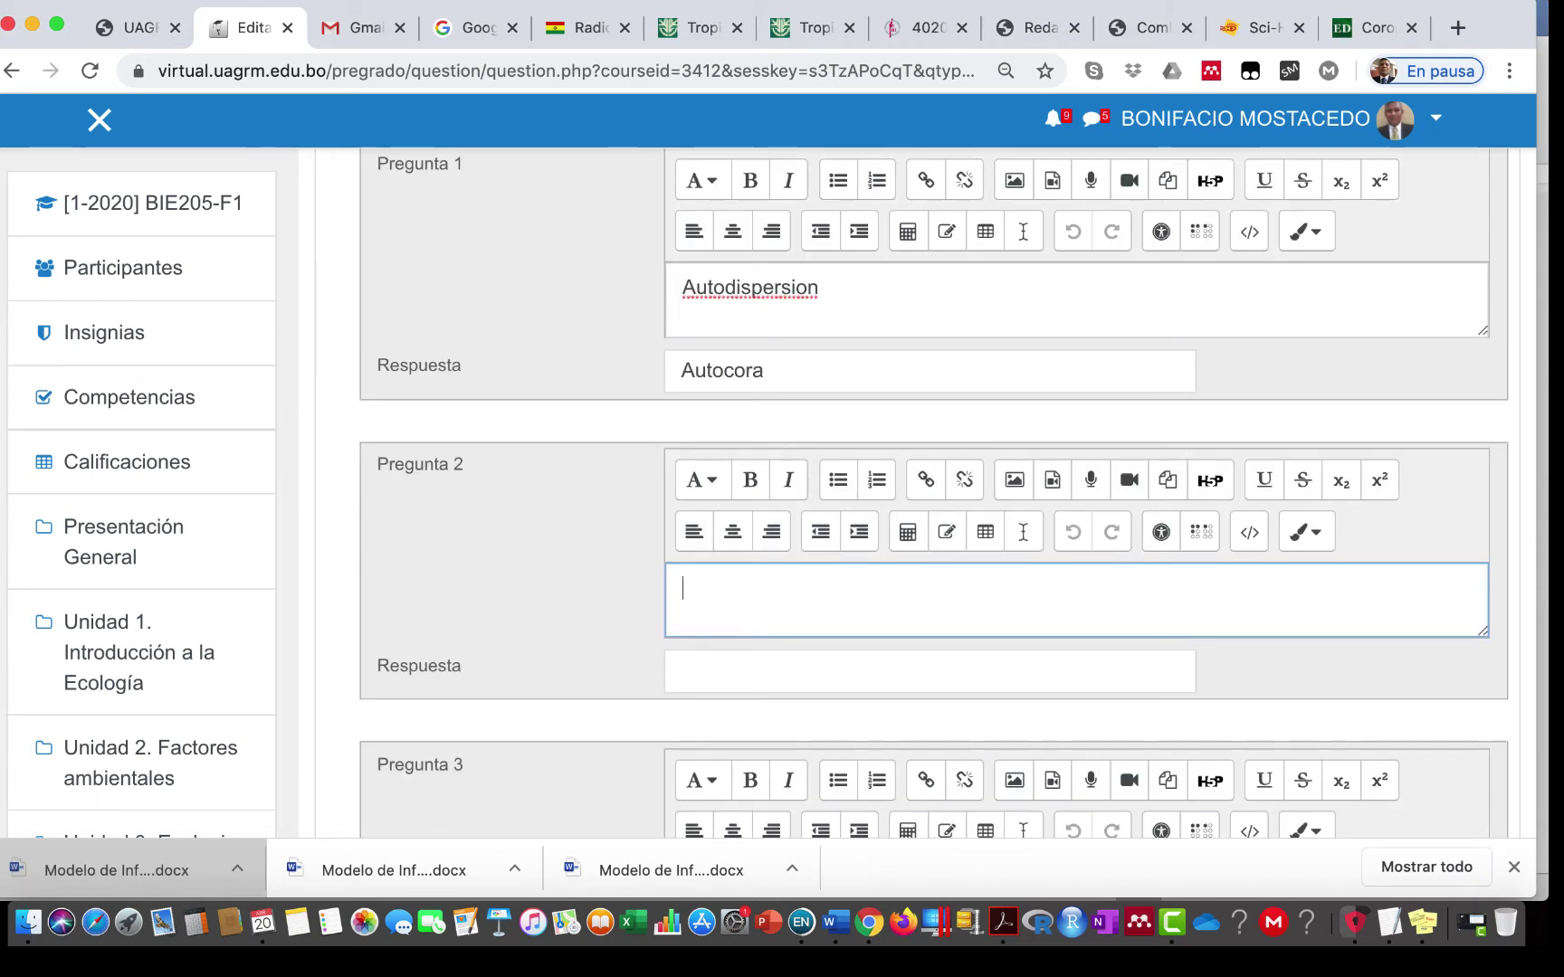
text(Ar)
key(BackSpace)
key(BackSpace)
text(Dispersion por )
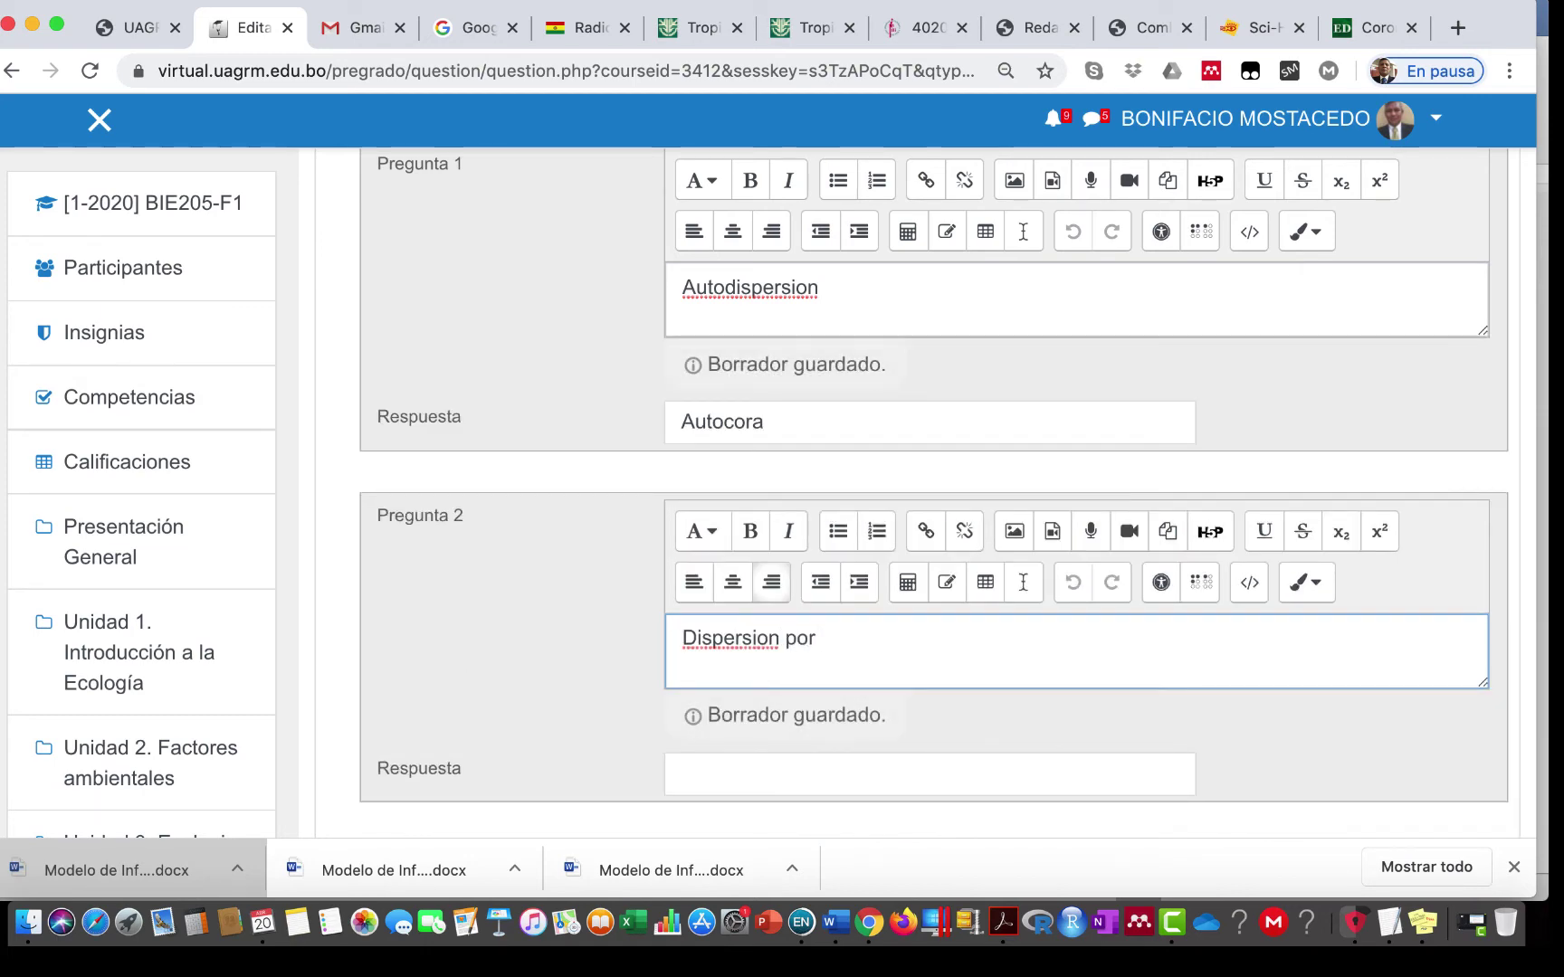
text(viento)
click(814, 774)
text(Anemocora)
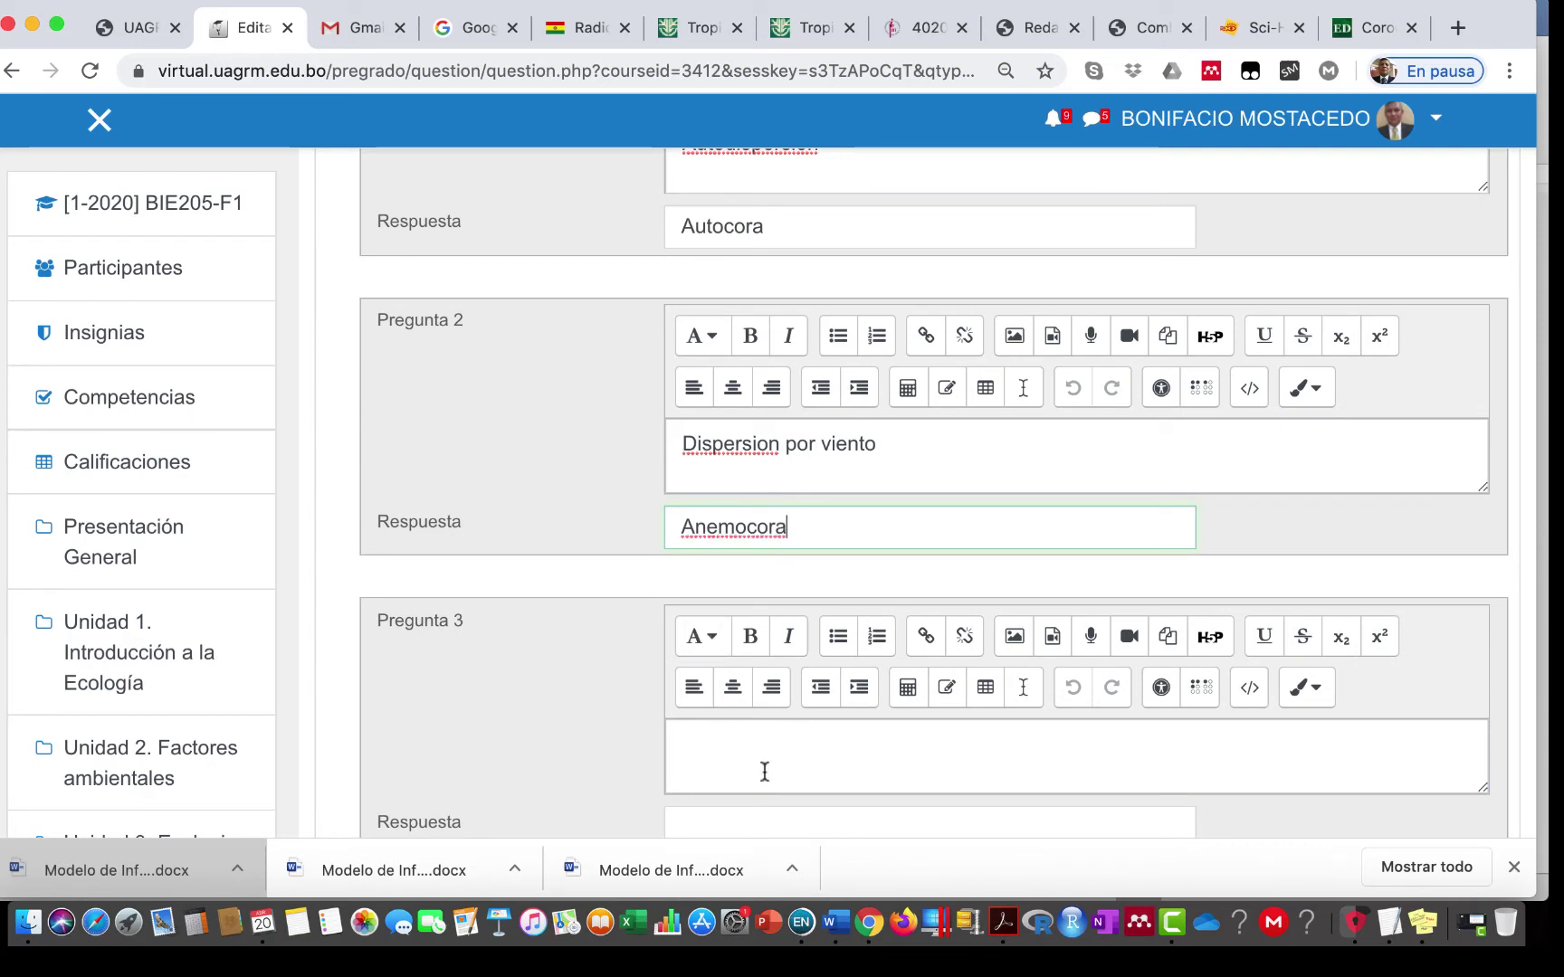
Step: Fill in the third matching pair with "Dispersion por animales" as Pregunta 3 and "Zoocoria" as its answer
click(742, 741)
text(dispe)
key(BackSpace)
key(BackSpace)
key(BackSpace)
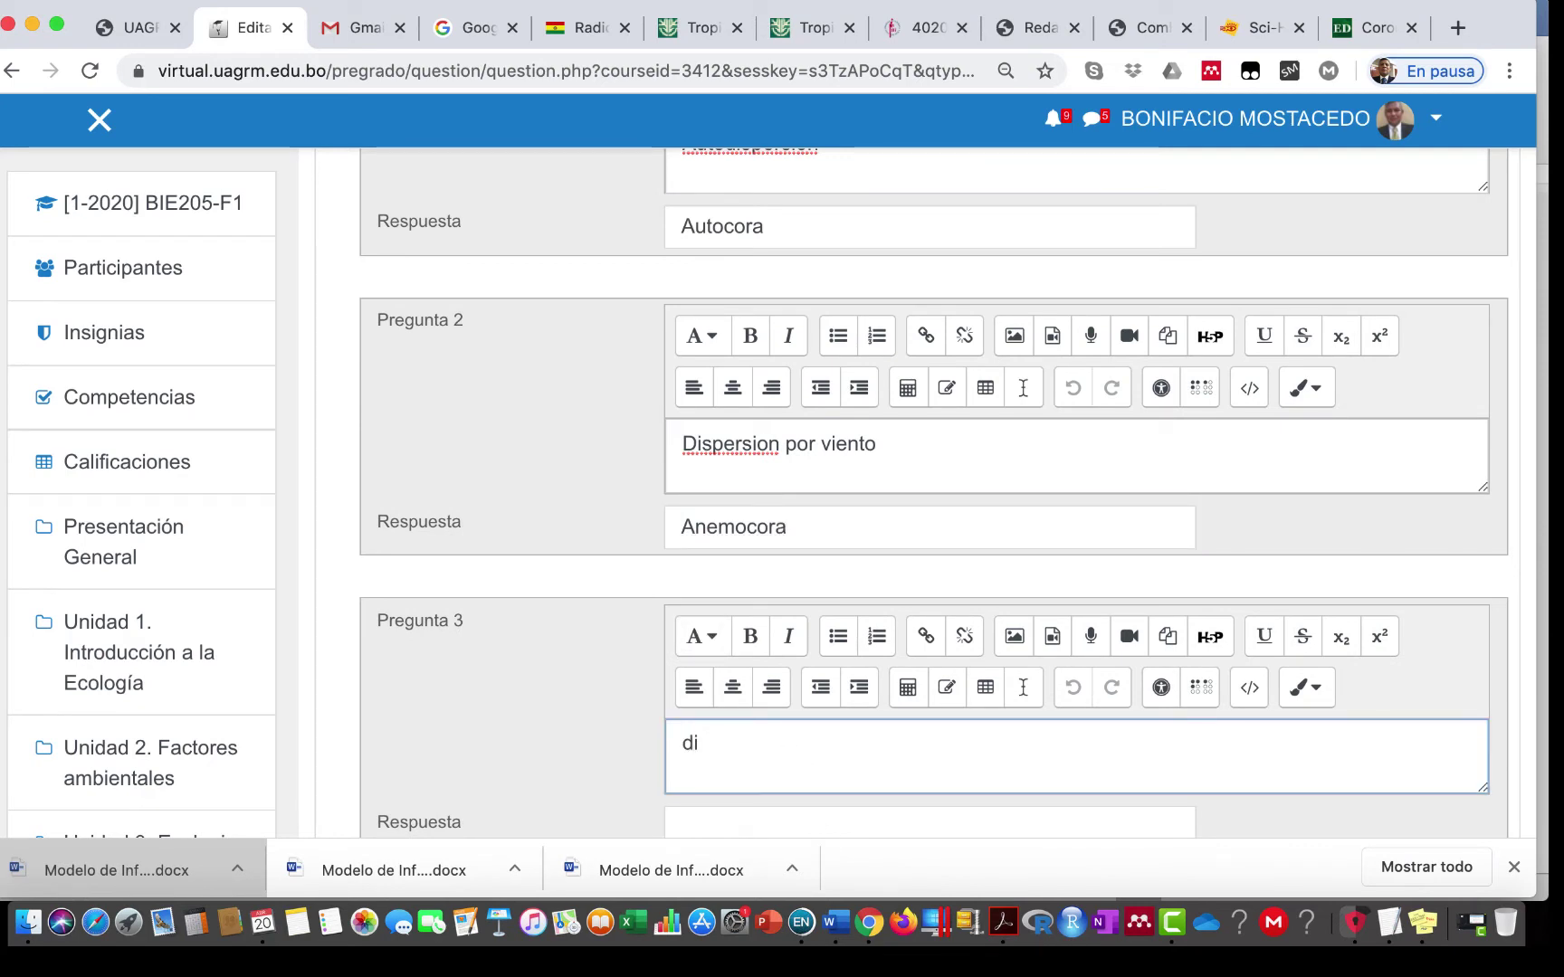
key(BackSpace)
key(BackSpace)
text(Di)
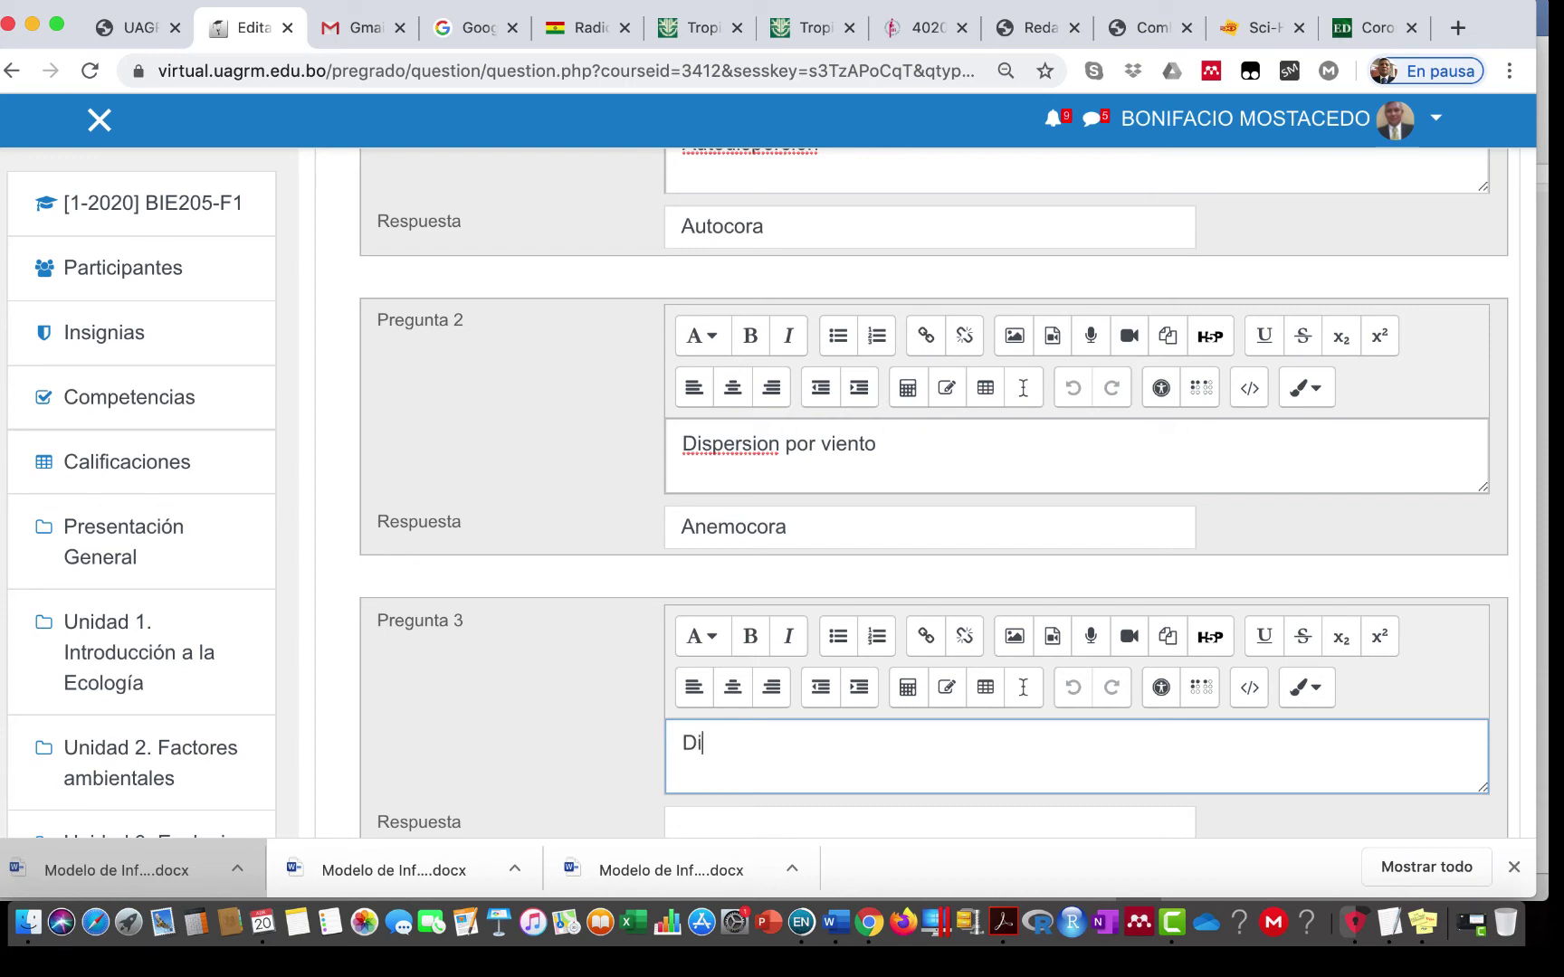
text(spersion por)
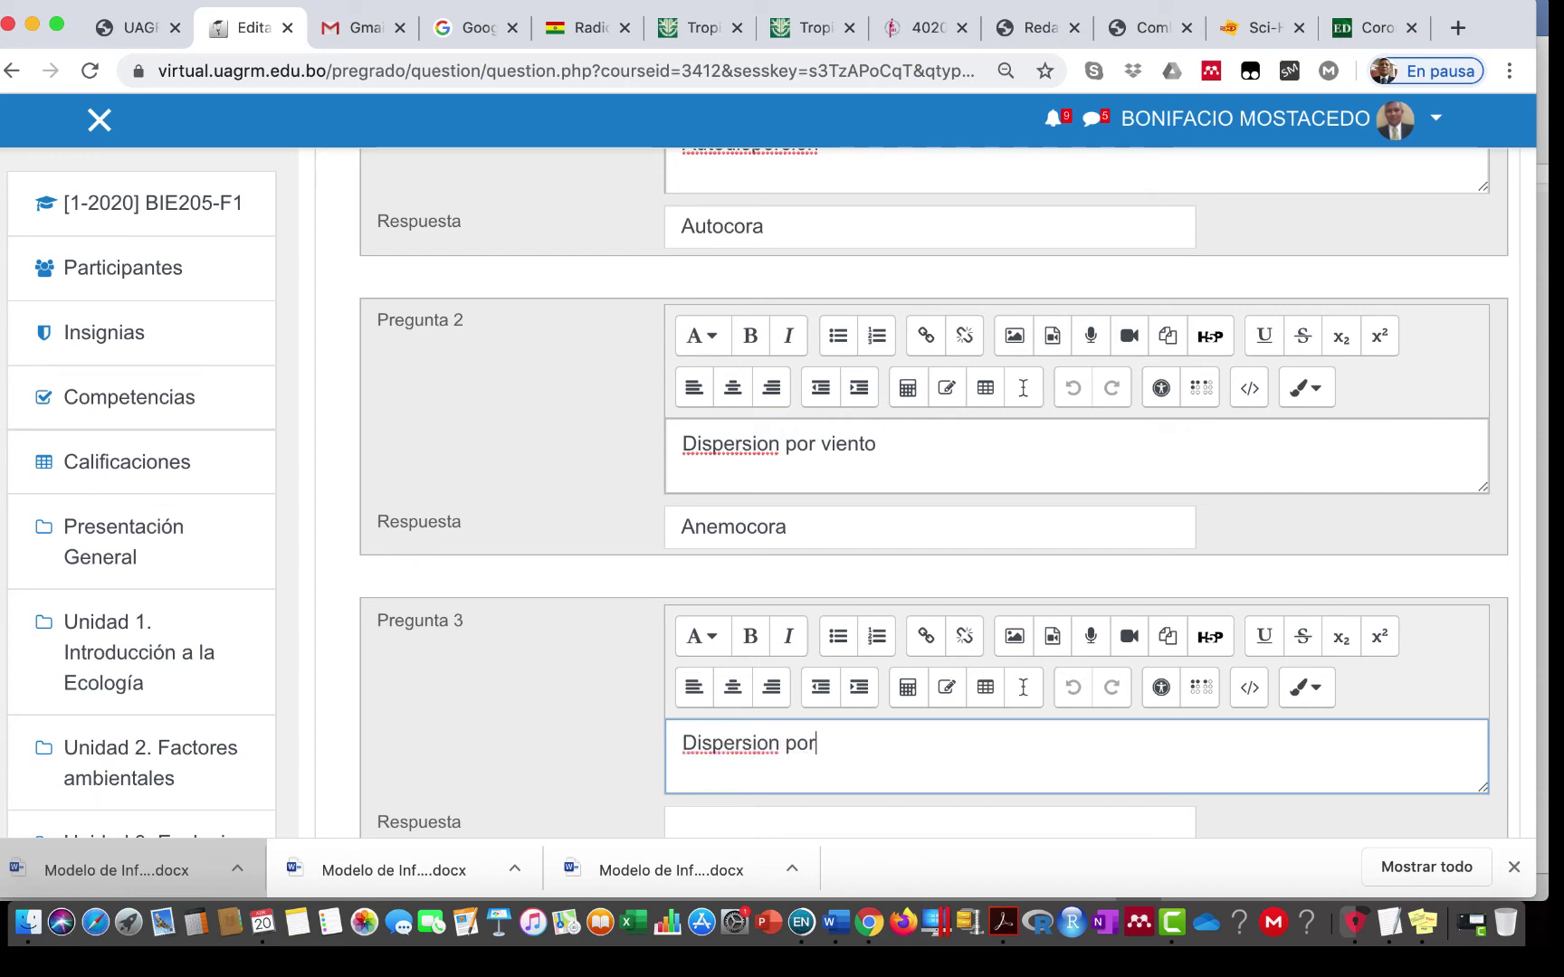
text( animales)
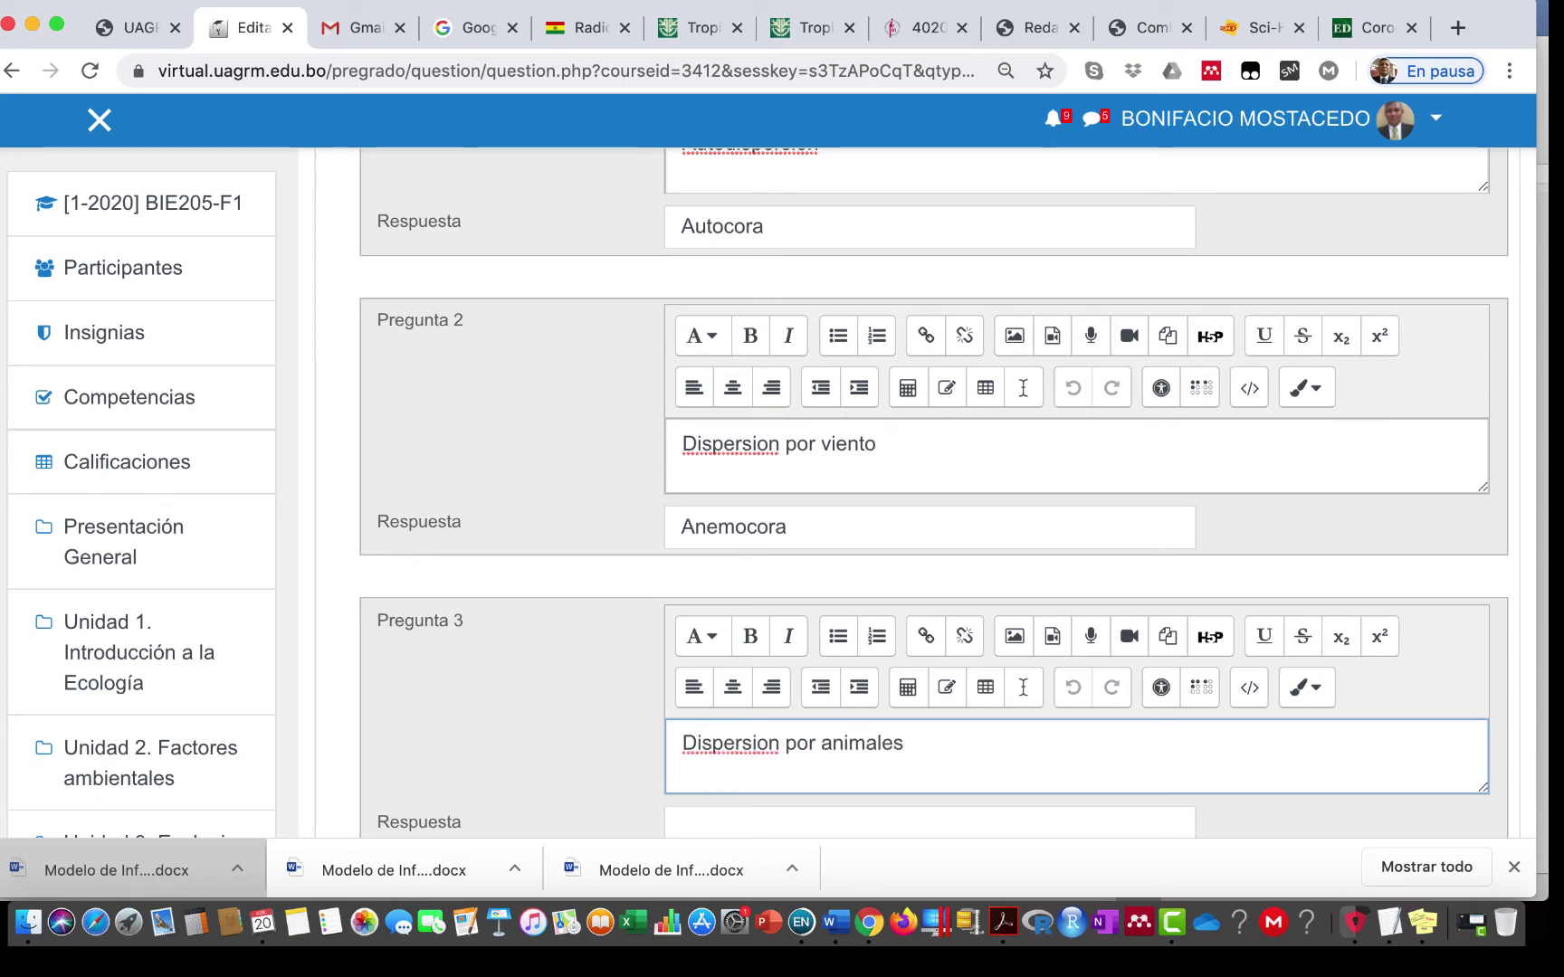
scroll(946, 492, down, 3)
click(782, 667)
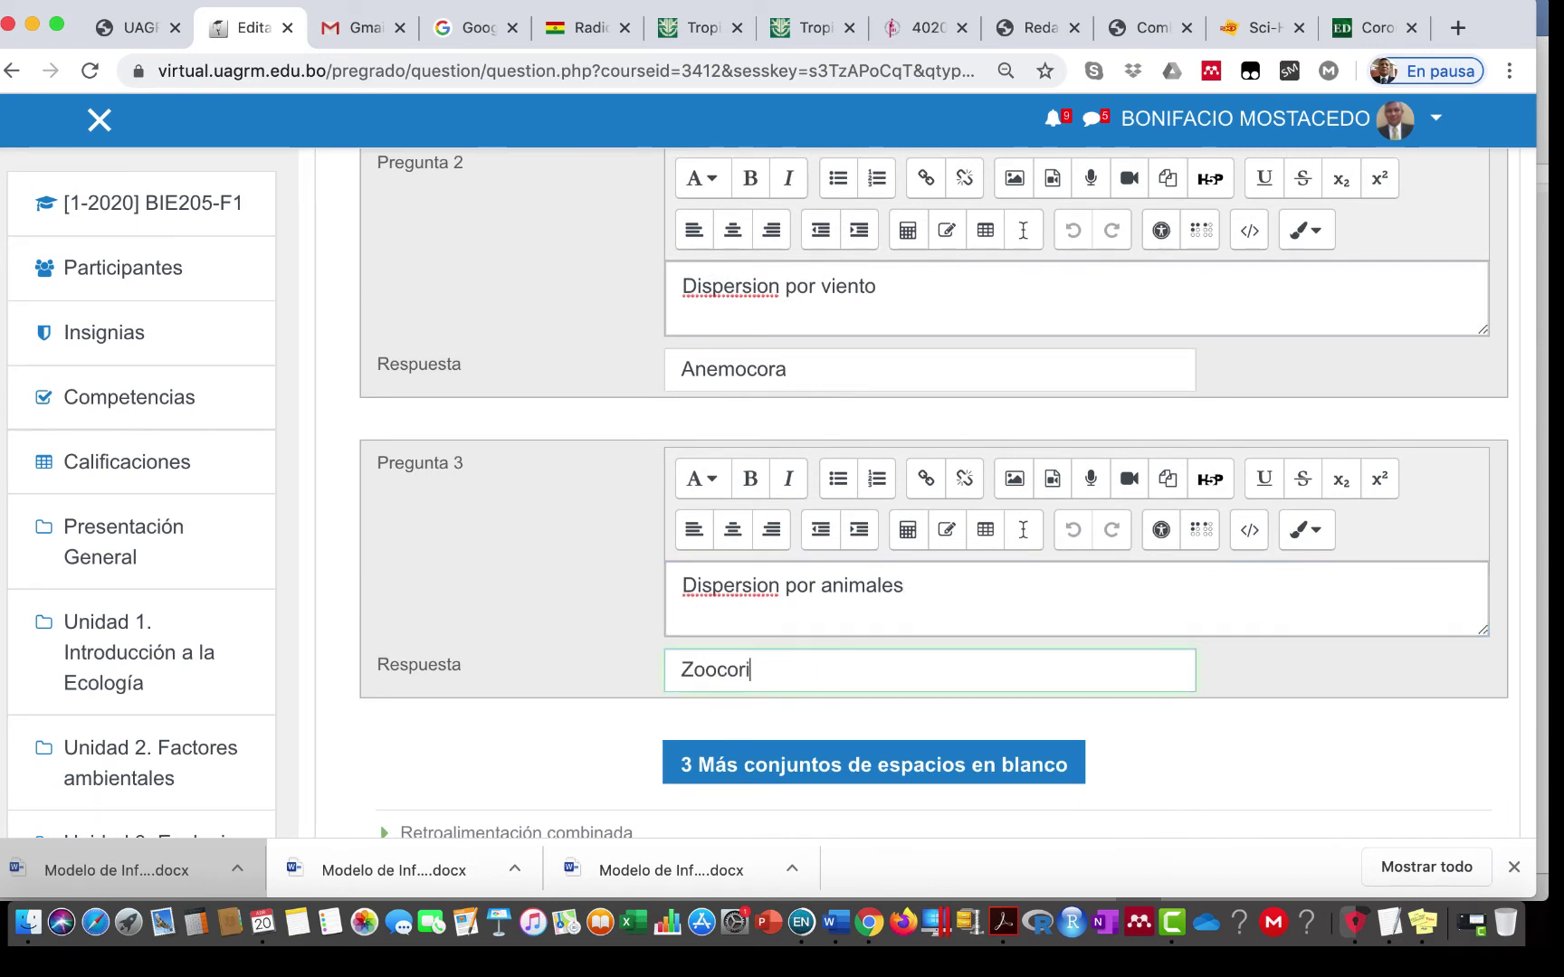
Step: Correct the answer of Pregunta 2 to "Anemocoria"
click(775, 369)
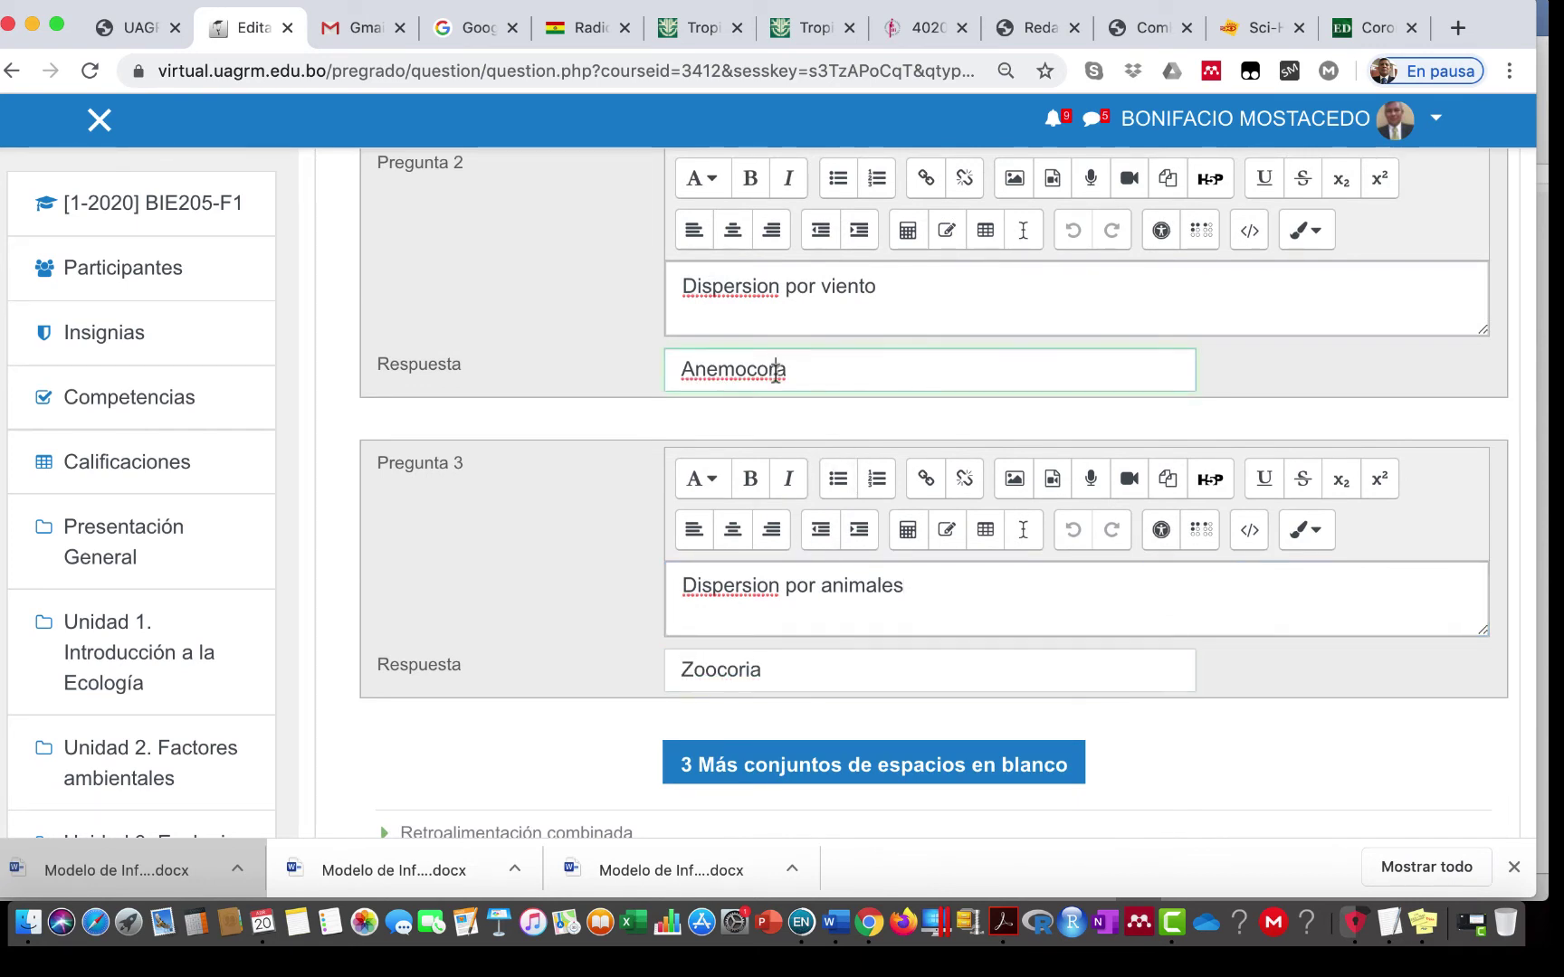
text(i)
scroll(803, 468, up, 3)
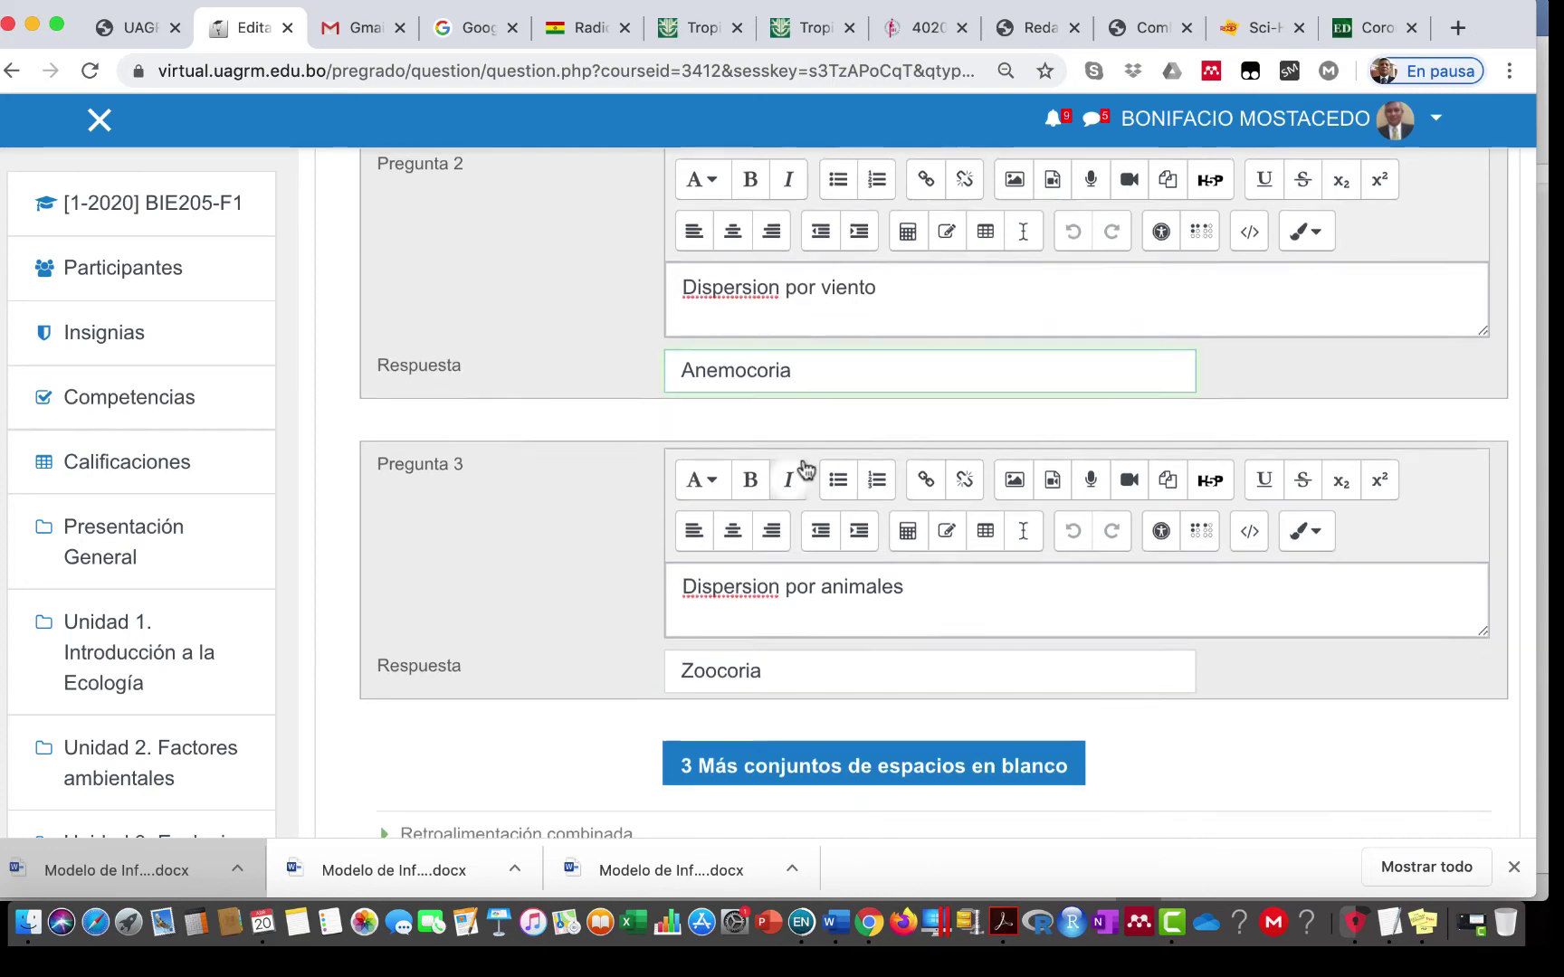
Step: Correct the answer of Pregunta 1 to "Autocoria" and add three more blank question sets
click(756, 311)
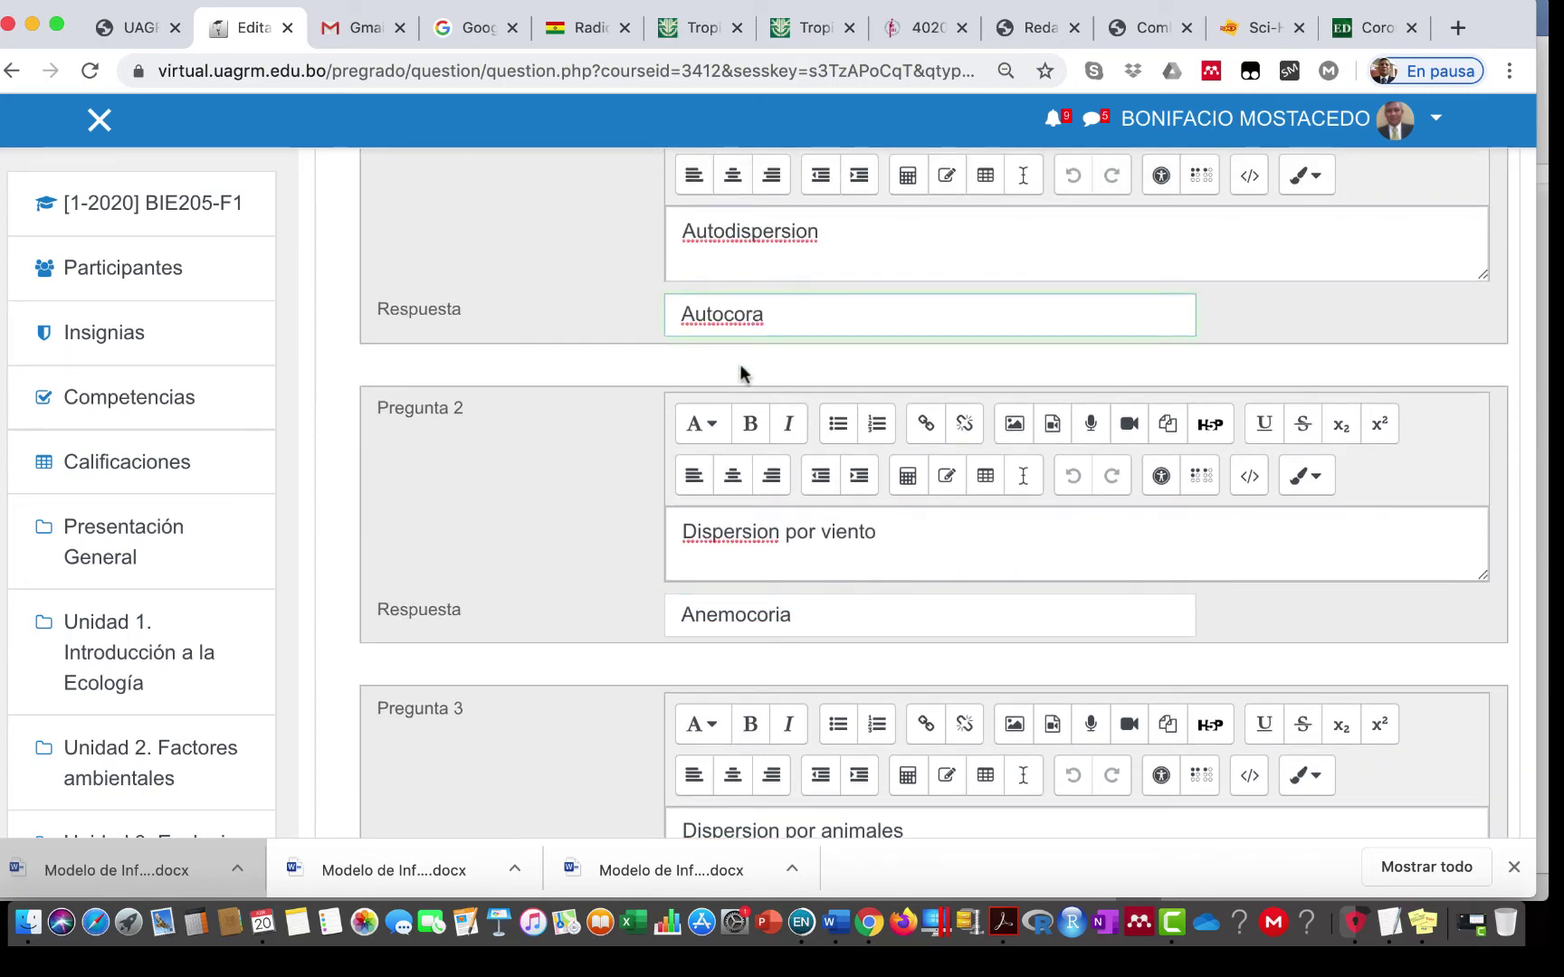
text(i)
scroll(794, 444, down, 7)
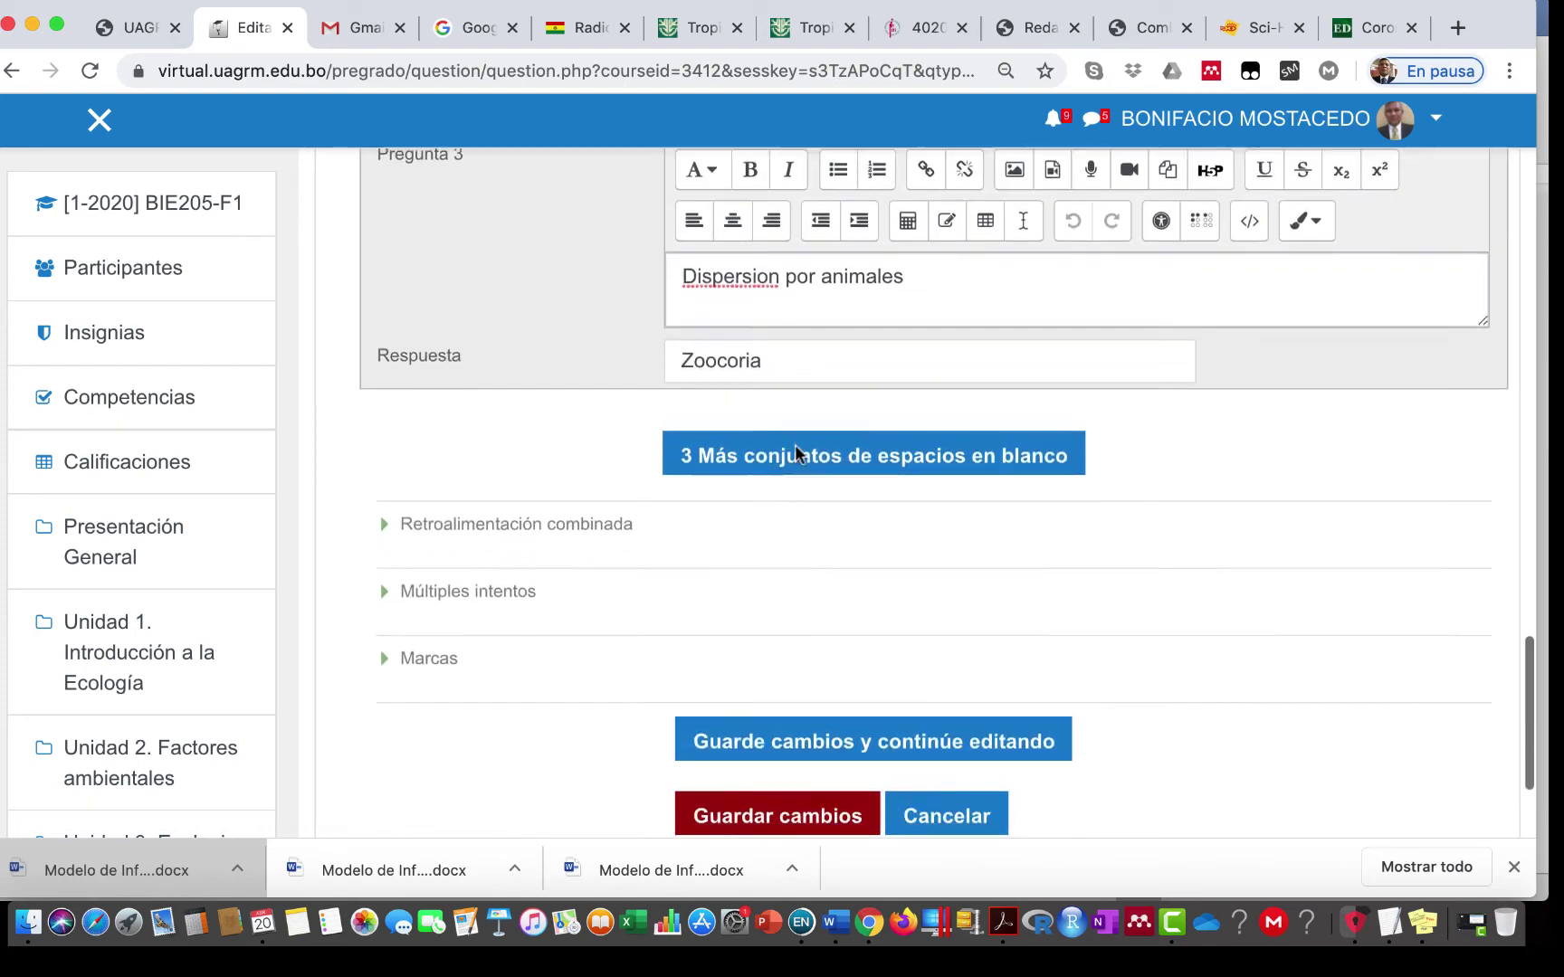
scroll(826, 462, up, 5)
scroll(827, 452, down, 2)
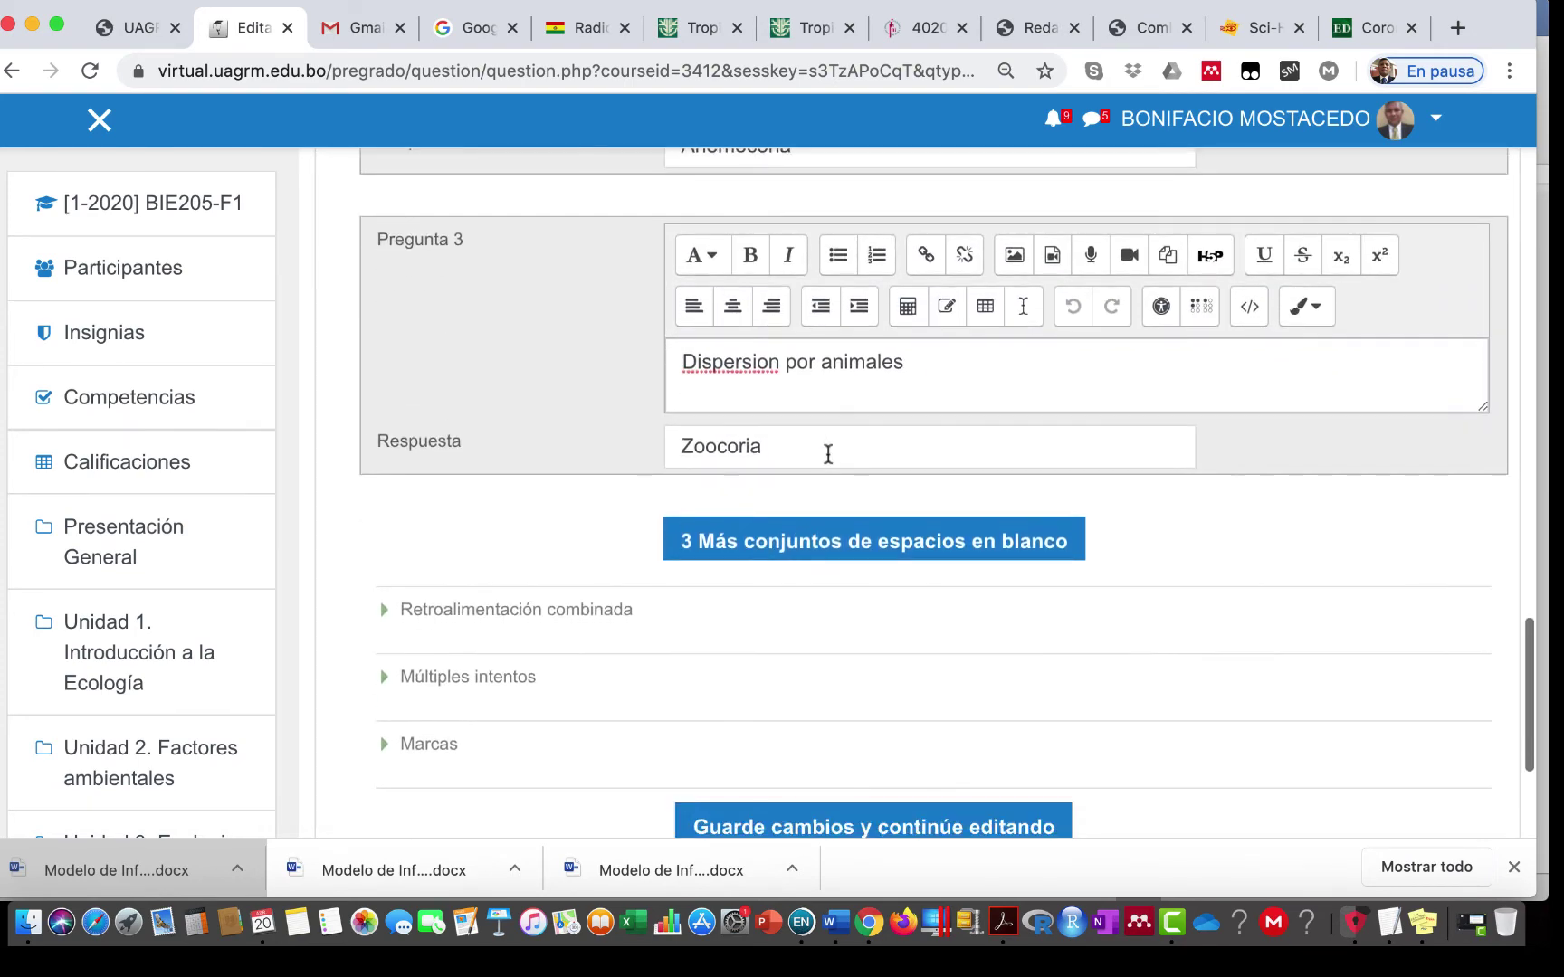
click(842, 549)
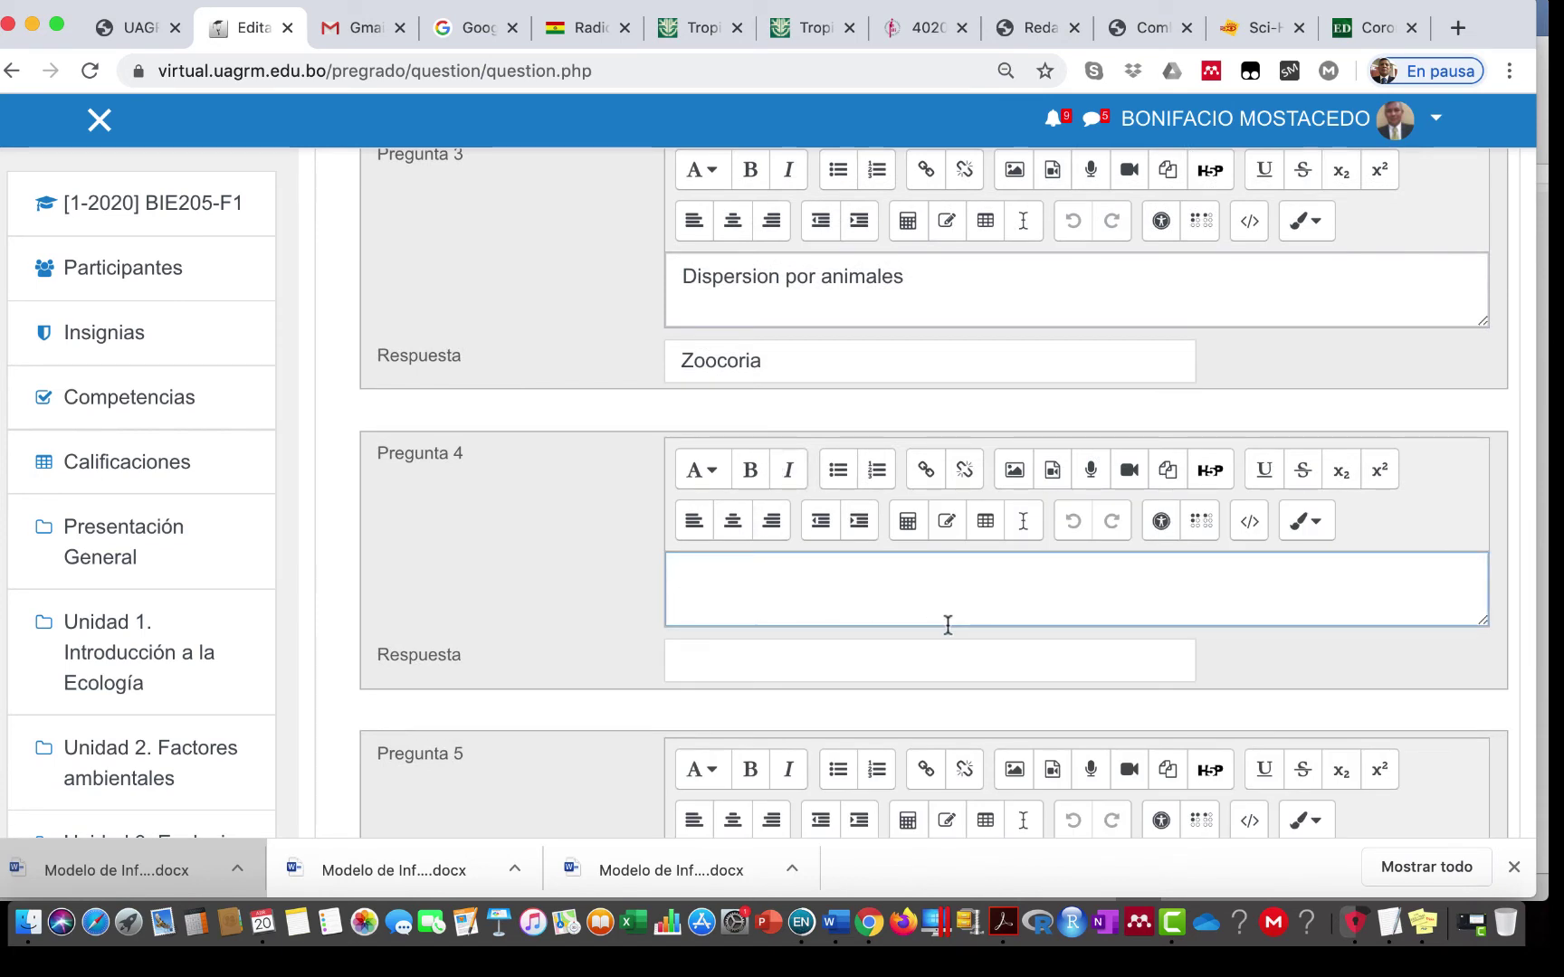
Step: Fill in the fourth matching pair with "Dispersion por agua" in italics as Pregunta 4 and "Hidrocoria" as its answer
key(super+i)
text(di)
key(BackSpace)
key(BackSpace)
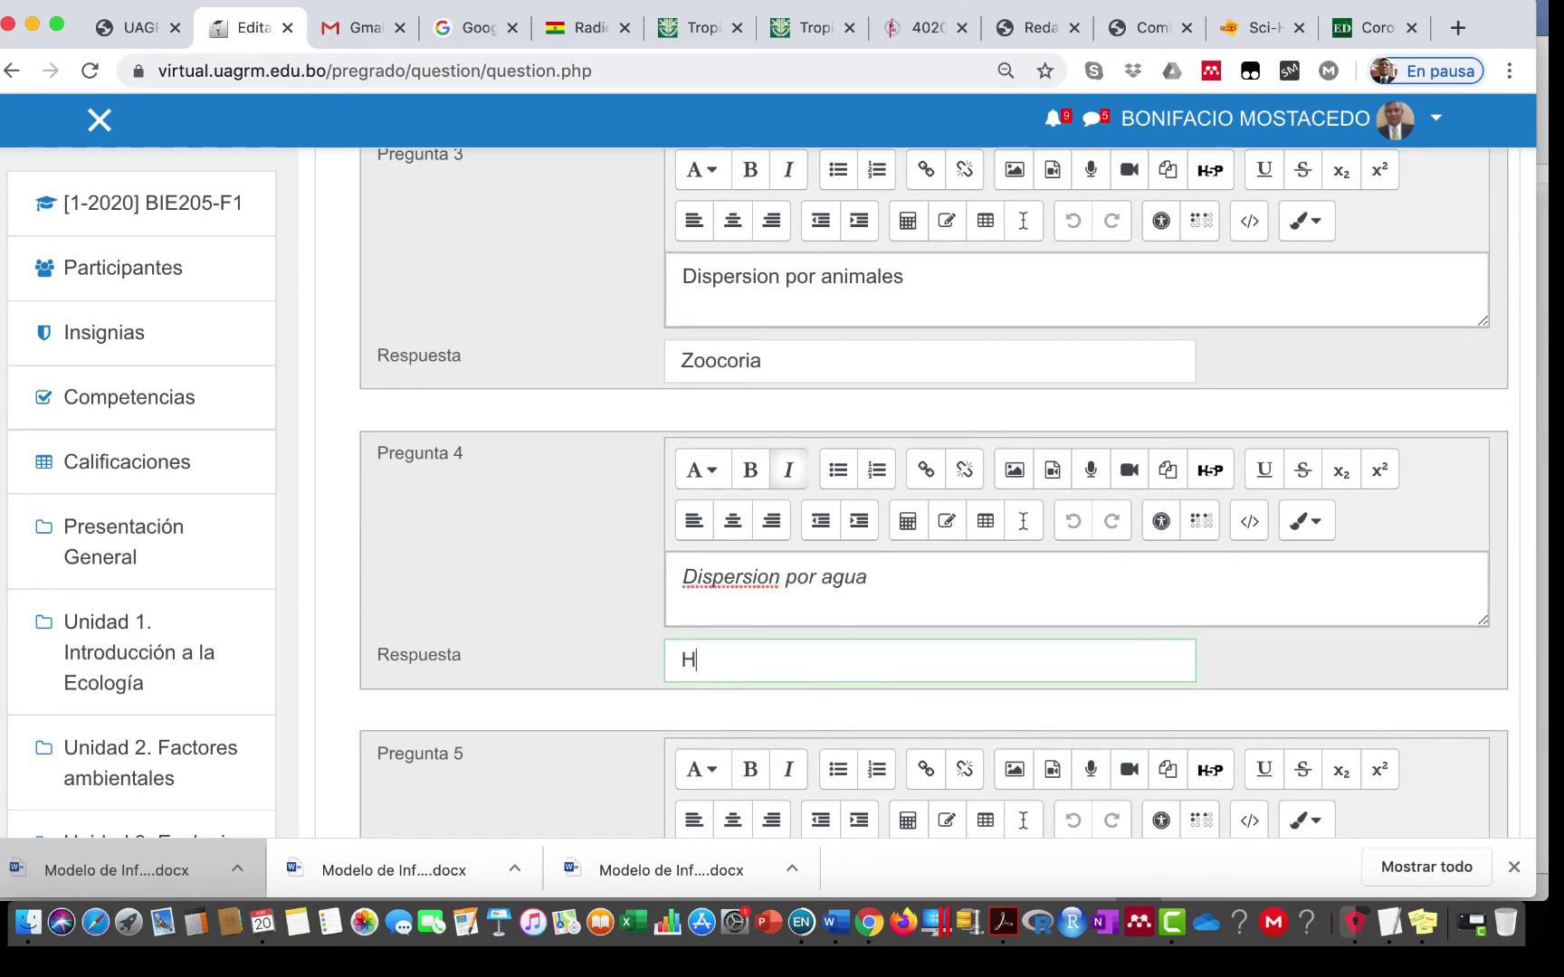
text(idrog)
Step: Add two wrong answers without question text: "jdajdajd" for Pregunta 5 and "uuqieuoaueoqu" for Pregunta 6
scroll(562, 612, up, 10)
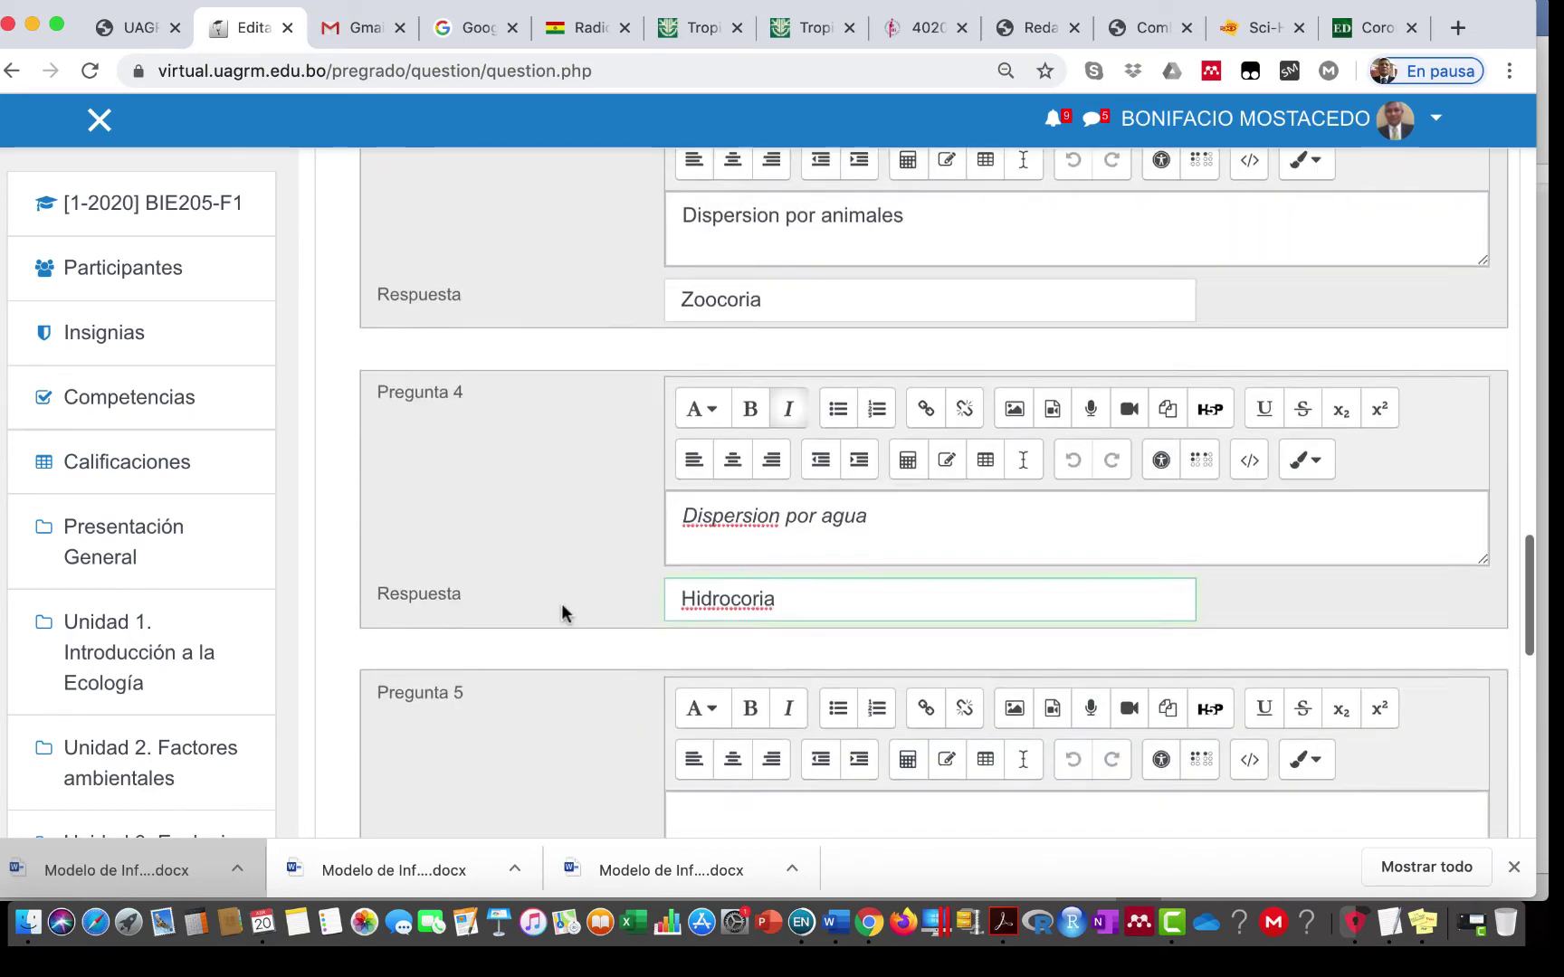
scroll(561, 603, up, 2)
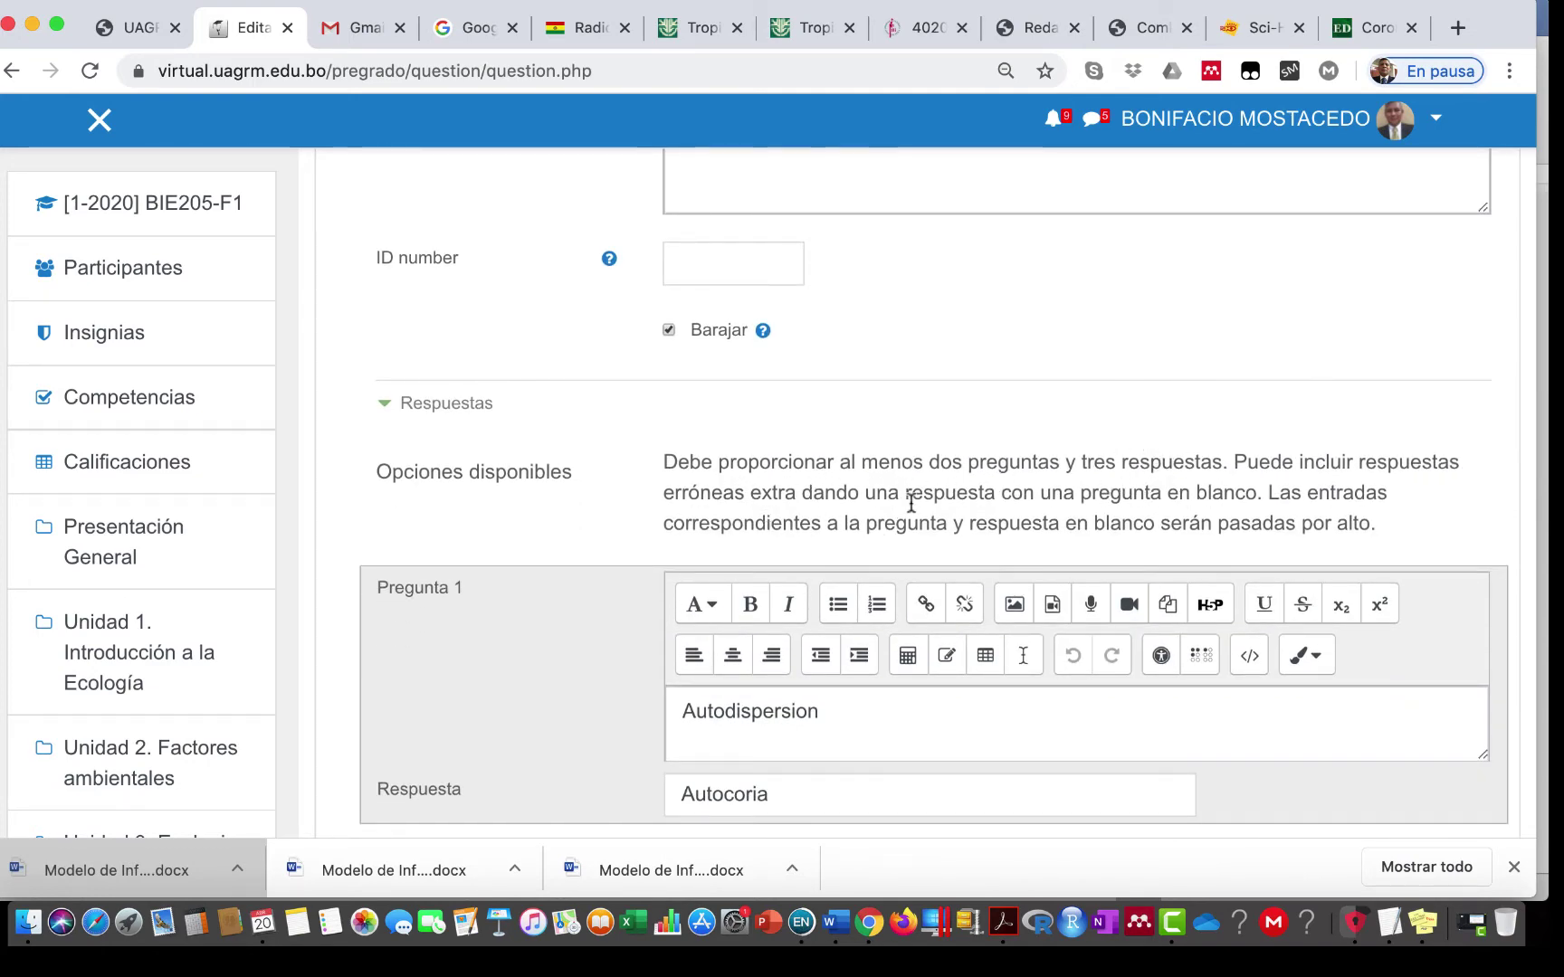
scroll(901, 498, down, 10)
scroll(902, 498, down, 8)
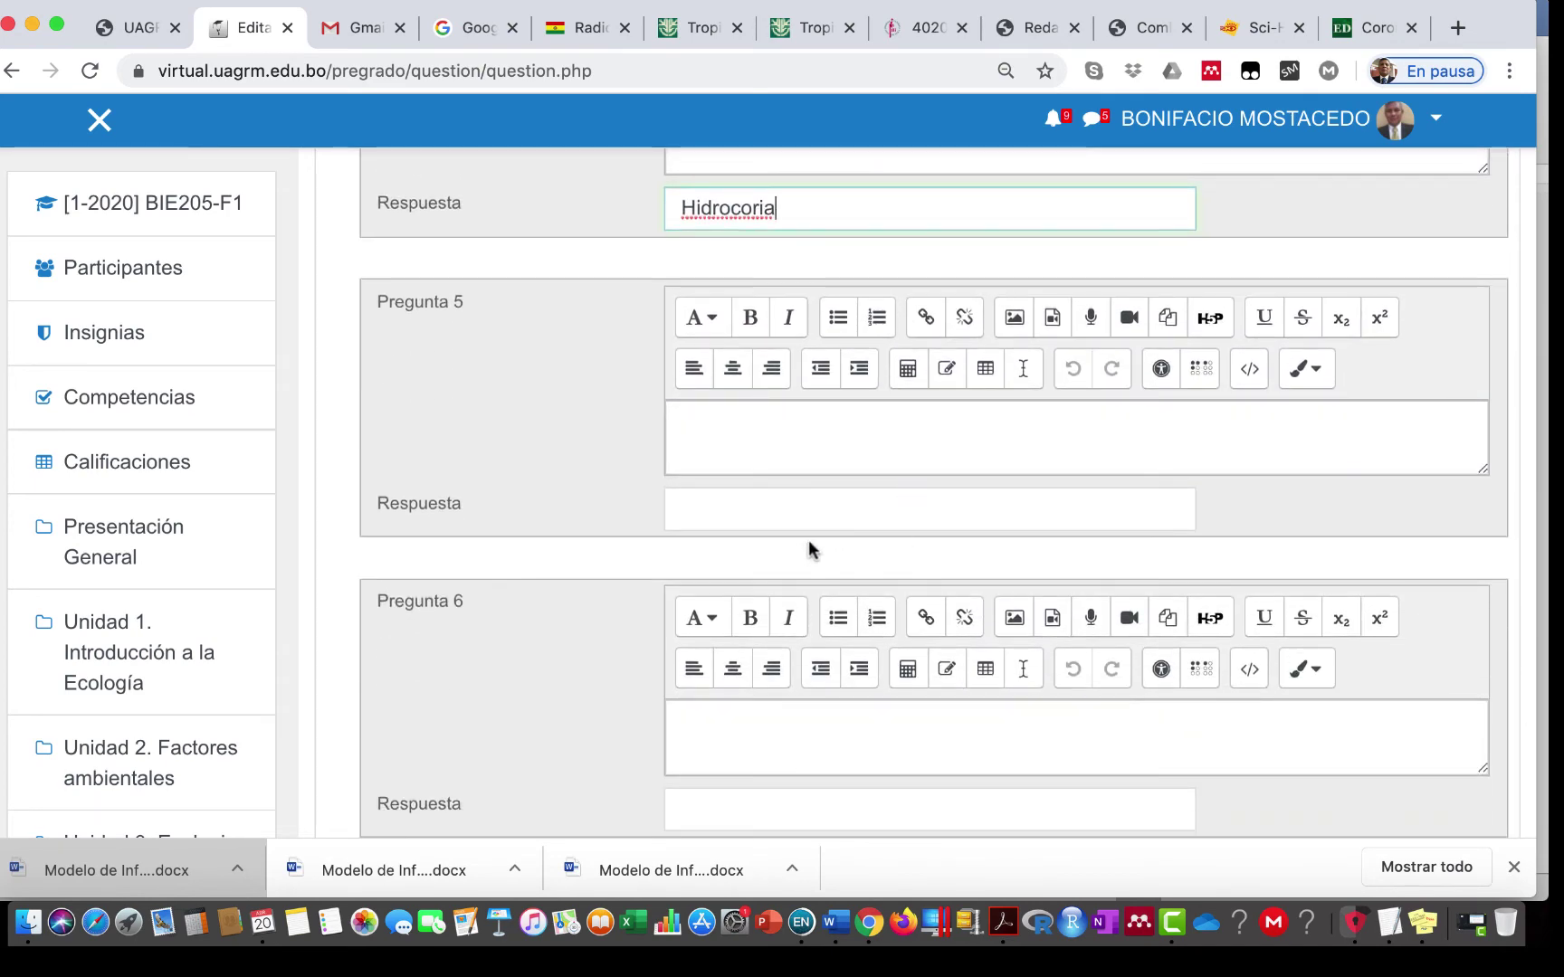
click(753, 512)
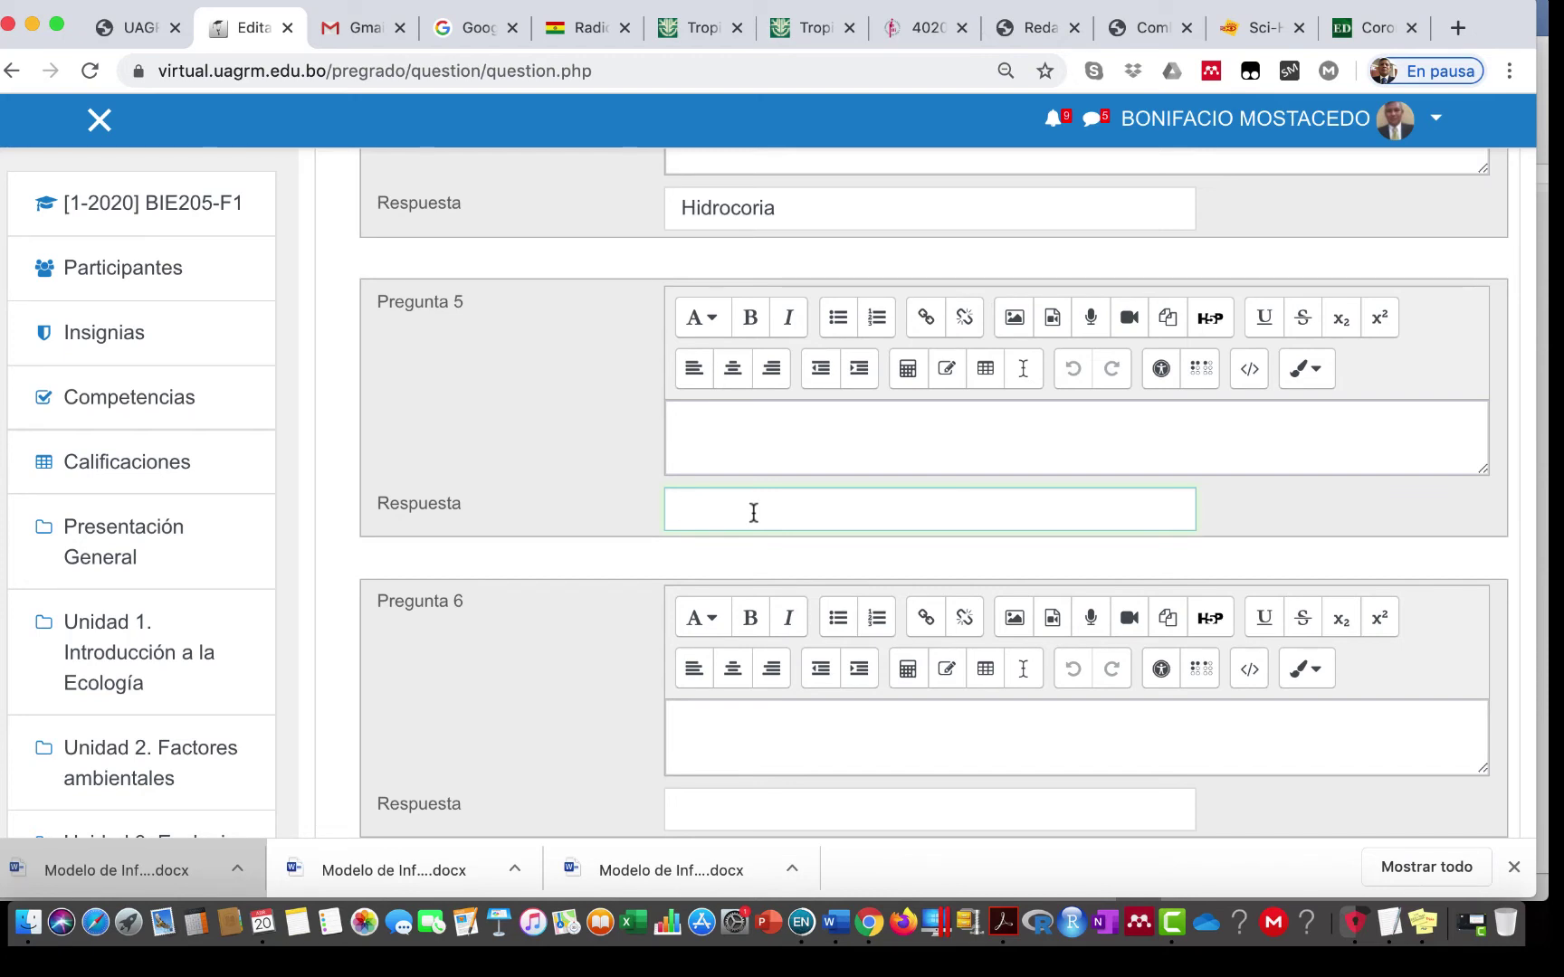
text(jdajdajd)
scroll(758, 733, down, 3)
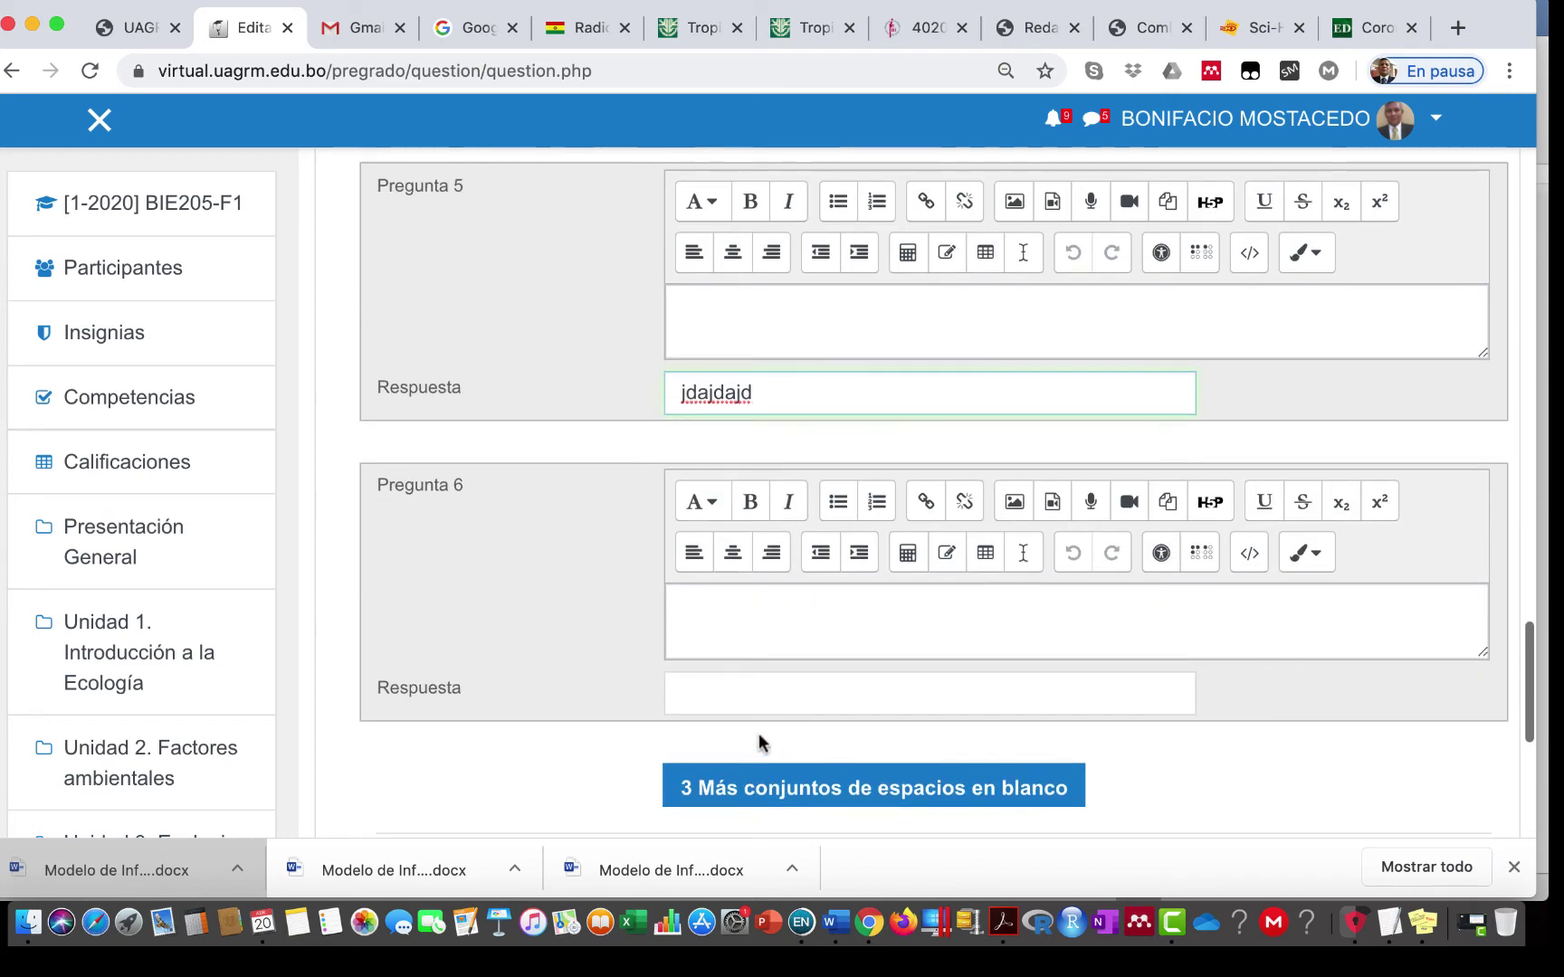
click(752, 702)
text(jadjajda)
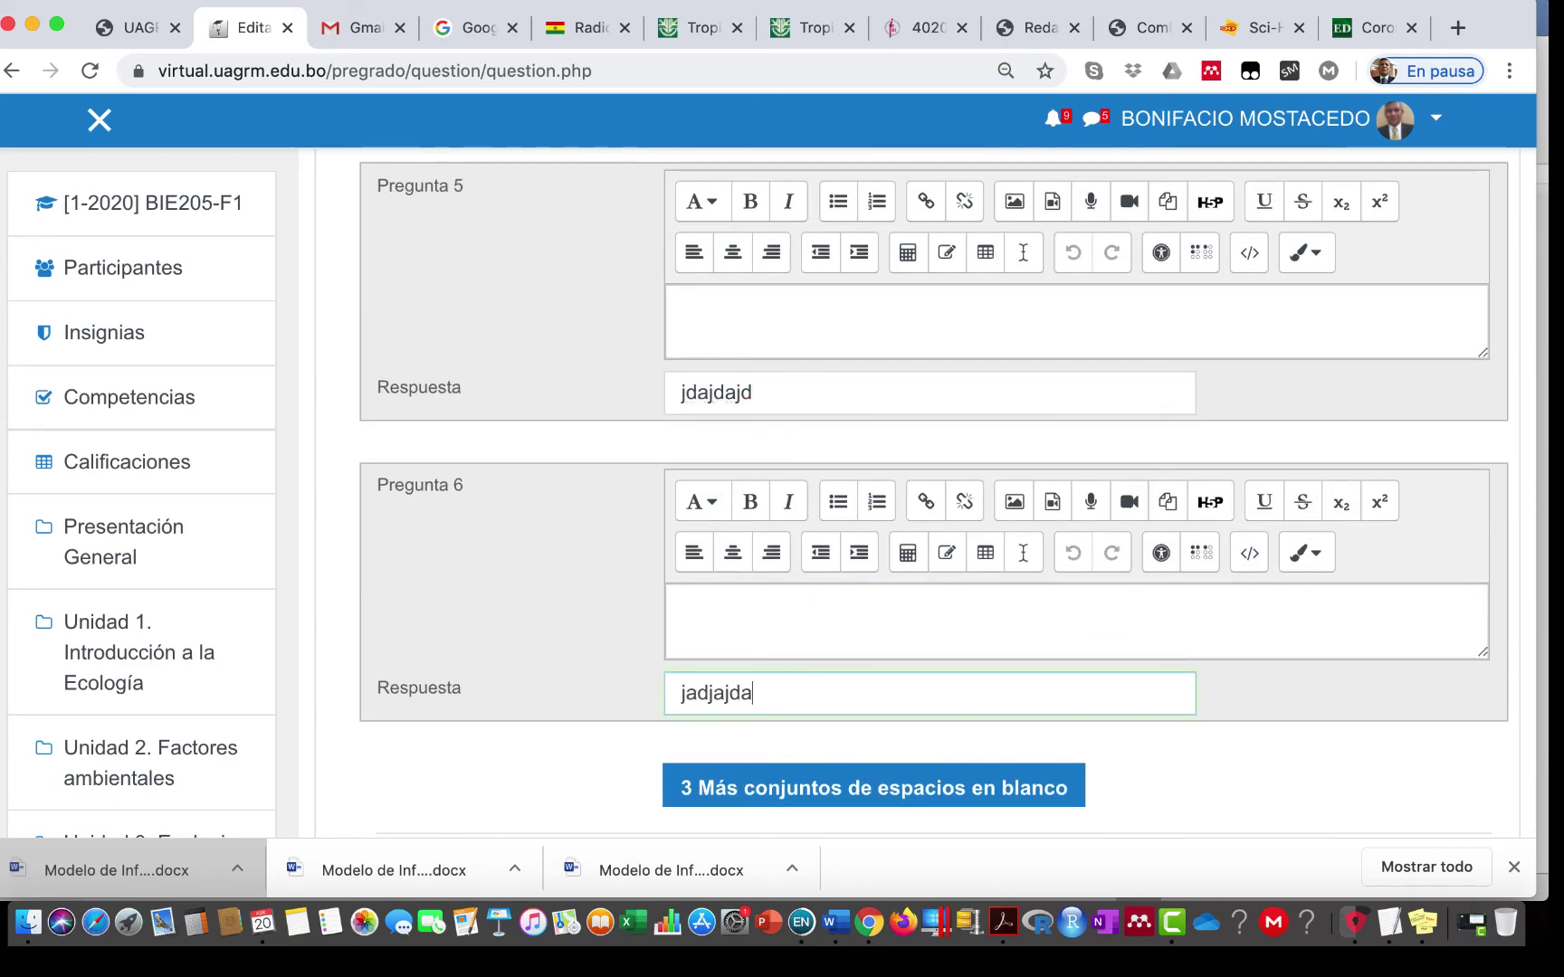
key(ctrl+a)
text(uuqieuoaueoqu)
Step: Save the matching question to the question bank
scroll(767, 676, down, 4)
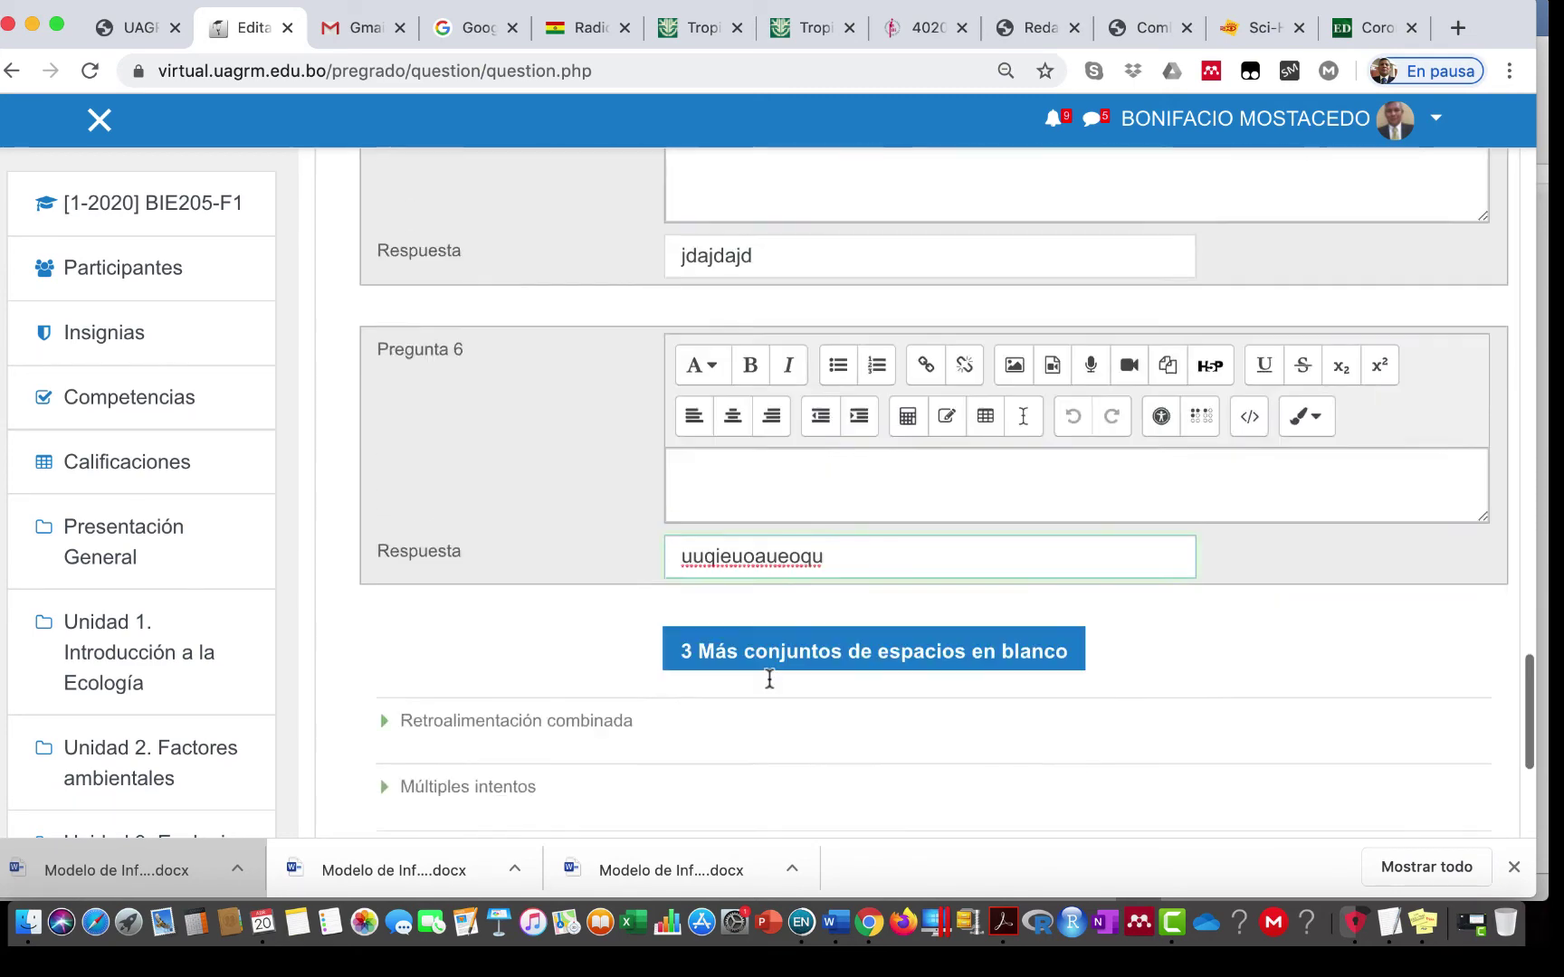
scroll(767, 676, down, 3)
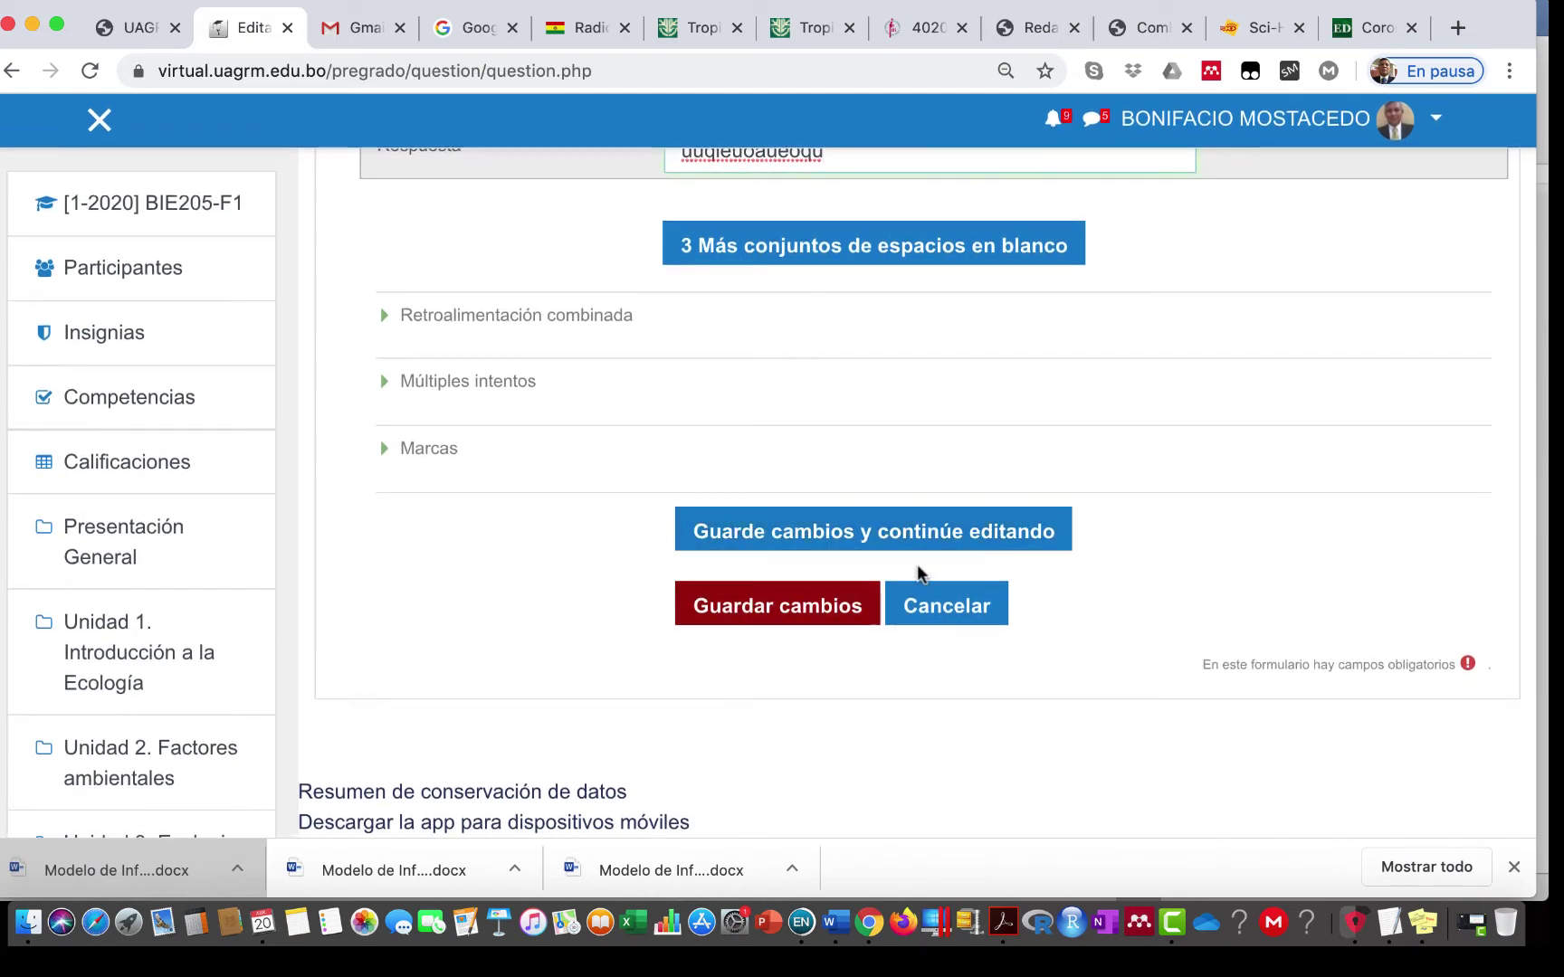
click(777, 610)
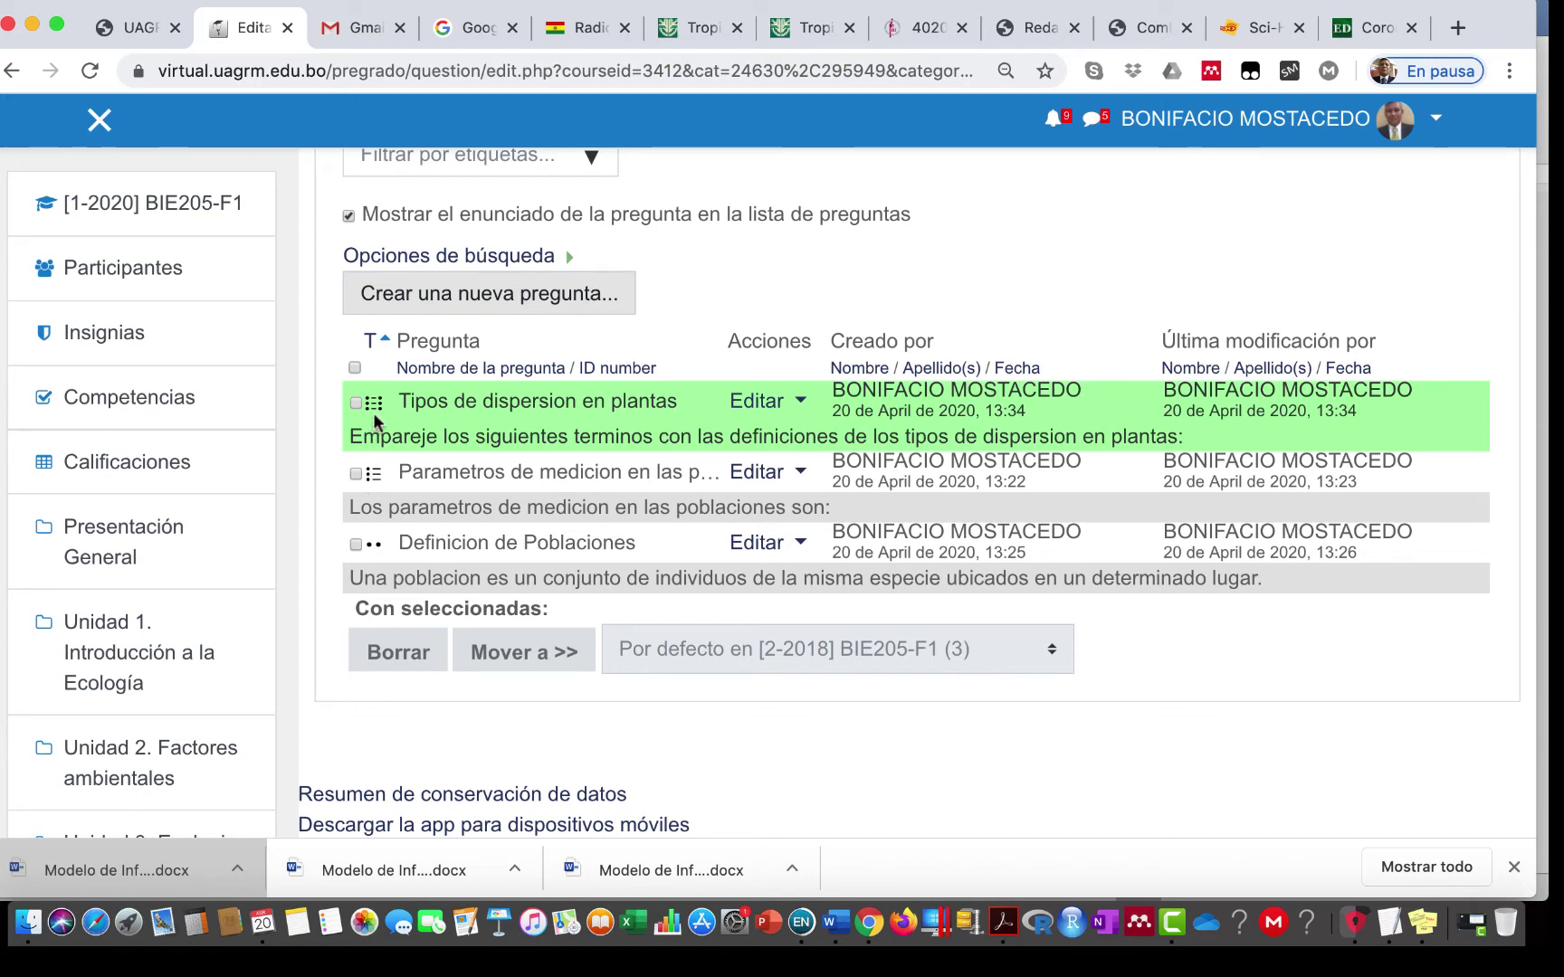
Step: Preview the question "Tipos de dispersion en plantas" and examine the answer choices offered for Dispersion por animales and Autodispersion
click(800, 405)
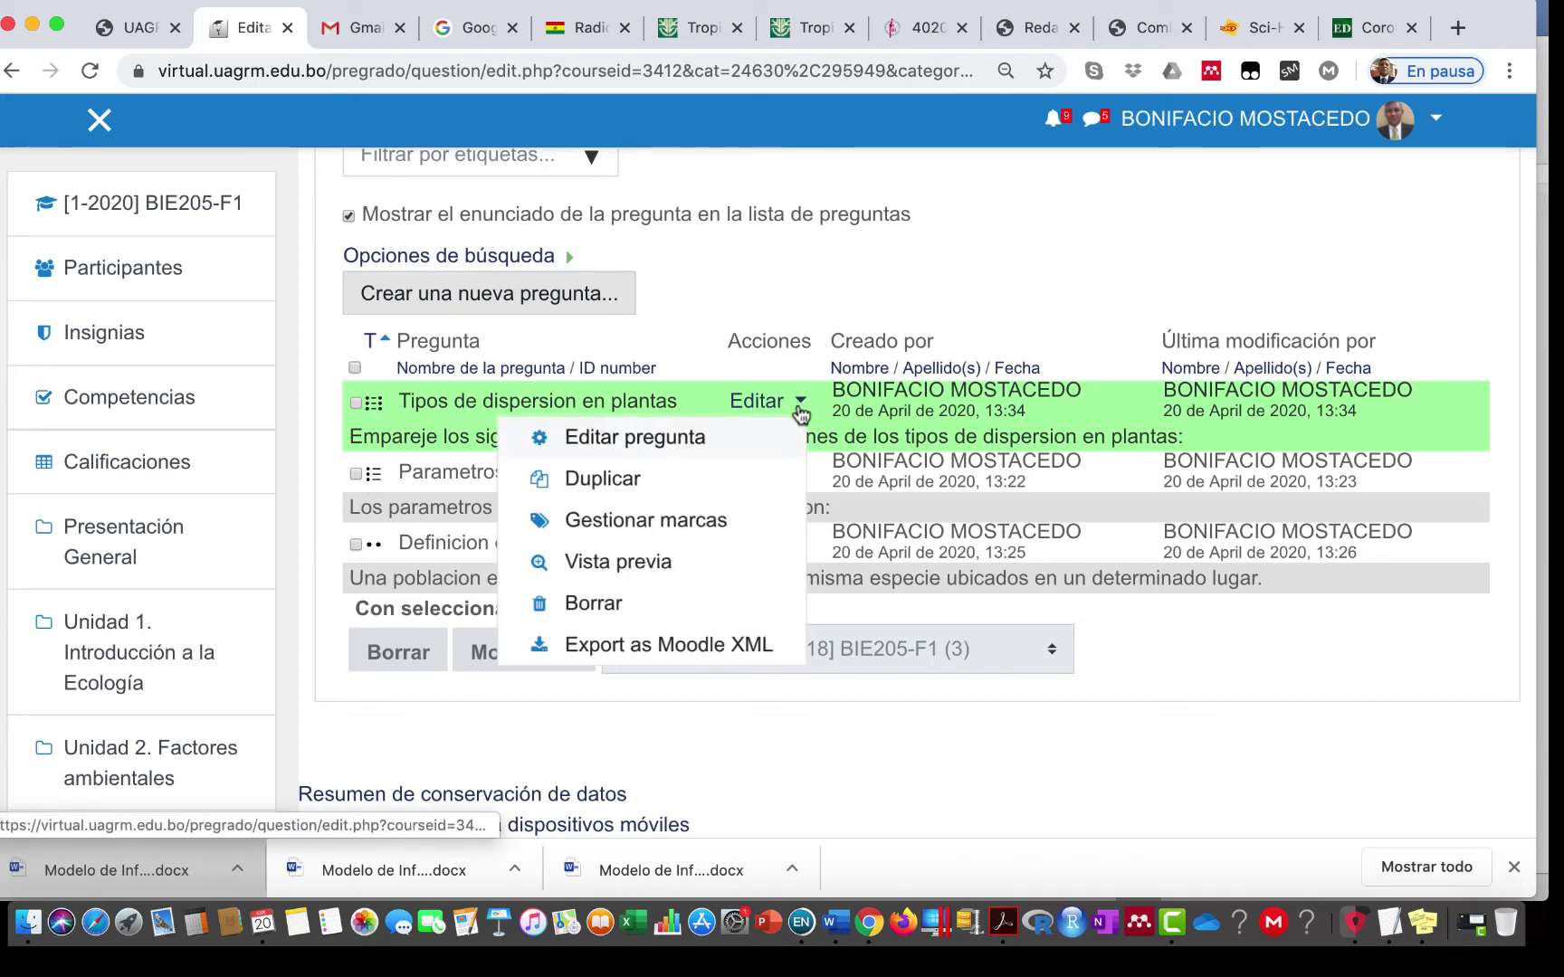
click(614, 562)
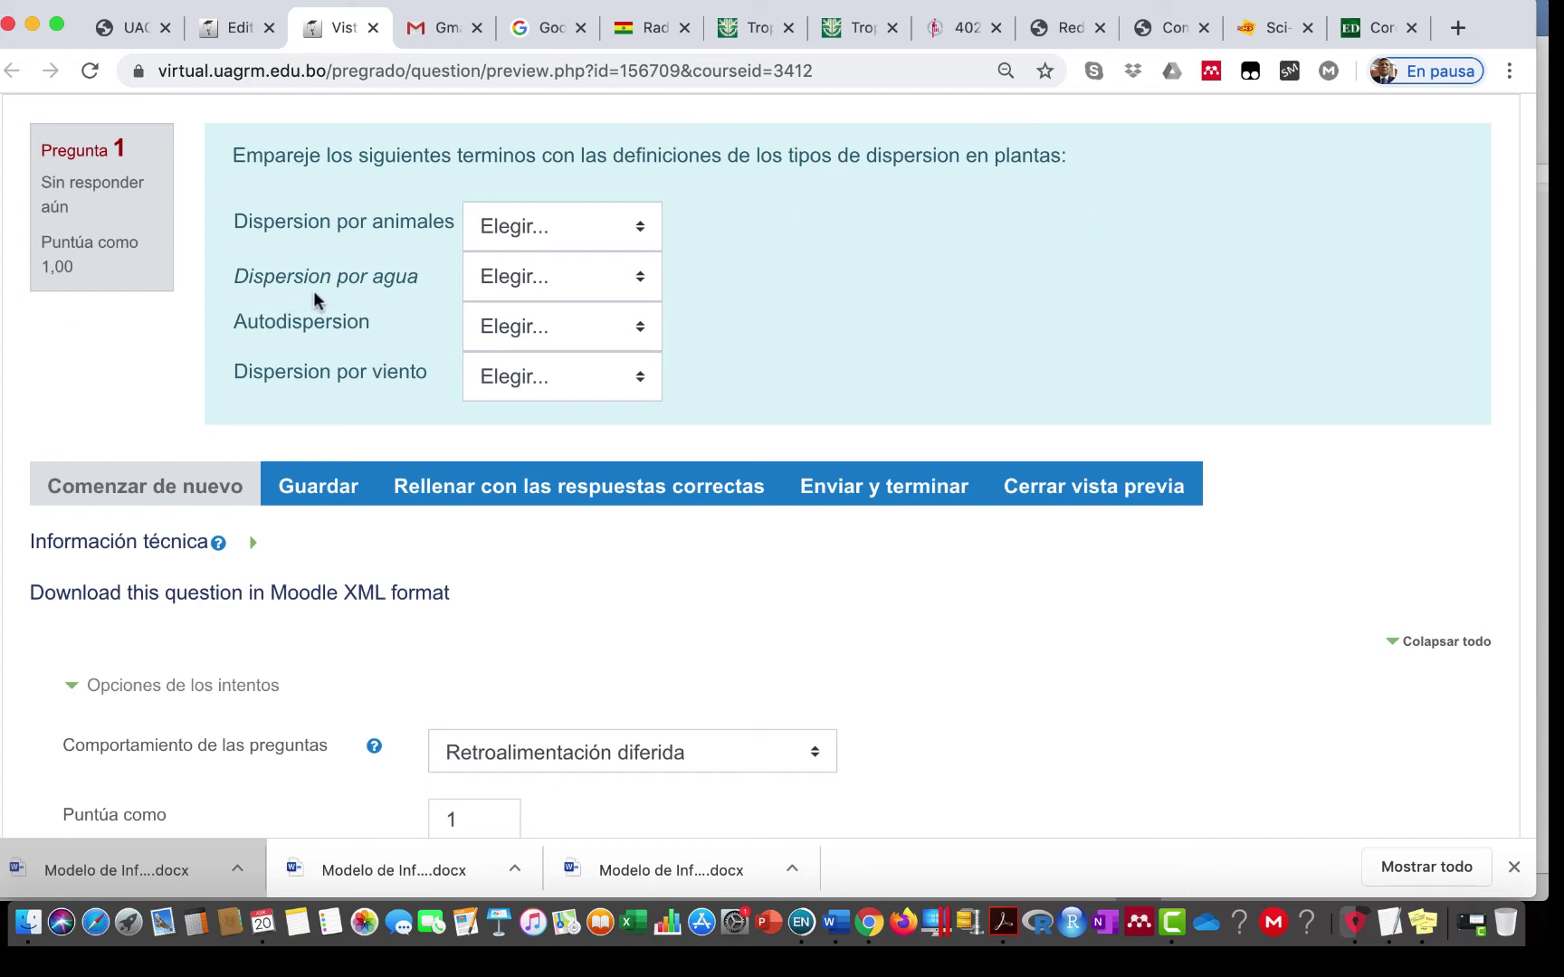
click(639, 232)
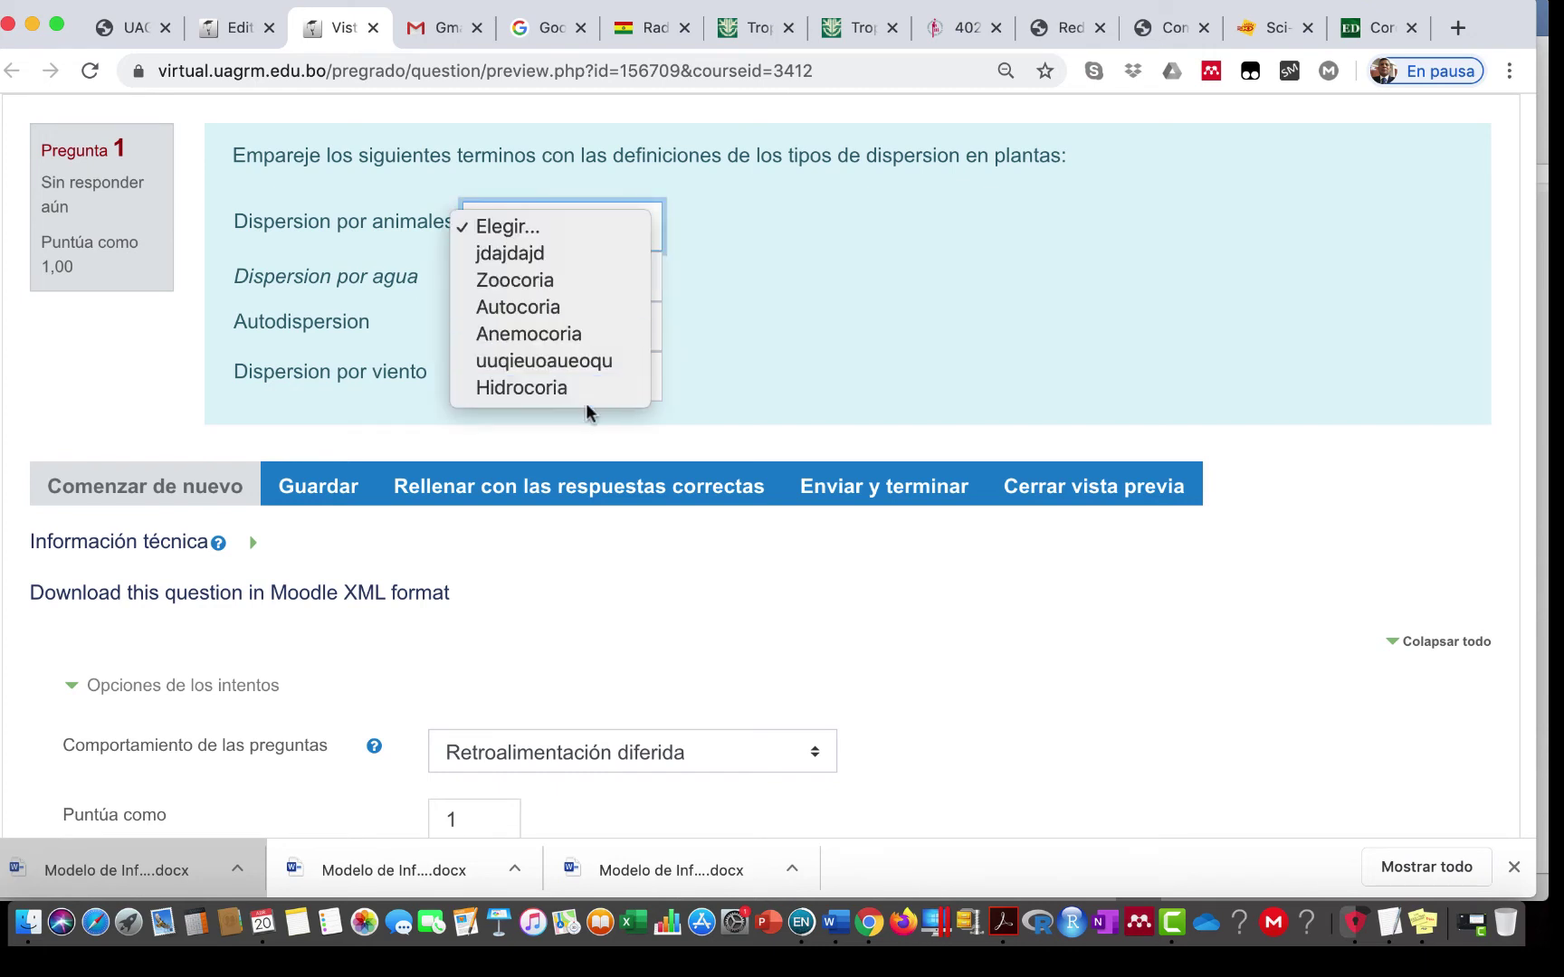
click(359, 249)
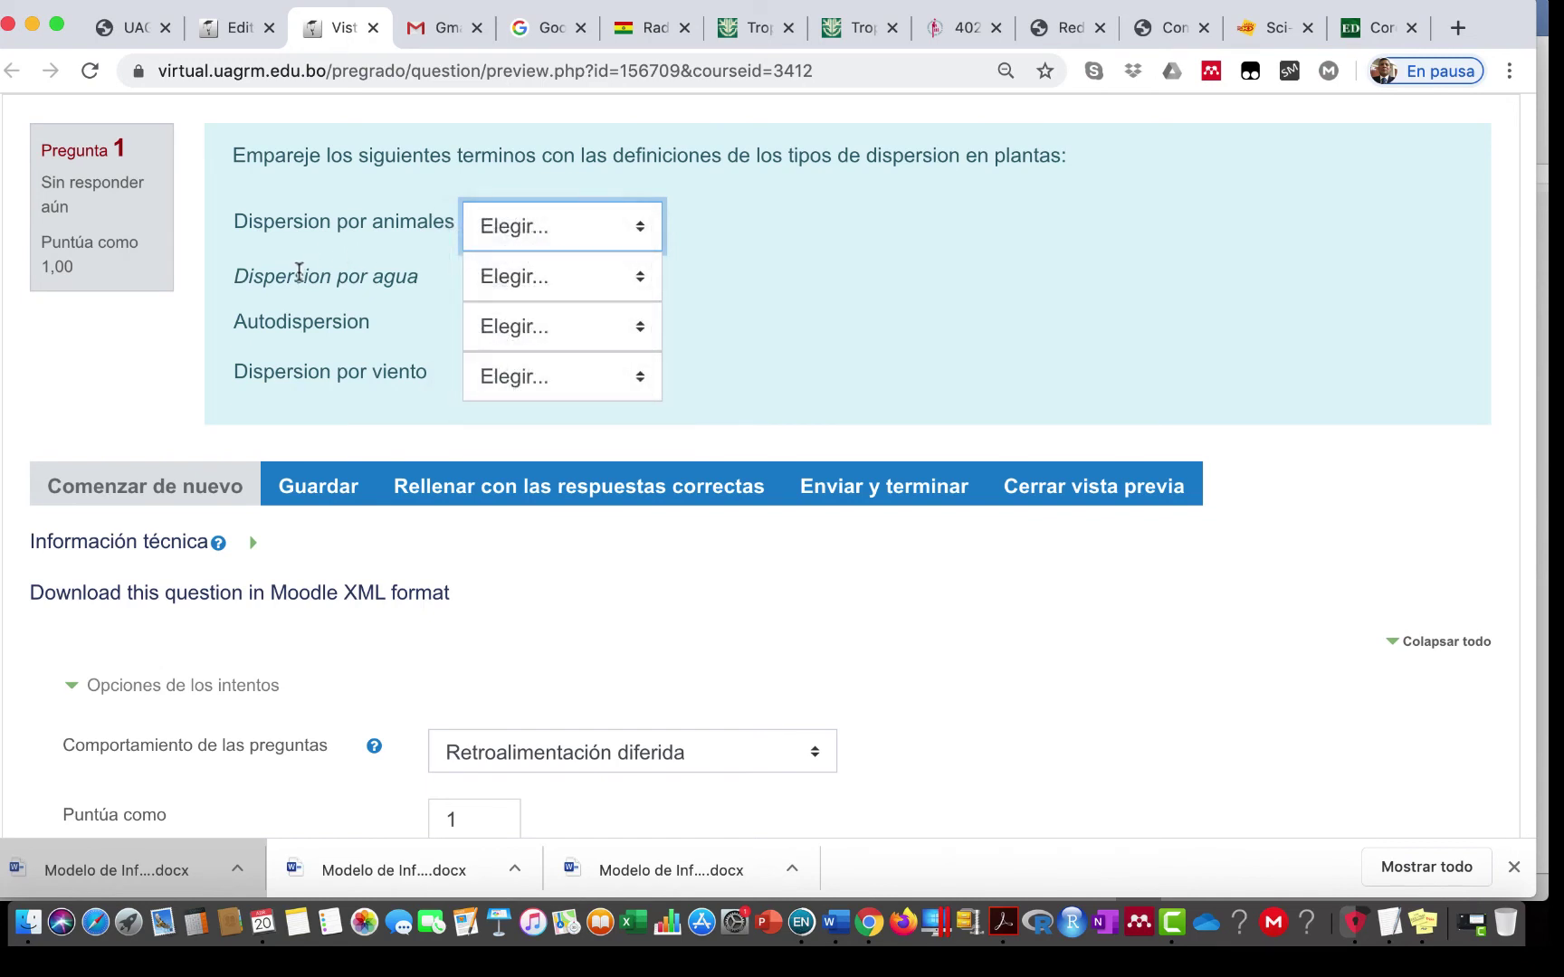
click(336, 332)
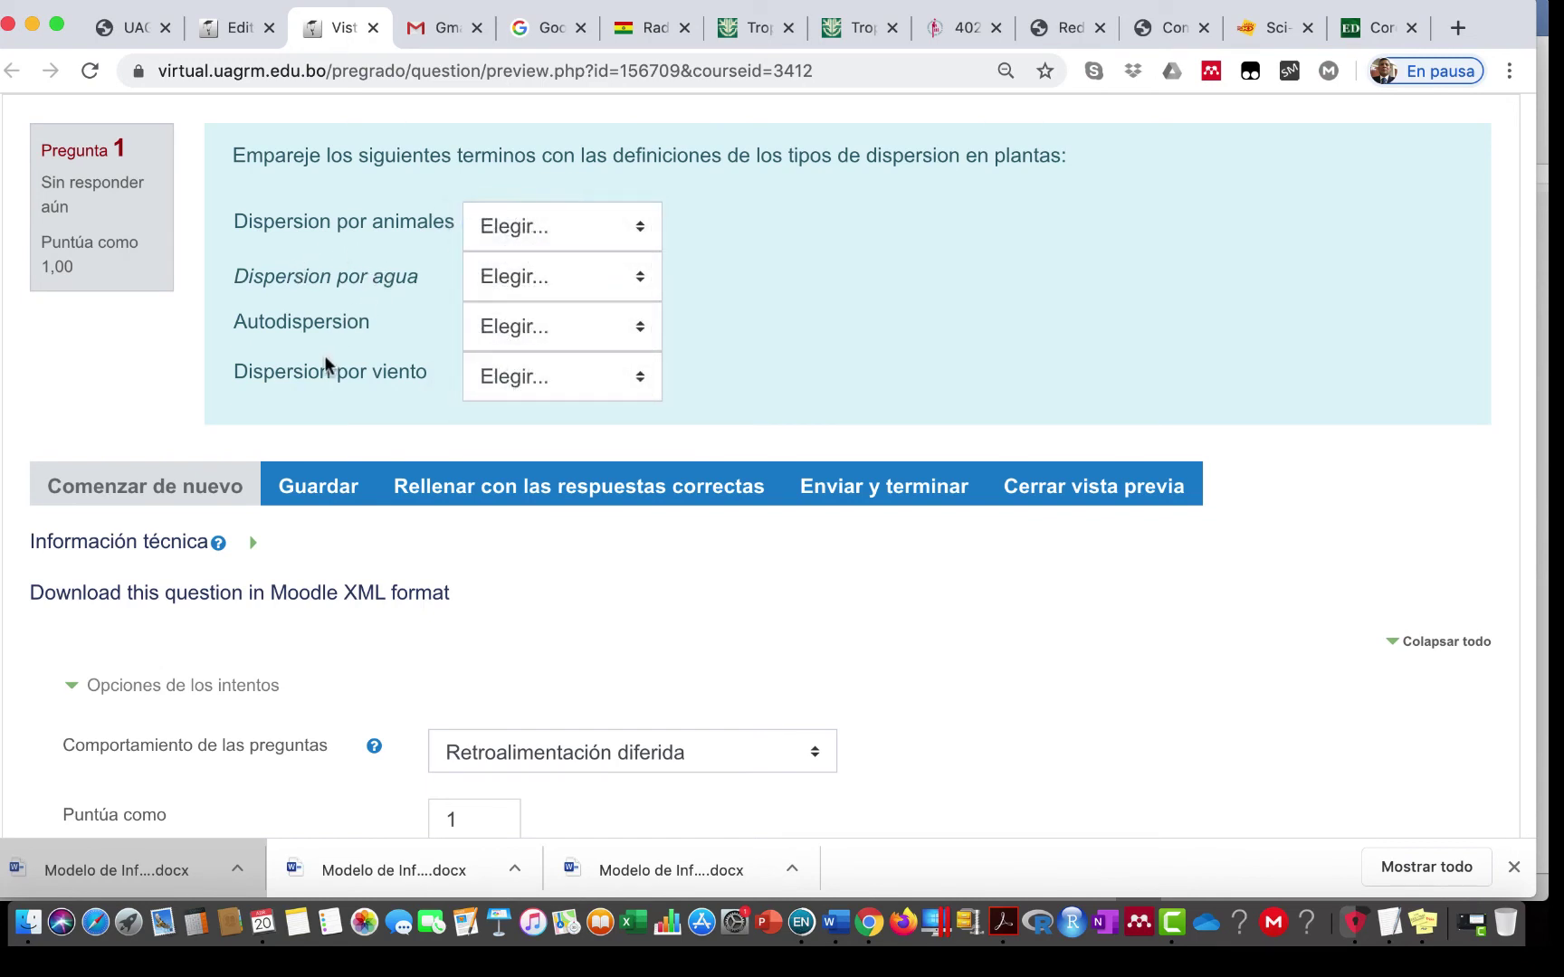
click(643, 327)
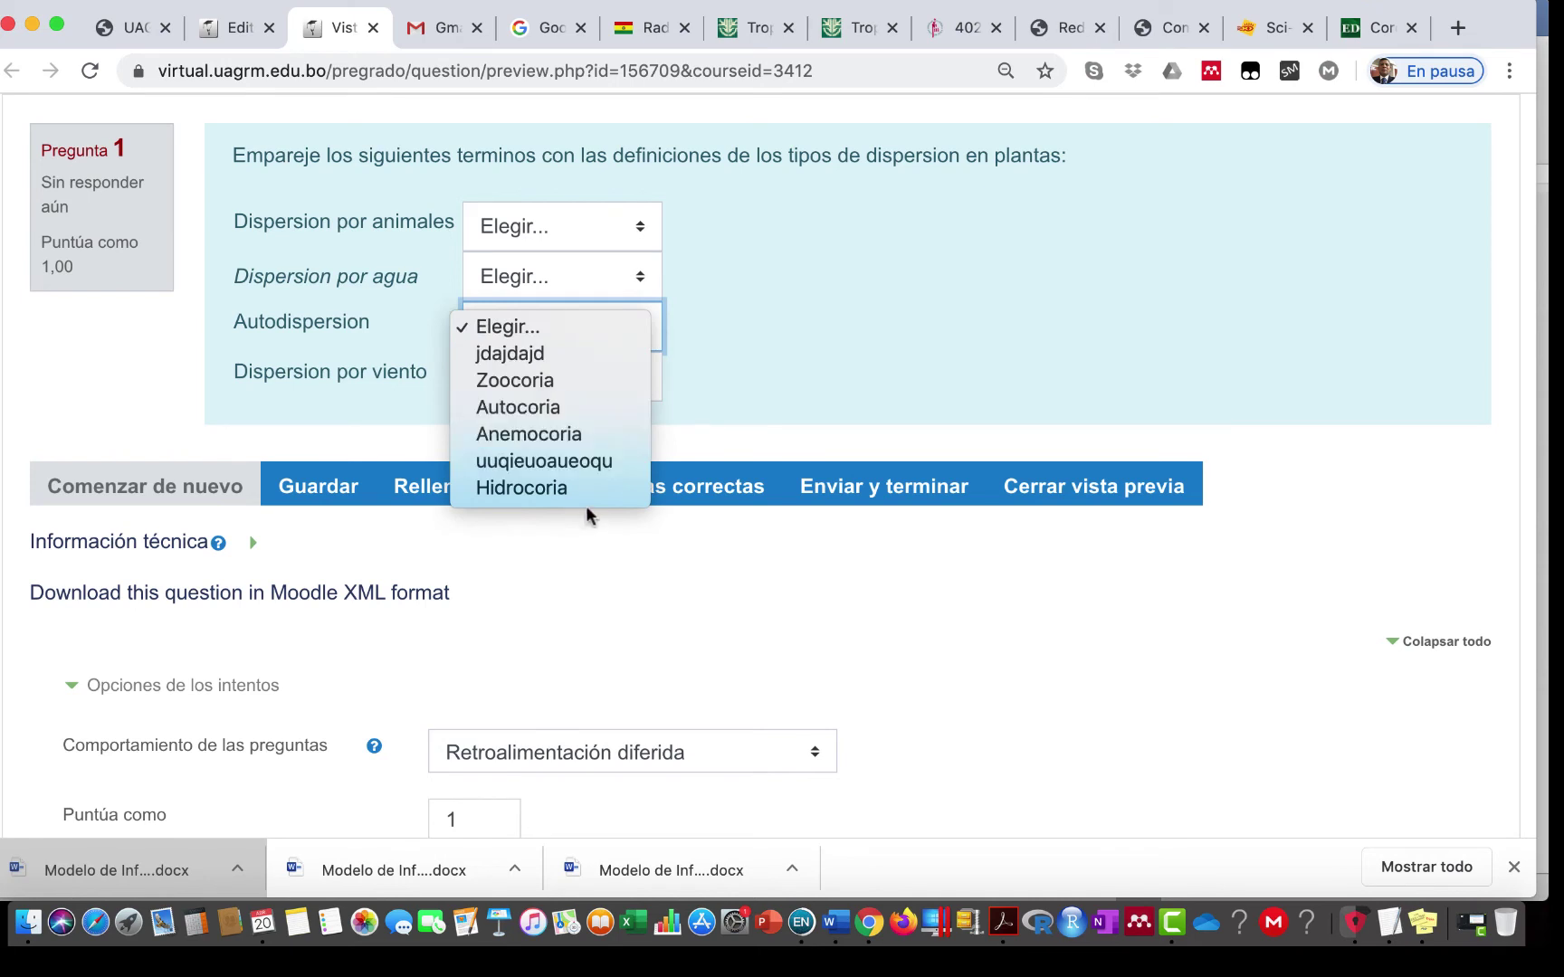
click(881, 308)
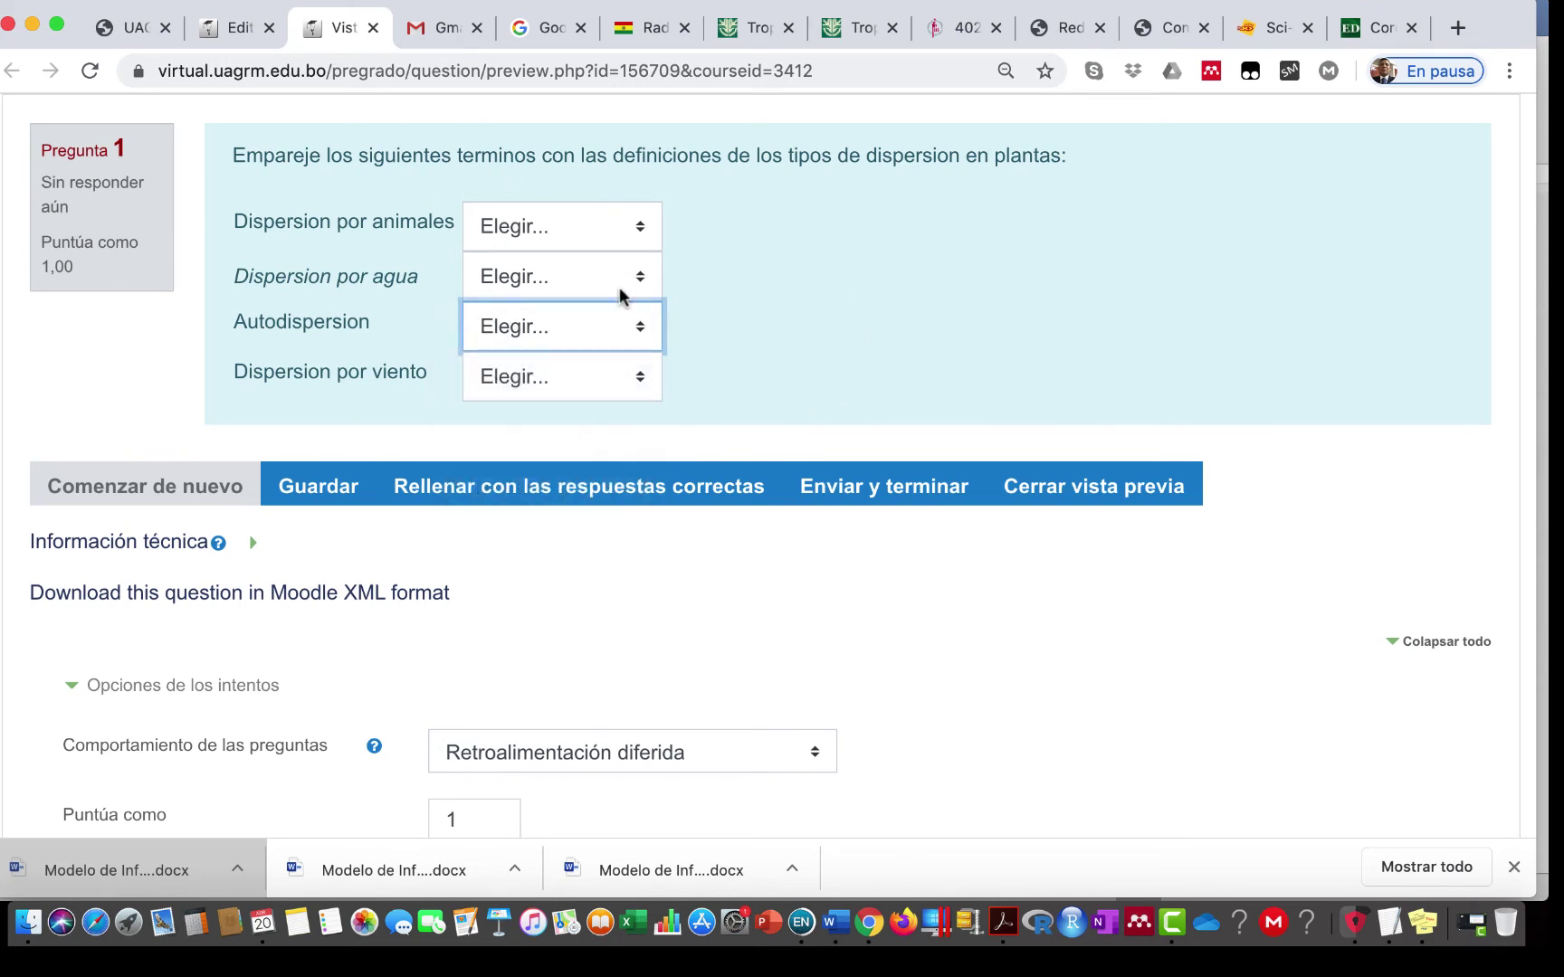
Step: Fill the previewed matching question with the correct answers, check the pairs and close the preview
scroll(896, 347, down, 1)
scroll(896, 347, up, 1)
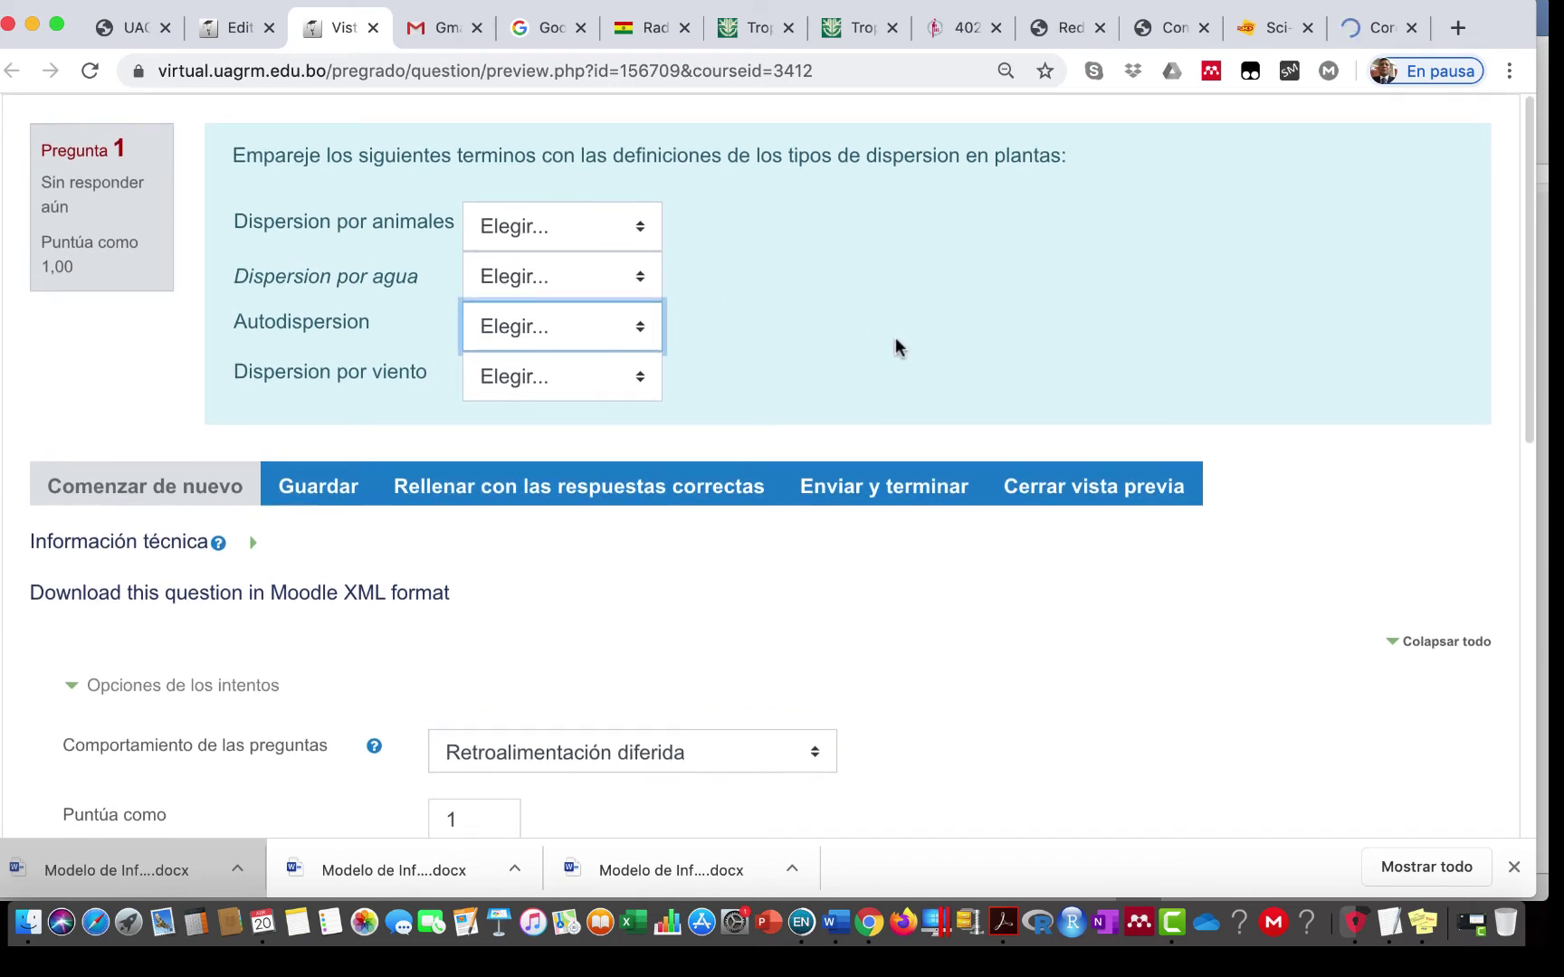
scroll(896, 347, down, 3)
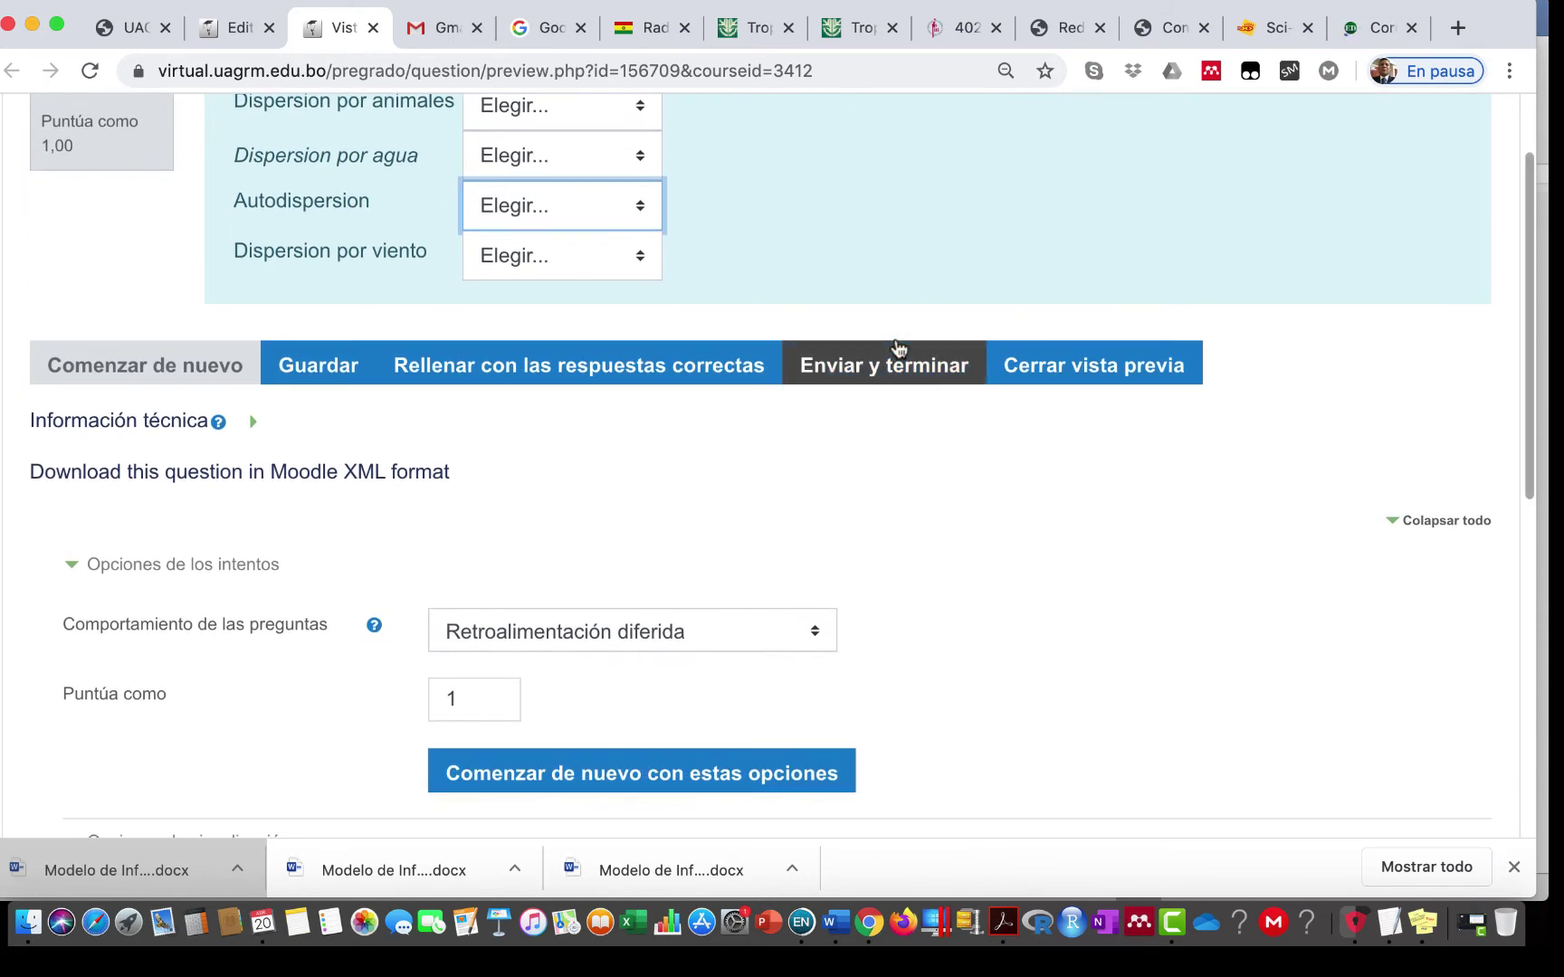
scroll(896, 346, up, 3)
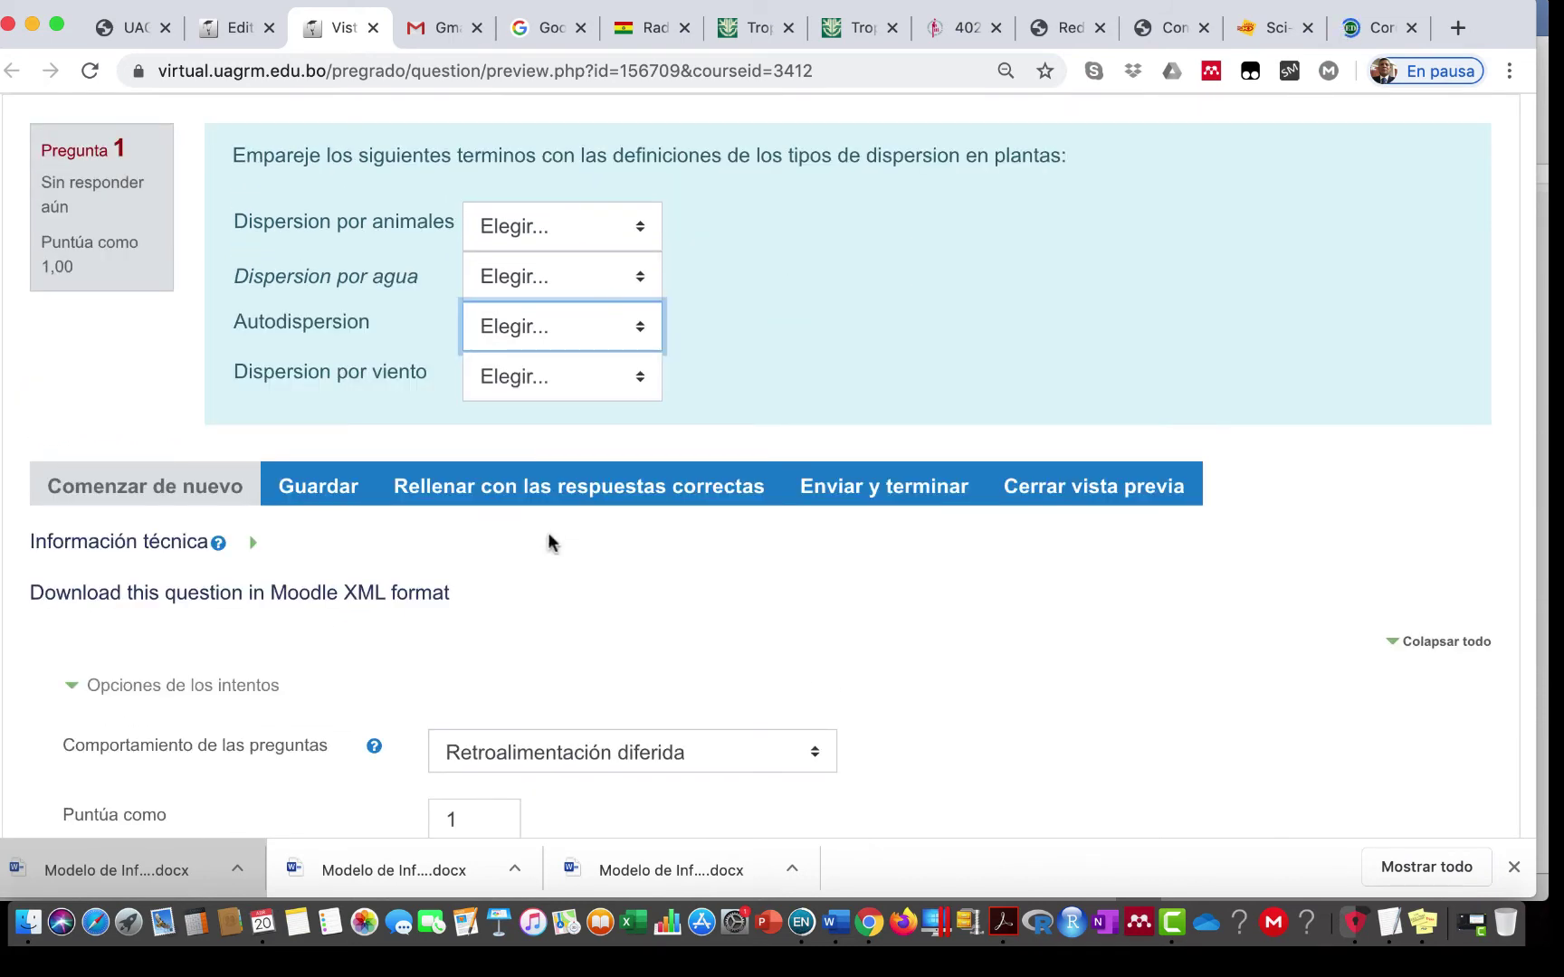
click(589, 504)
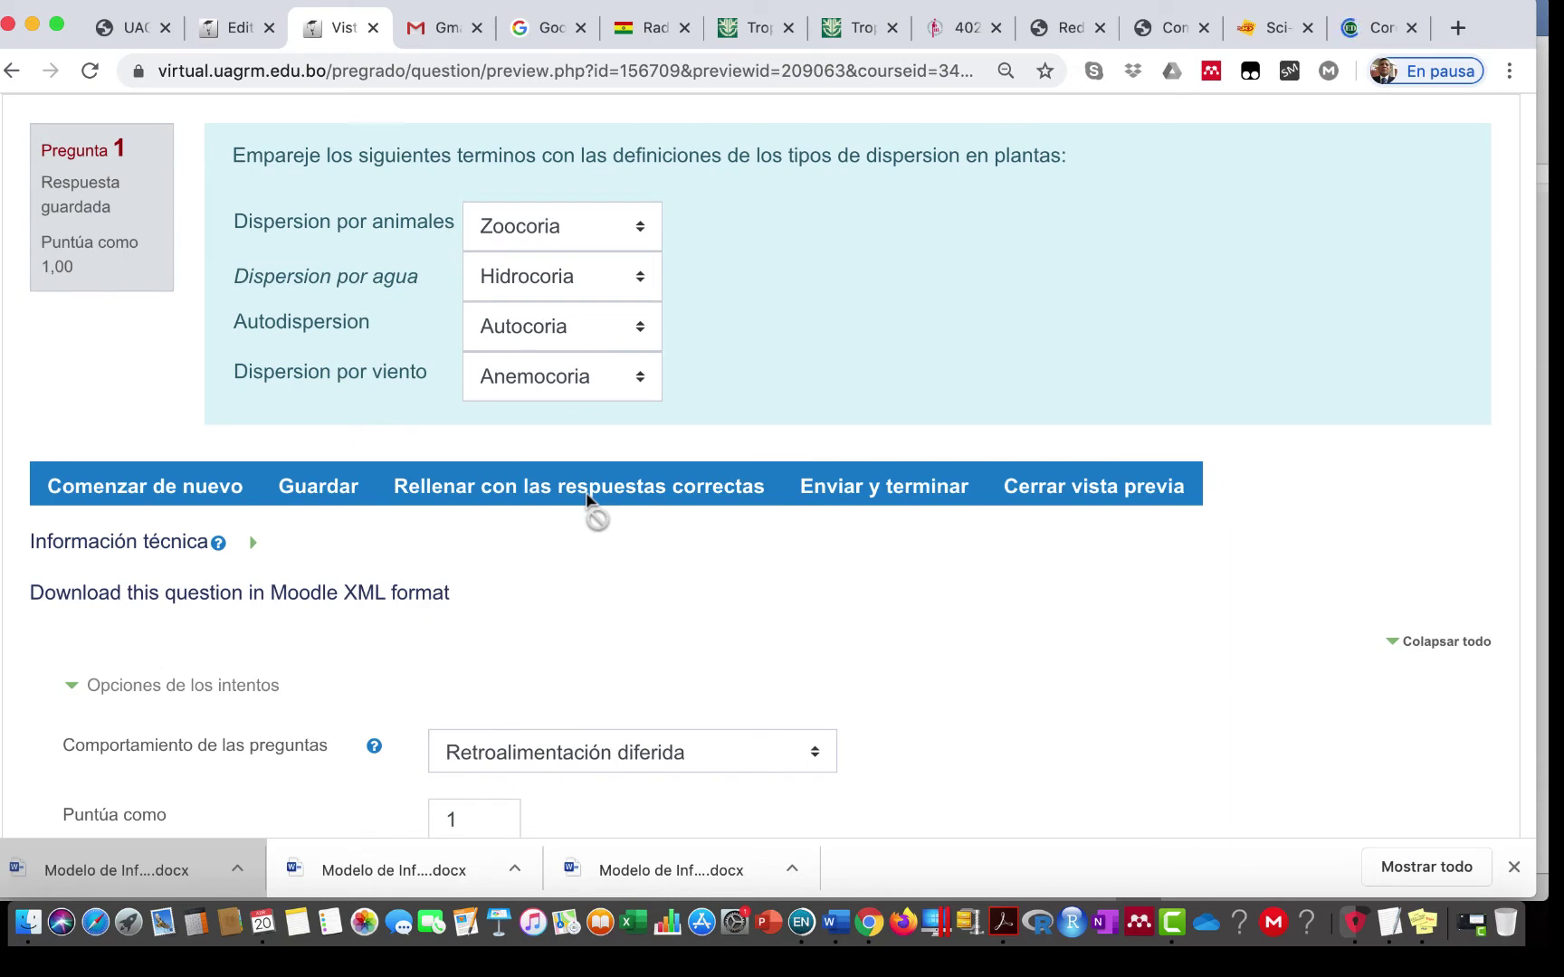
click(1126, 489)
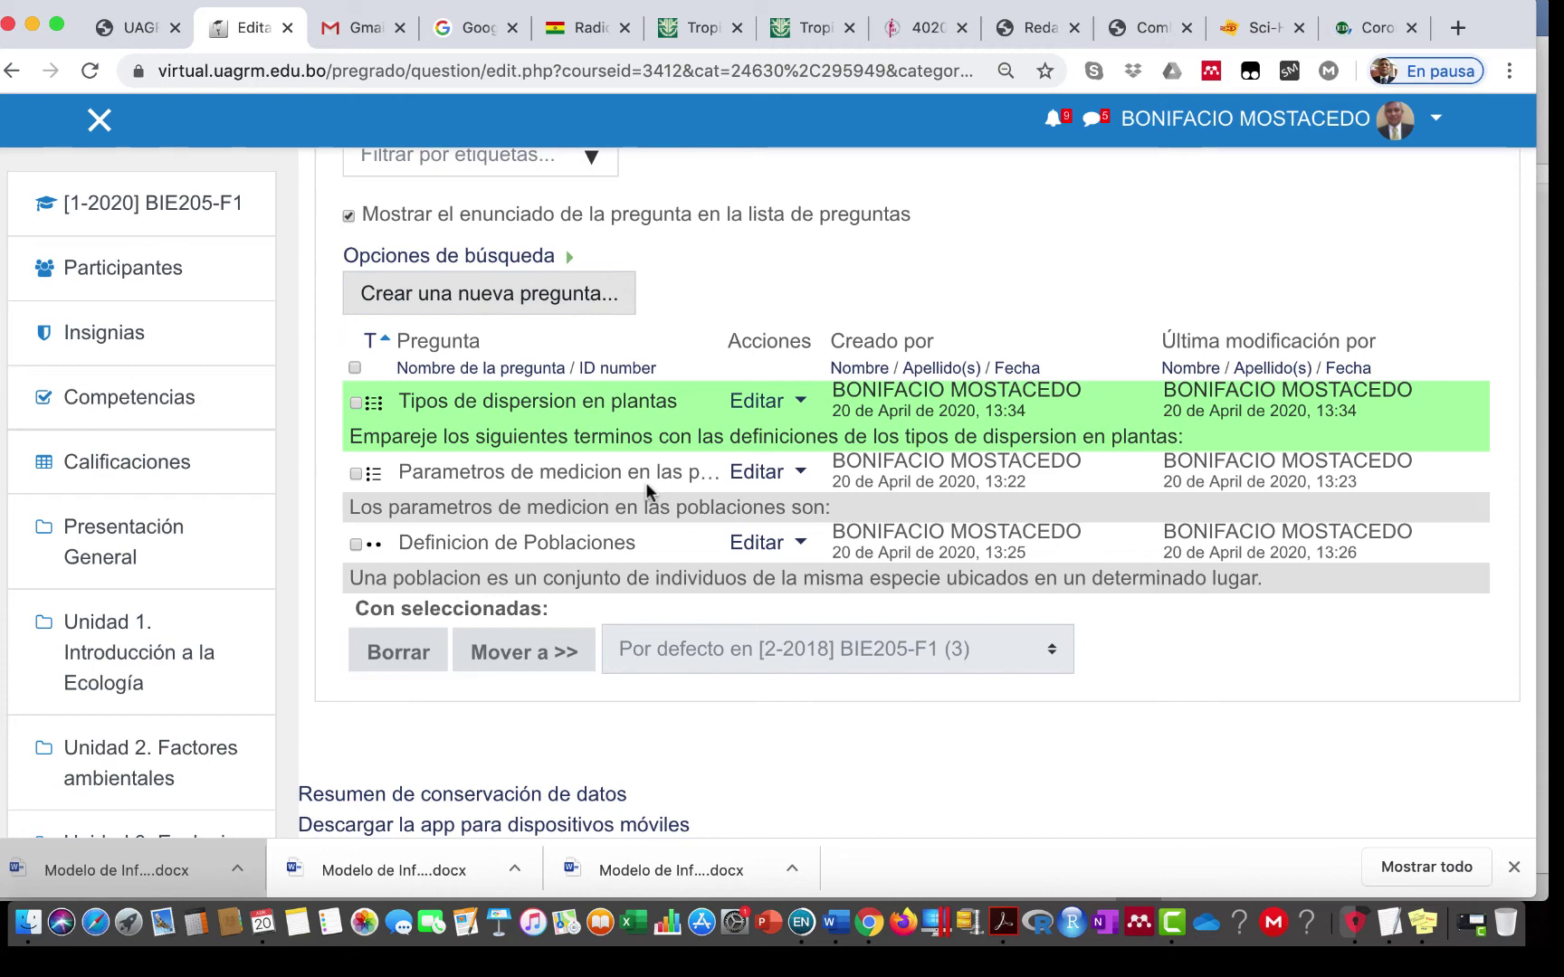
Step: Create a new question of type Respuesta corta in the question bank
click(456, 296)
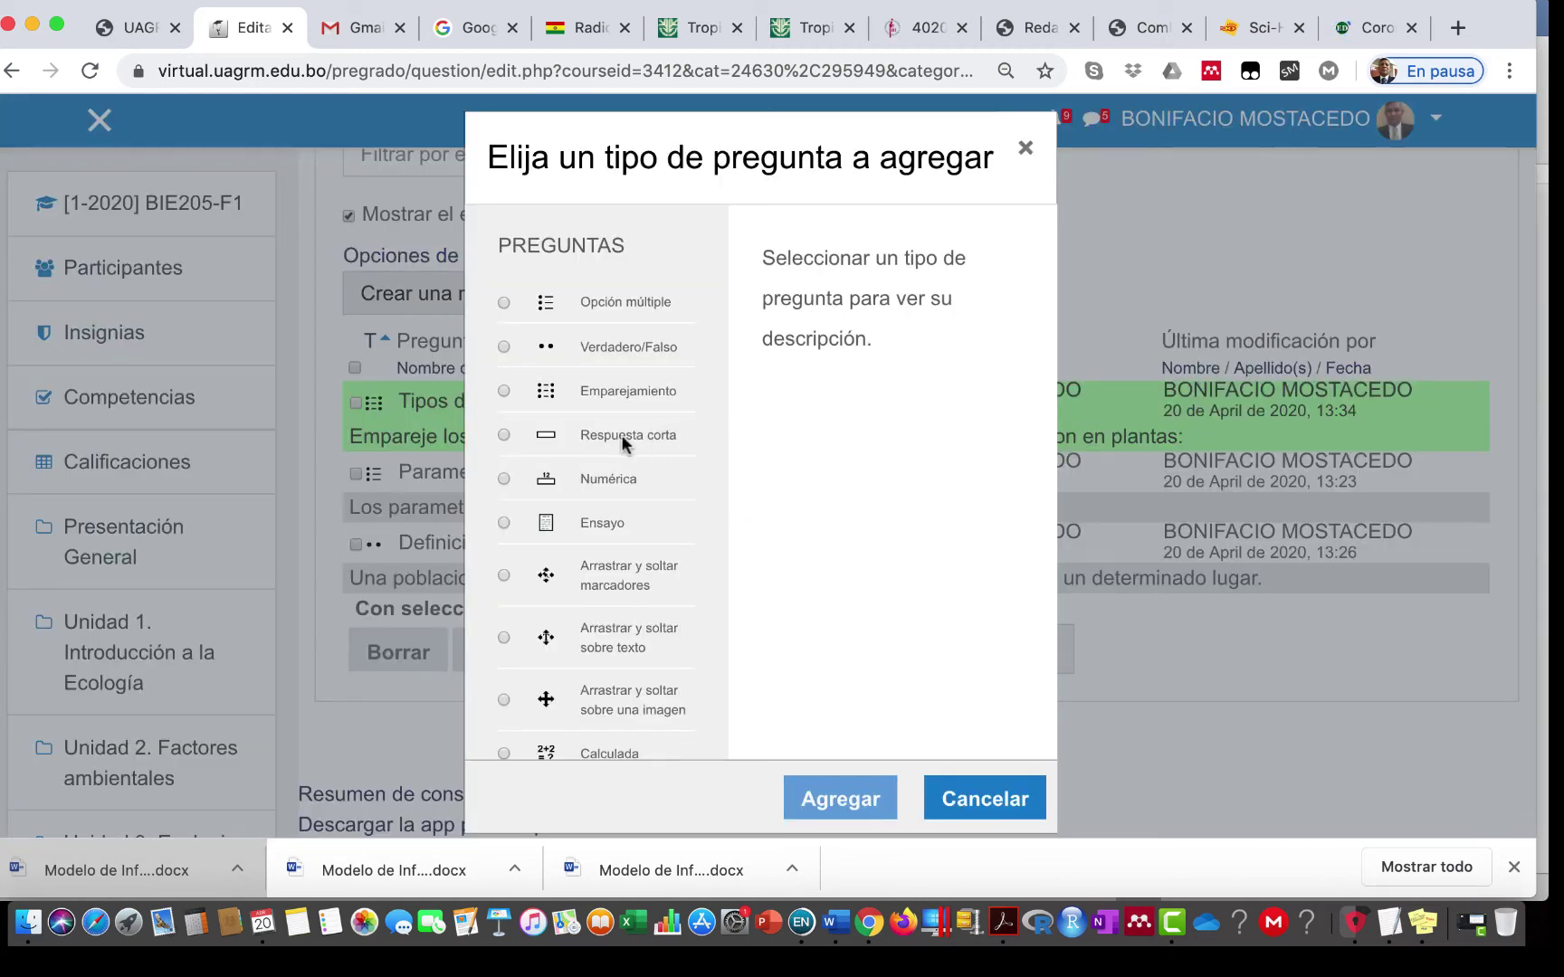
click(506, 435)
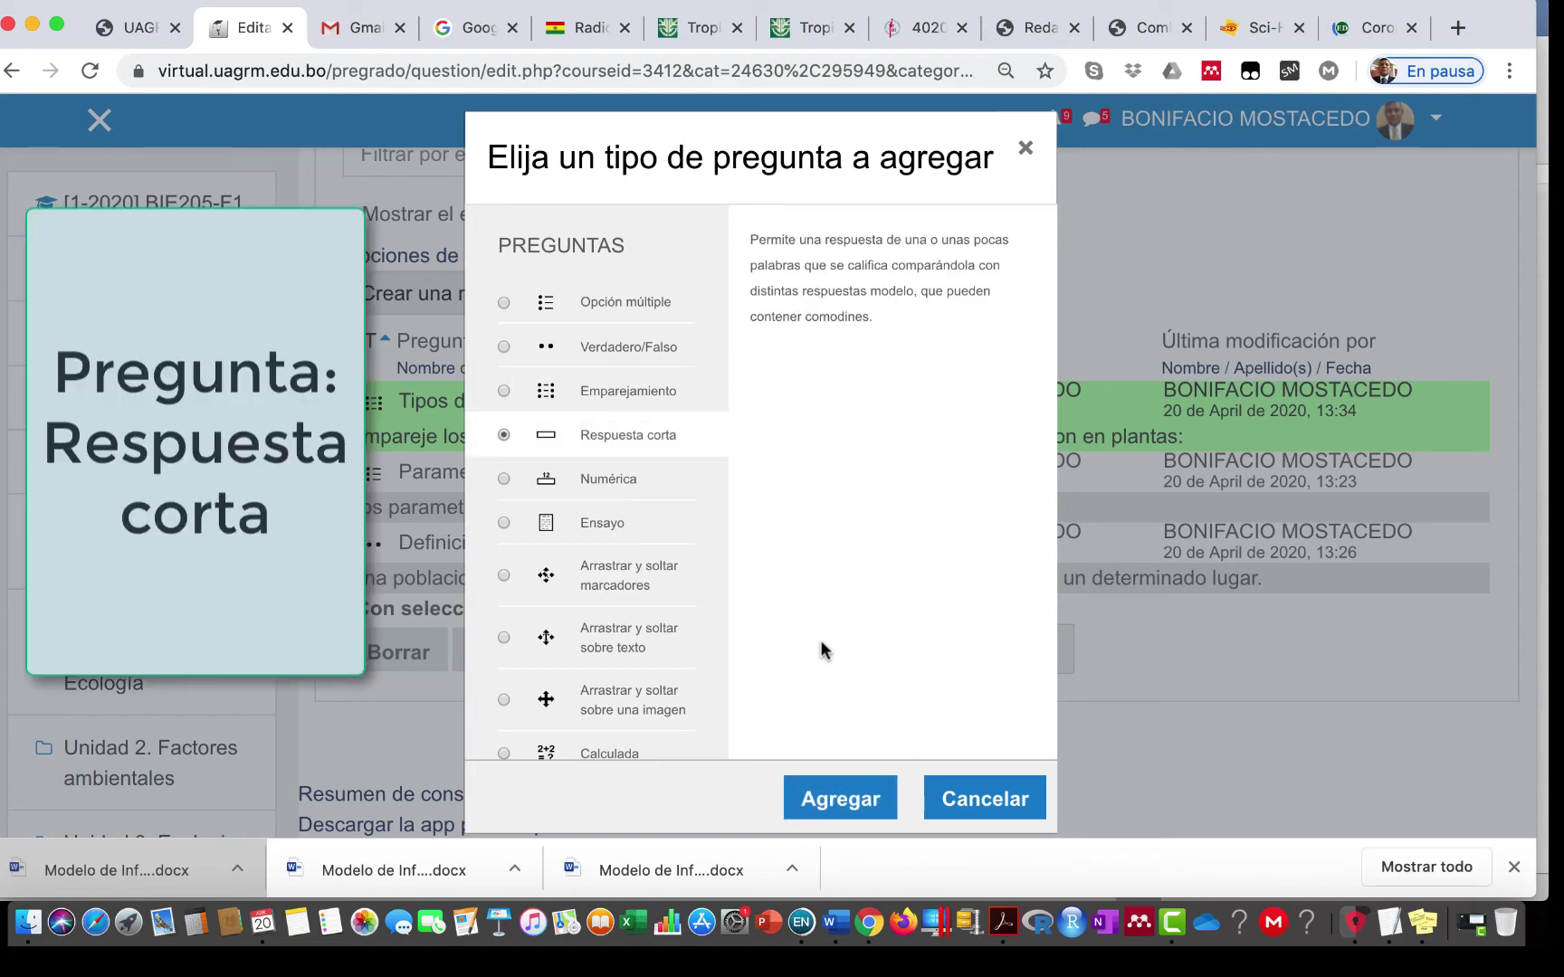
click(851, 802)
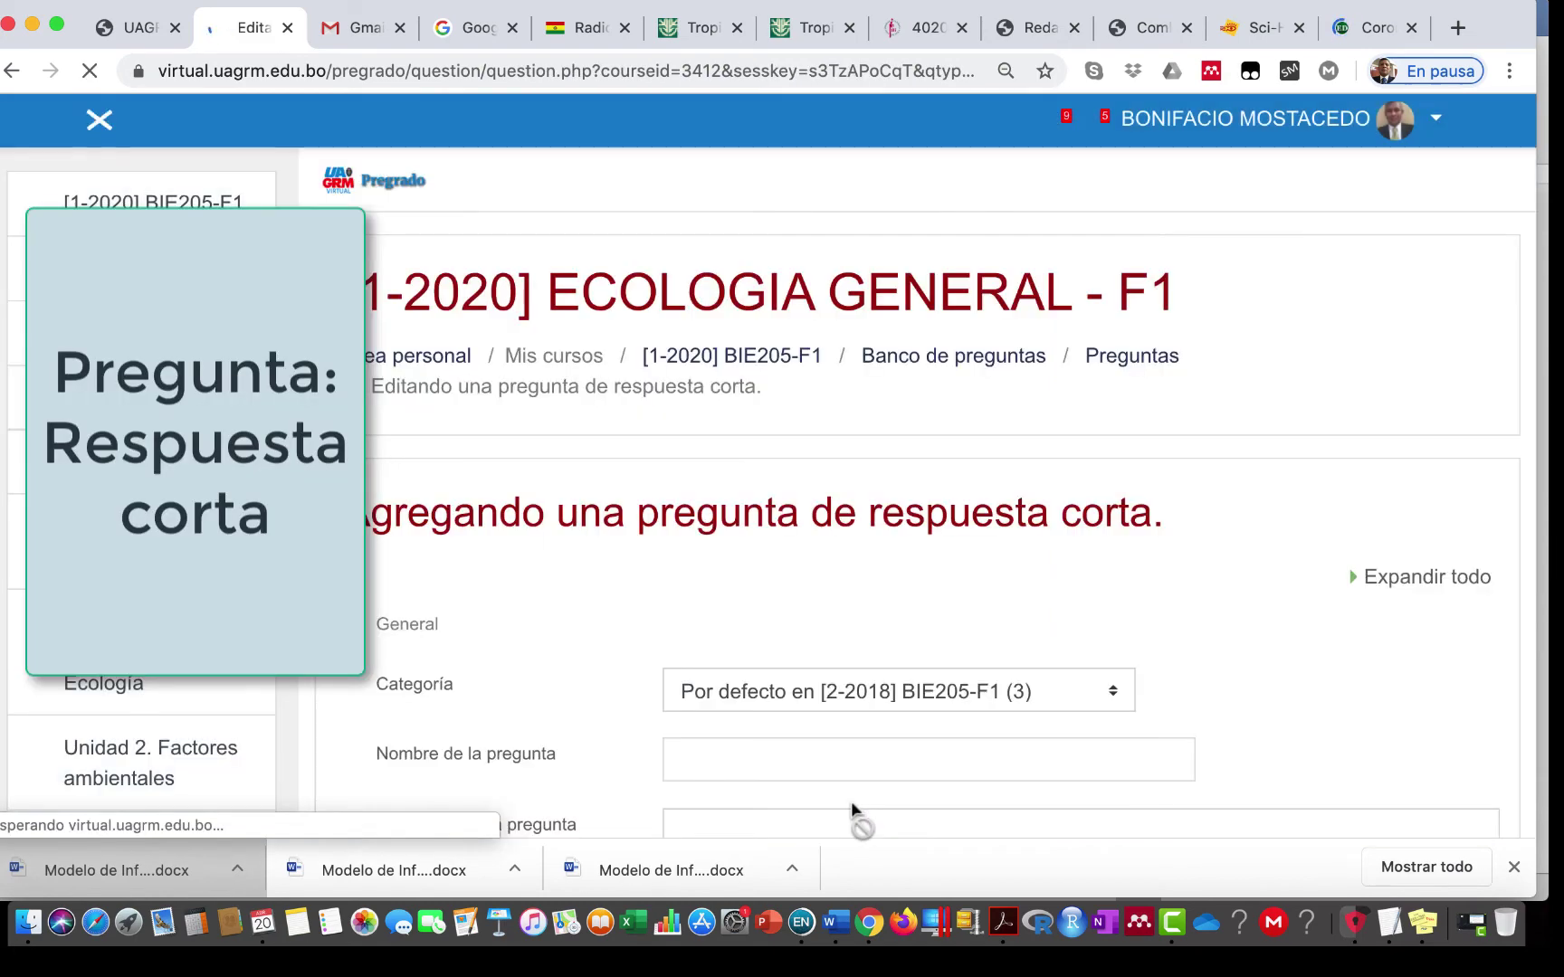
Step: Name the short-answer question "Tipos de dispersion de semillas"
scroll(960, 579, down, 2)
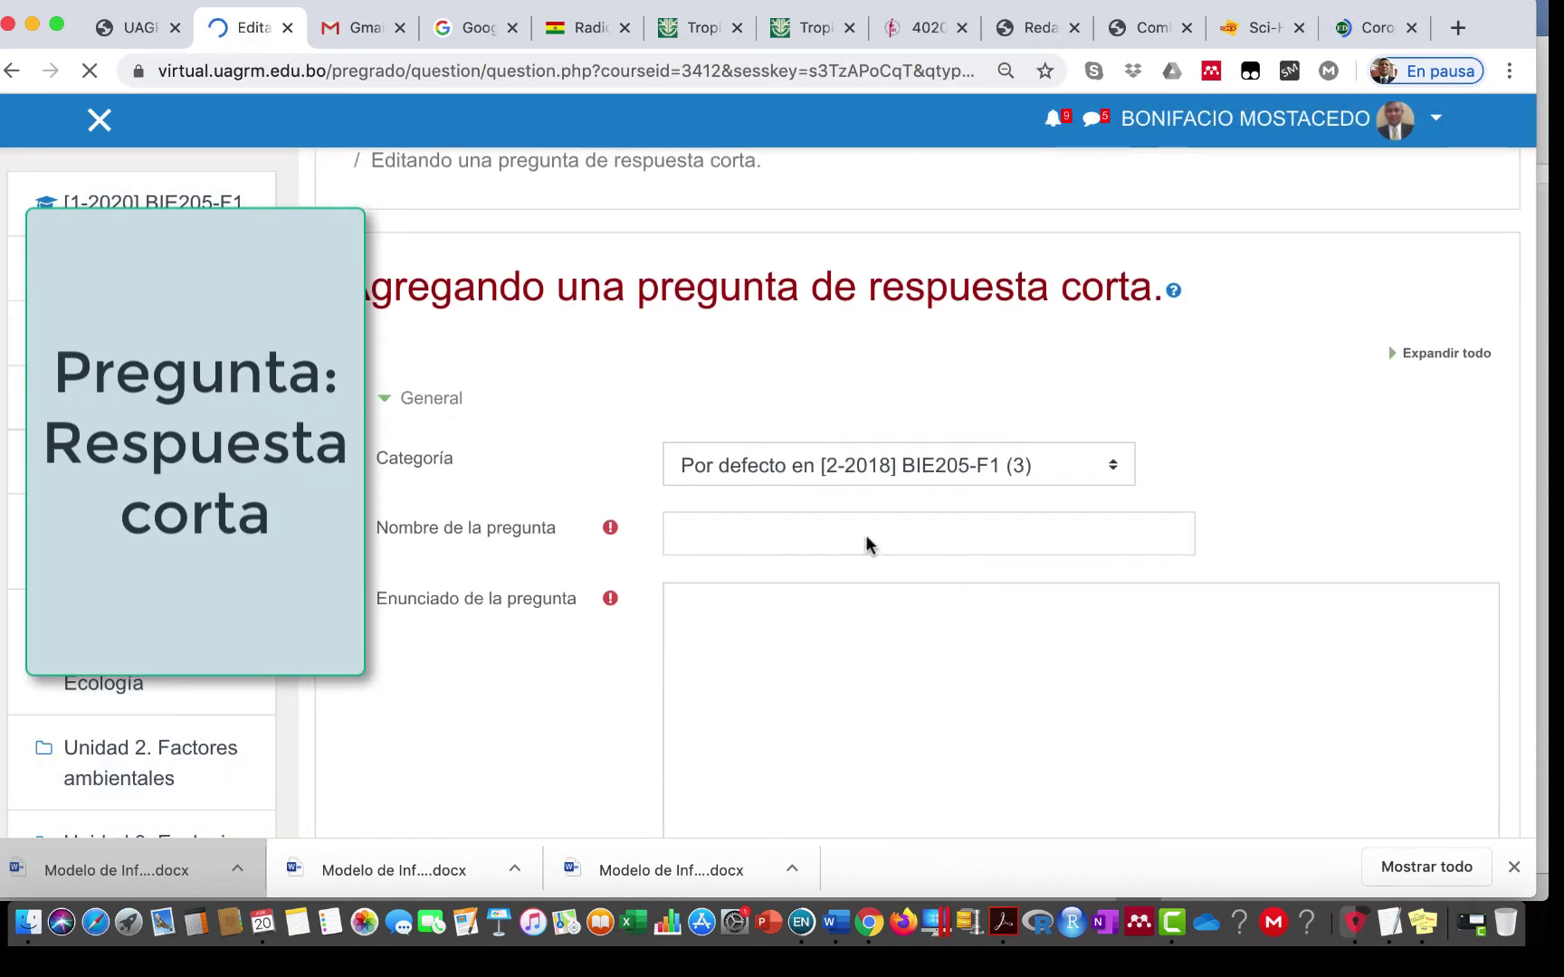
click(758, 533)
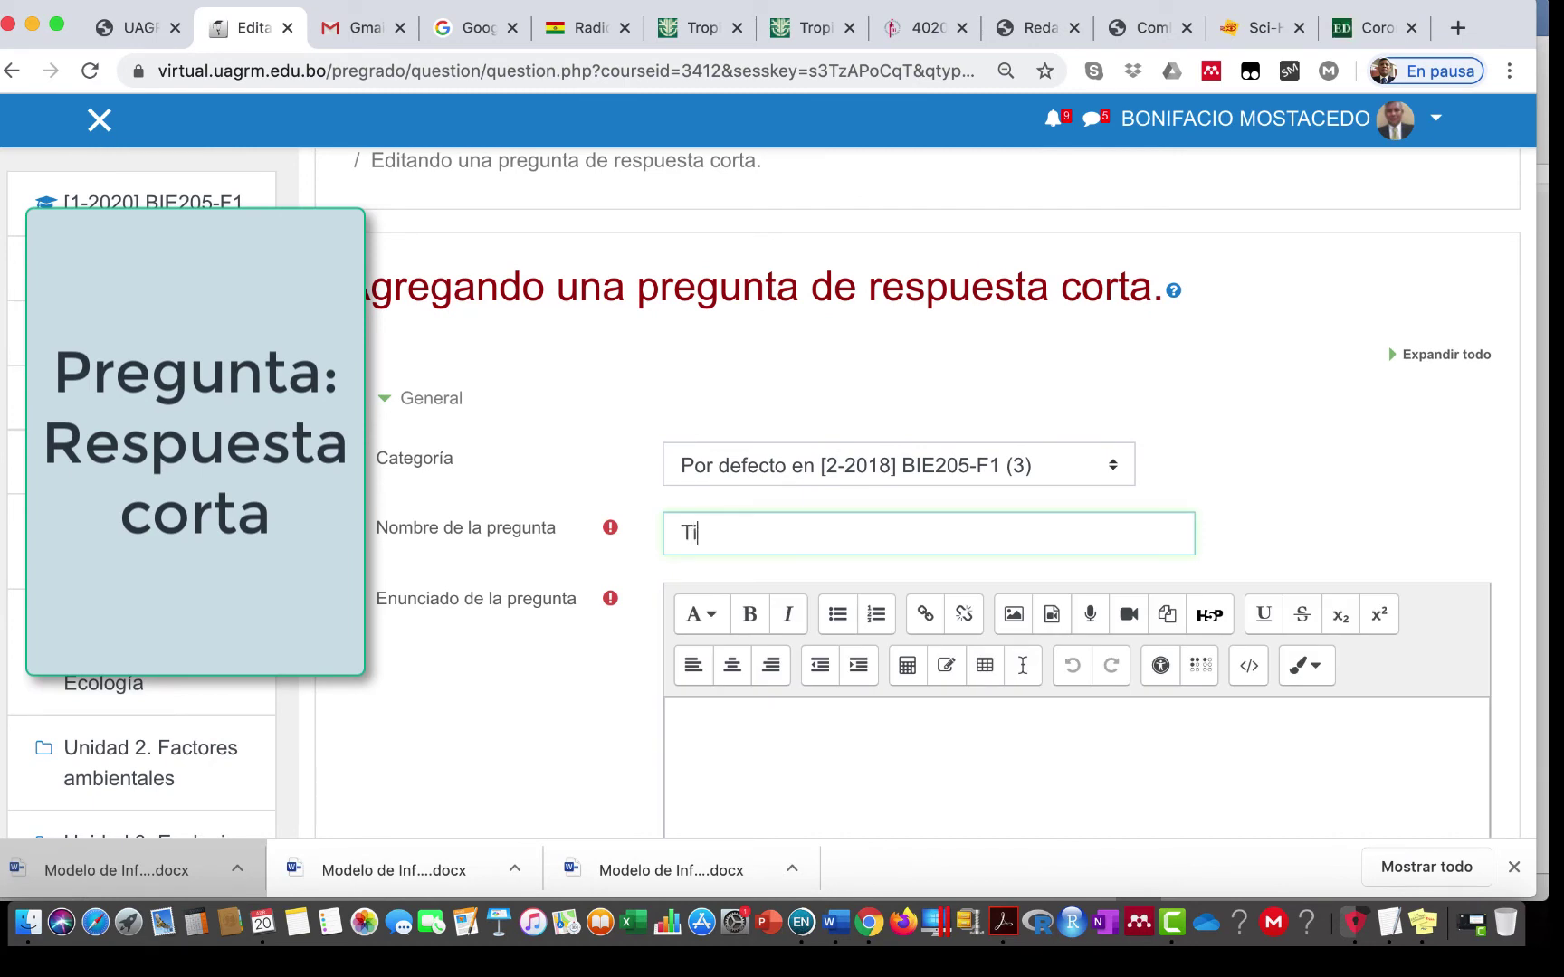
text(Tipos de dispersion)
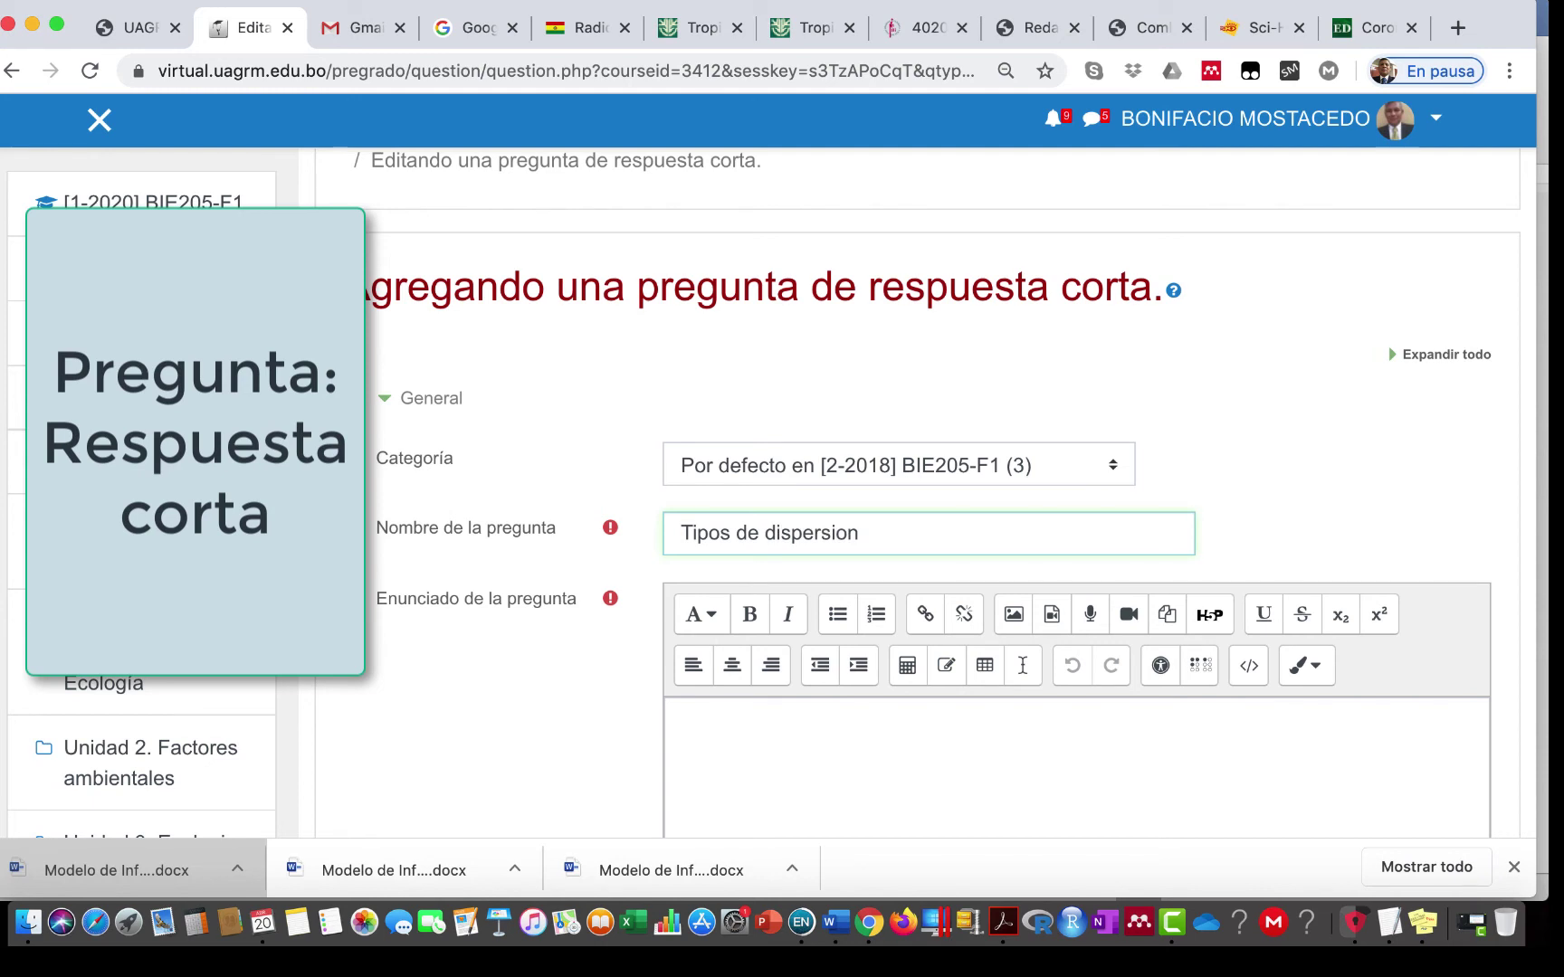
text( de semillas)
Step: Write the question text "Describa brevemente al menos 4 tipos de dispersion de semillas que tienen las plantas."
scroll(753, 767, down, 5)
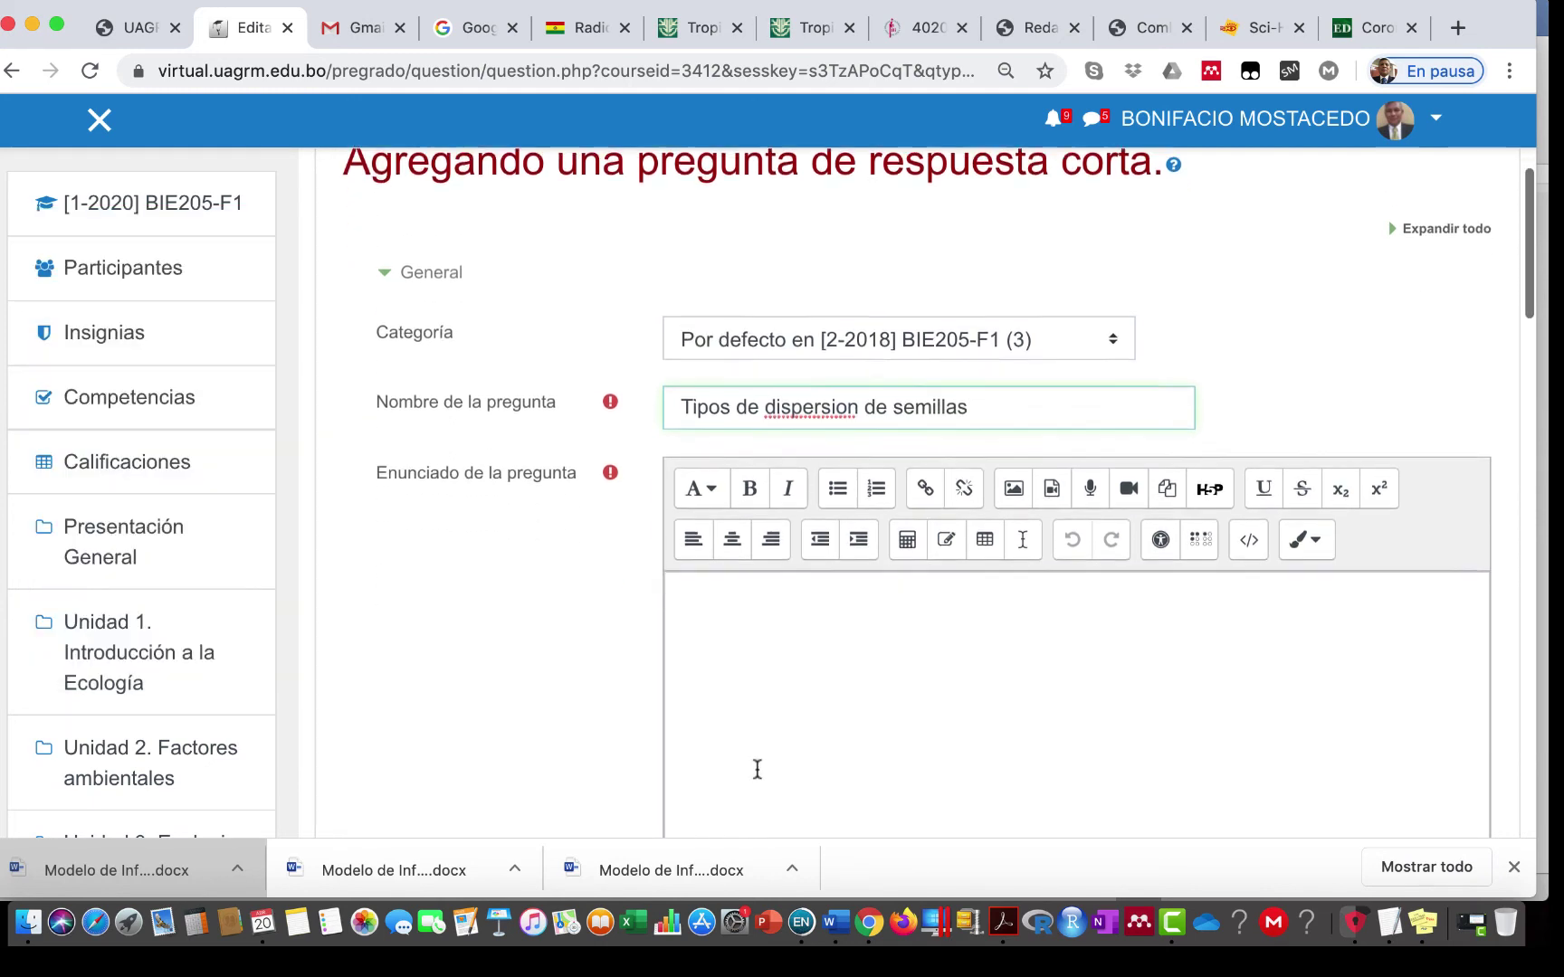
click(775, 506)
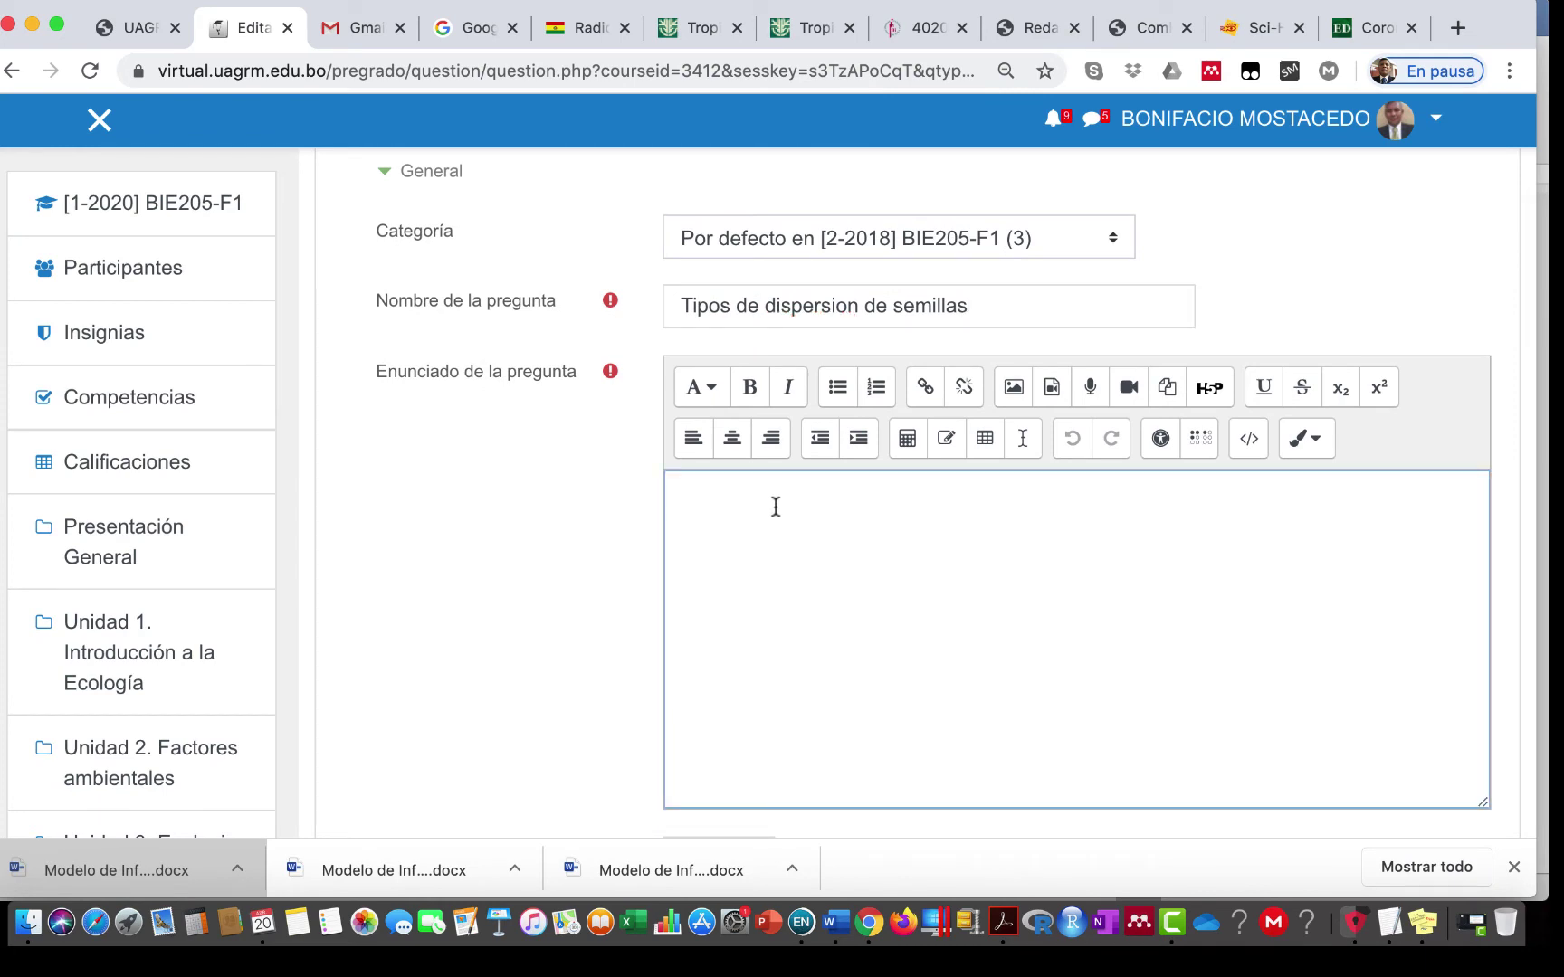
text(Describa breve)
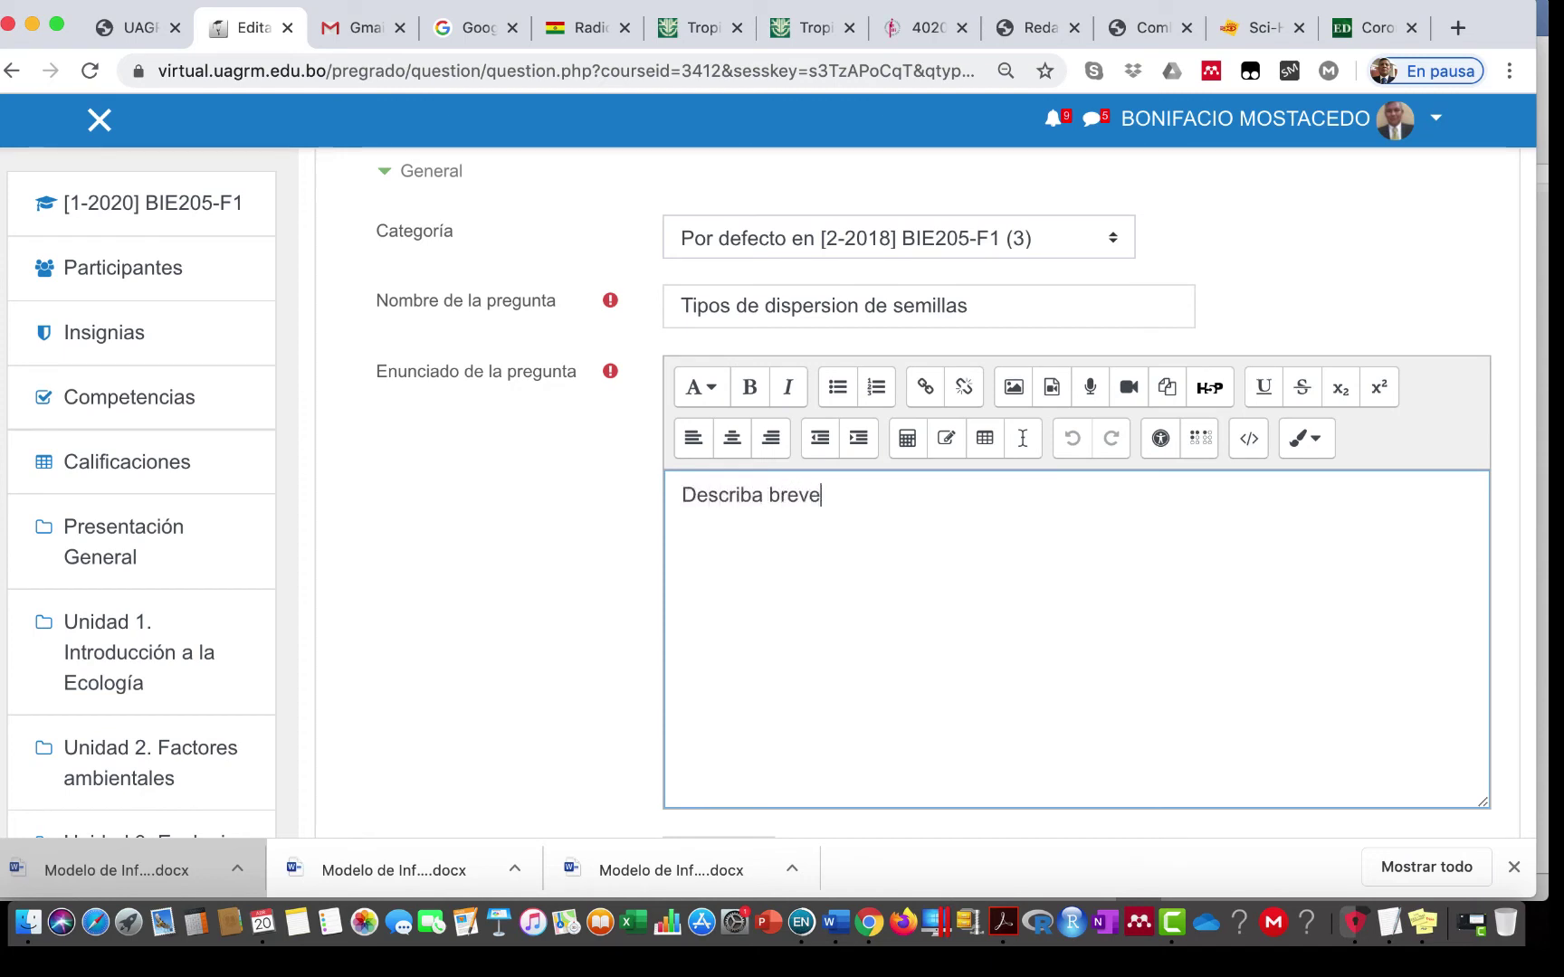
text(mente 4 t)
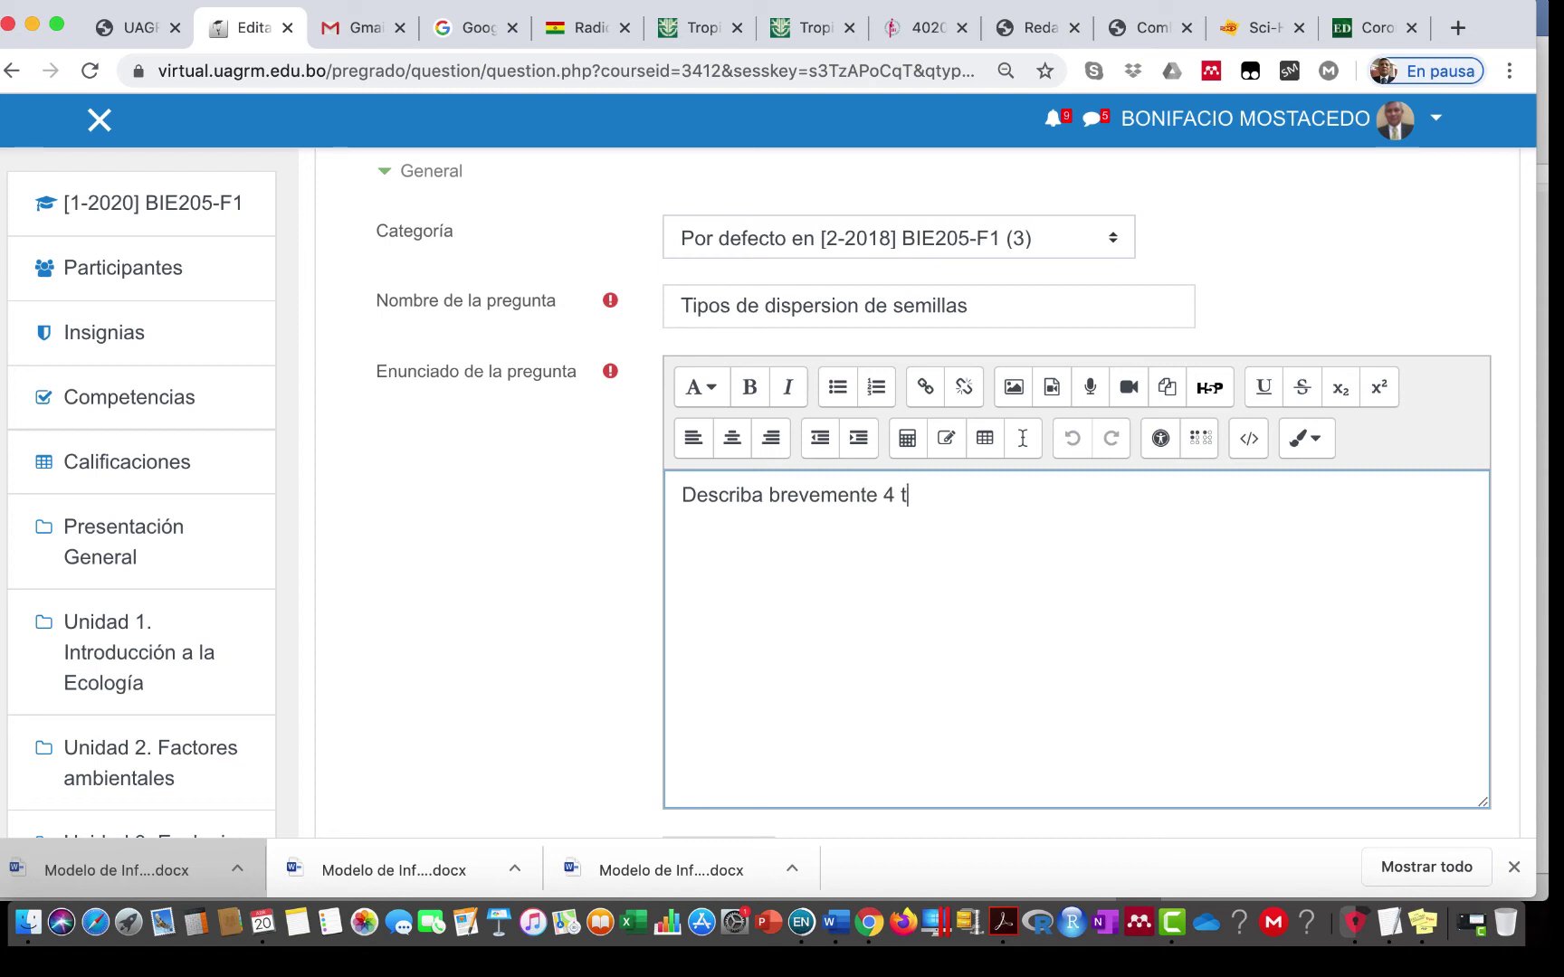
key(BackSpace)
key(BackSpace)
key(BackSpace)
text(al menos )
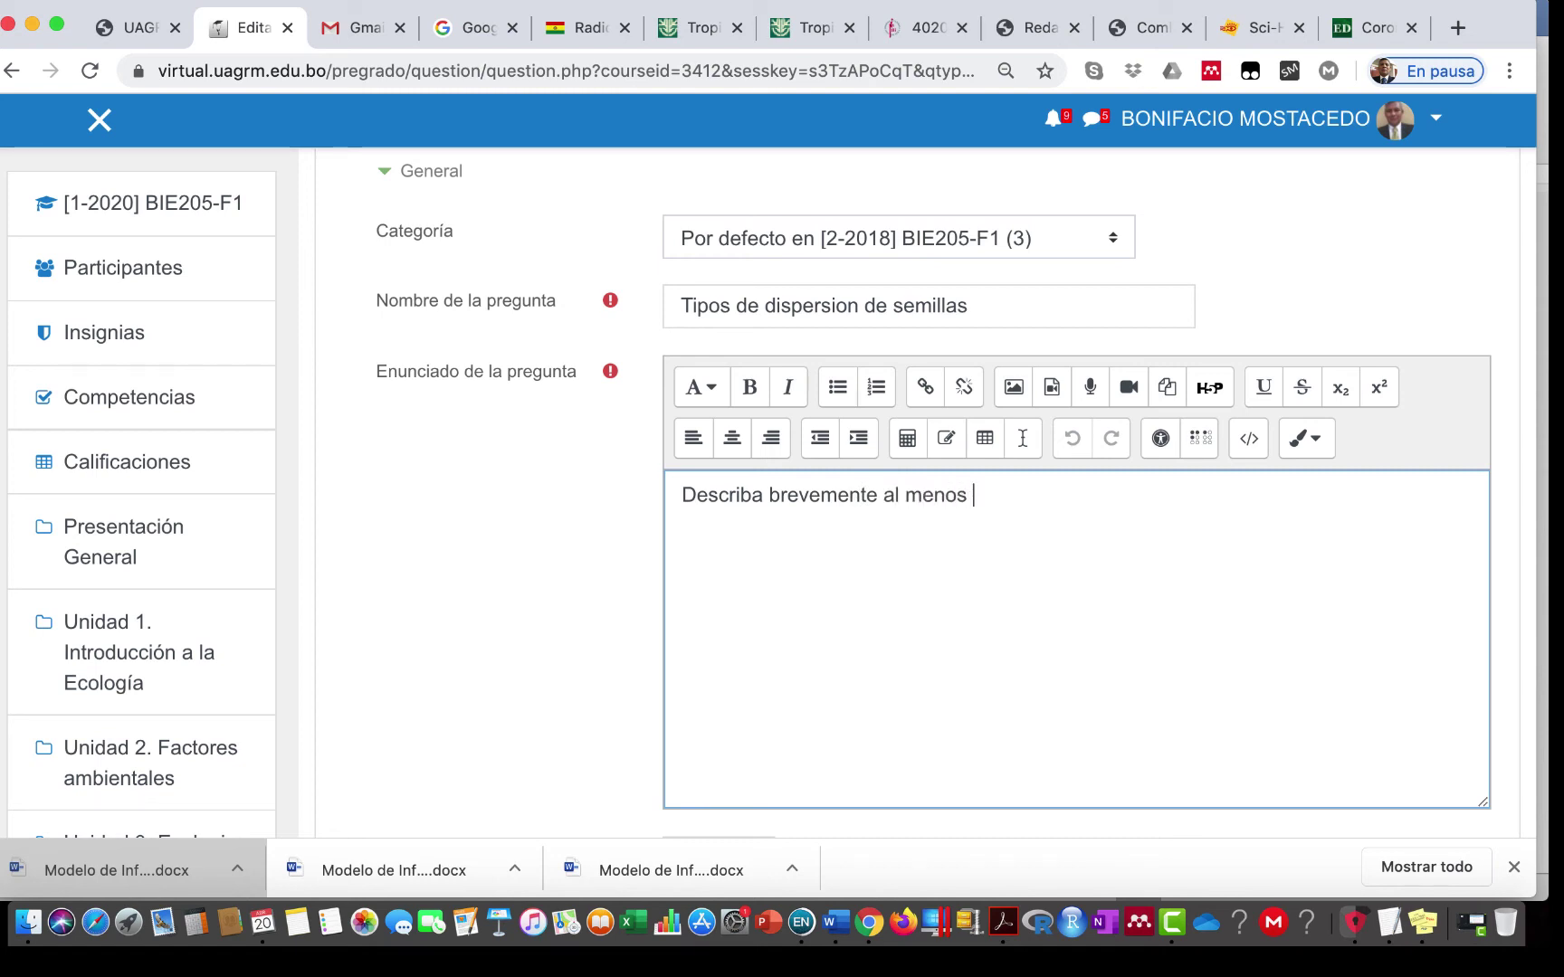
text(4 tipos de )
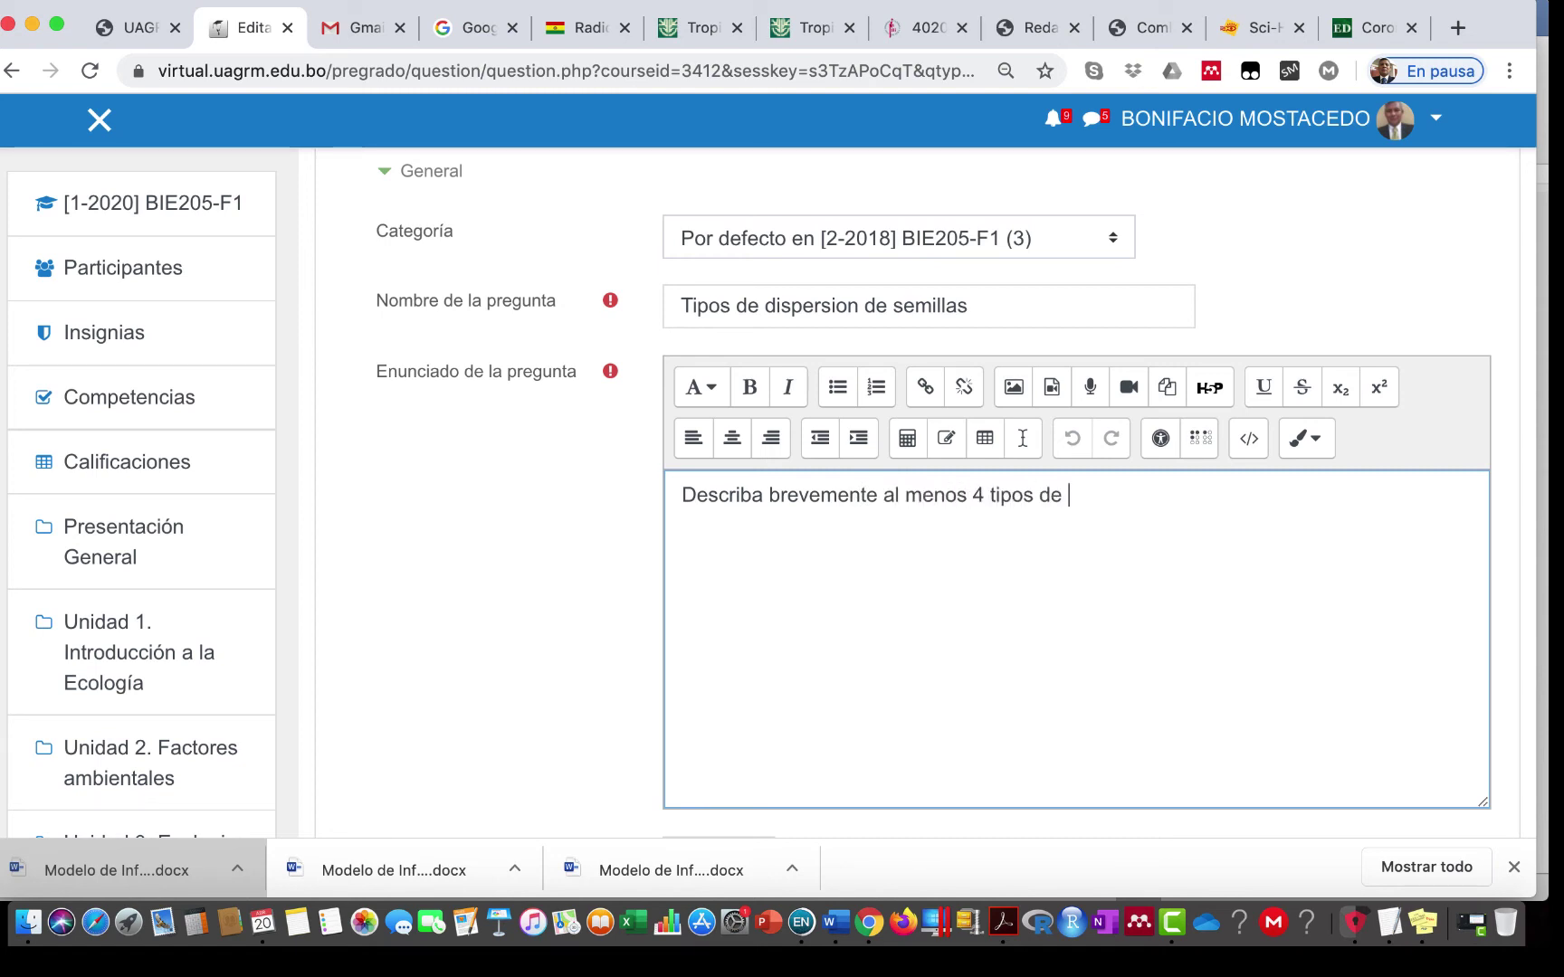
text(dispersion de se)
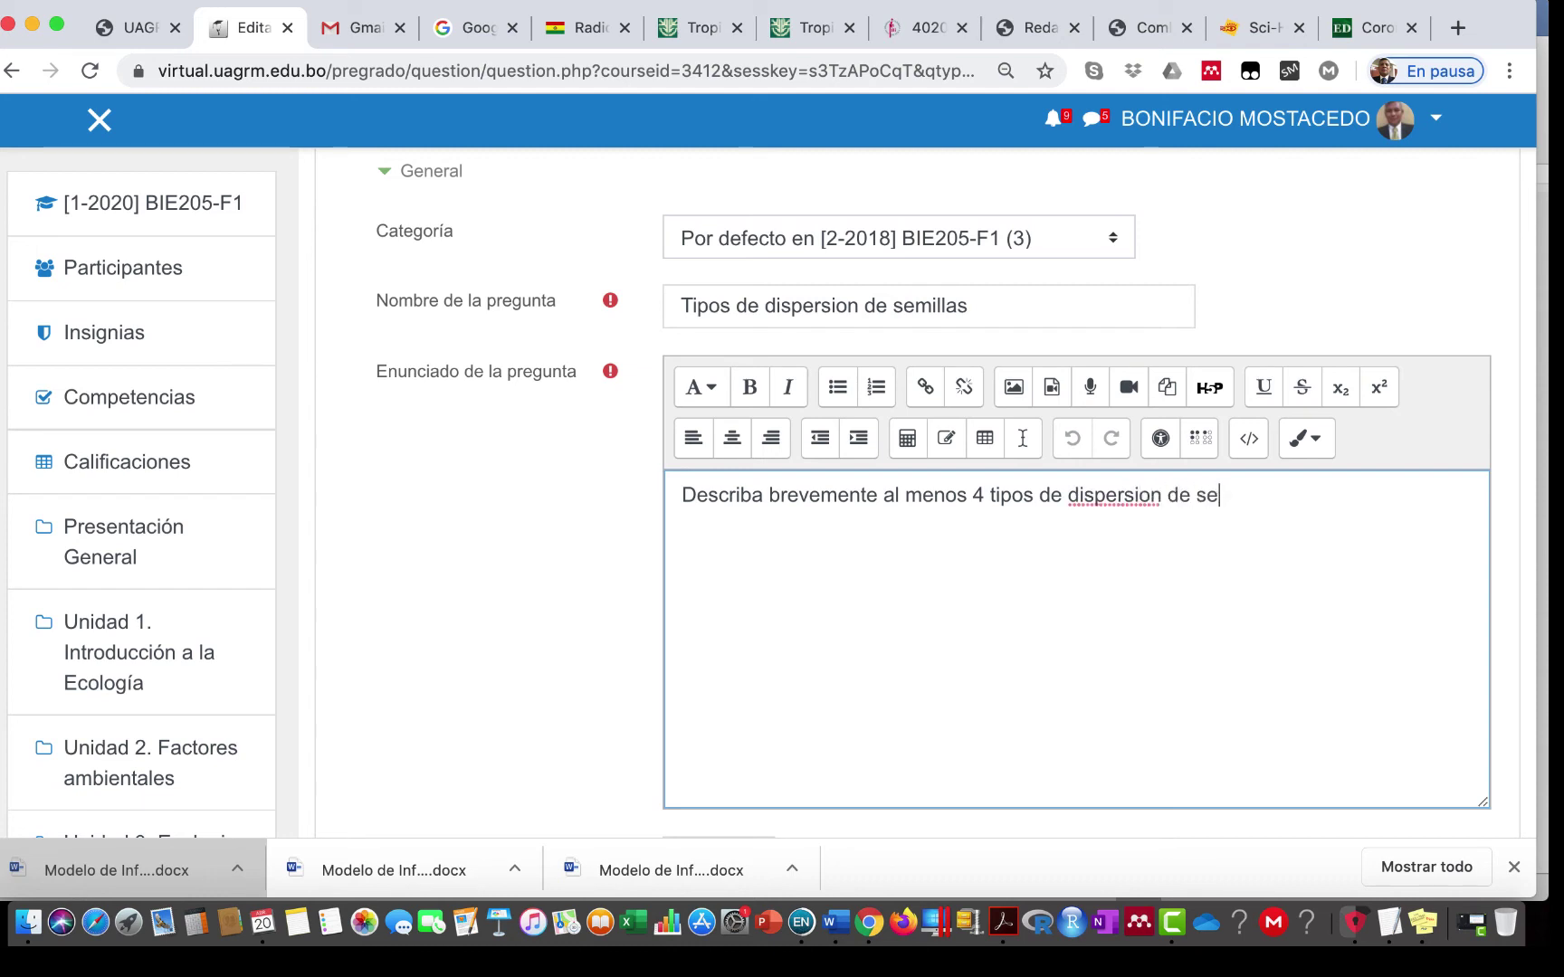
text(millas que tie)
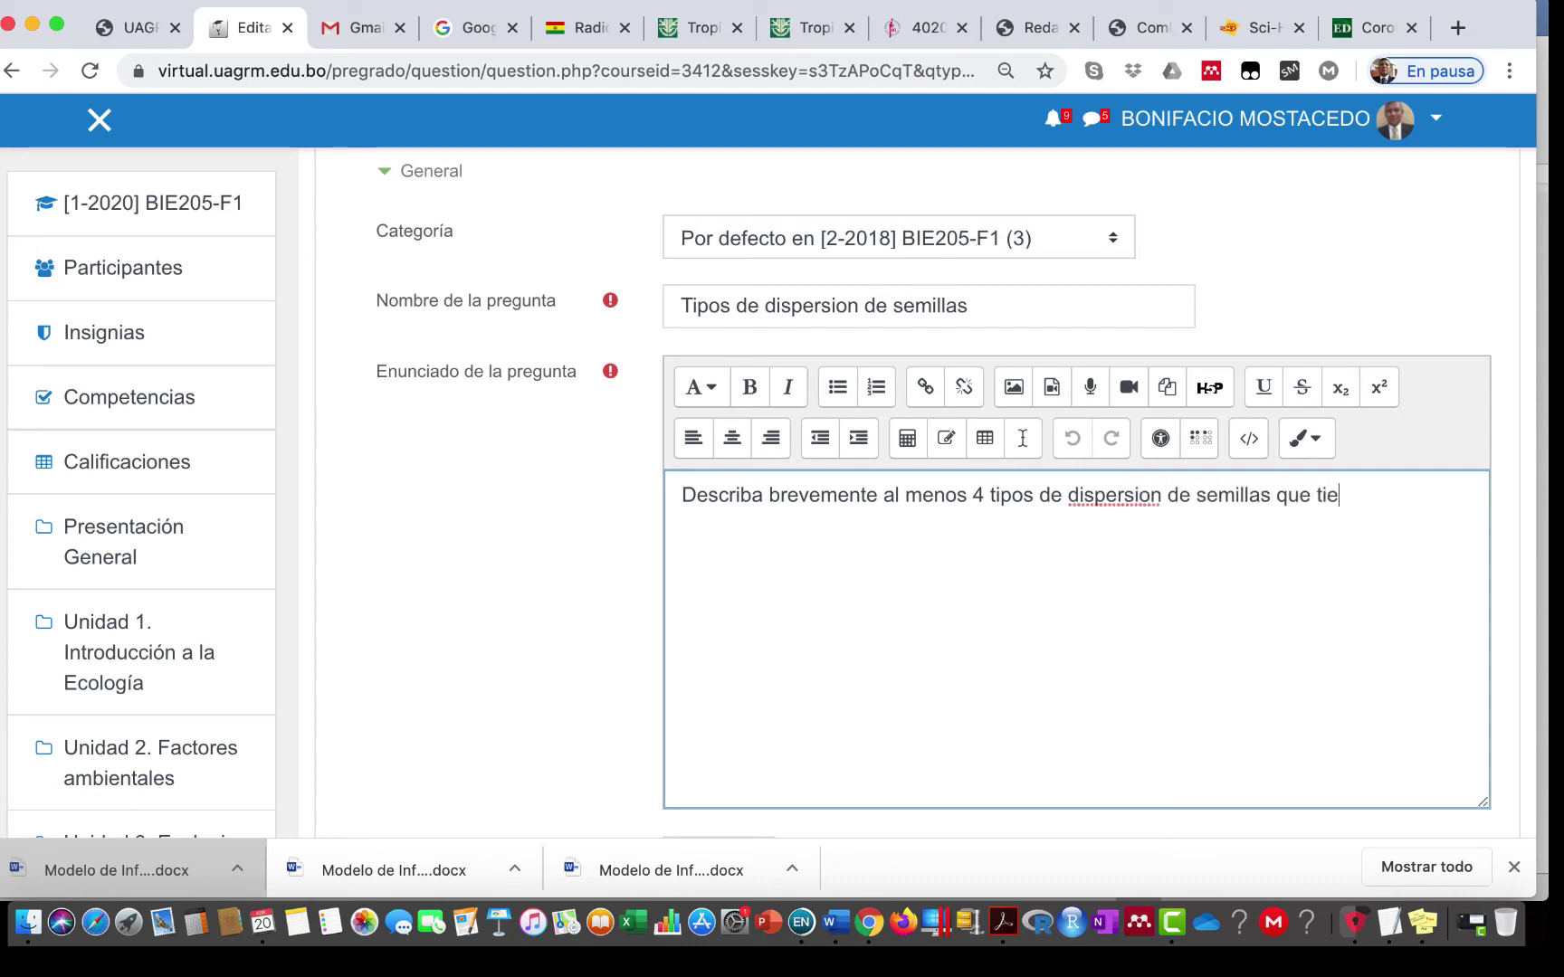
text(nen las plantas.)
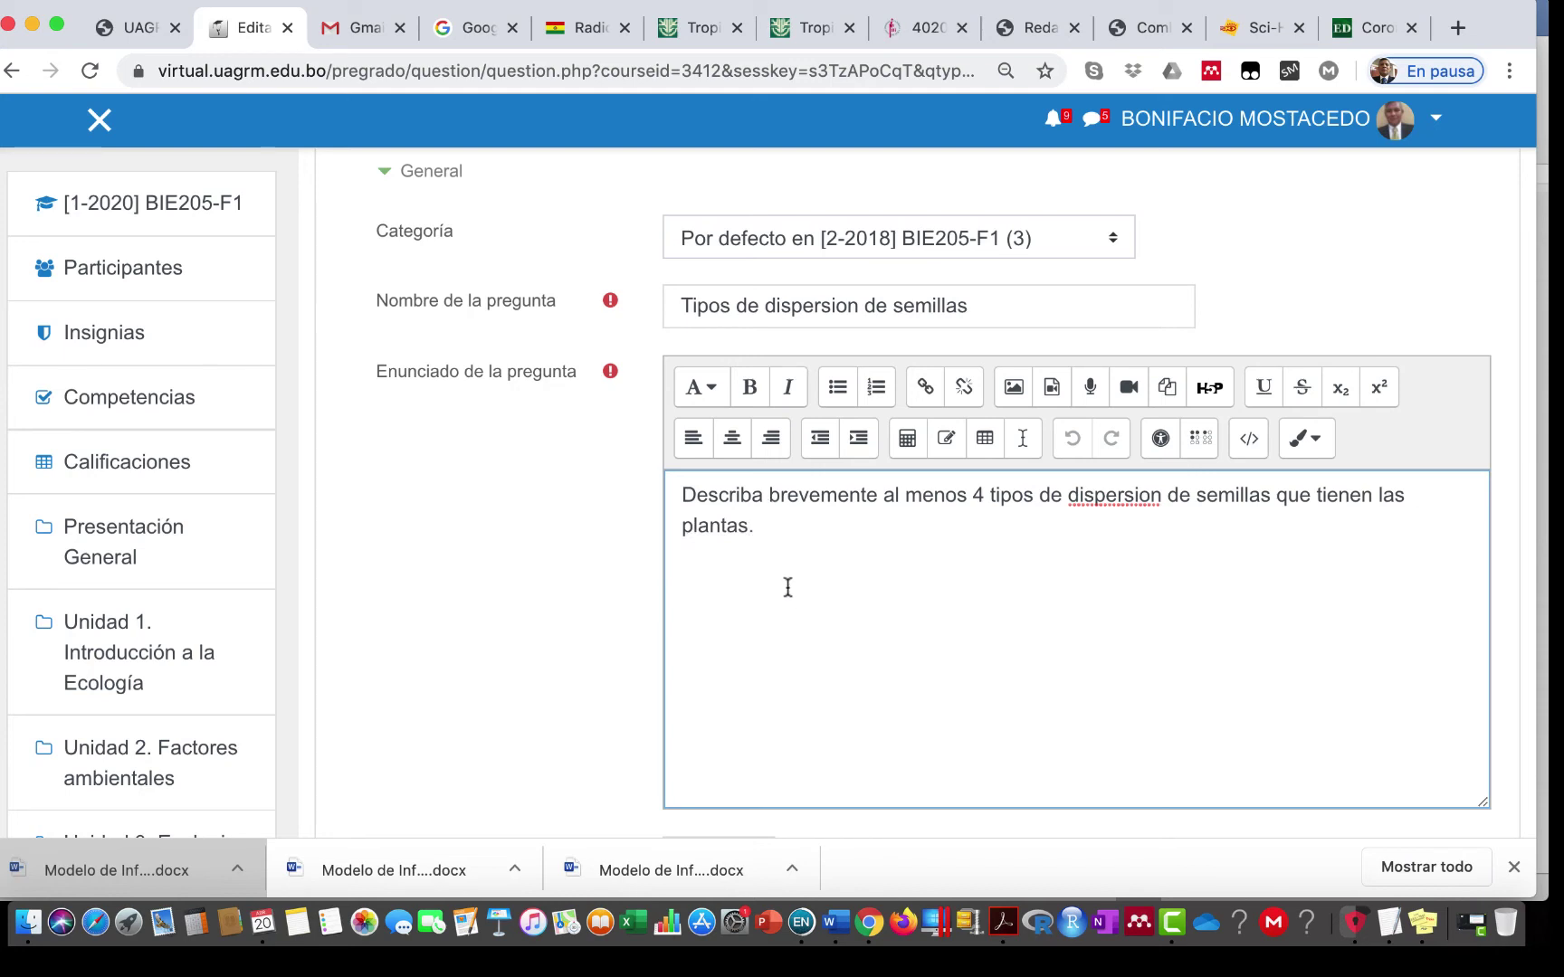
Step: Try to save the short-answer question with its answers left blank
scroll(785, 588, down, 5)
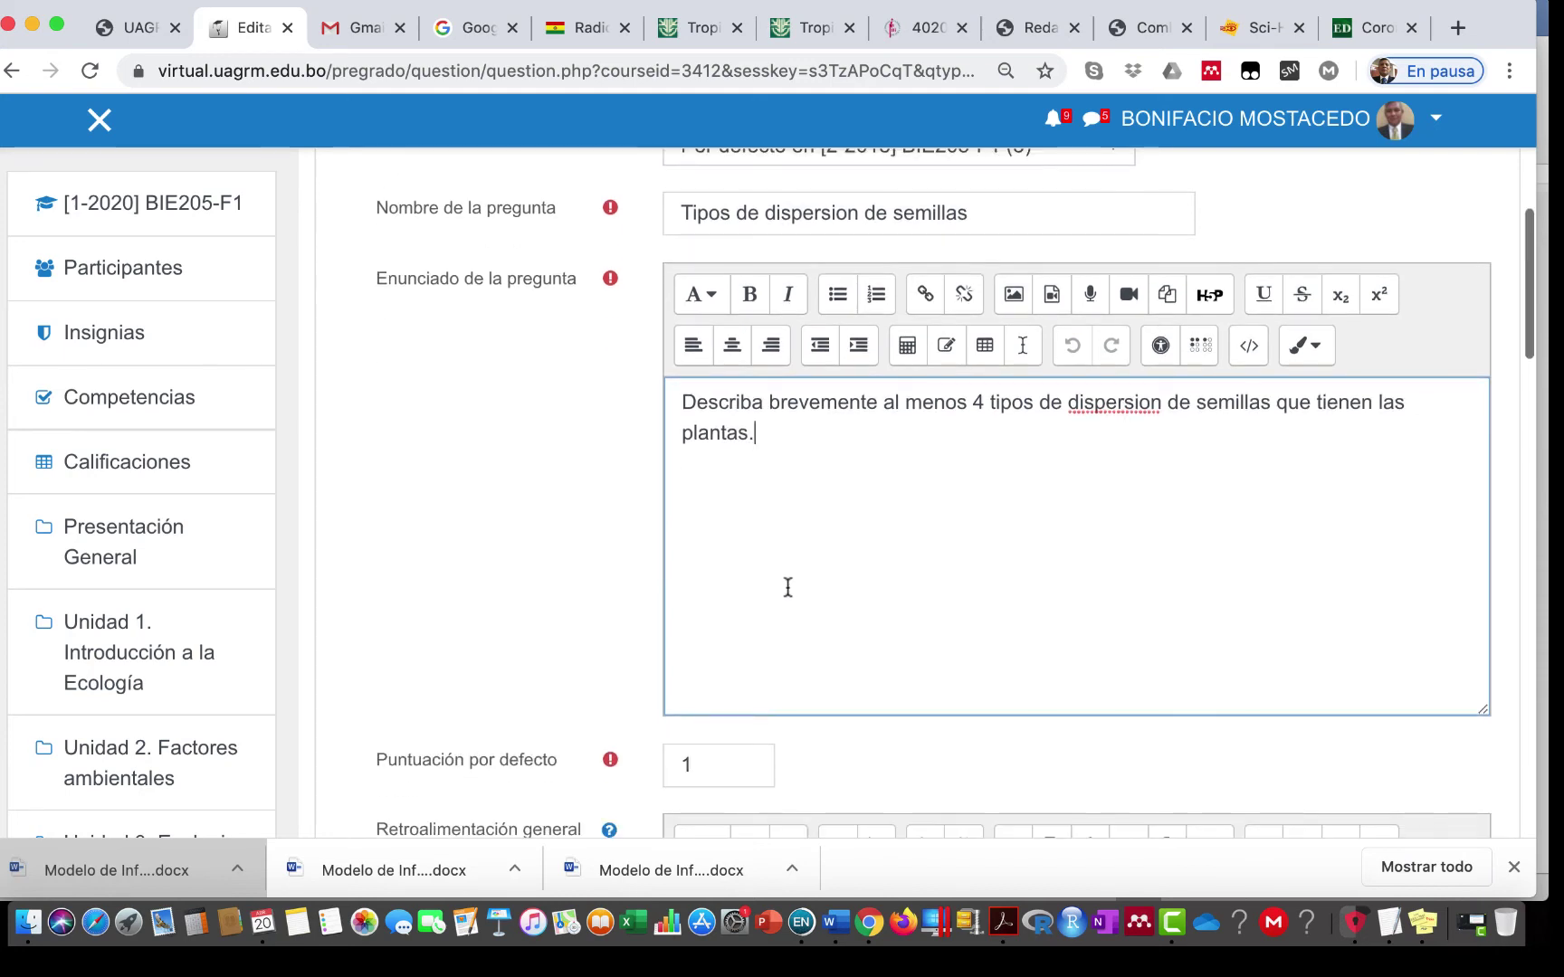
scroll(787, 589, down, 8)
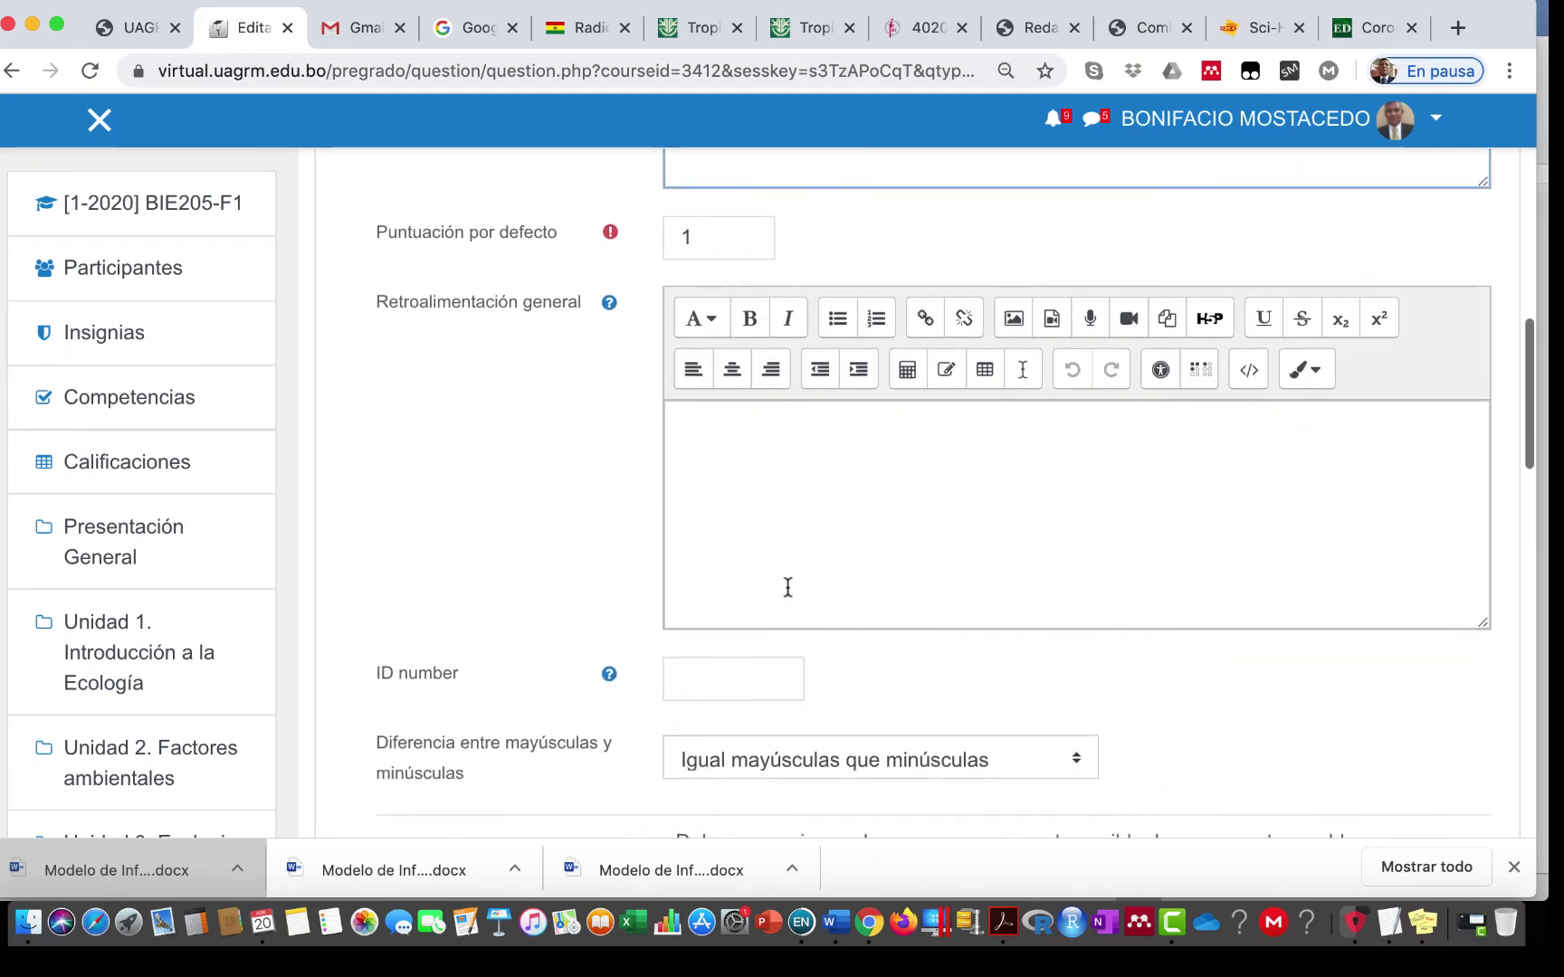
scroll(786, 593, down, 15)
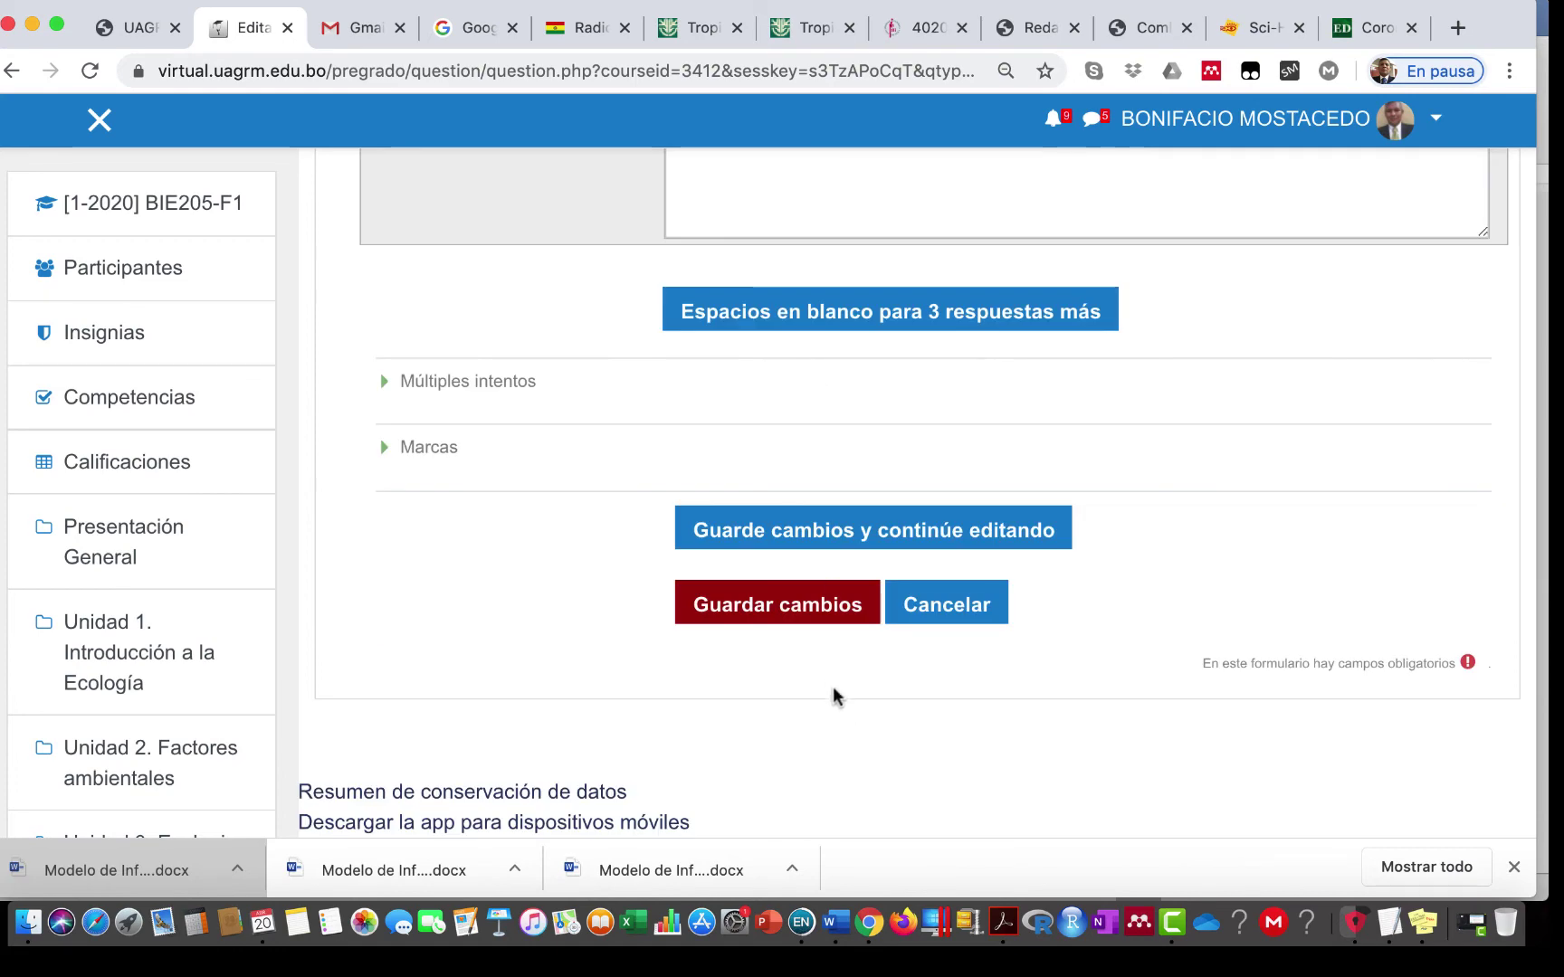
click(774, 608)
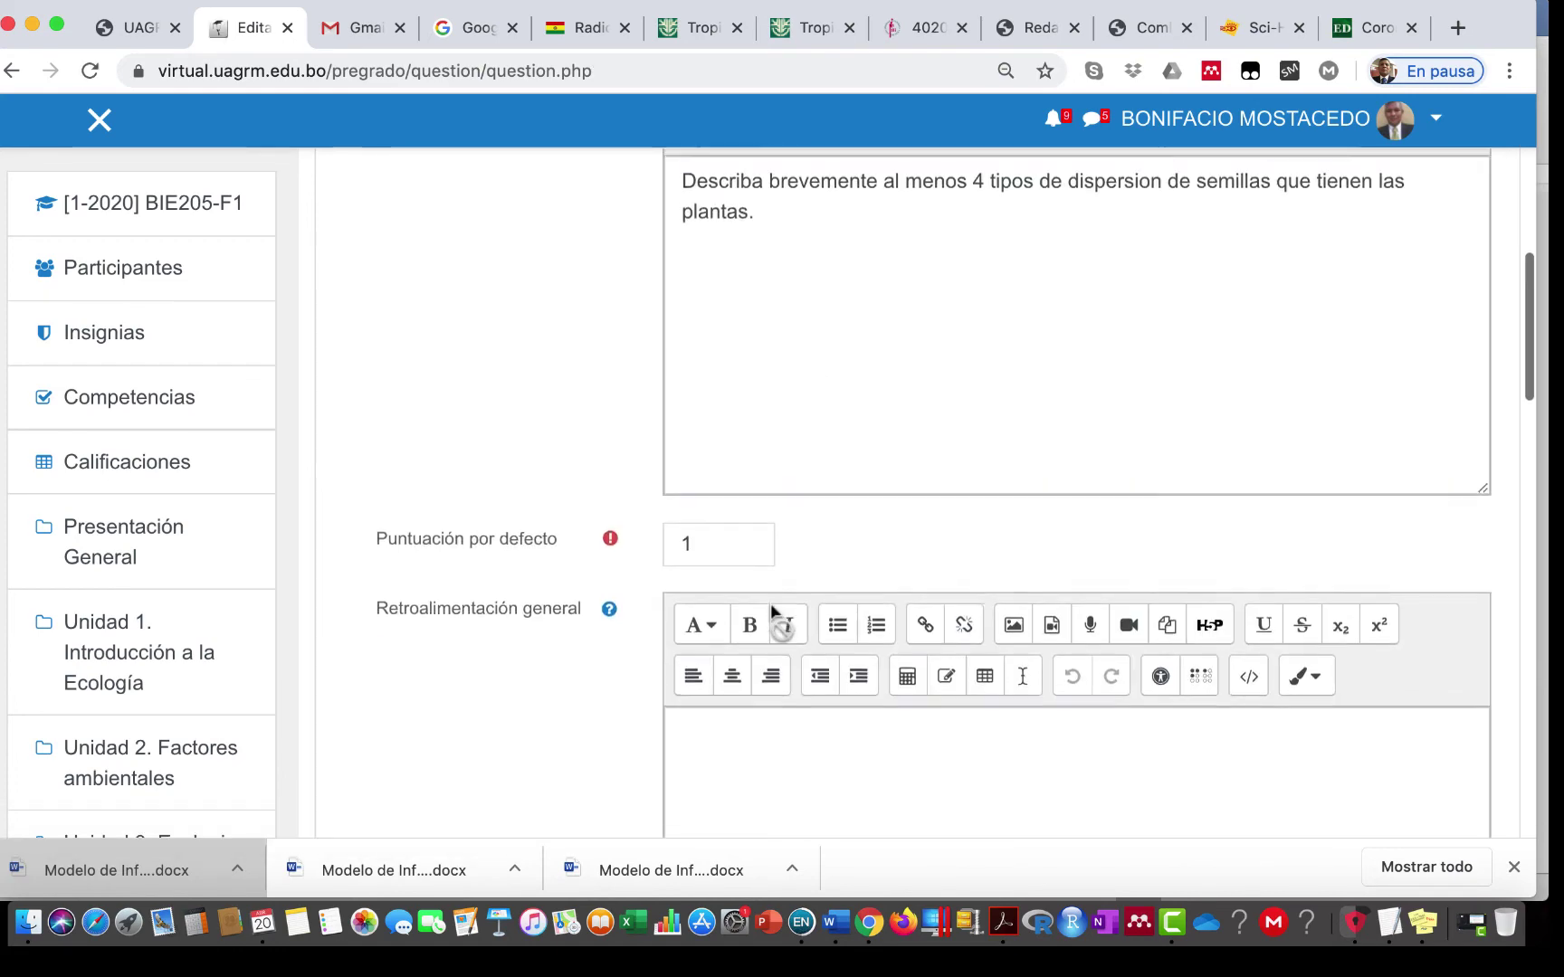
Step: Give Respuesta 1 a grade of 100% and save the short-answer question
scroll(769, 603, up, 1)
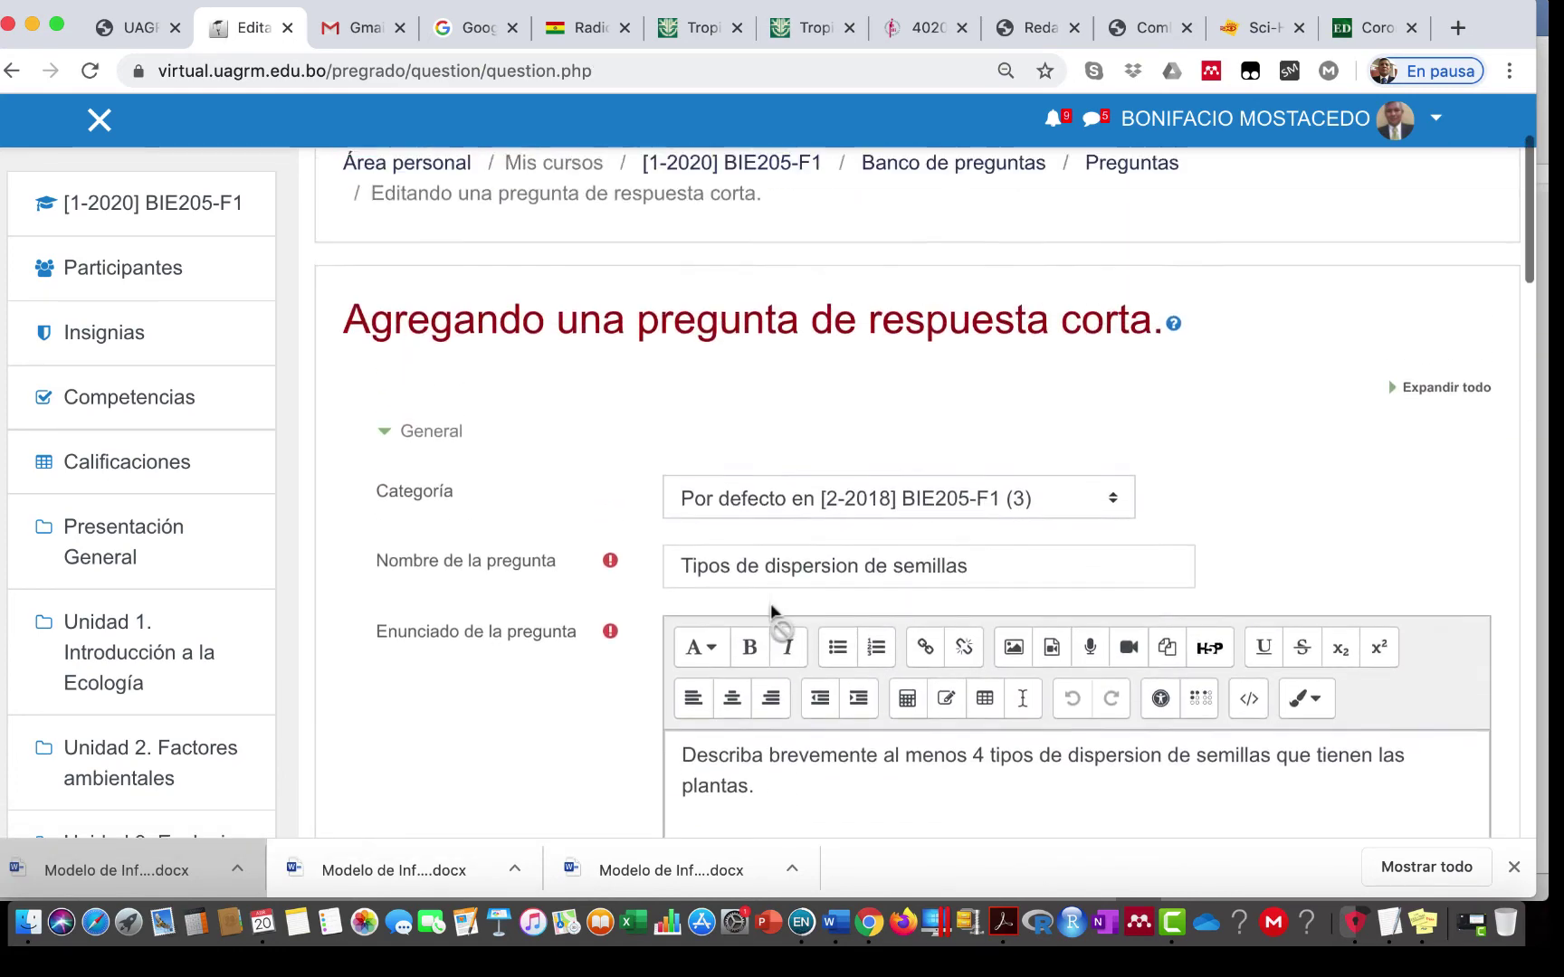
scroll(769, 603, down, 5)
scroll(769, 603, down, 6)
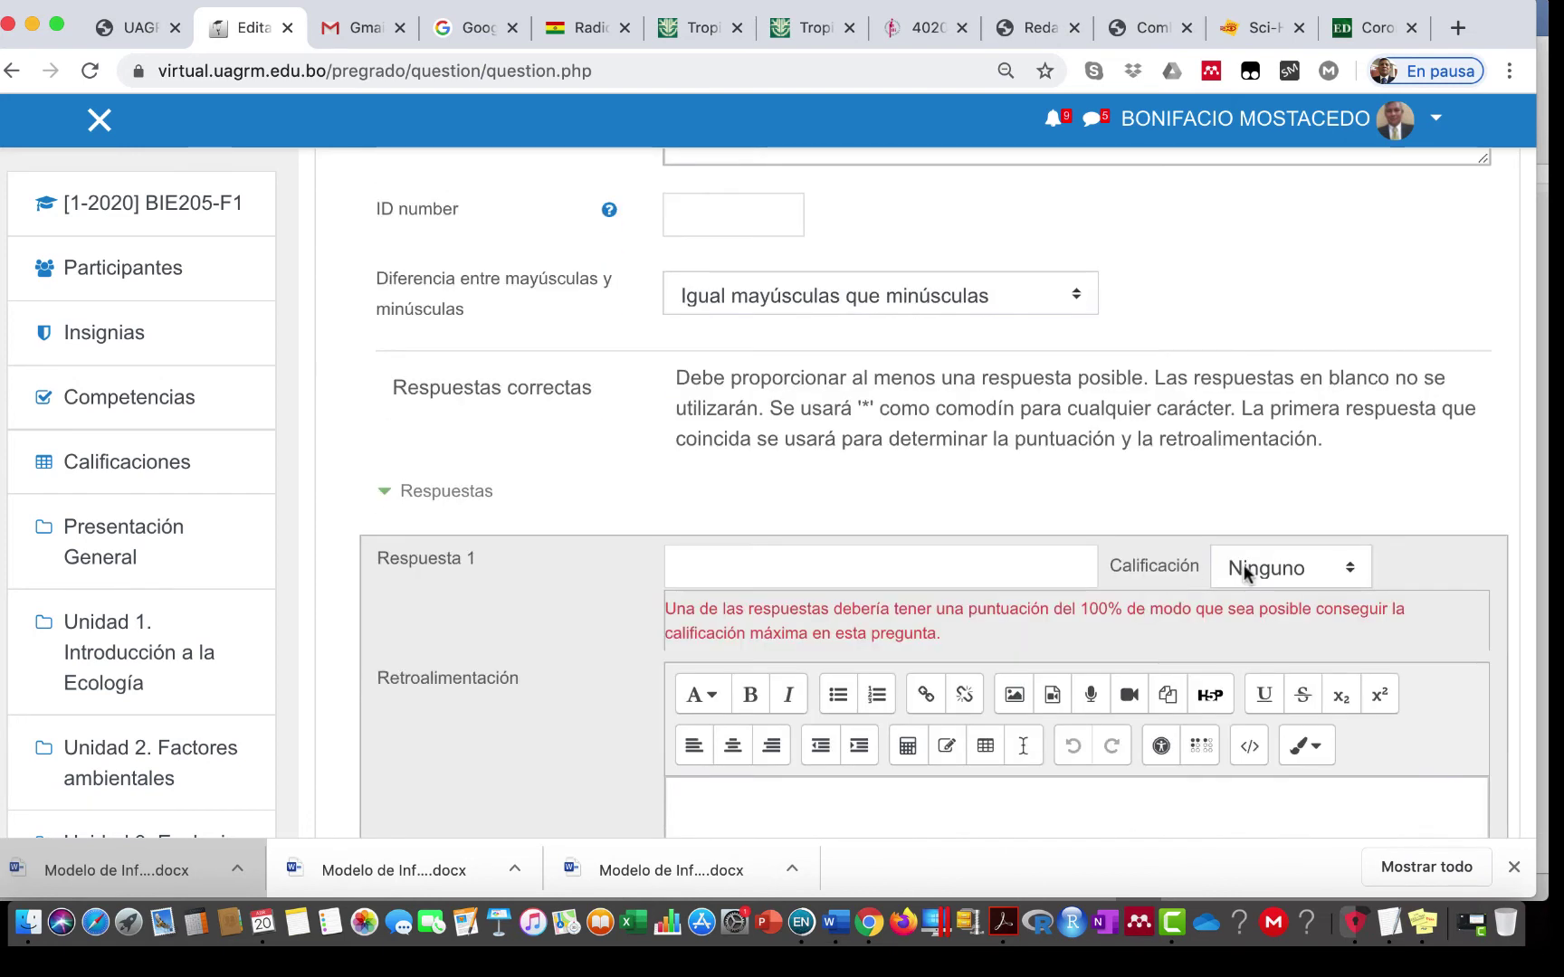
scroll(1328, 587, down, 2)
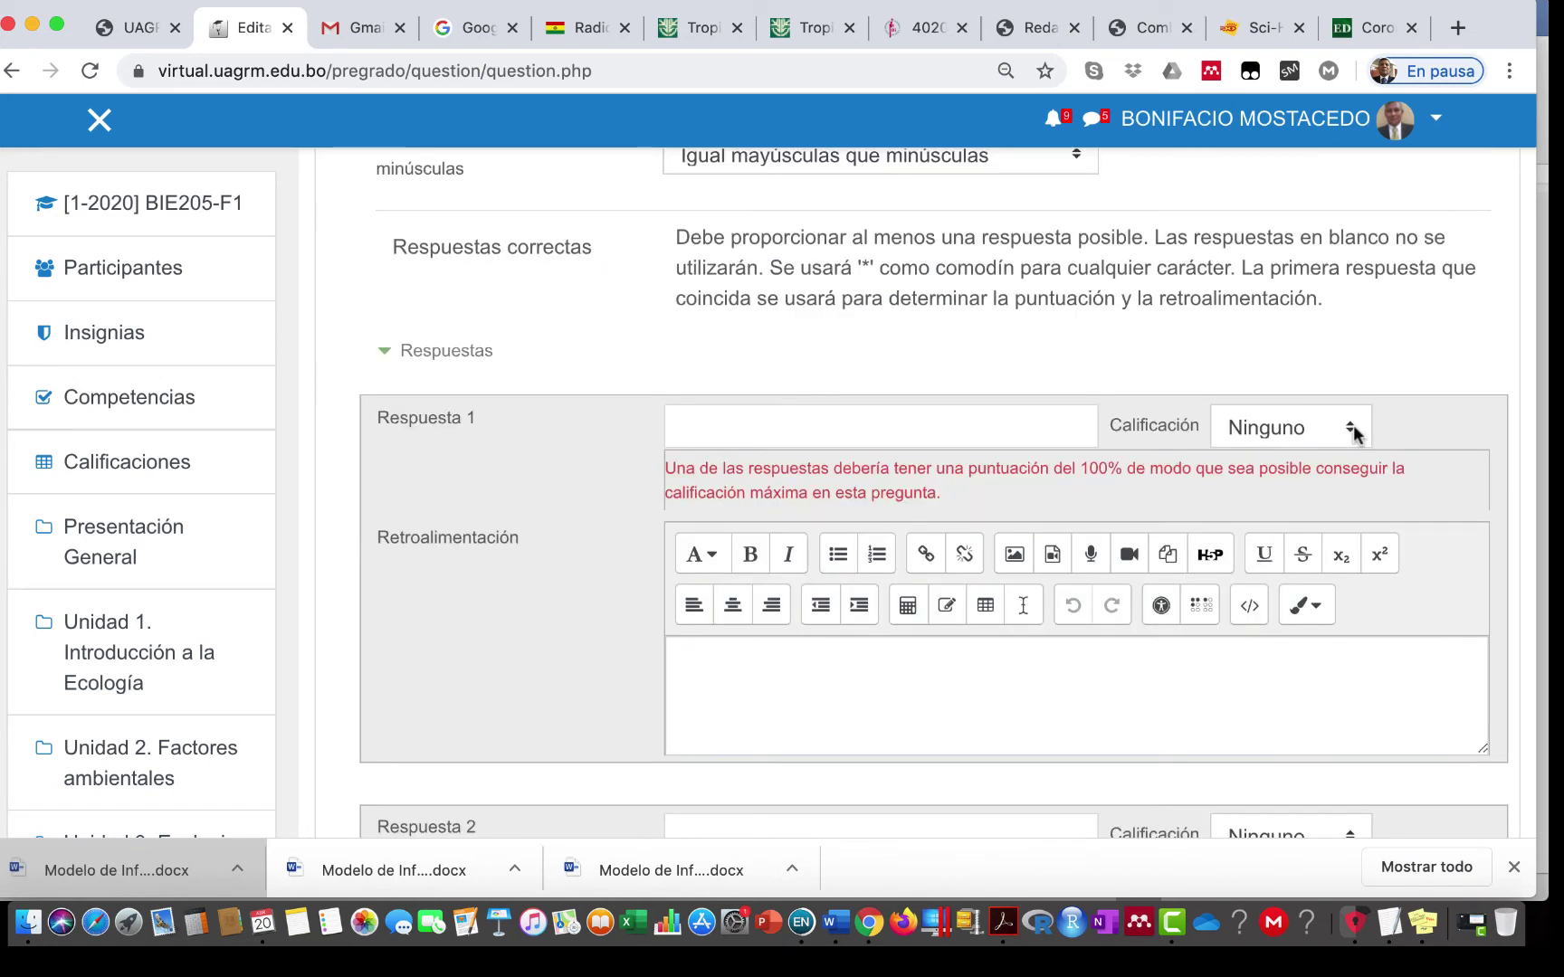
click(1349, 426)
click(1255, 458)
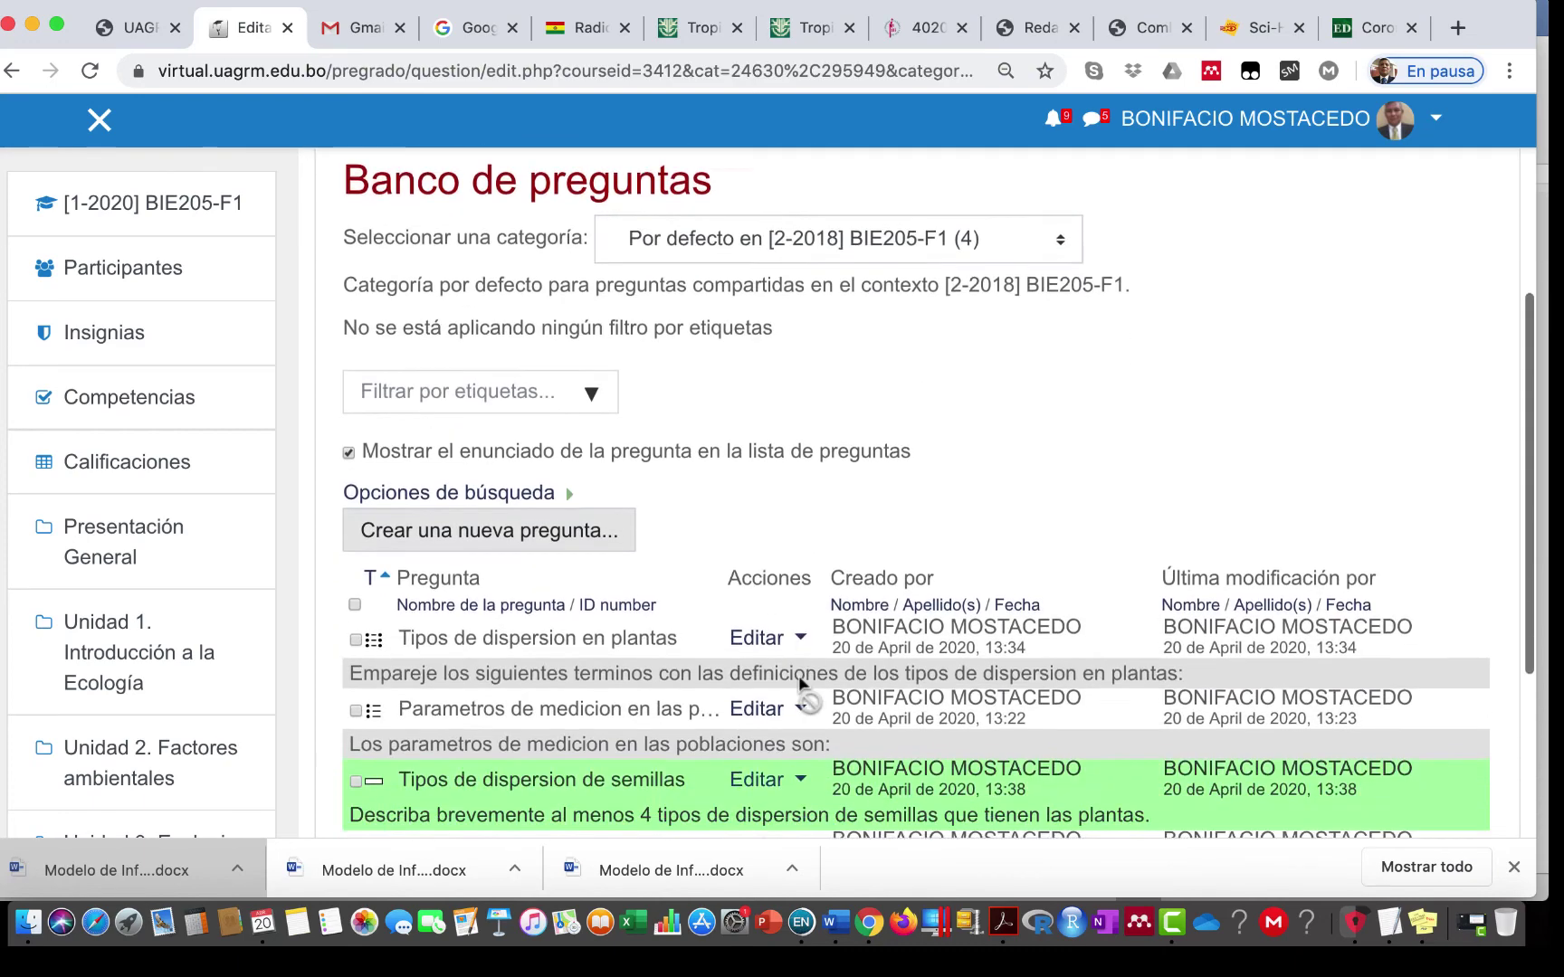
Step: Preview the short-answer question "Tipos de dispersion de semillas" from the question bank
scroll(798, 676, down, 4)
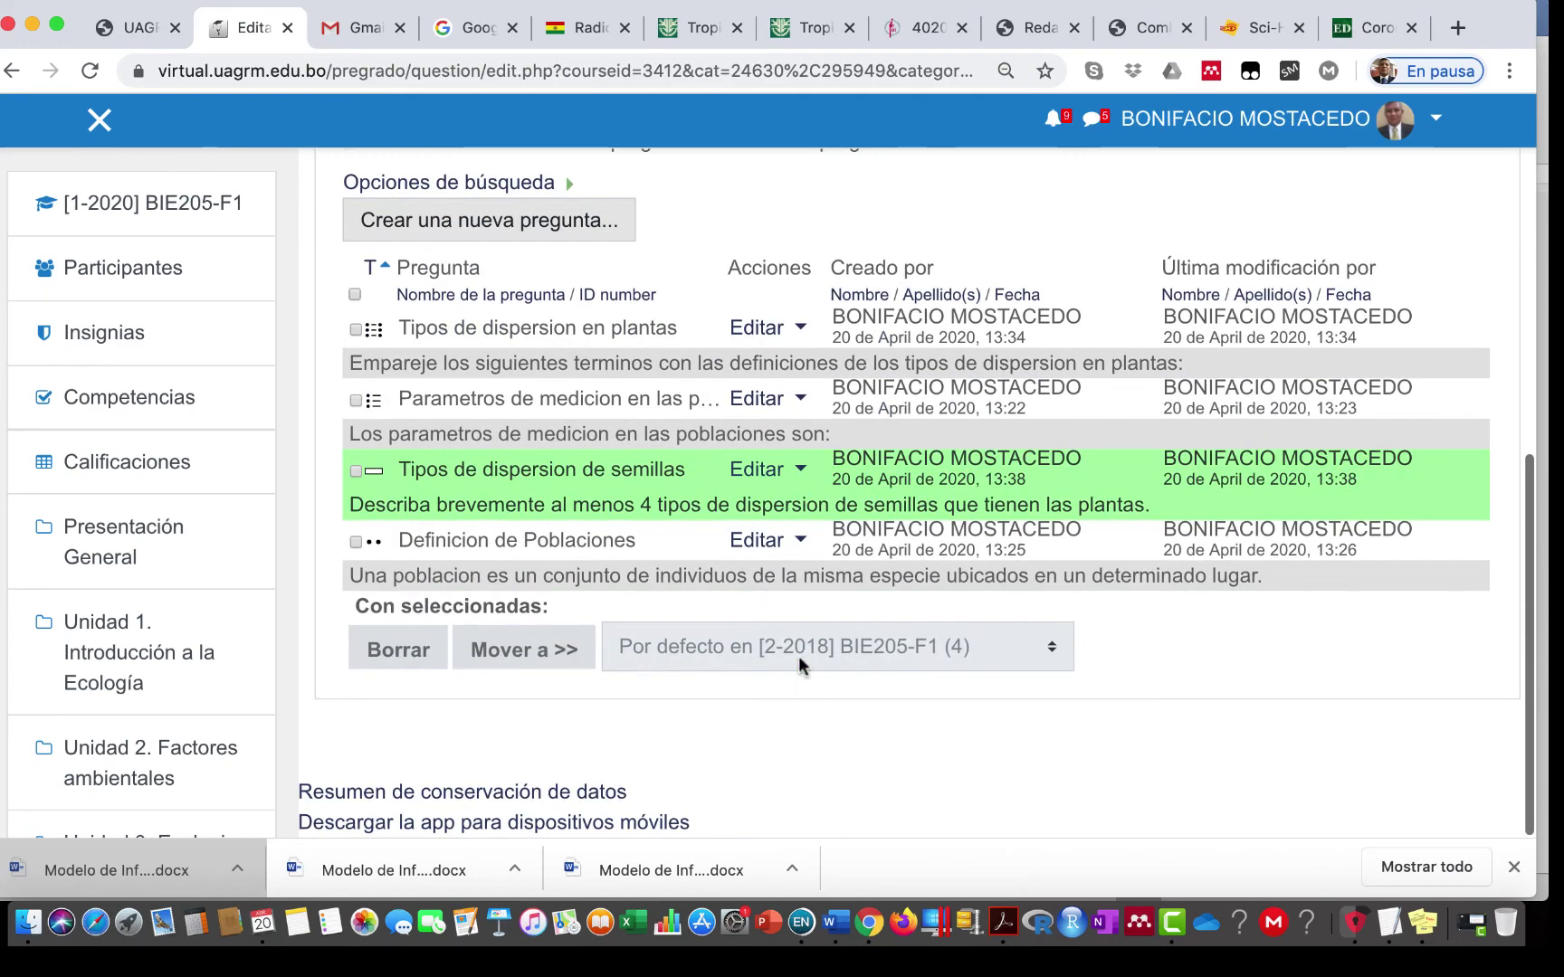
click(800, 470)
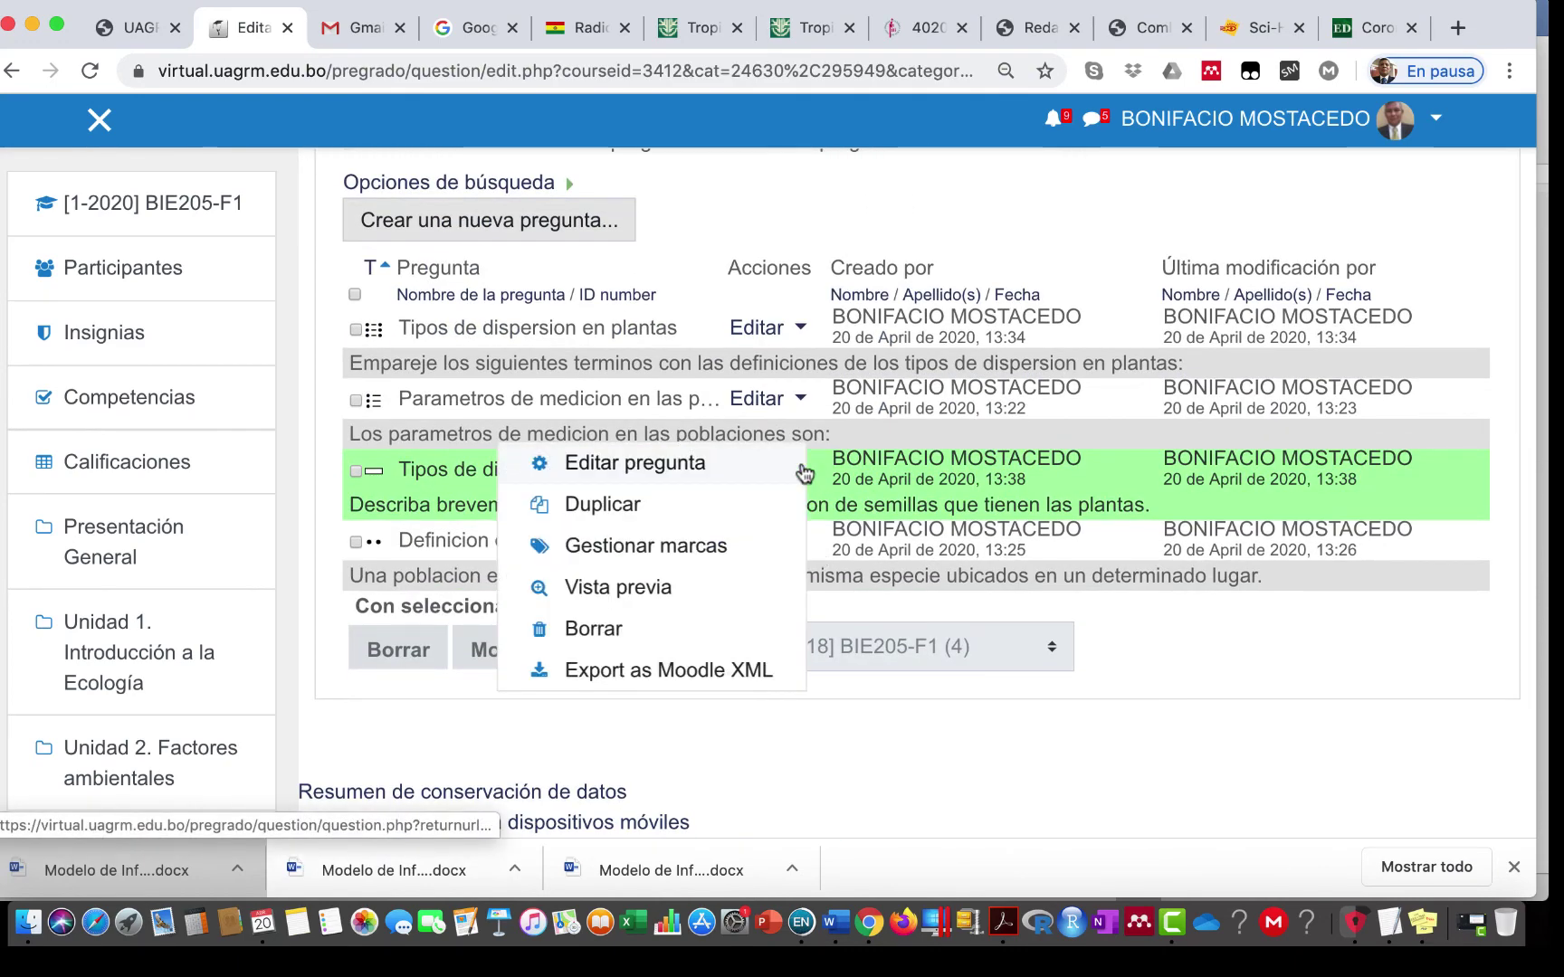
click(602, 591)
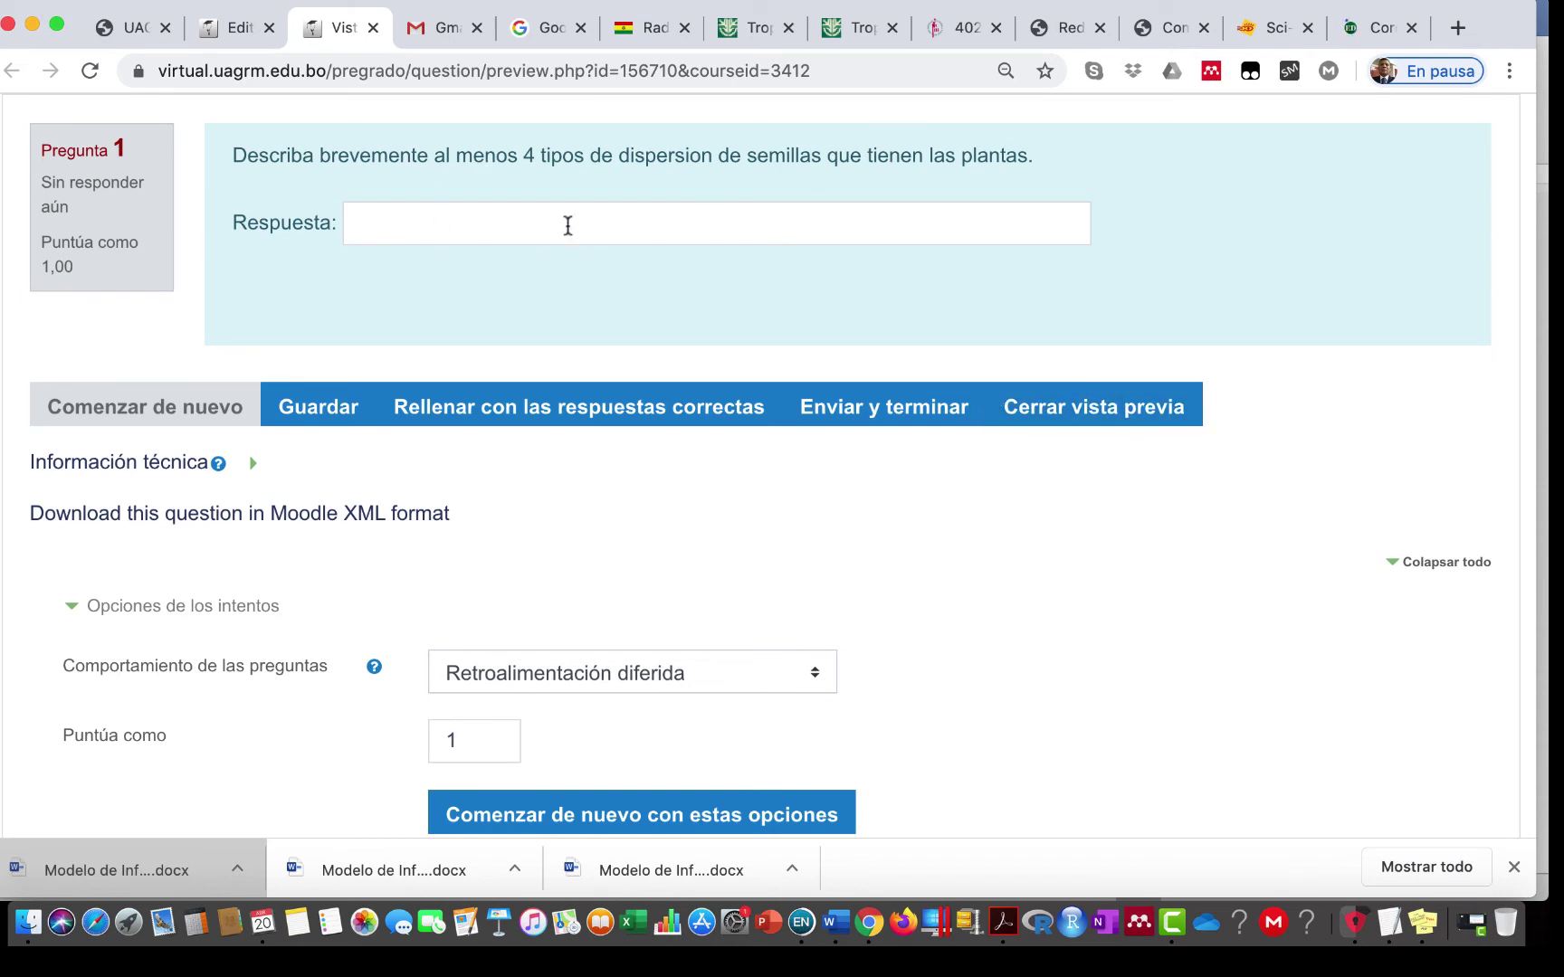
Step: Test the previewed question by entering a line of random filler text as the answer, submit it and close the preview
click(474, 218)
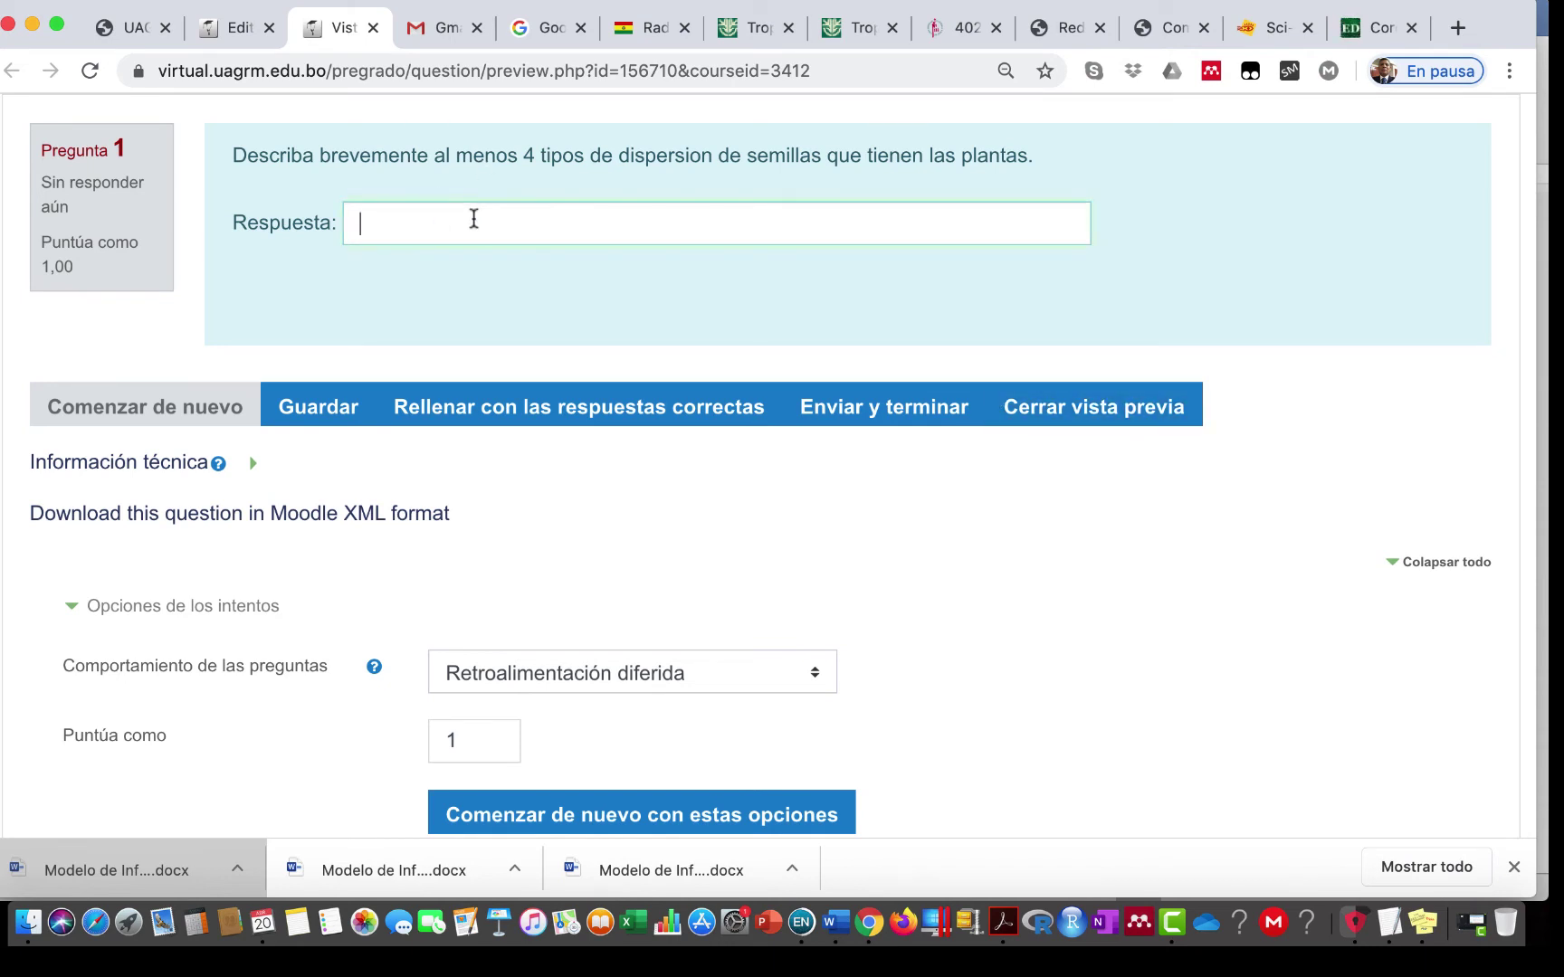
text(ajdlkajdaj; )
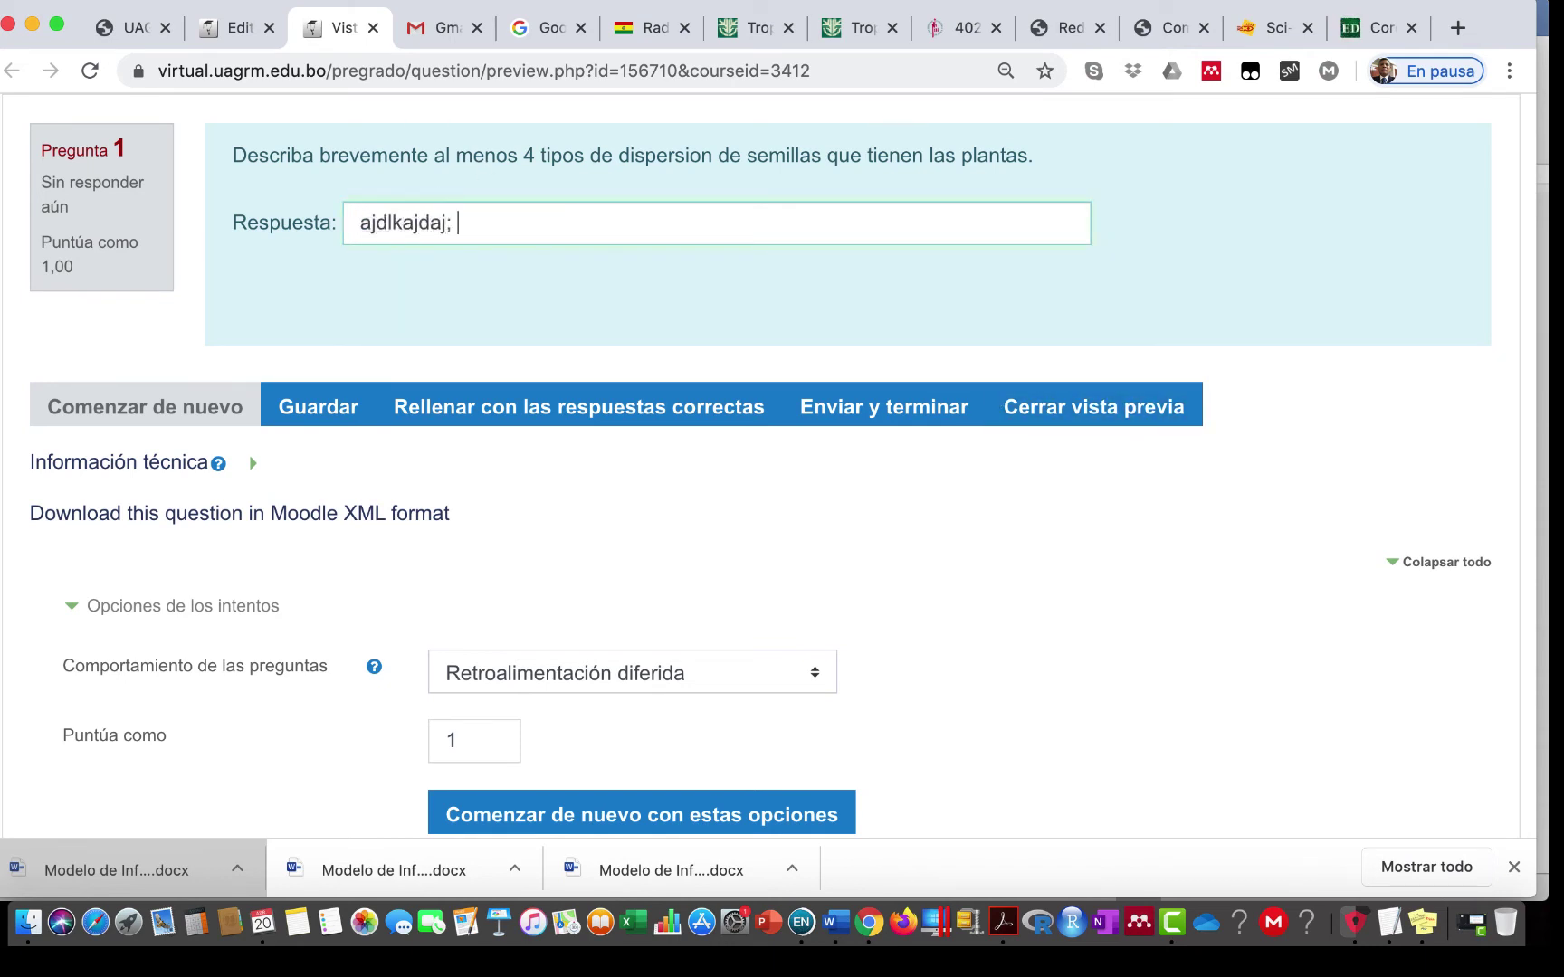
text(dajadjaljd, )
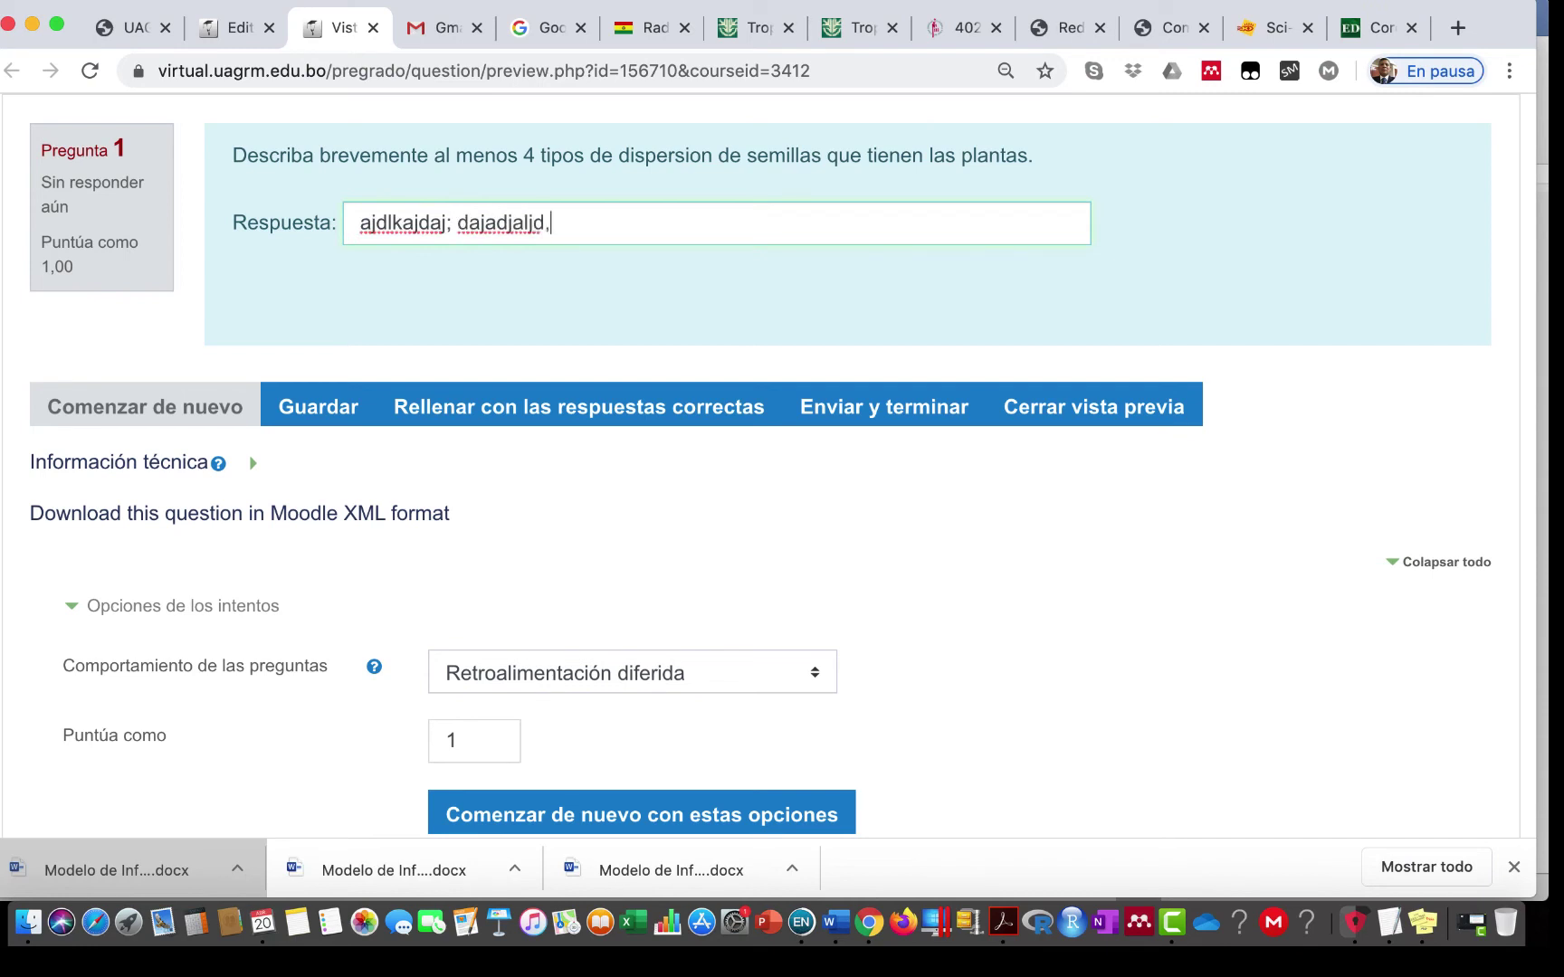
text(jakdjaldjalkjdla;)
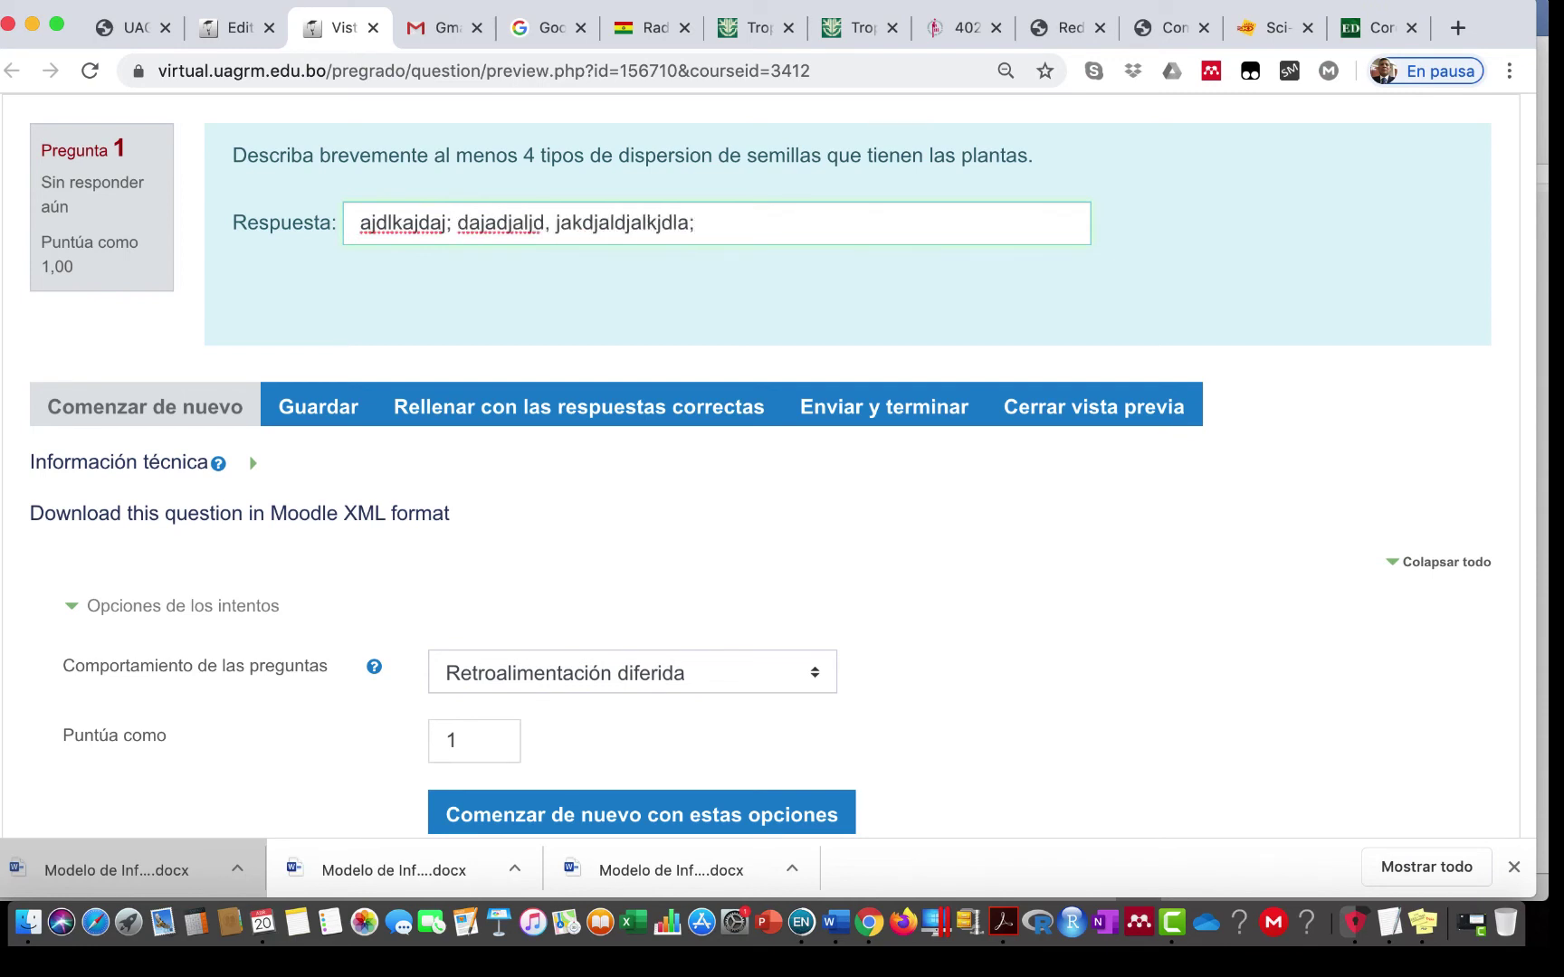
text(, adjalkdjalkjda)
text(, jakdjalkdja)
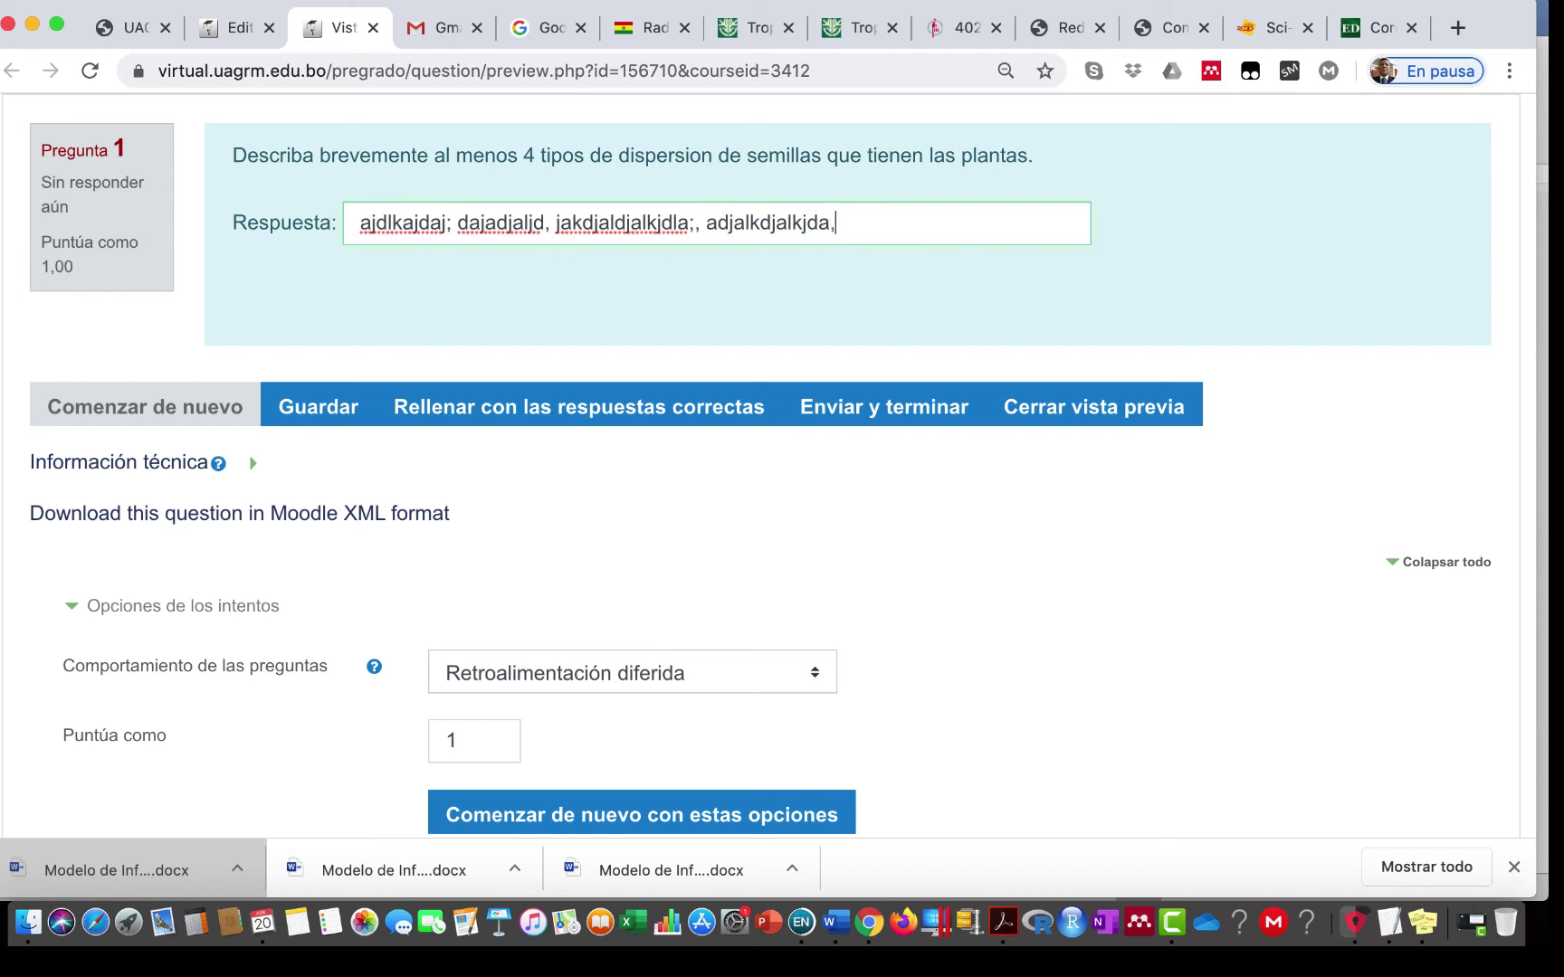
key(Return)
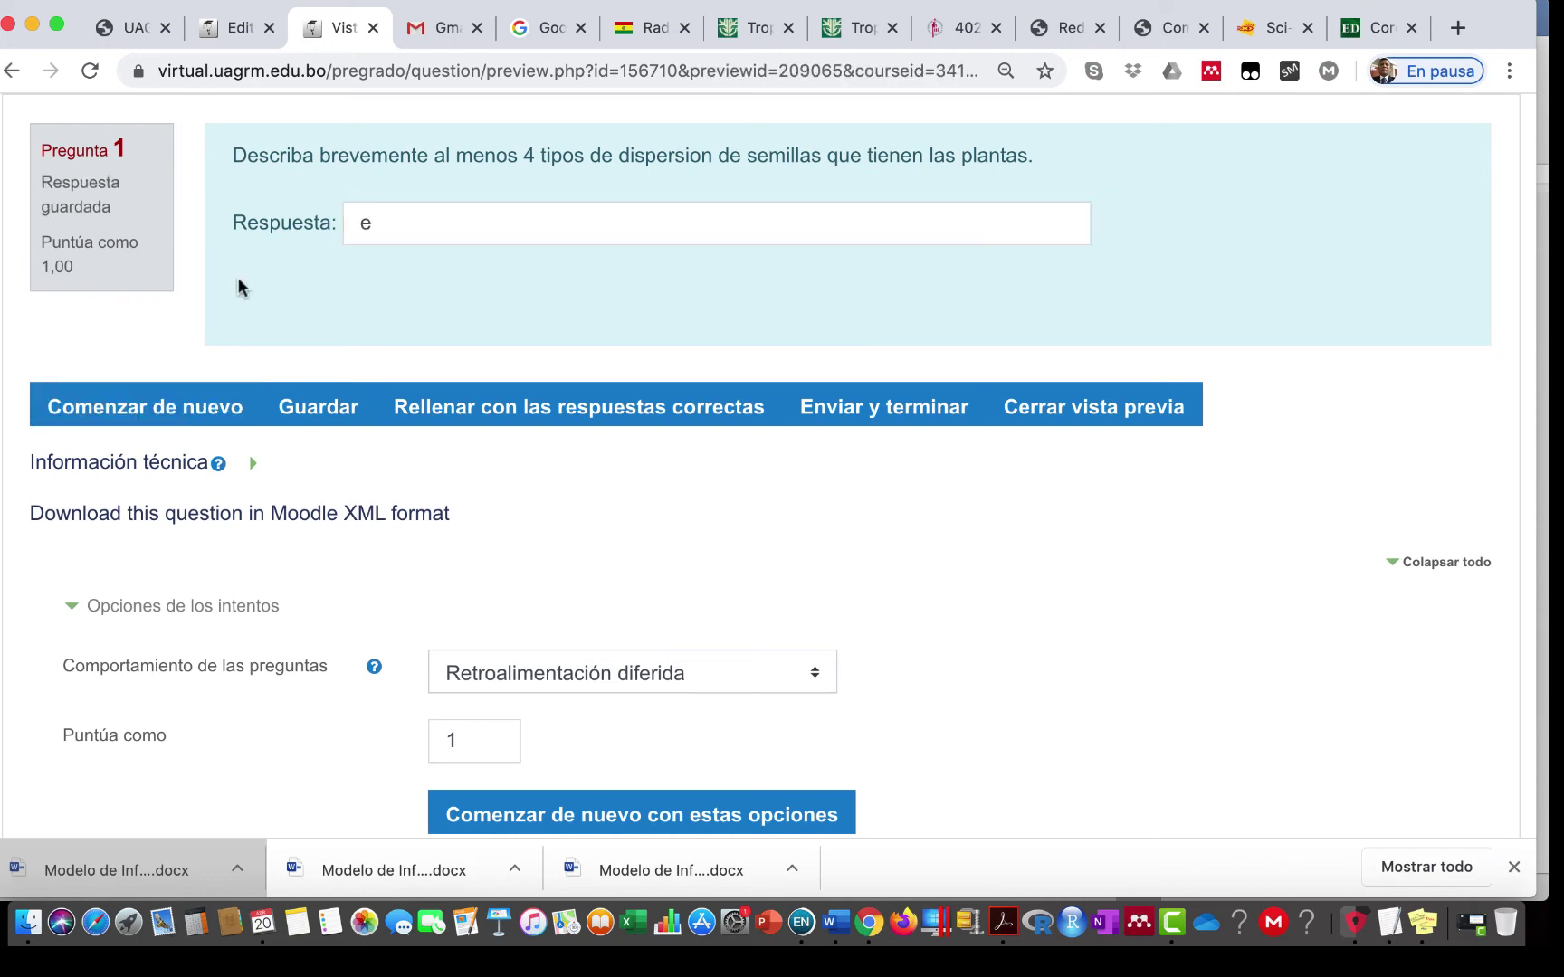
click(1093, 409)
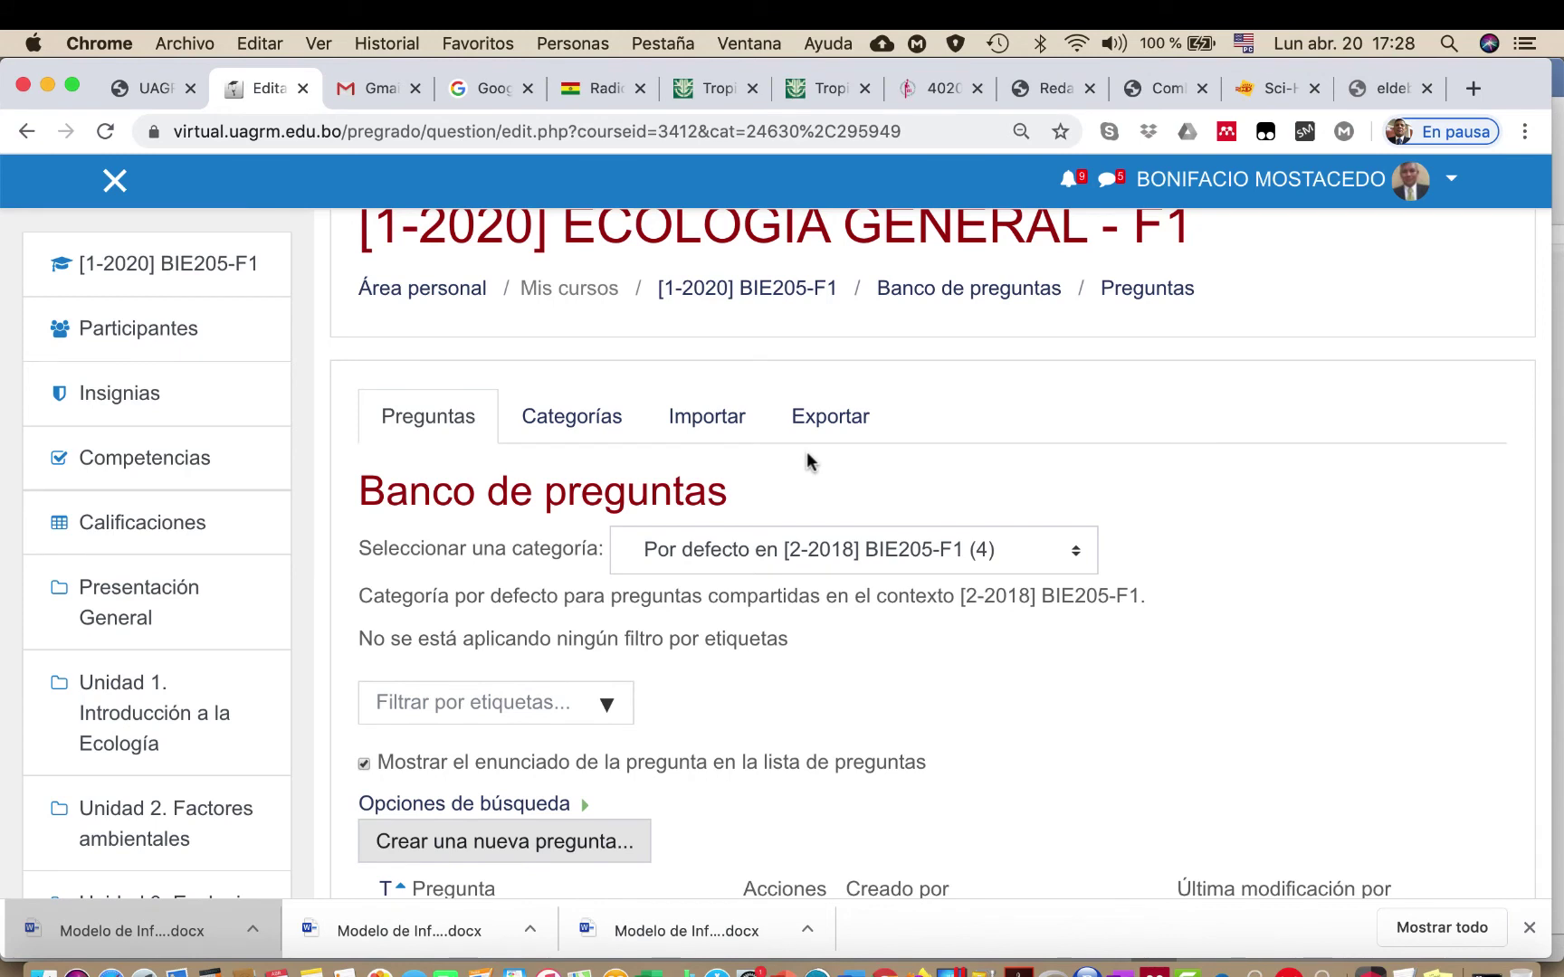
Step: Open the question bank's categories and examine the category tree of the course and the form for adding a category
click(582, 427)
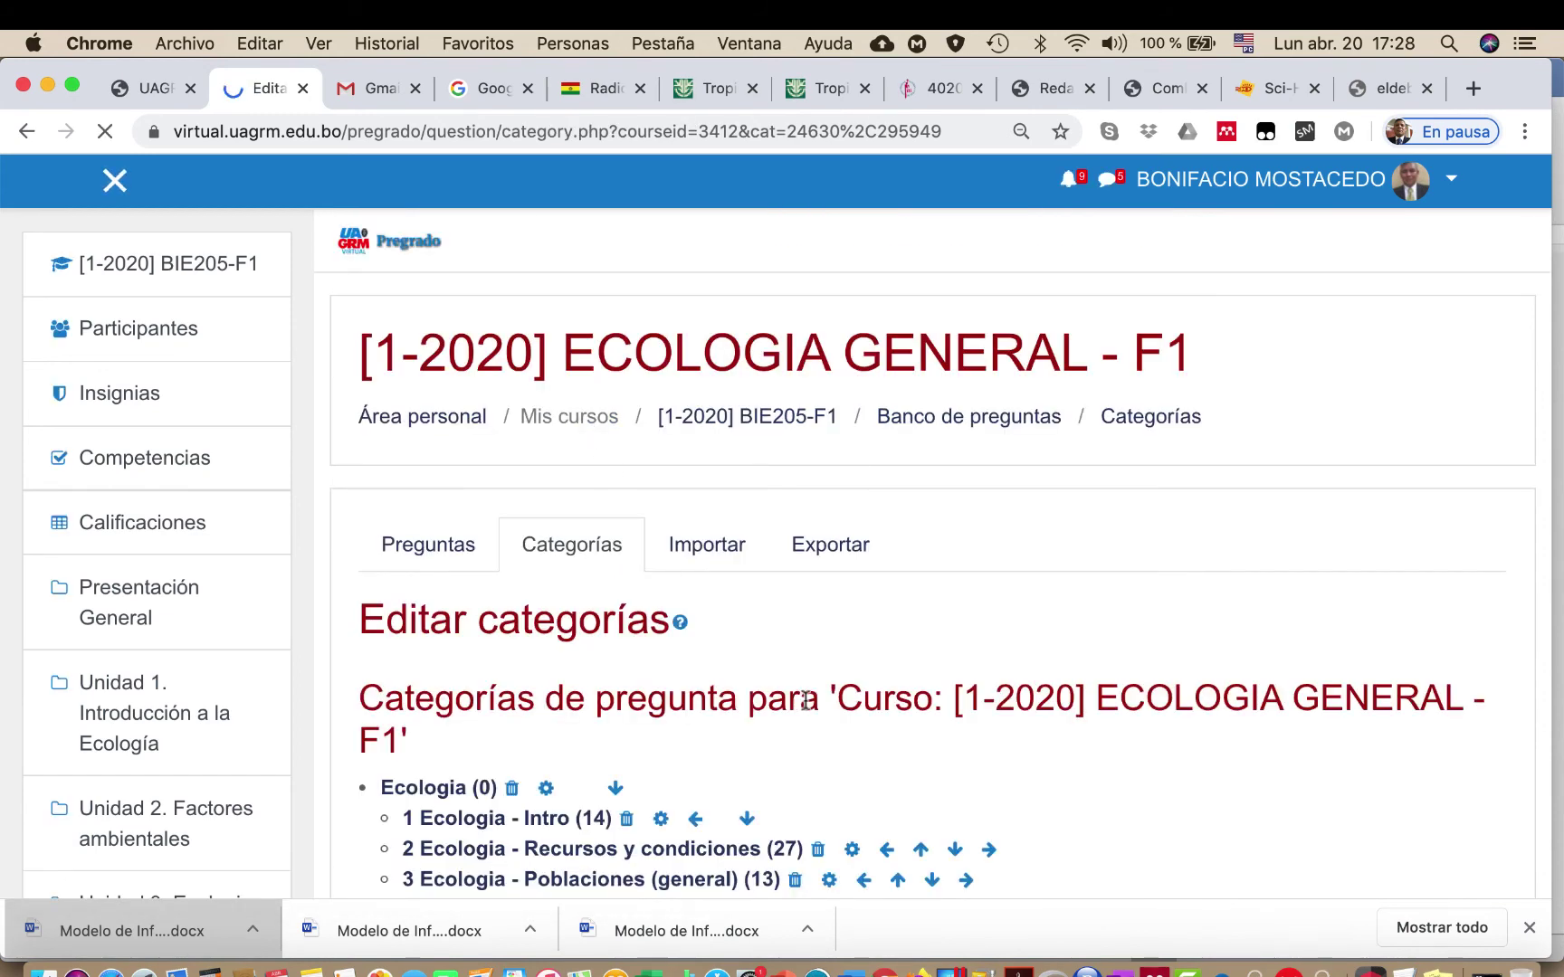
scroll(805, 699, down, 3)
scroll(804, 700, down, 3)
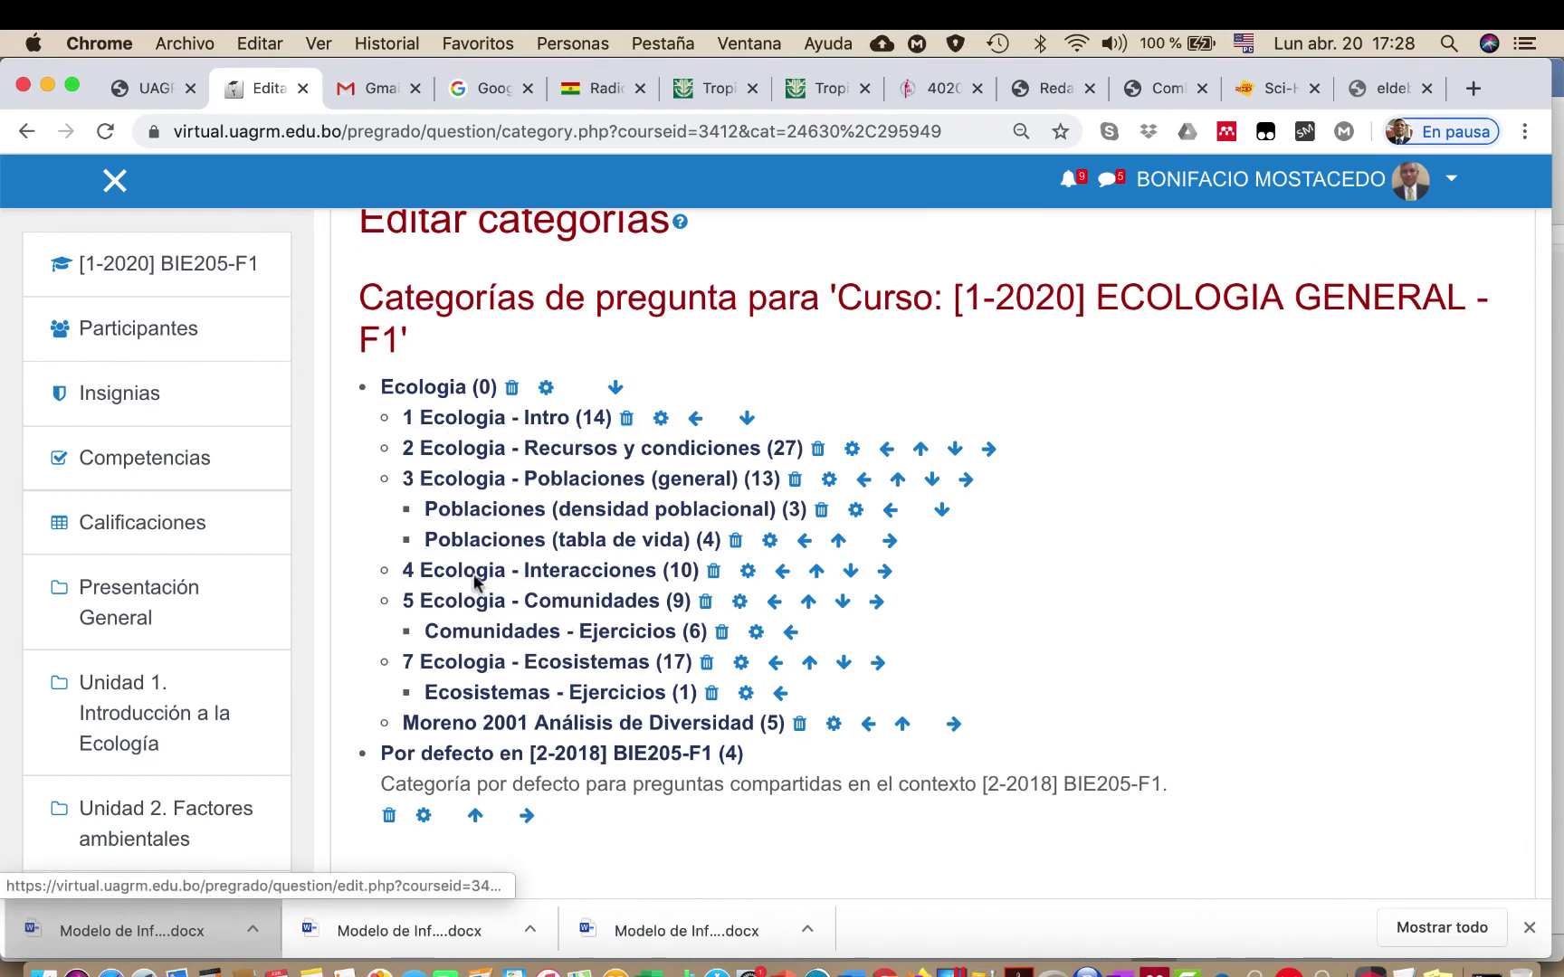
scroll(501, 633, down, 5)
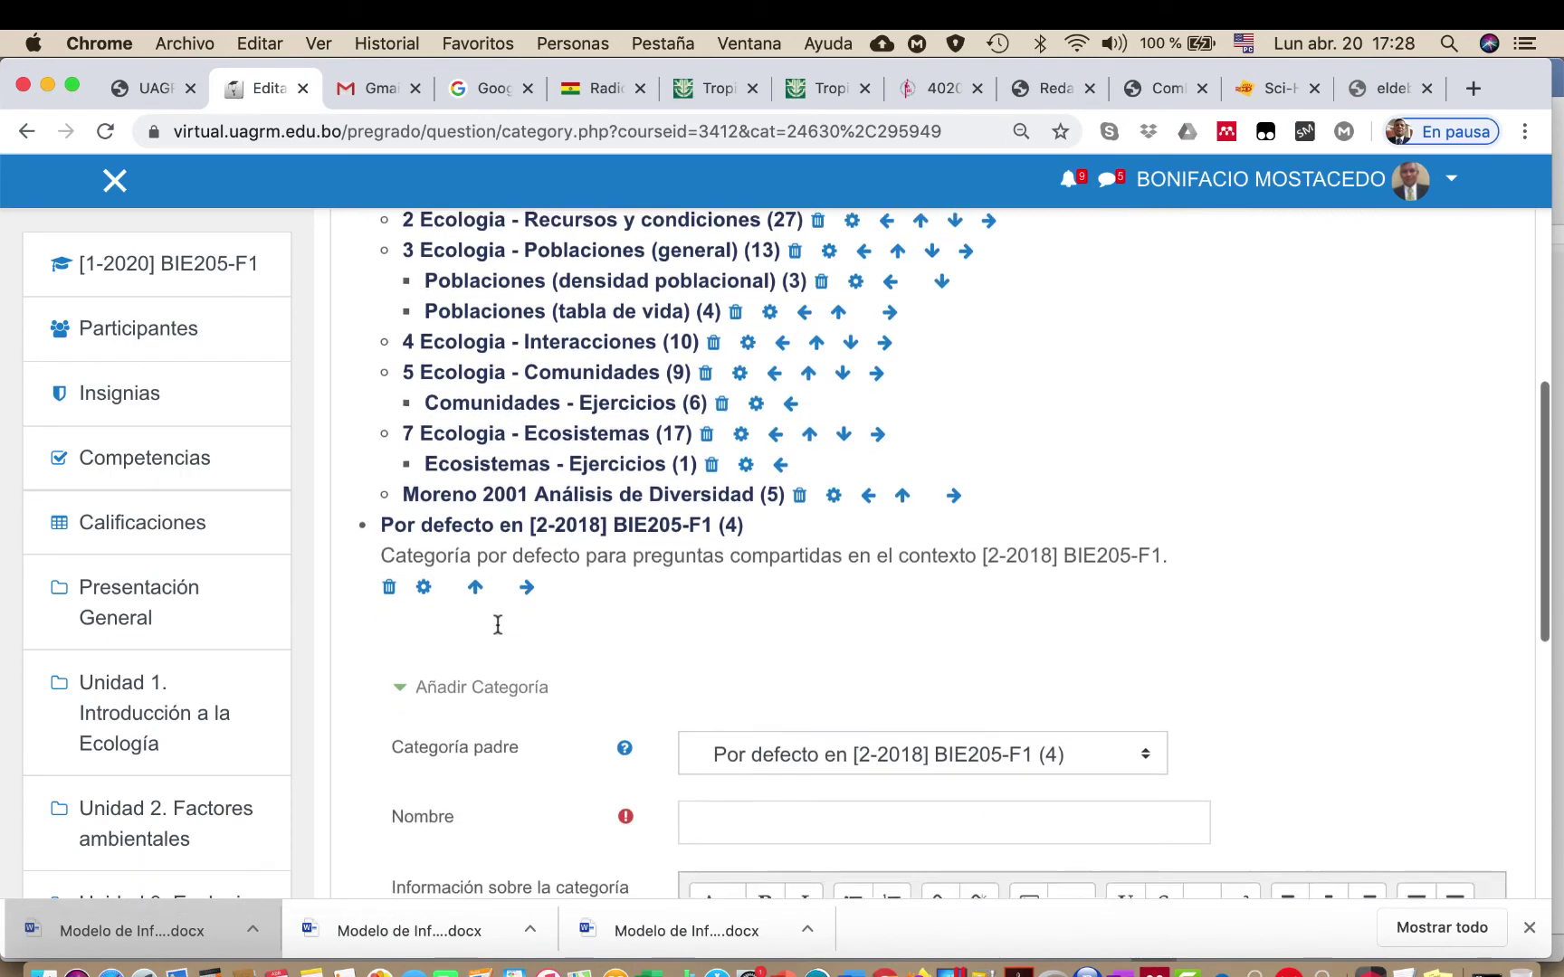
scroll(497, 622, up, 2)
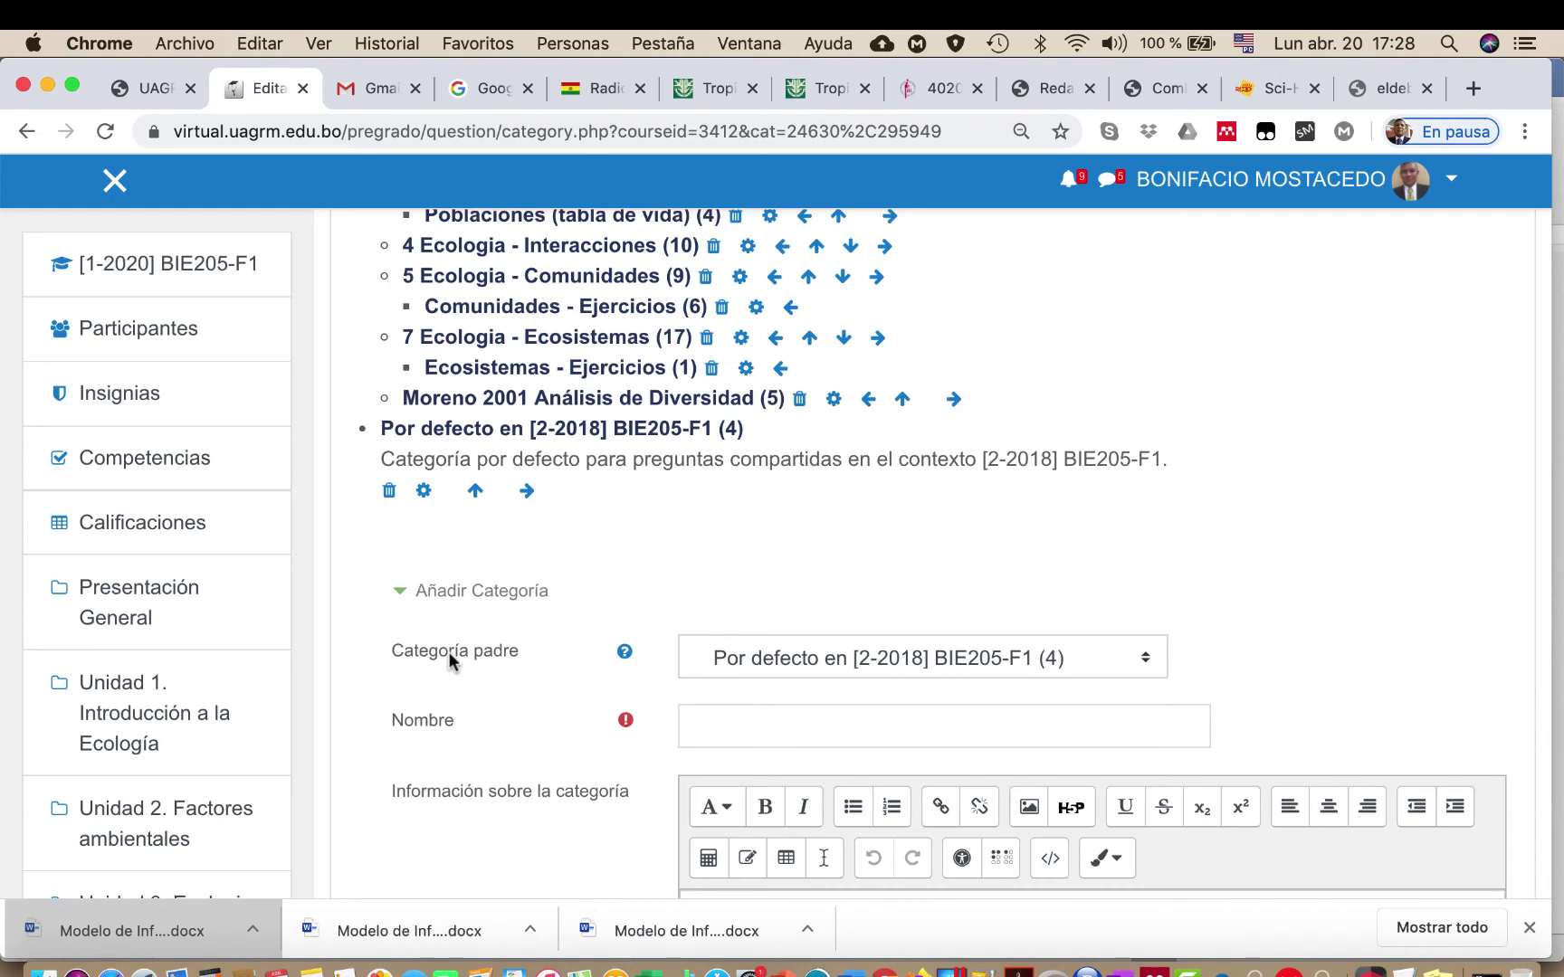
Step: Add a question category named "Prueba" under the parent category "Por defecto en [2-2018] BIE205-F1"
click(736, 730)
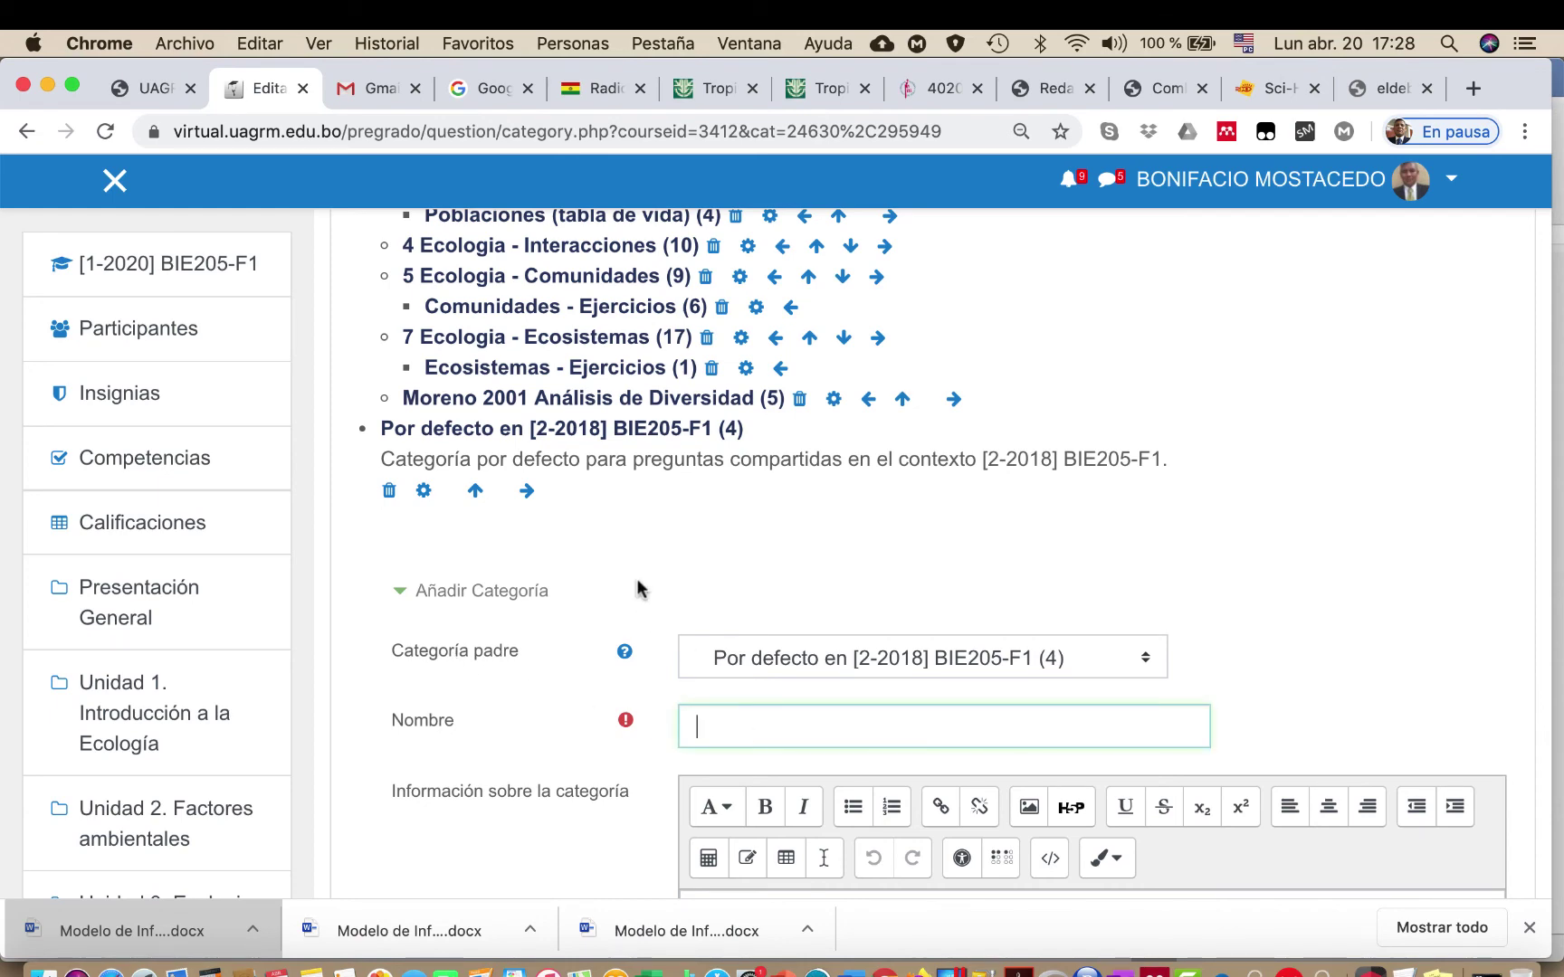
scroll(638, 588, up, 7)
scroll(638, 588, down, 6)
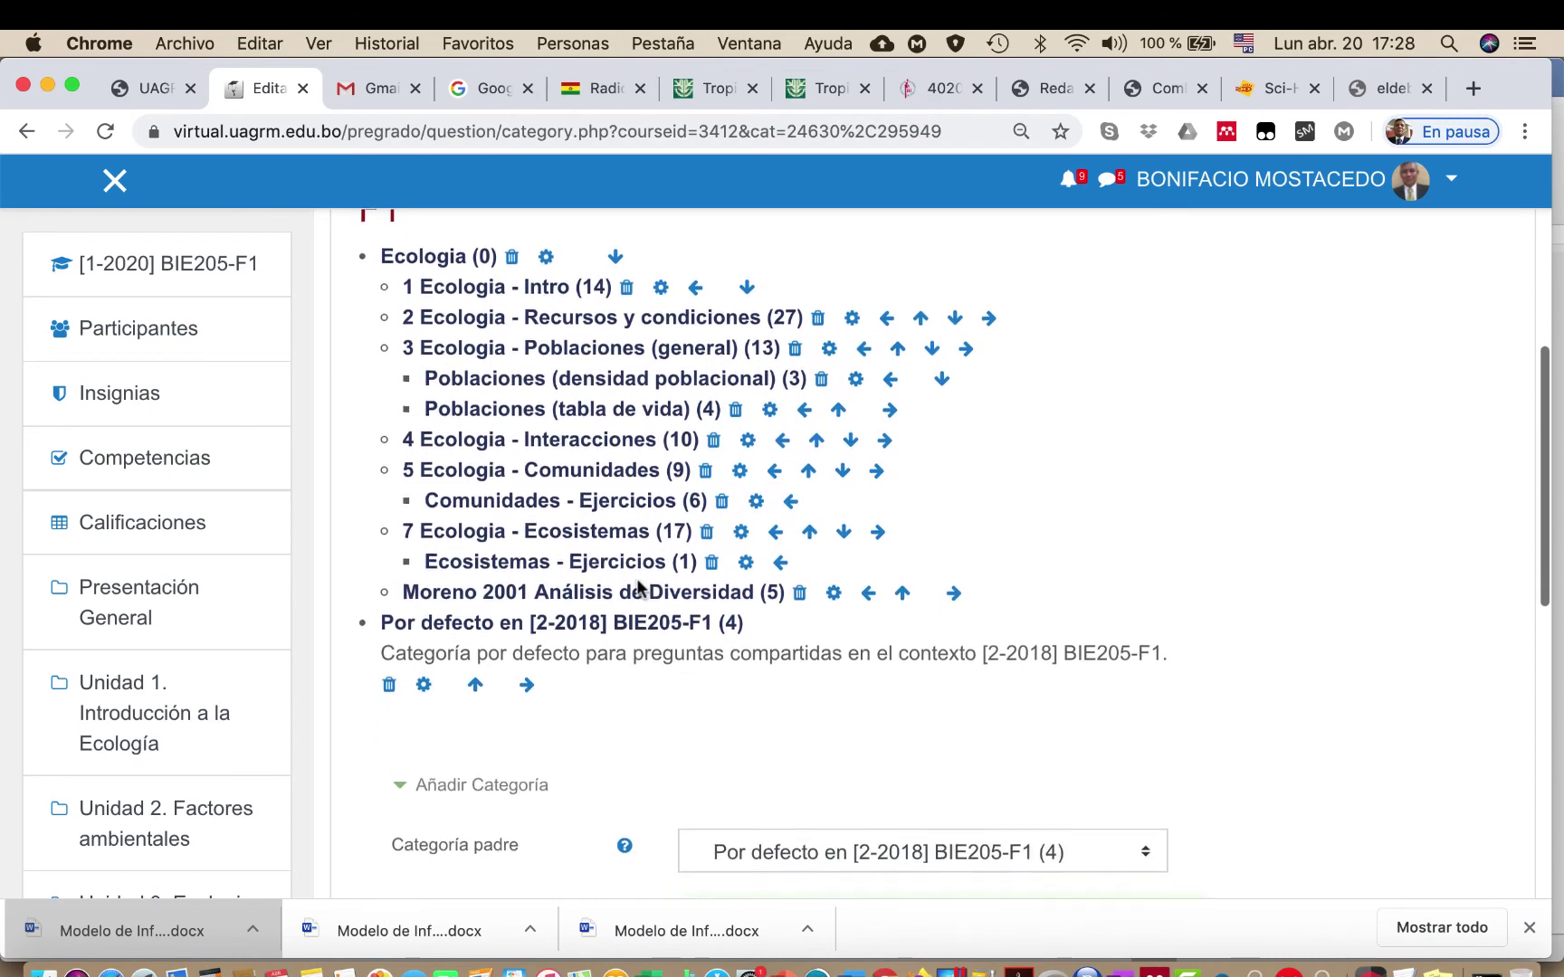
scroll(641, 590, down, 1)
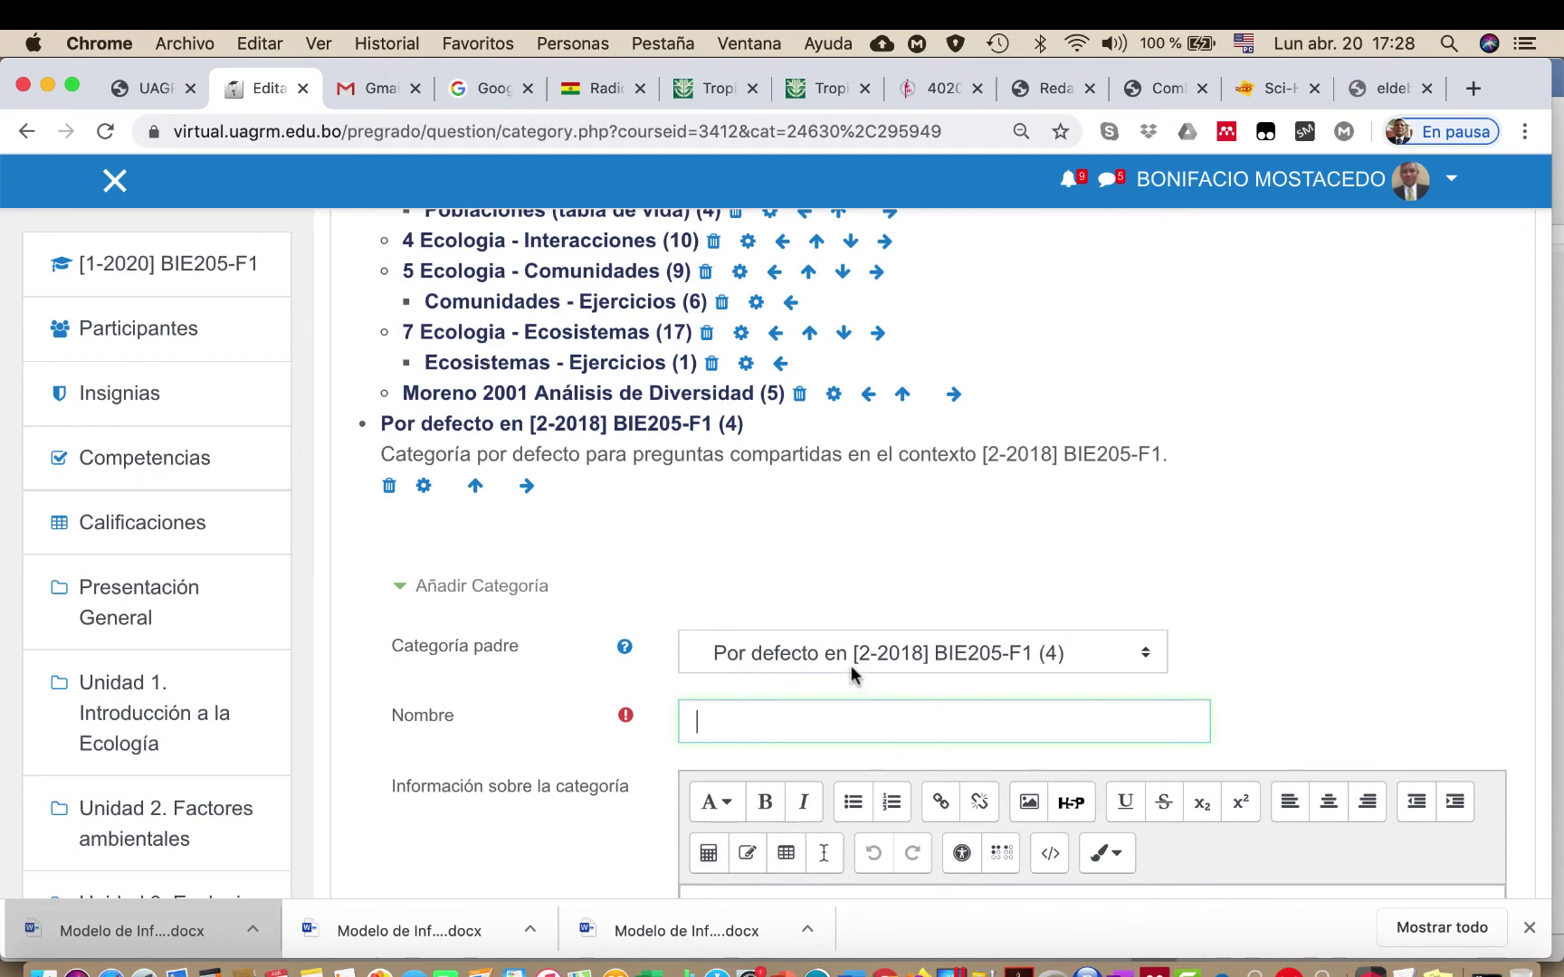
click(956, 650)
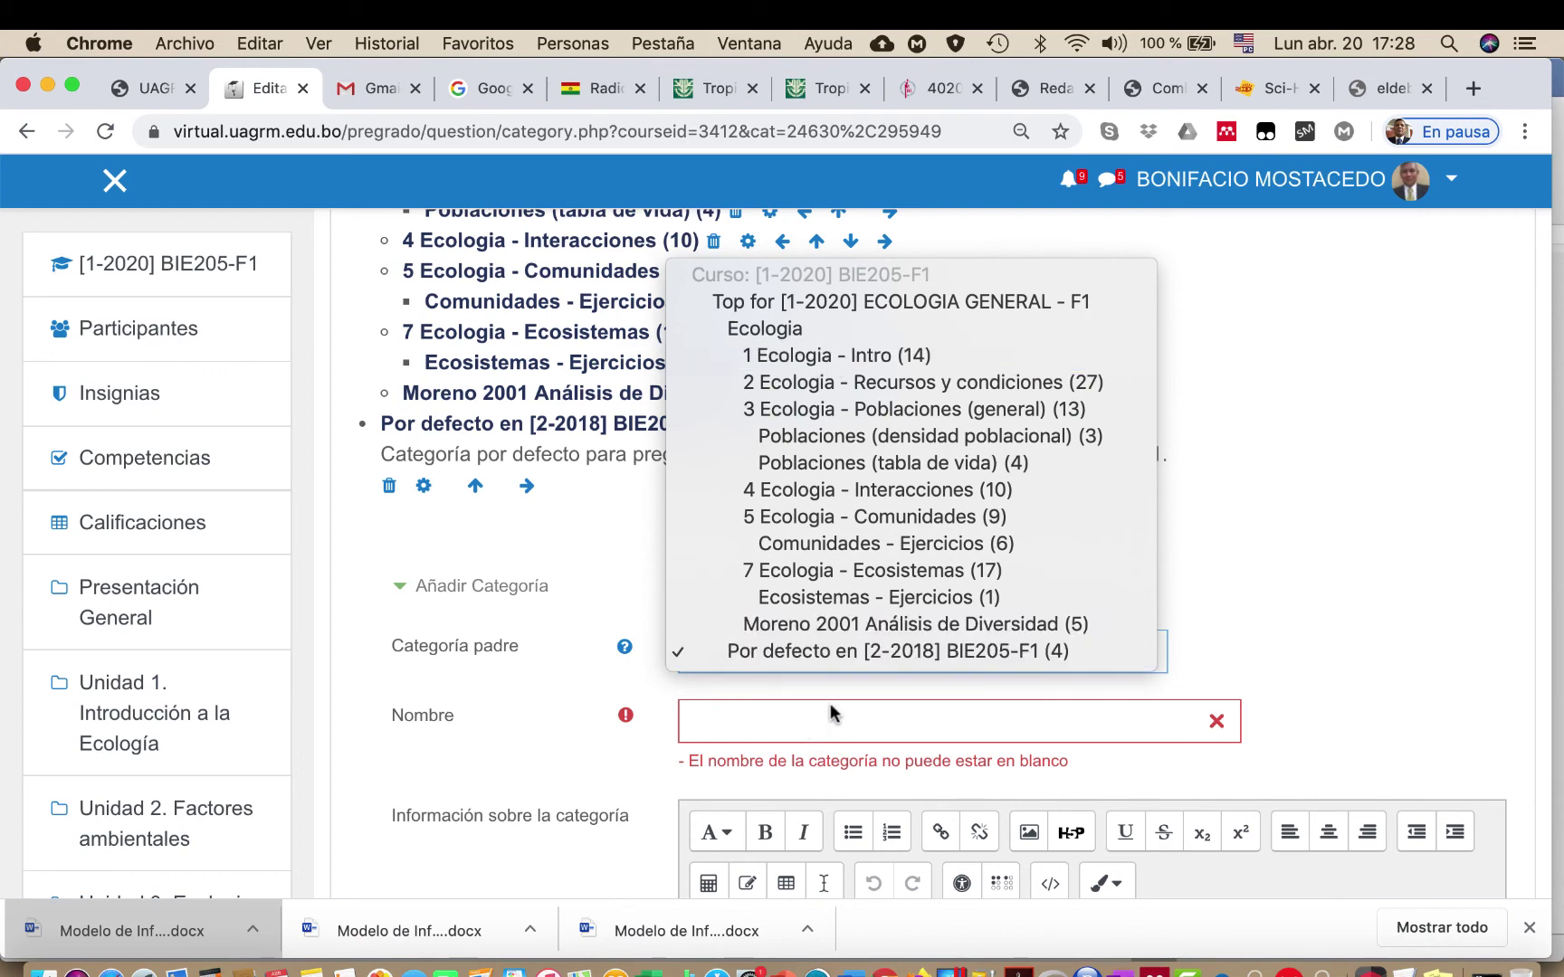
click(771, 728)
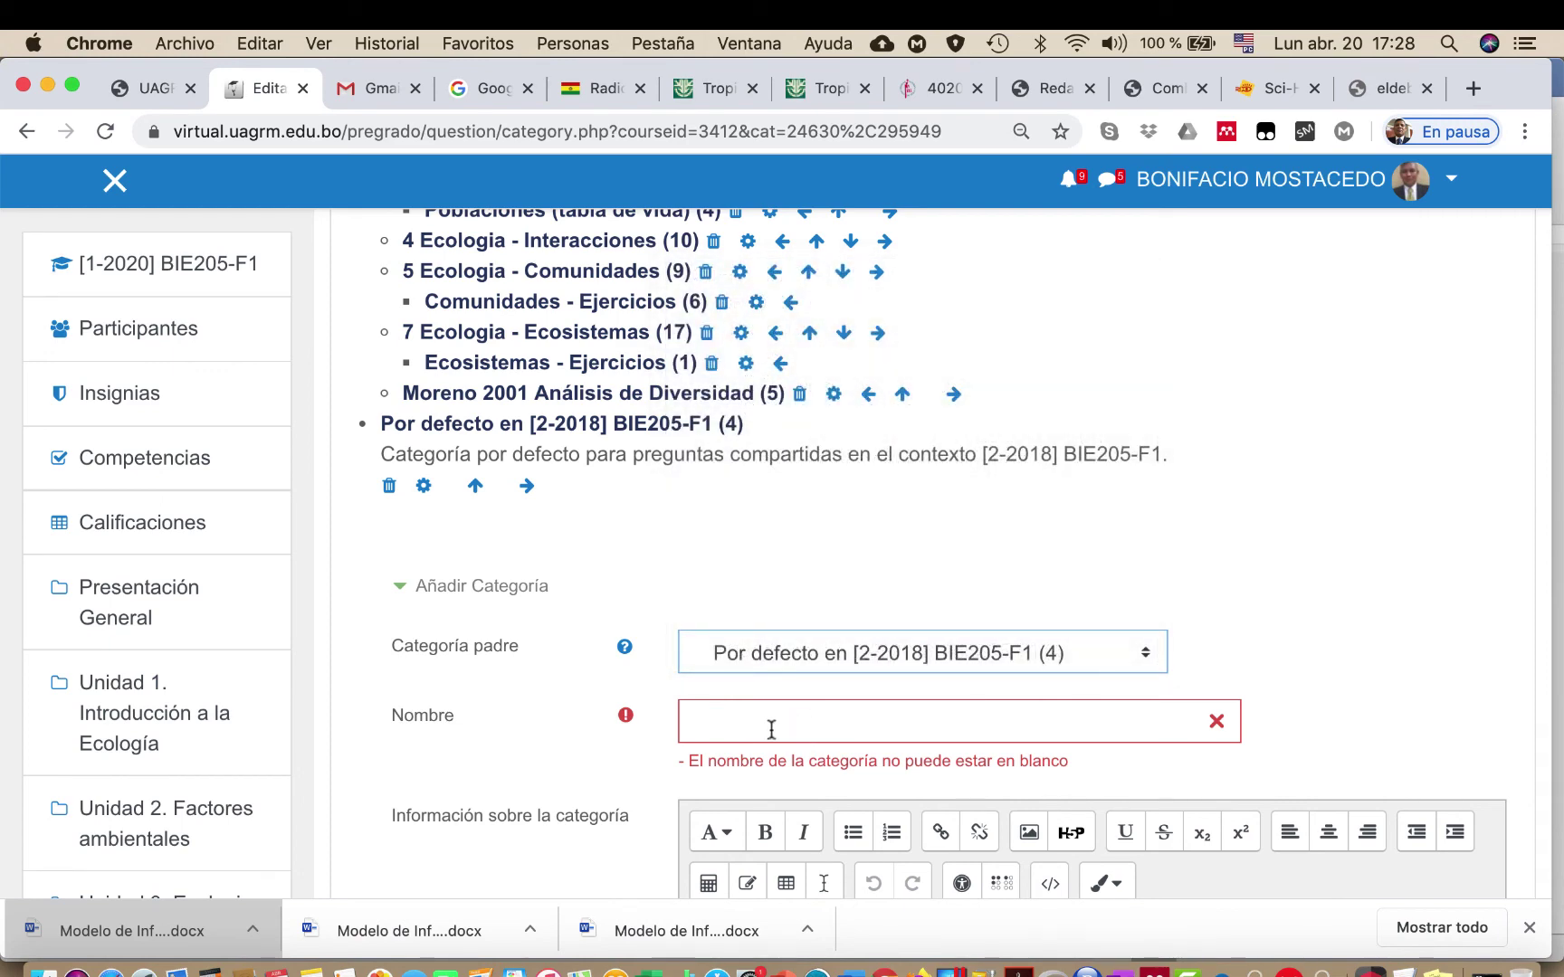
click(788, 728)
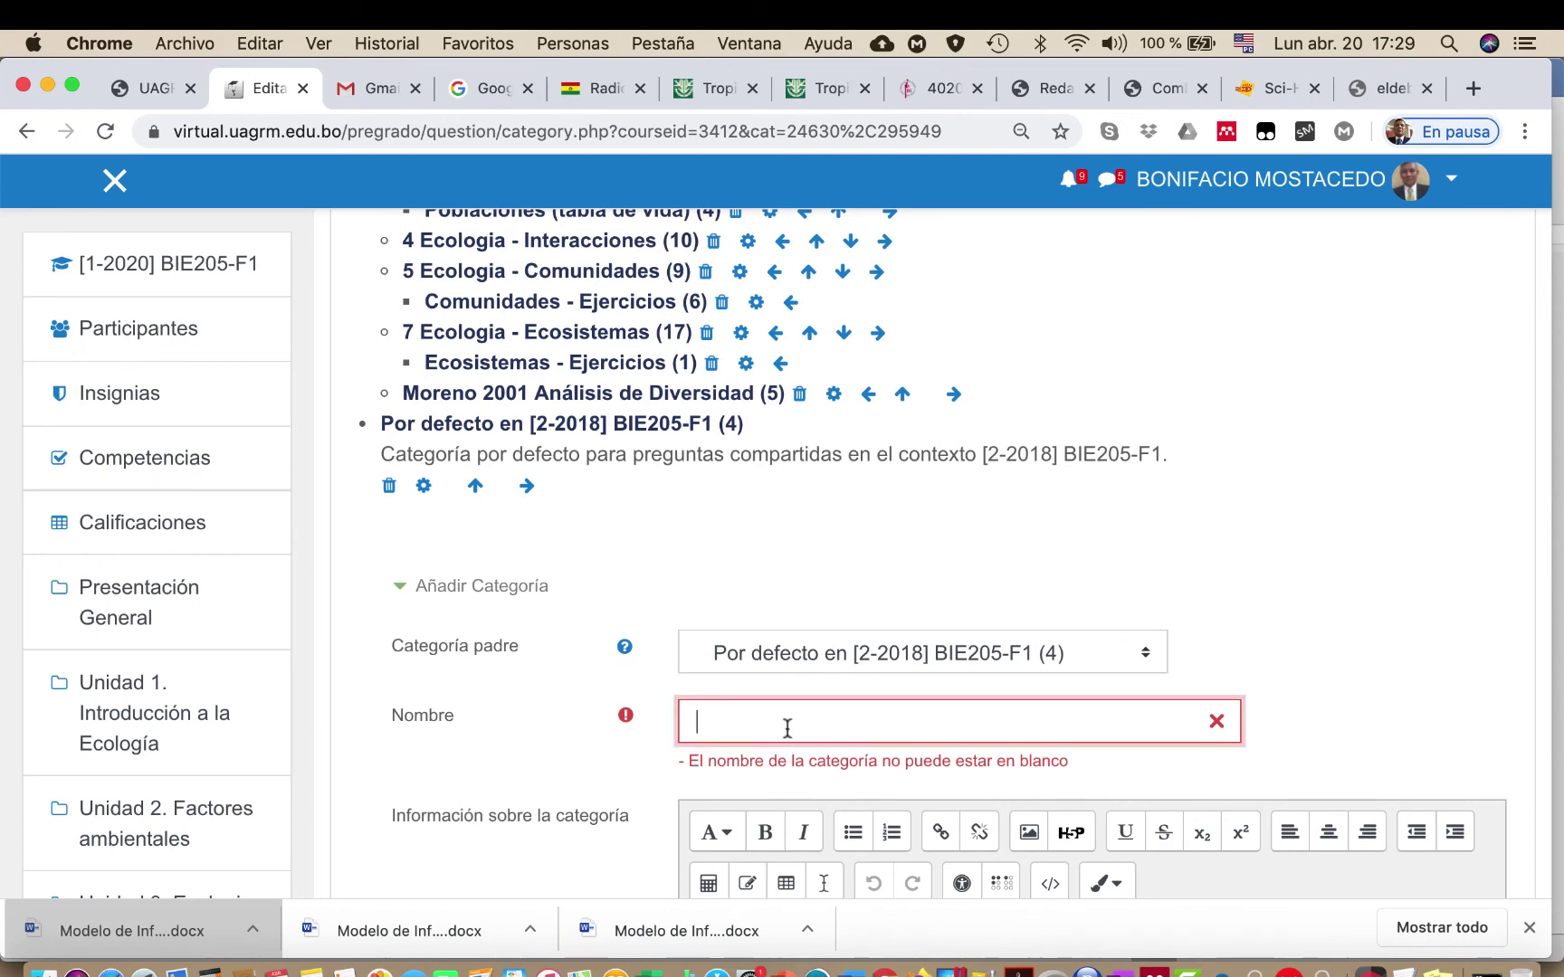
text(Prueba)
scroll(579, 715, down, 5)
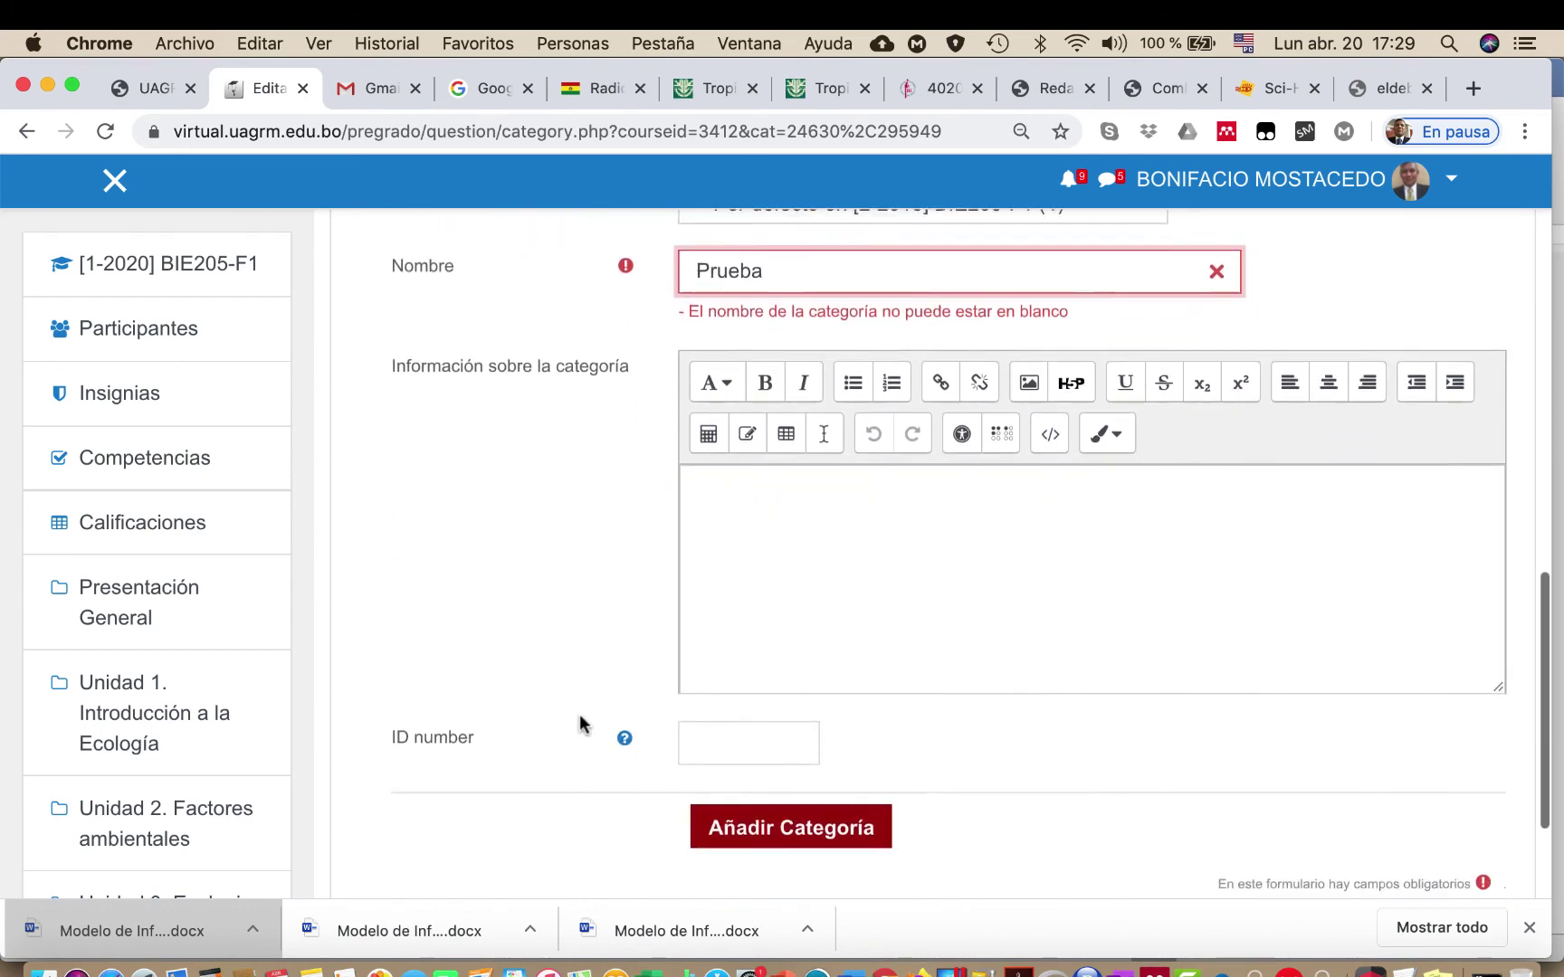
click(787, 787)
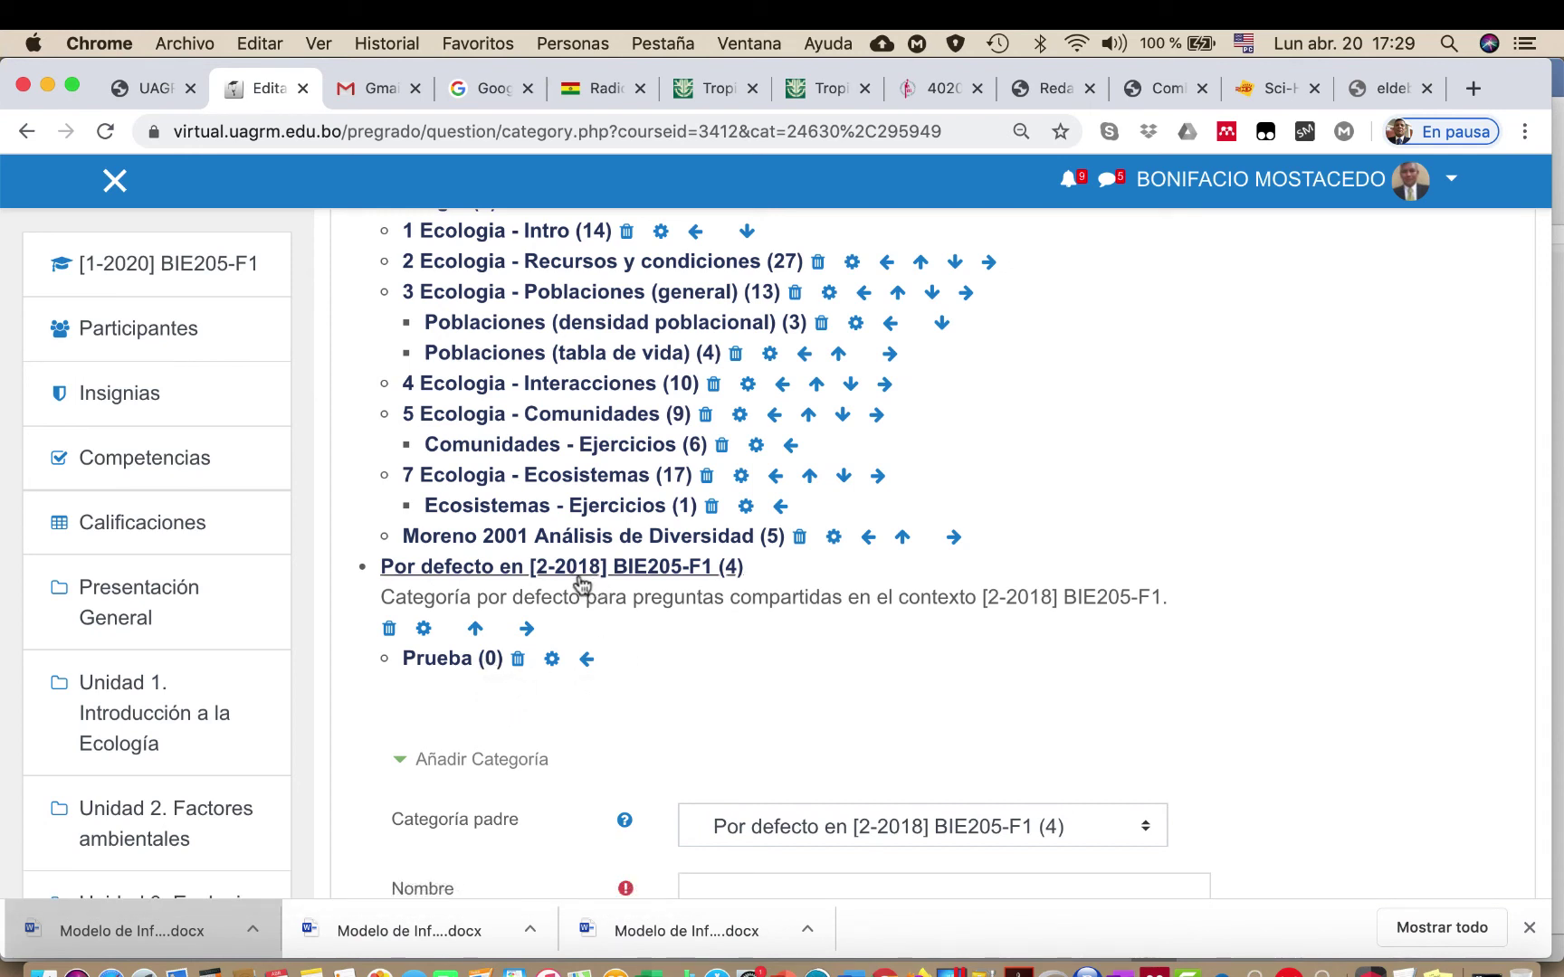
Step: Open the matching question "Tipos de dispersion en plantas" from the category "Por defecto en [2-2018] BIE205-F1" for editing
click(551, 570)
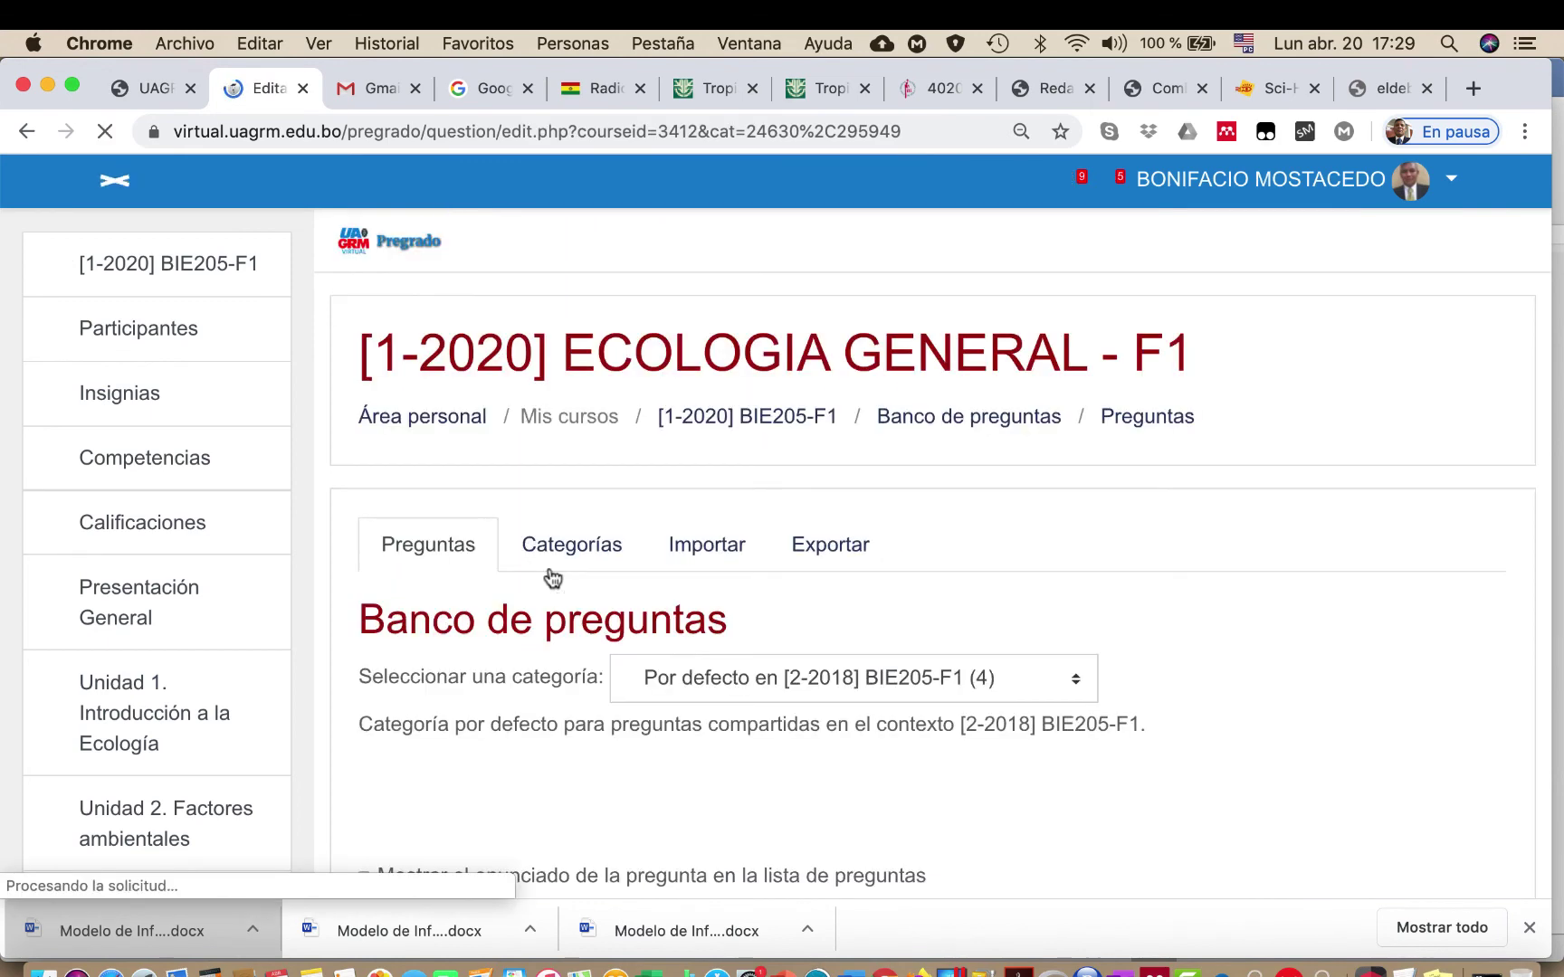
scroll(795, 680, down, 6)
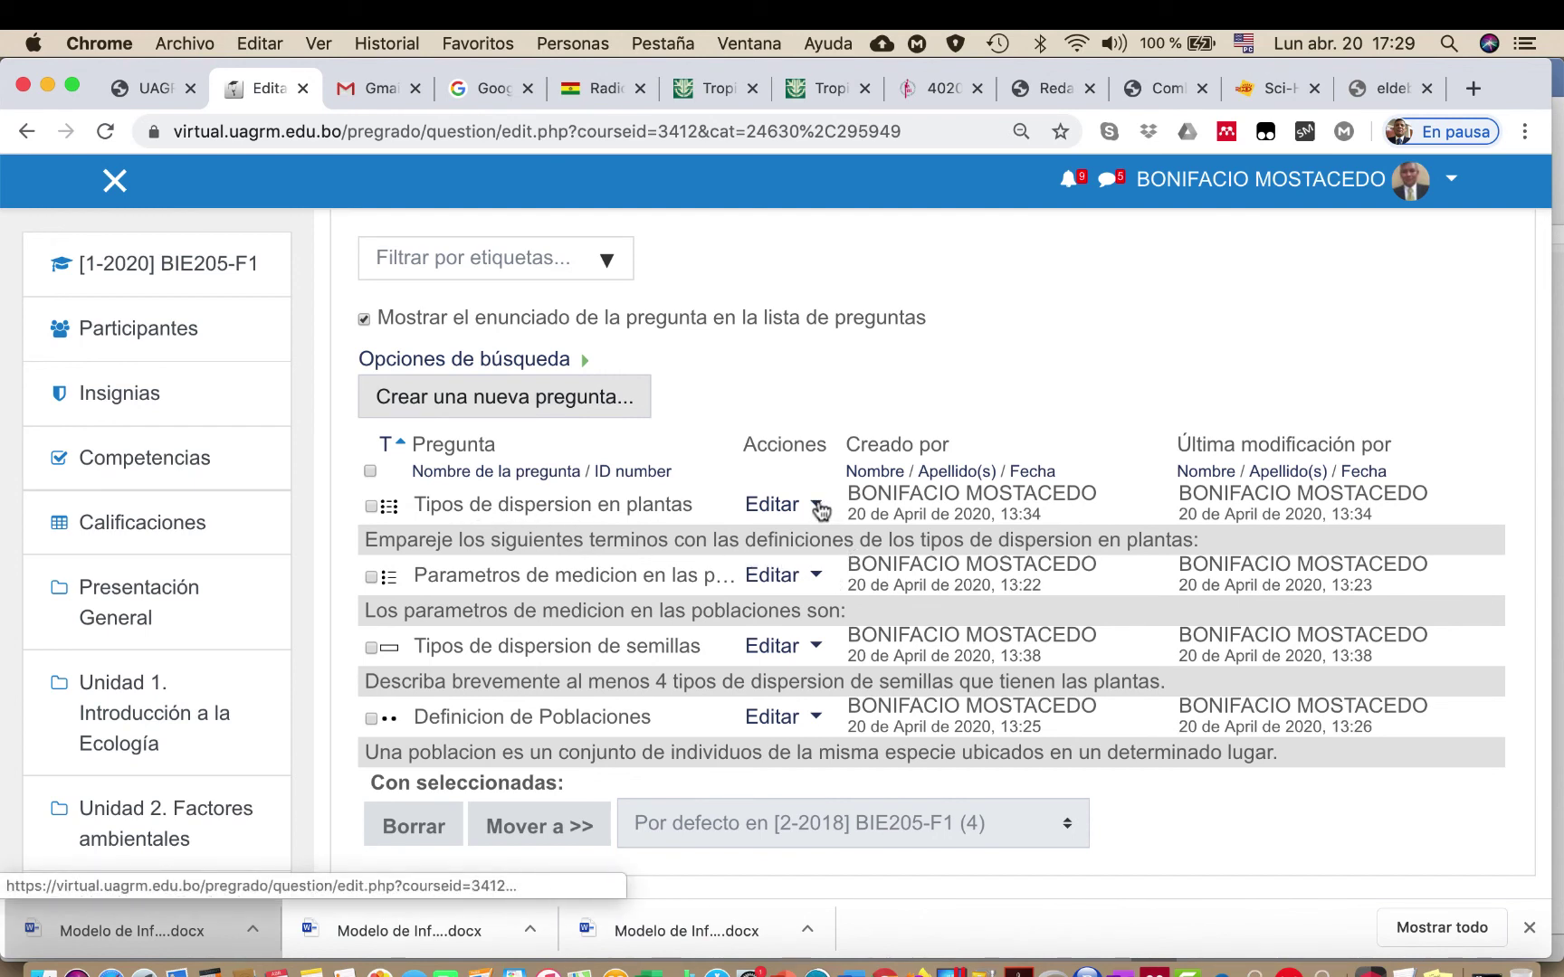
click(819, 507)
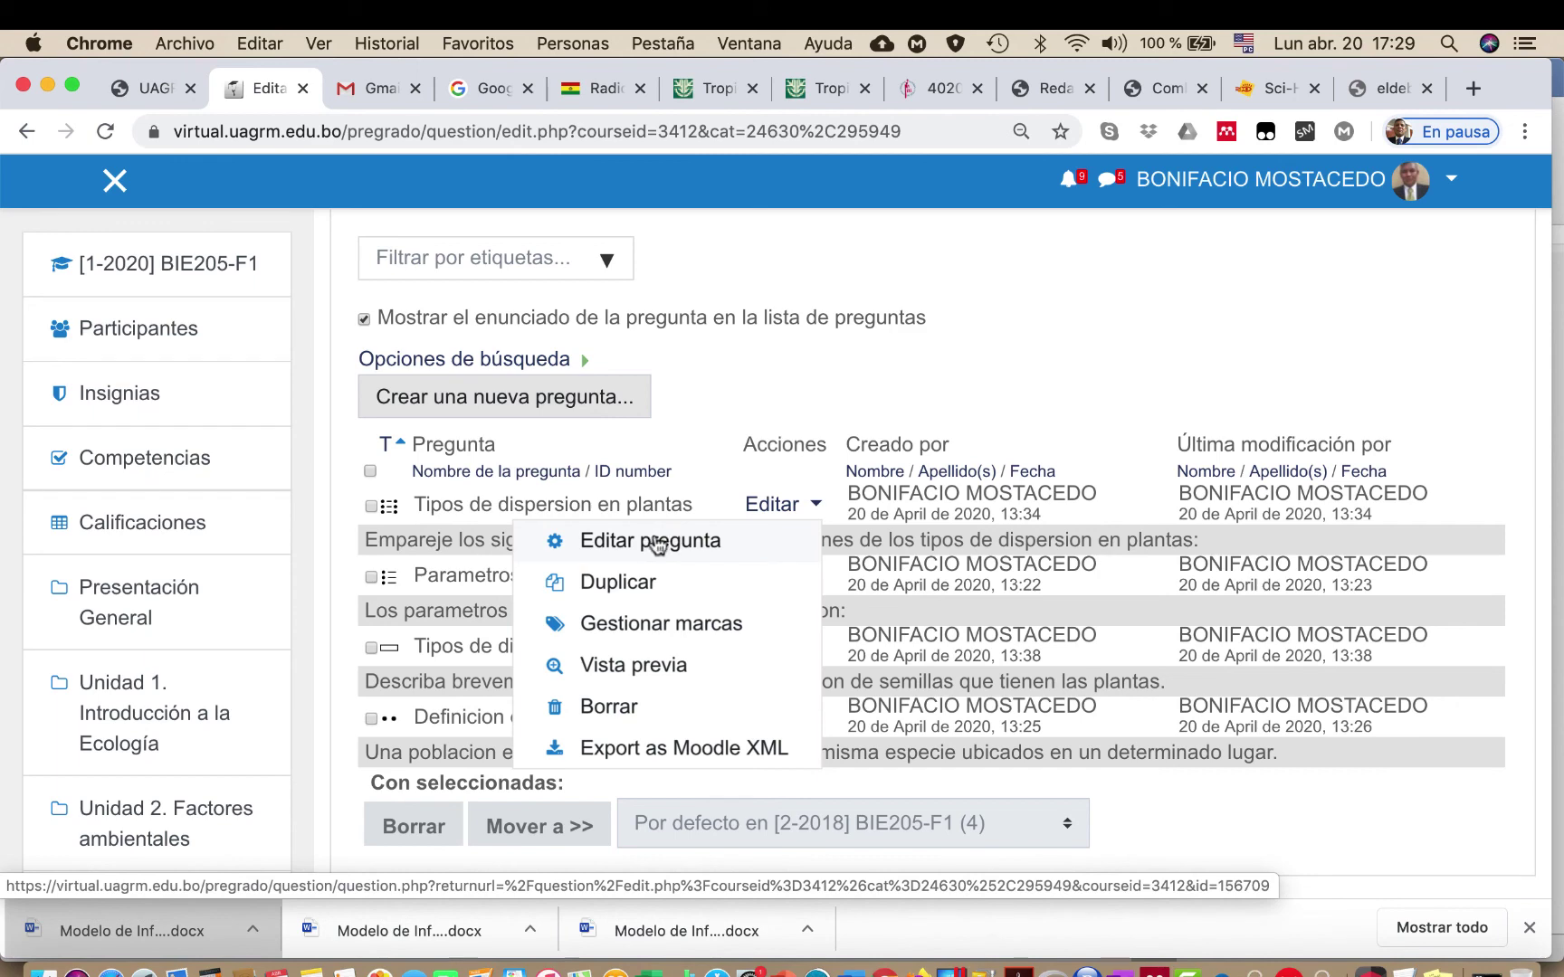
click(655, 543)
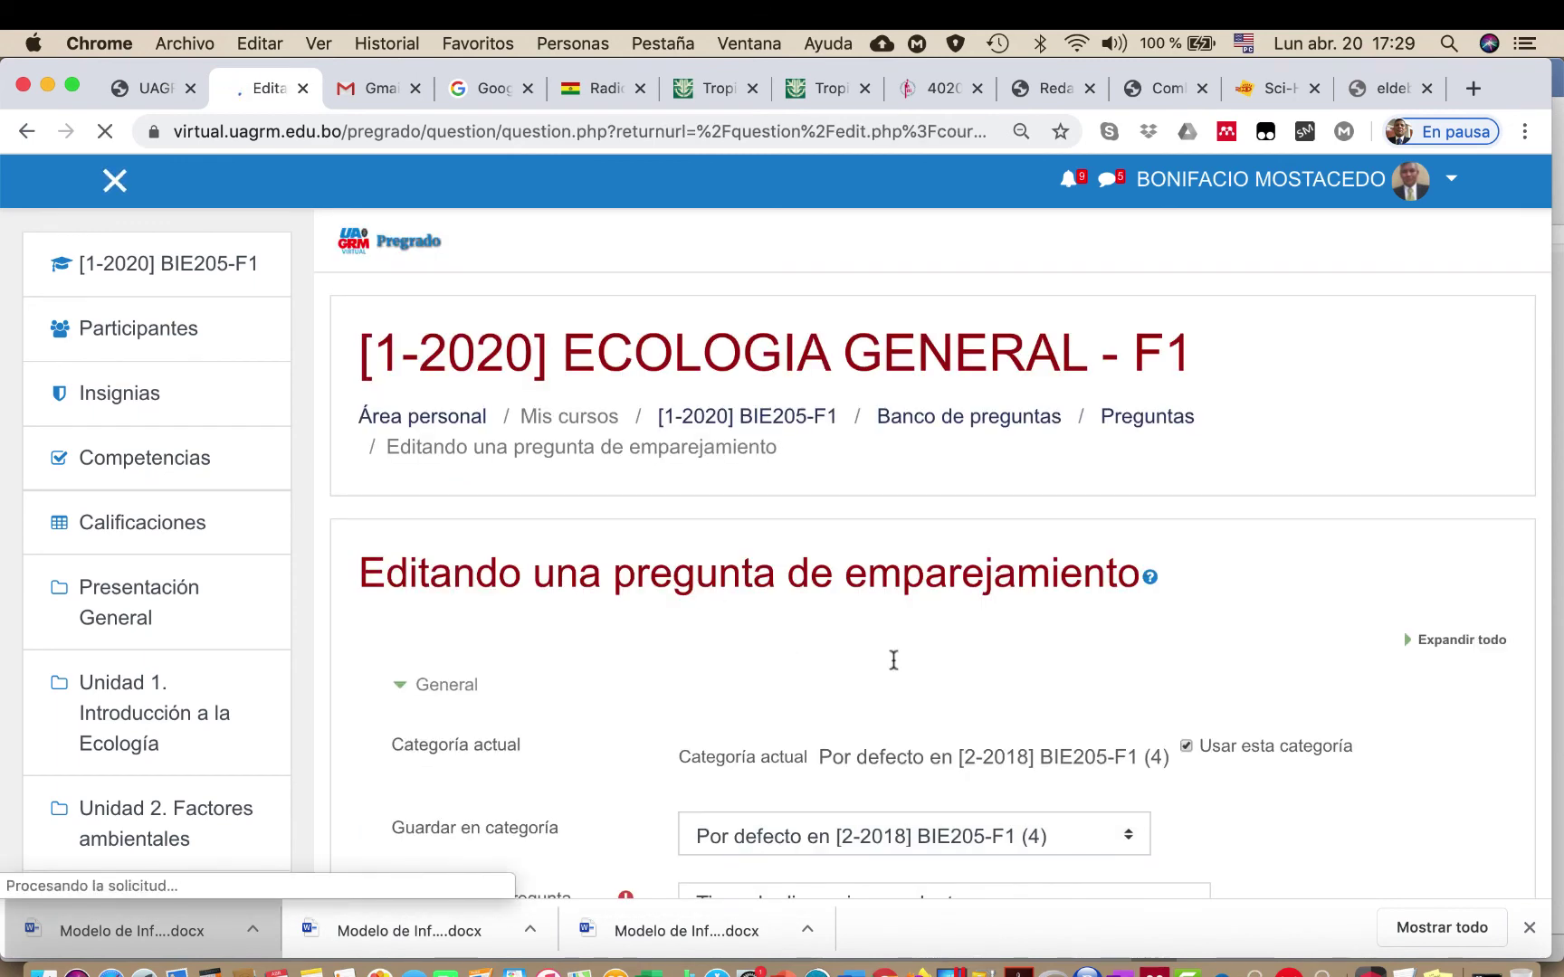
scroll(894, 656, down, 5)
scroll(894, 657, up, 2)
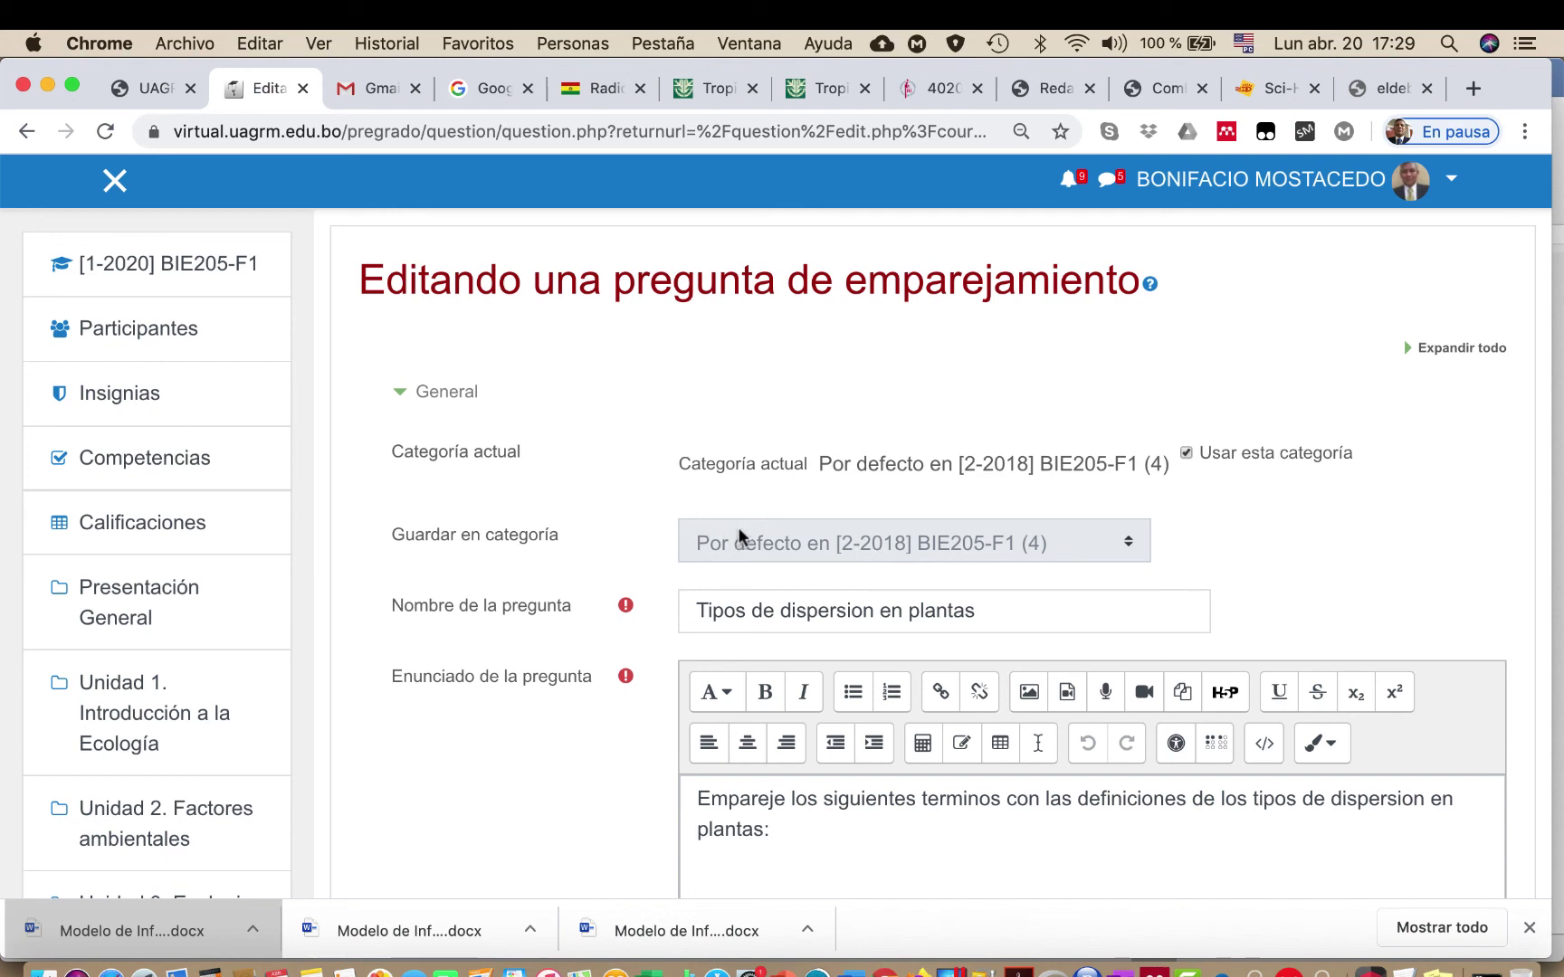
Step: Stop using the current category for the matching question, choose "Prueba" as the category to save in, and save the changes
click(1186, 453)
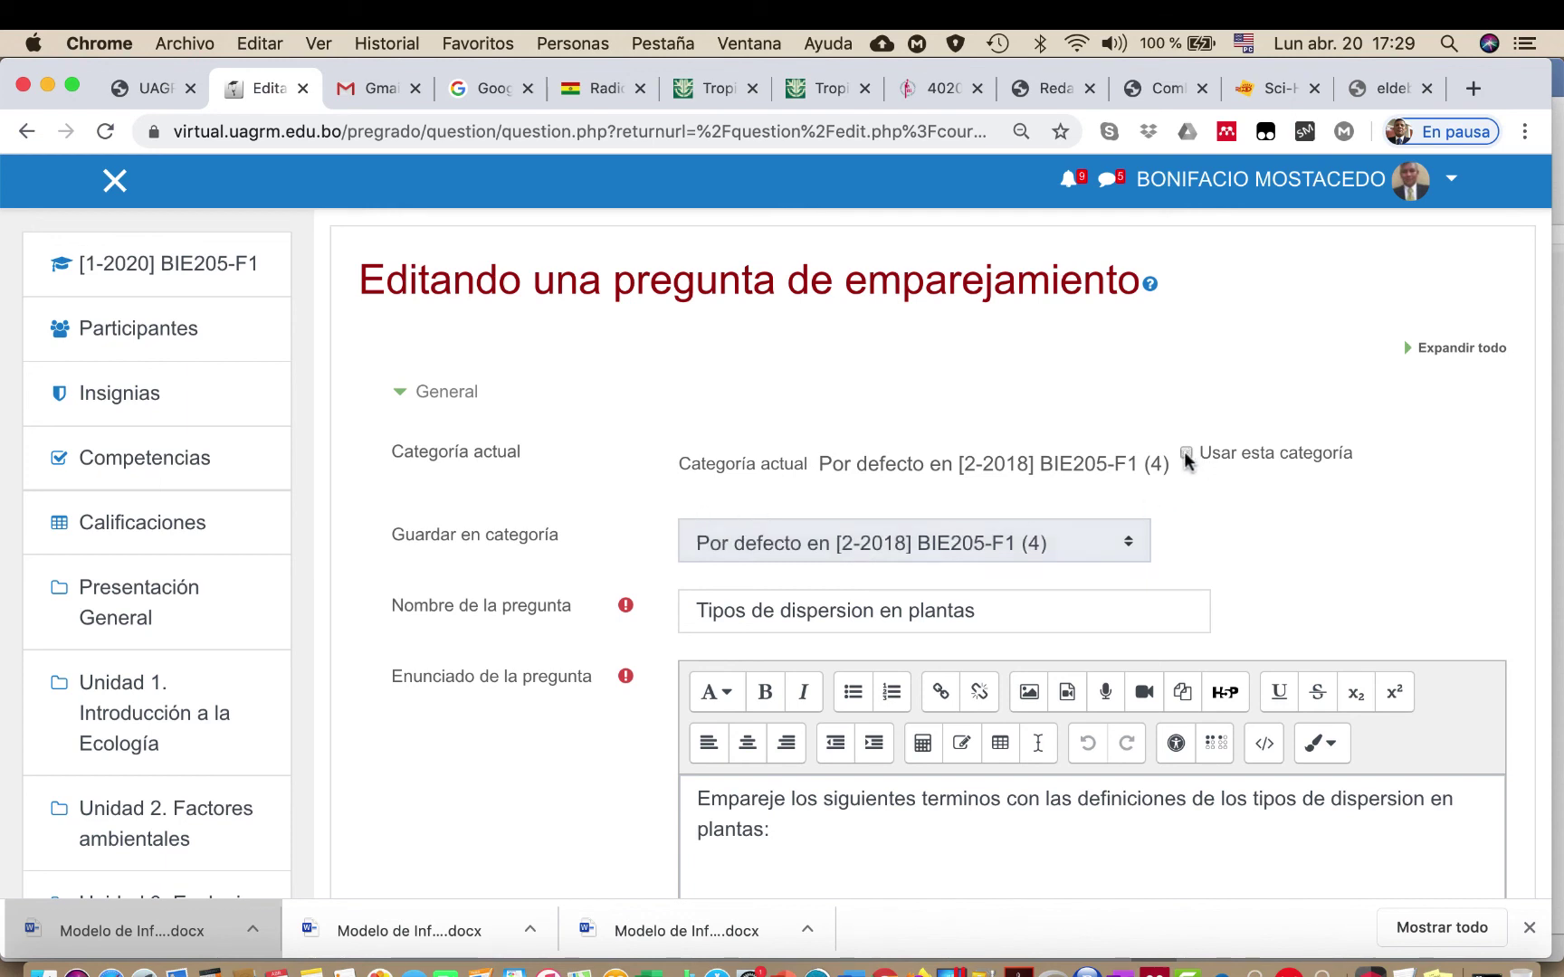
click(1102, 544)
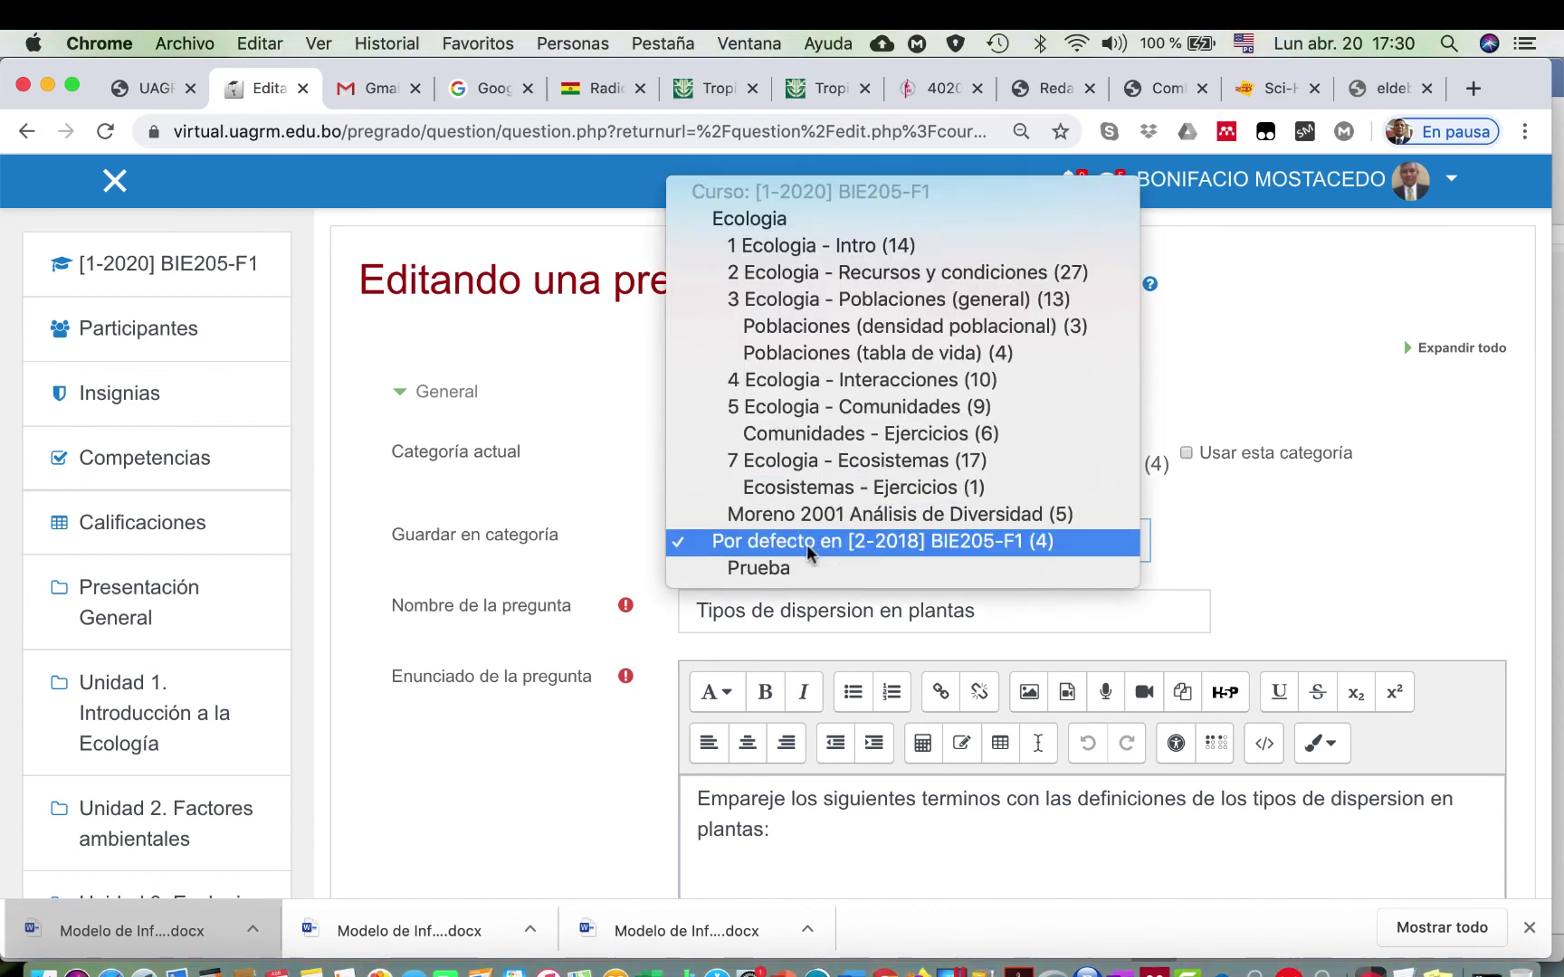
click(758, 568)
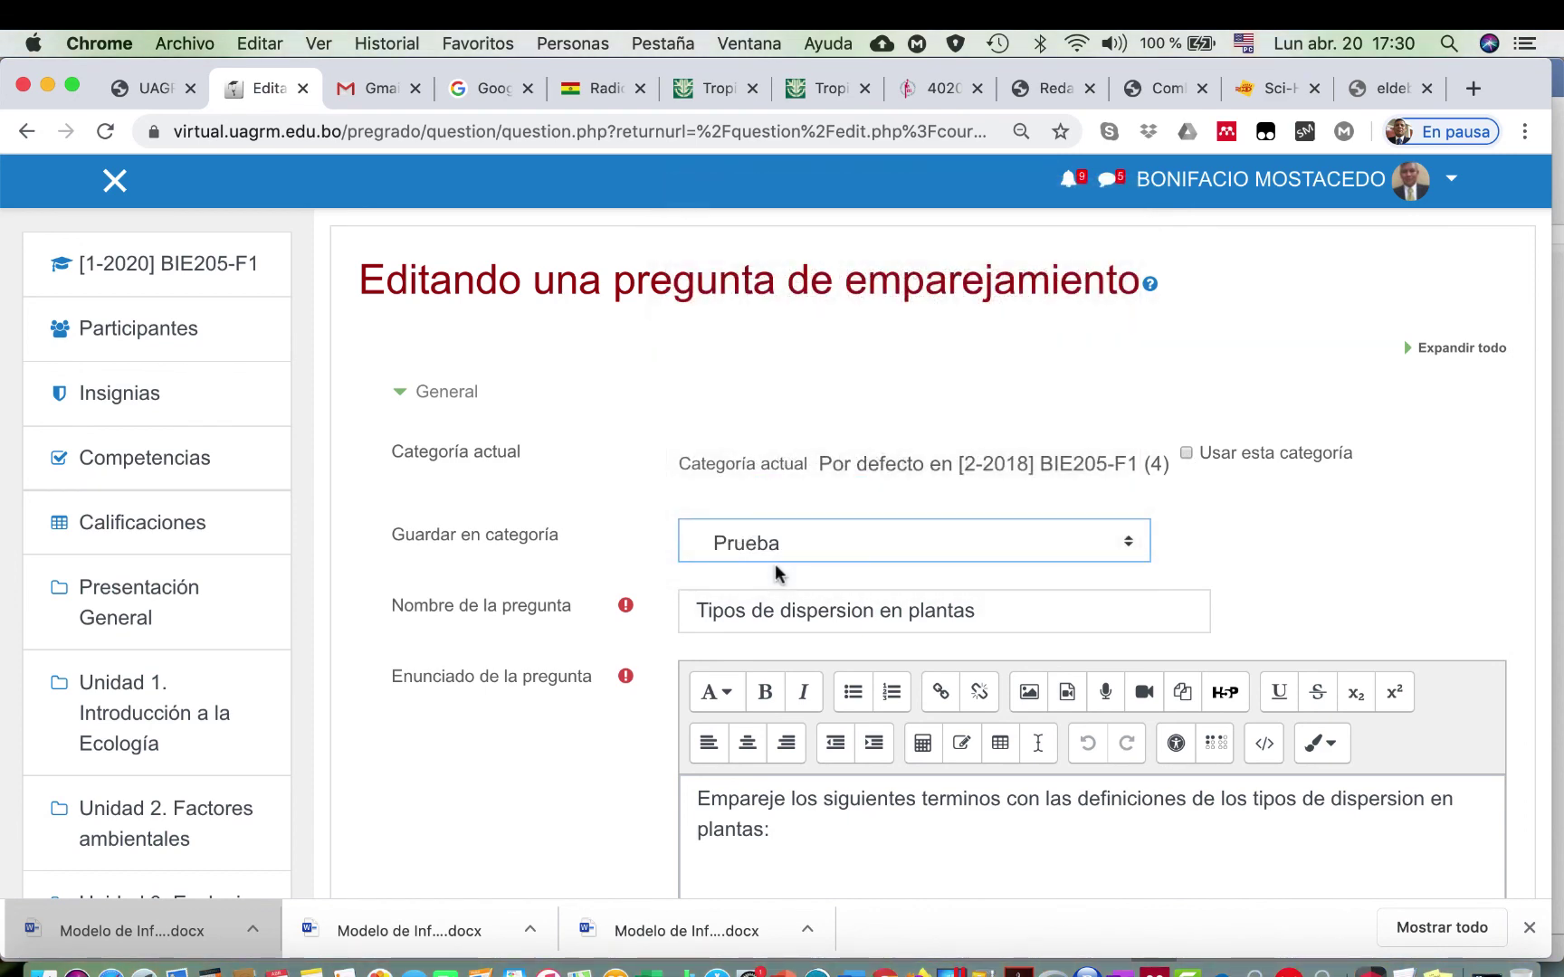
scroll(1054, 665, down, 10)
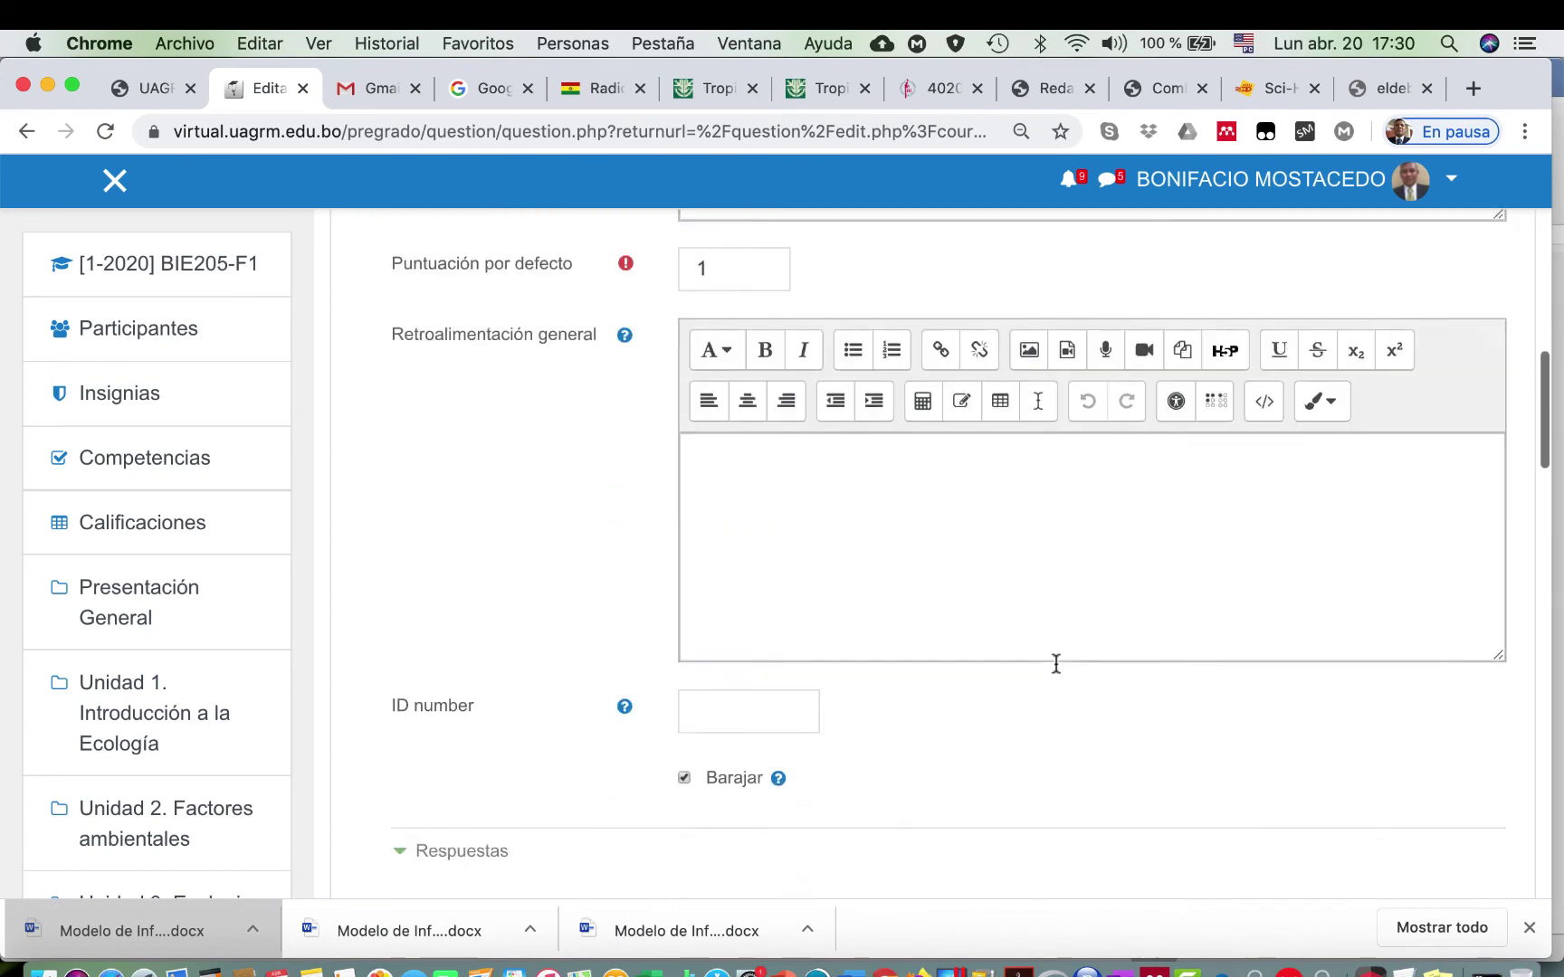
scroll(1055, 664, down, 20)
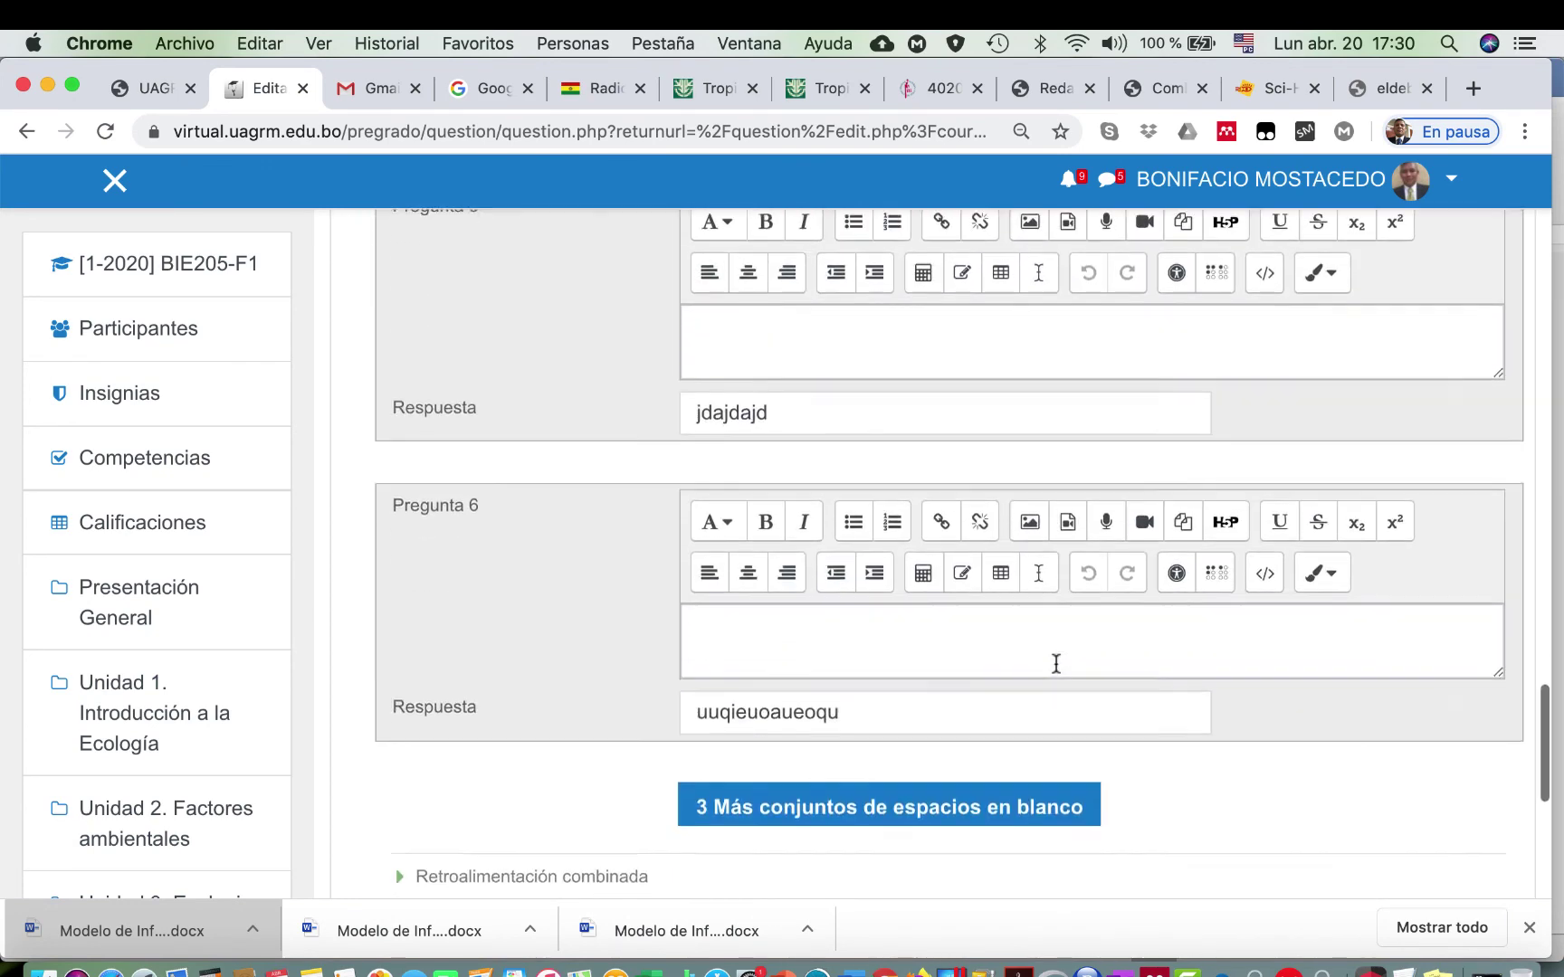
scroll(1055, 663, down, 5)
click(786, 790)
Step: Return to the category list and open the category "Prueba" to check which questions it contains
scroll(655, 679, up, 5)
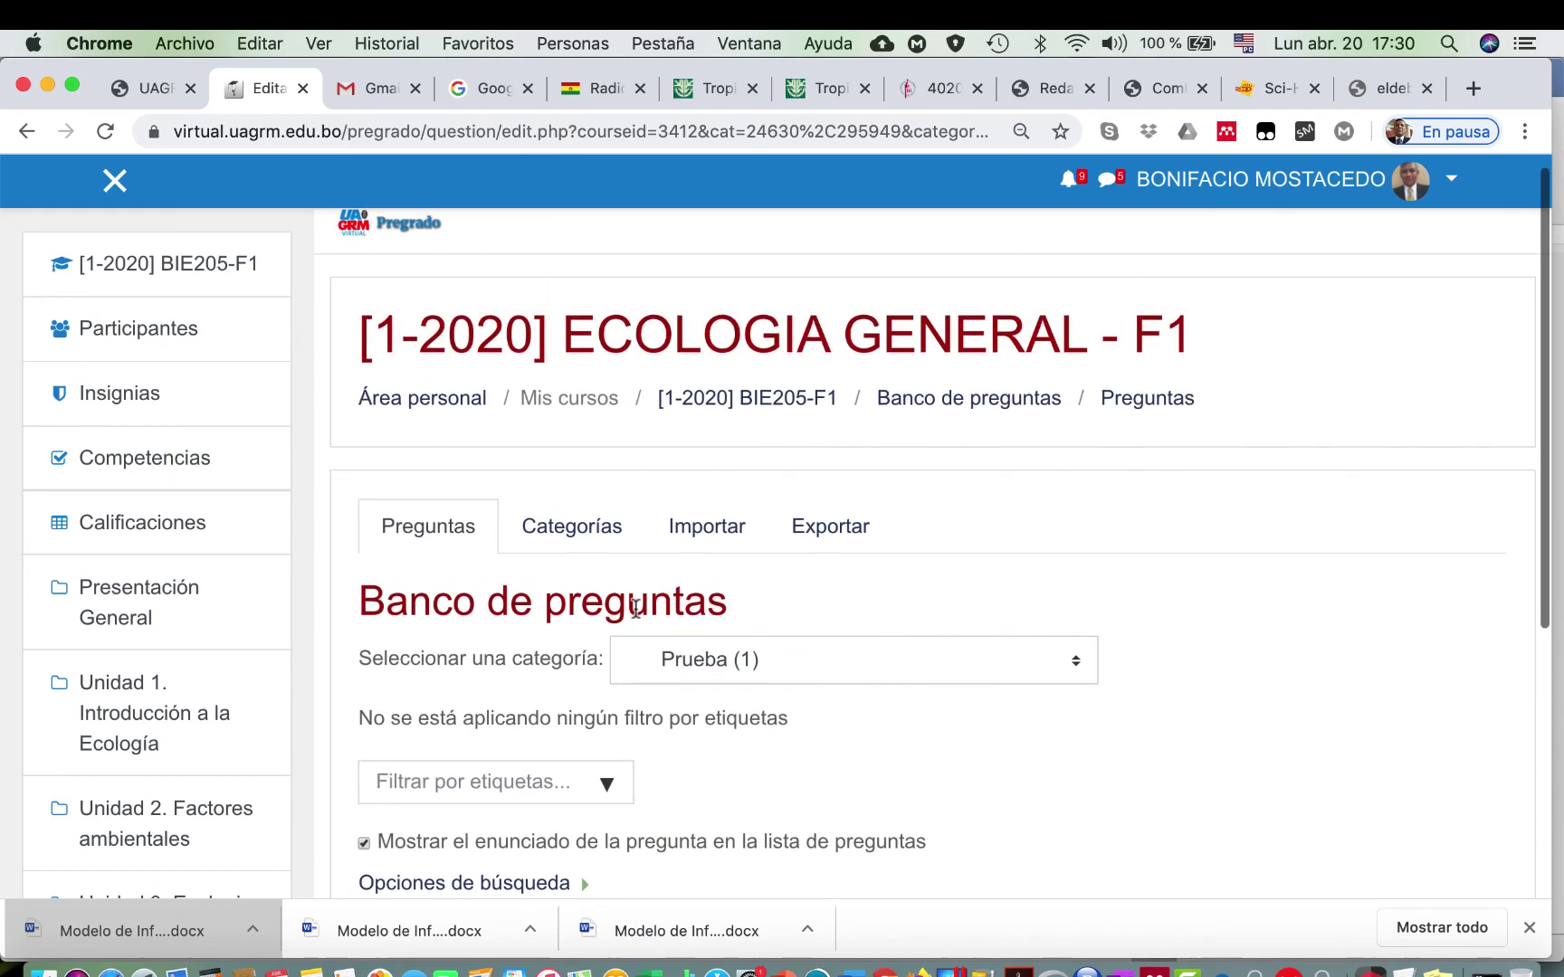
click(573, 528)
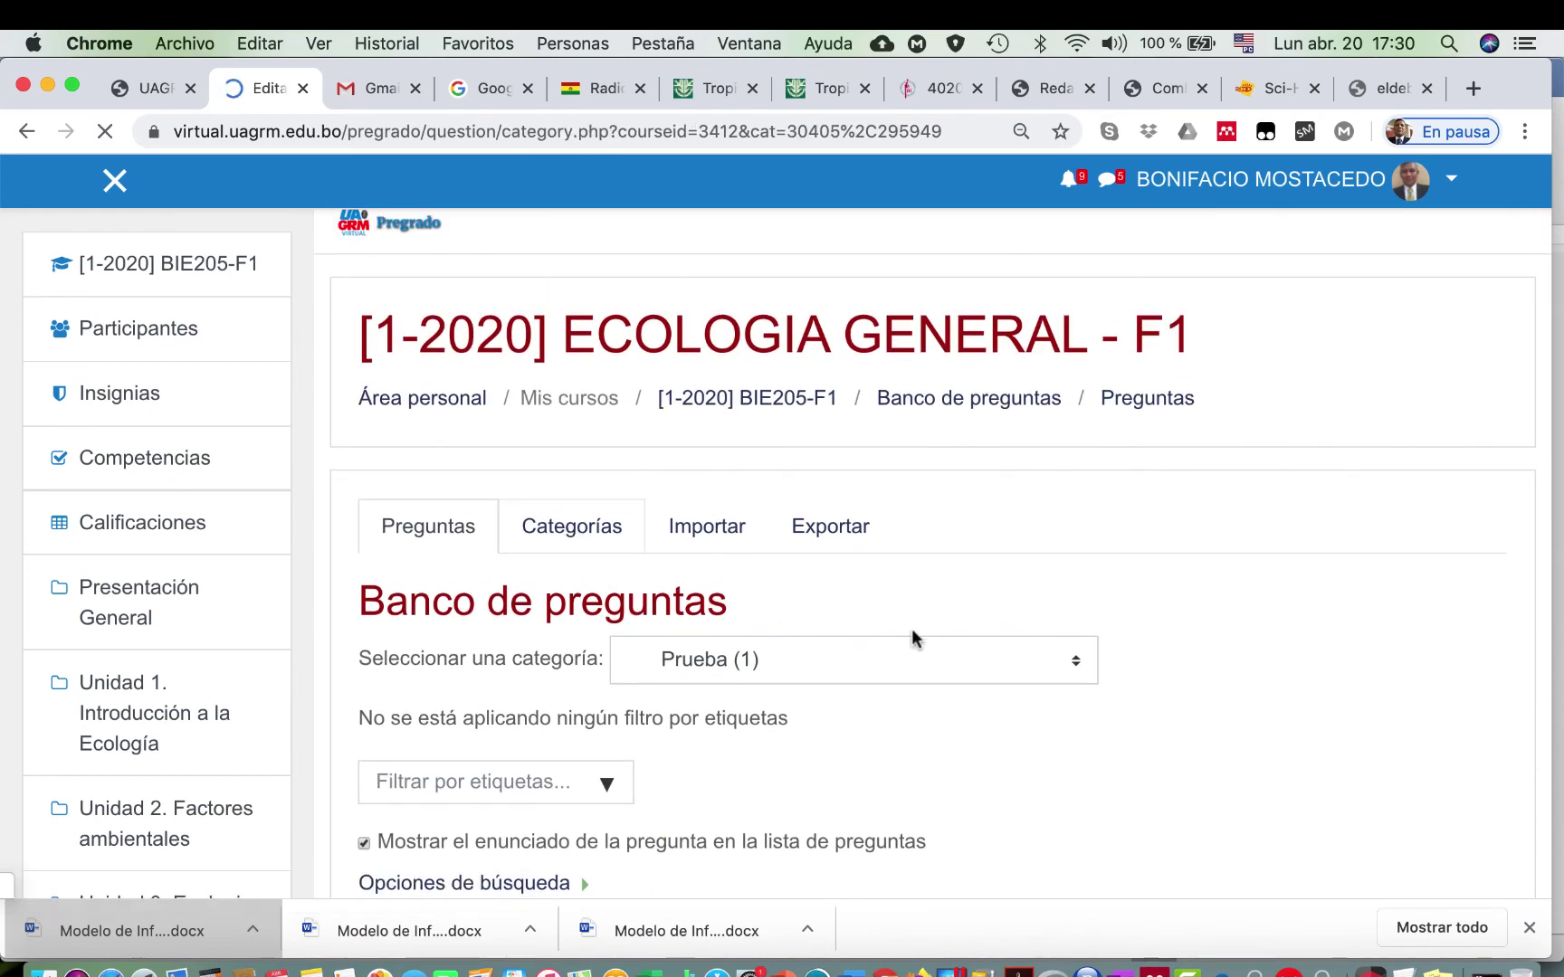
scroll(935, 632, down, 10)
scroll(500, 433, up, 3)
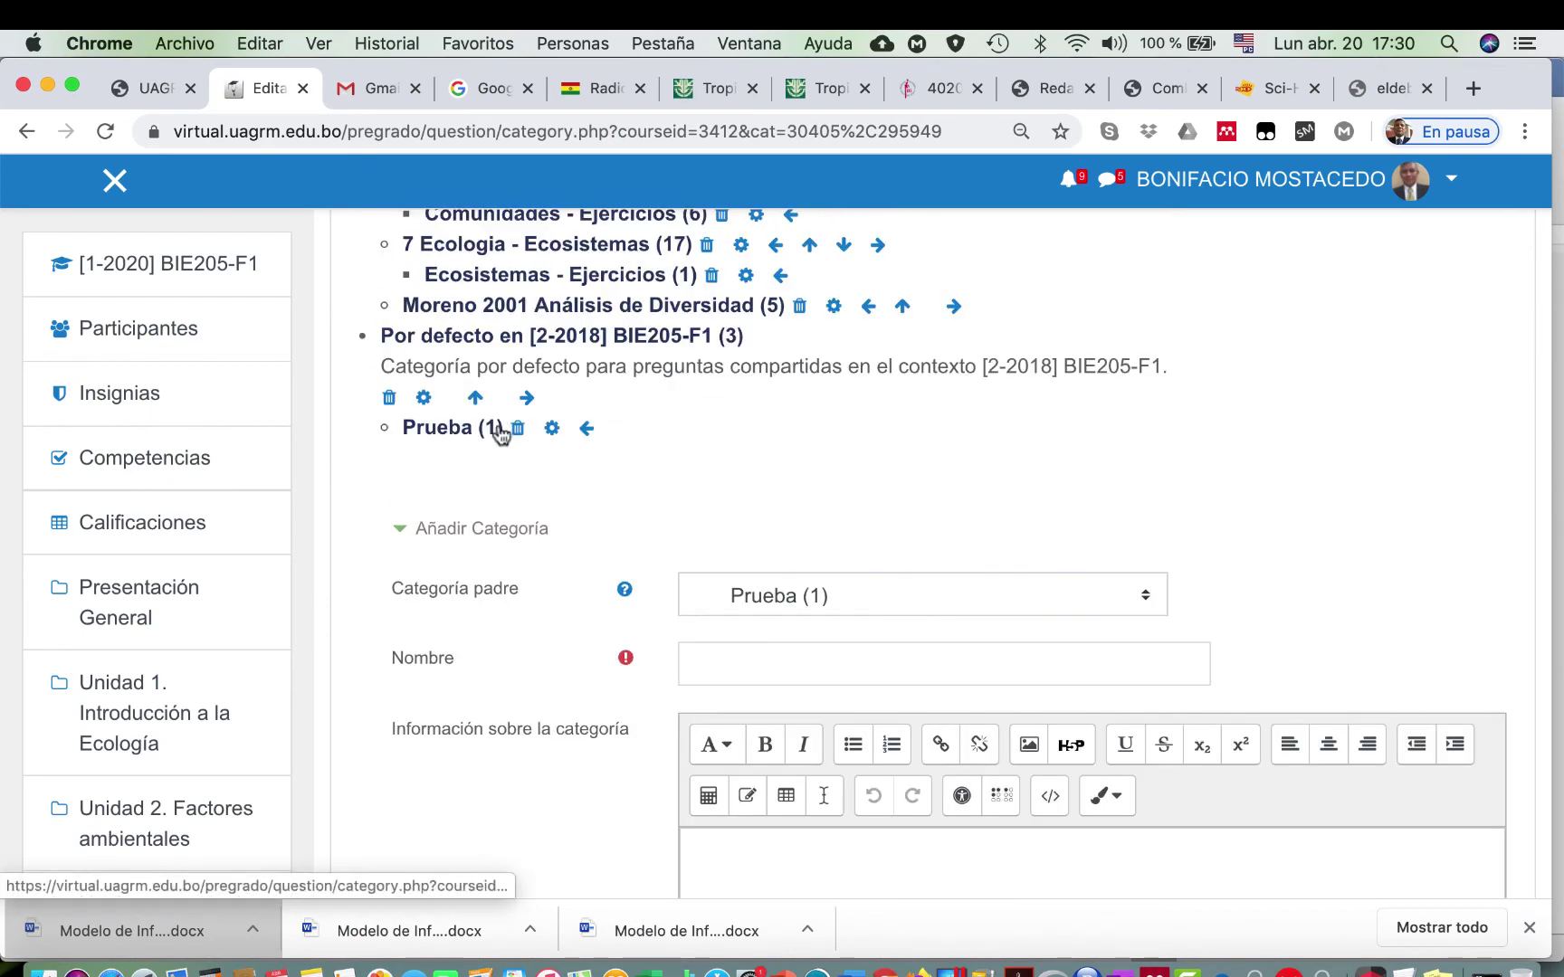
click(497, 431)
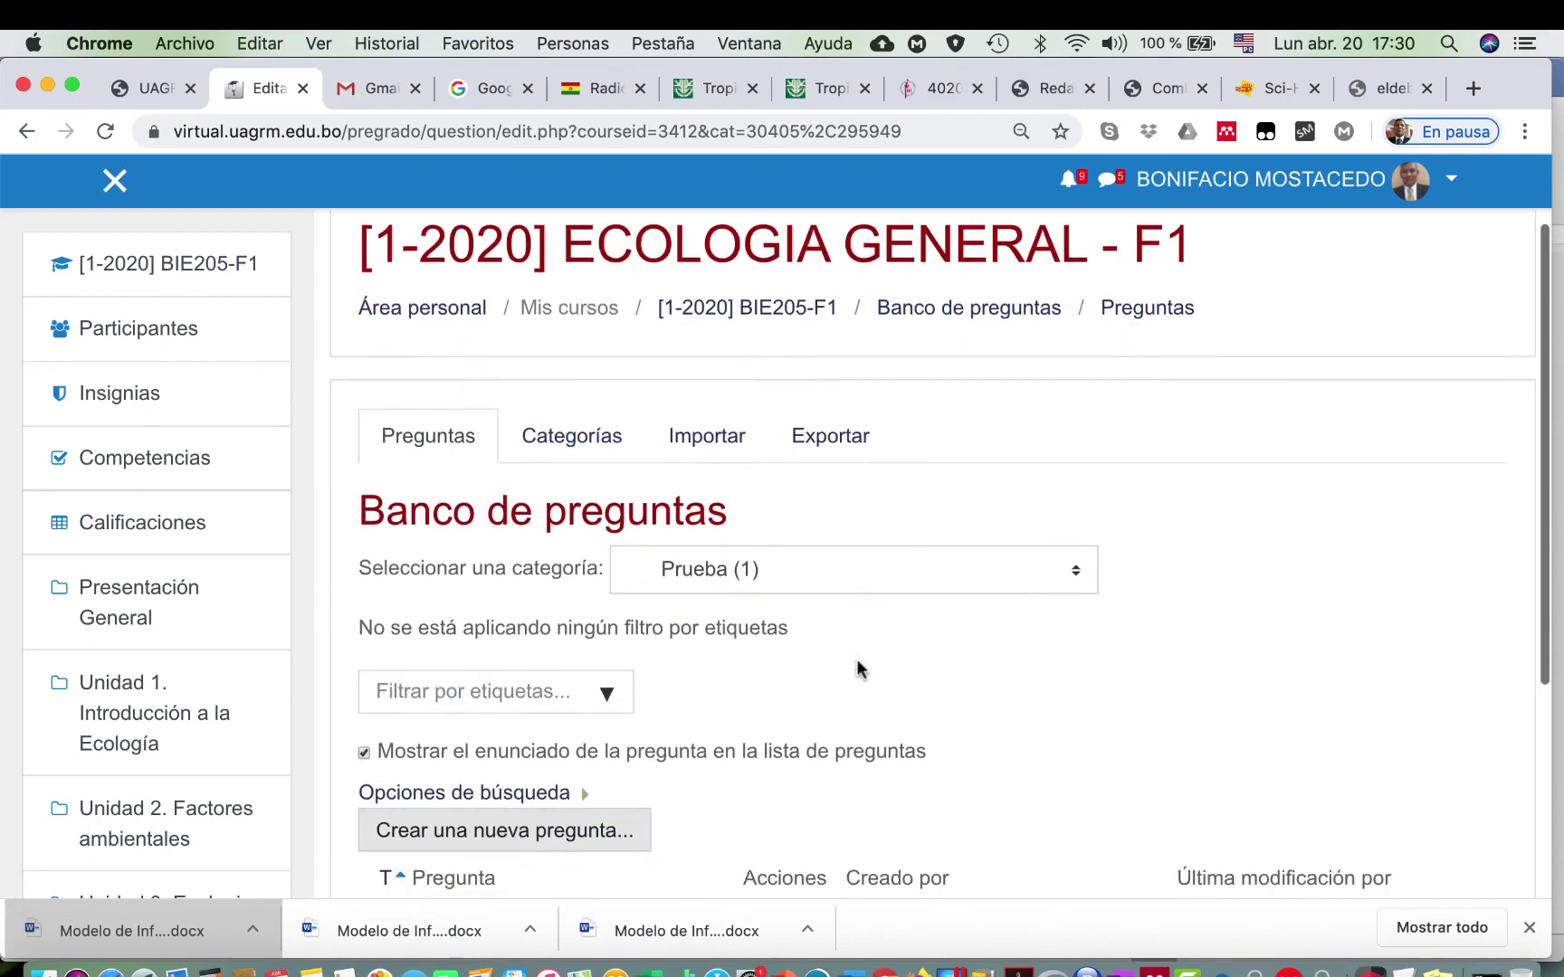
scroll(857, 670, down, 2)
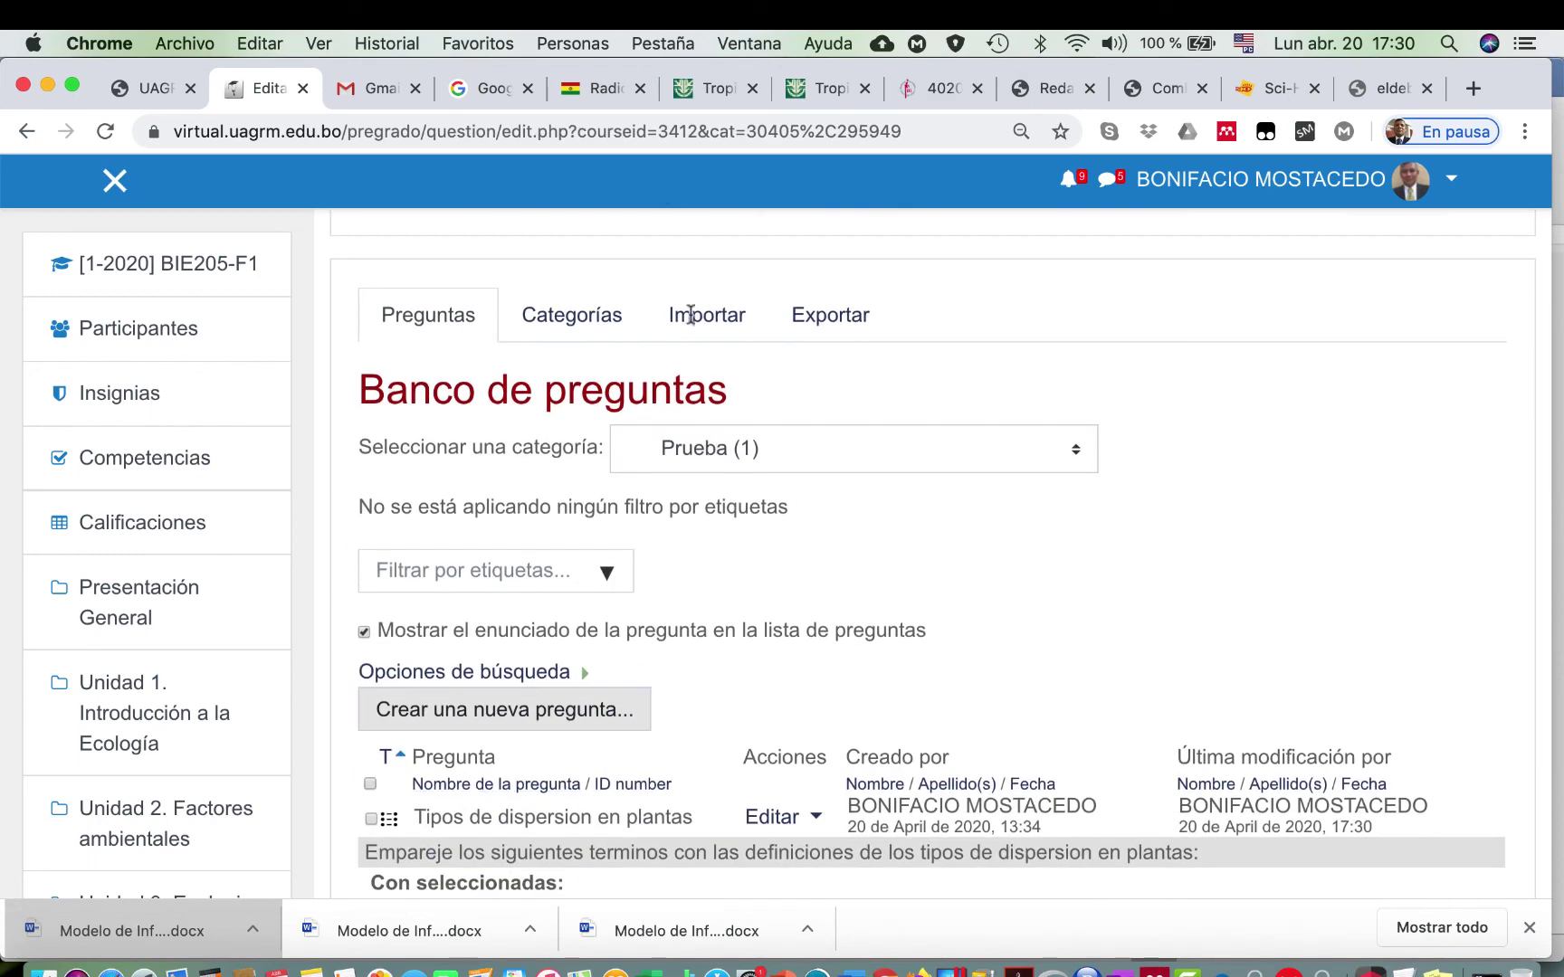
Step: Go back through the categories to "Por defecto en [2-2018] BIE205-F1" and open its question "Parametros de medicion en las poblaciones" for editing
click(572, 319)
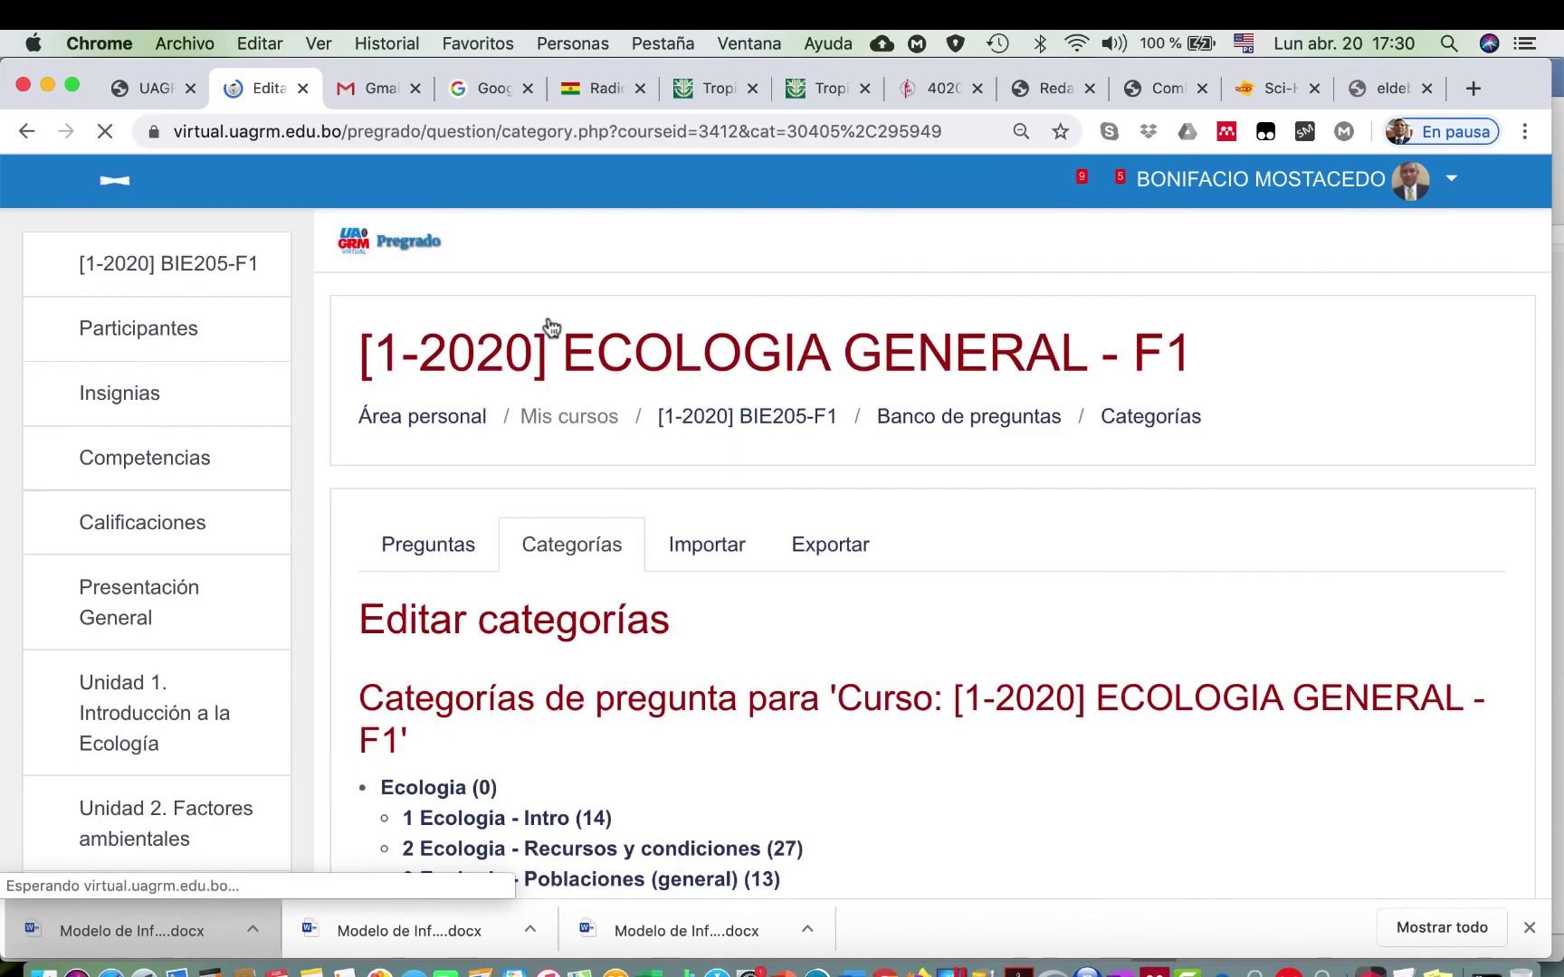
scroll(733, 579, down, 10)
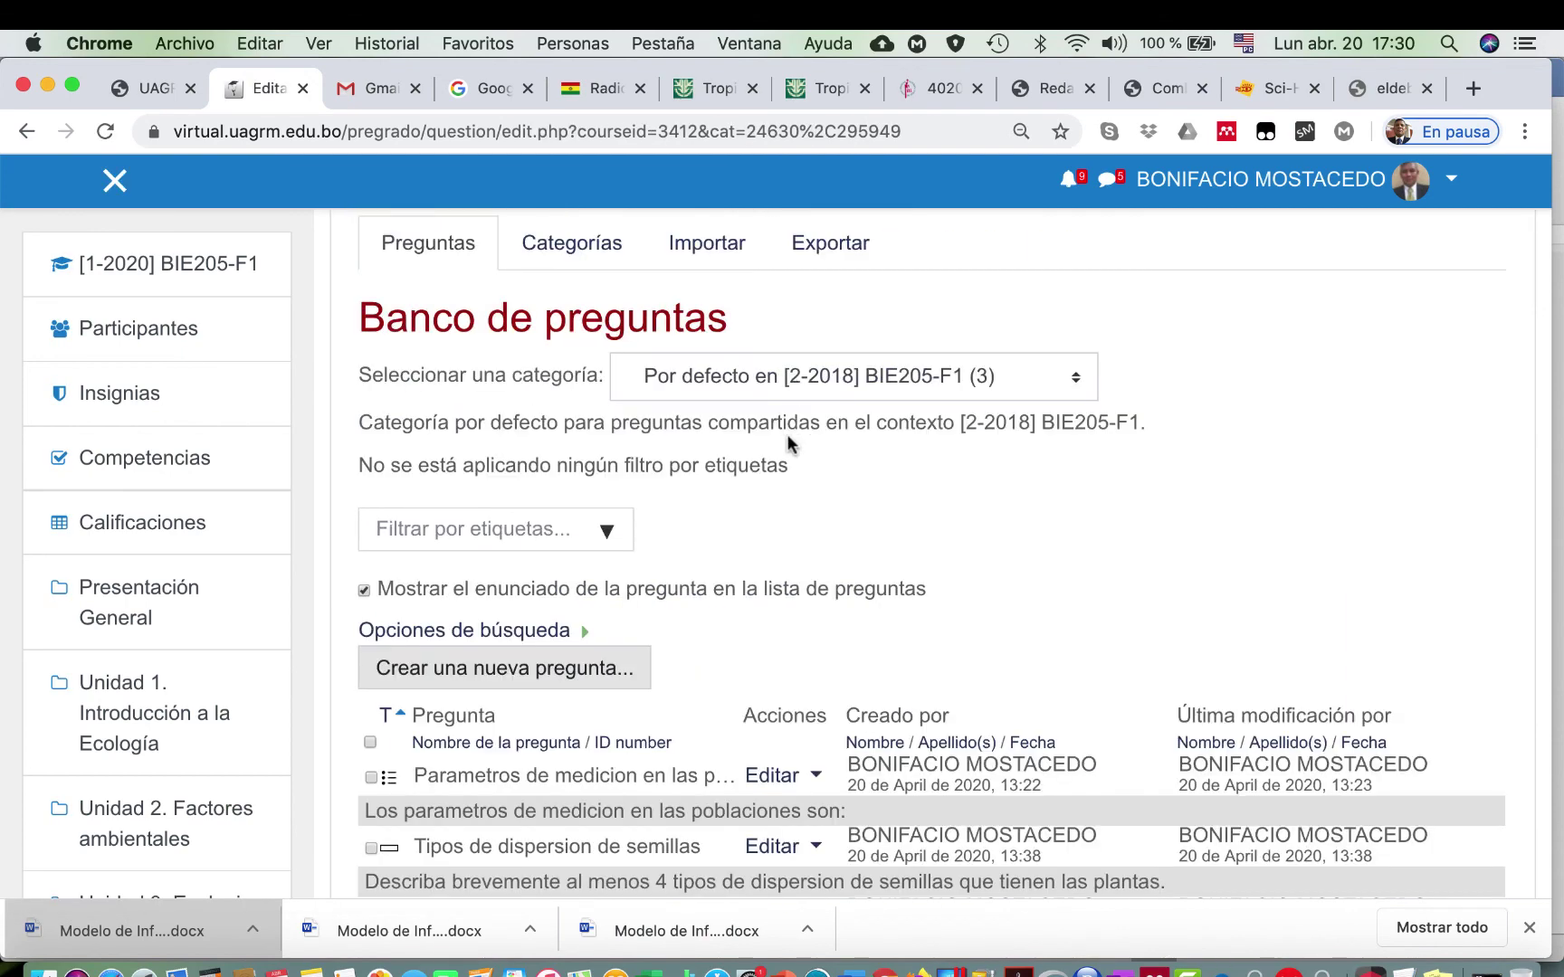
scroll(697, 722, down, 5)
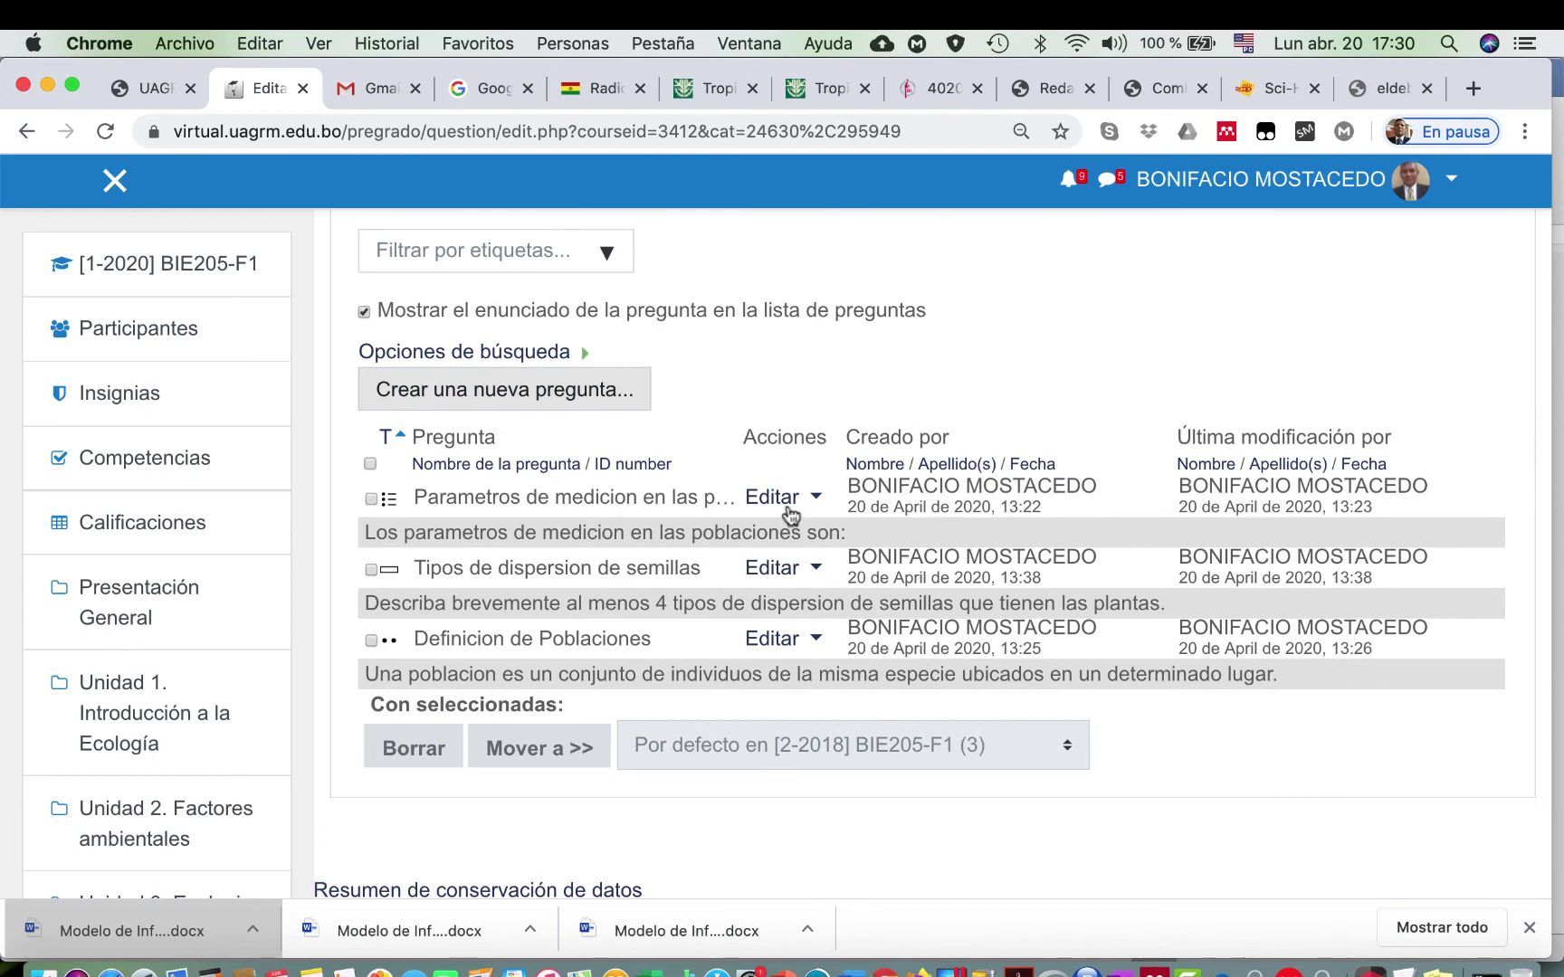
click(818, 497)
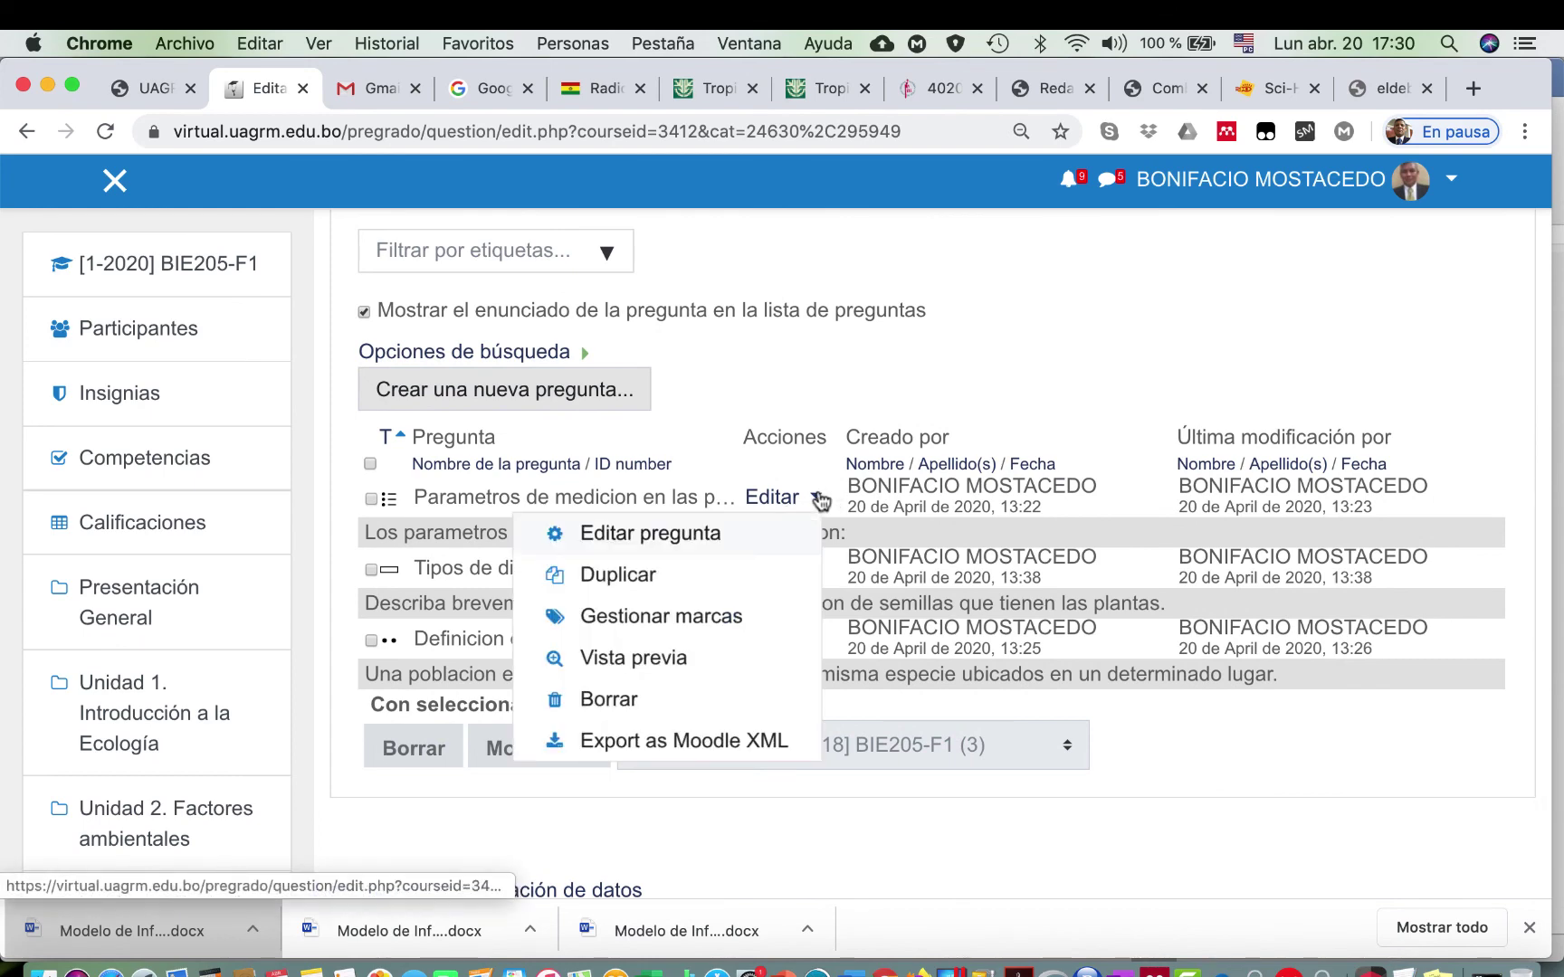
click(648, 535)
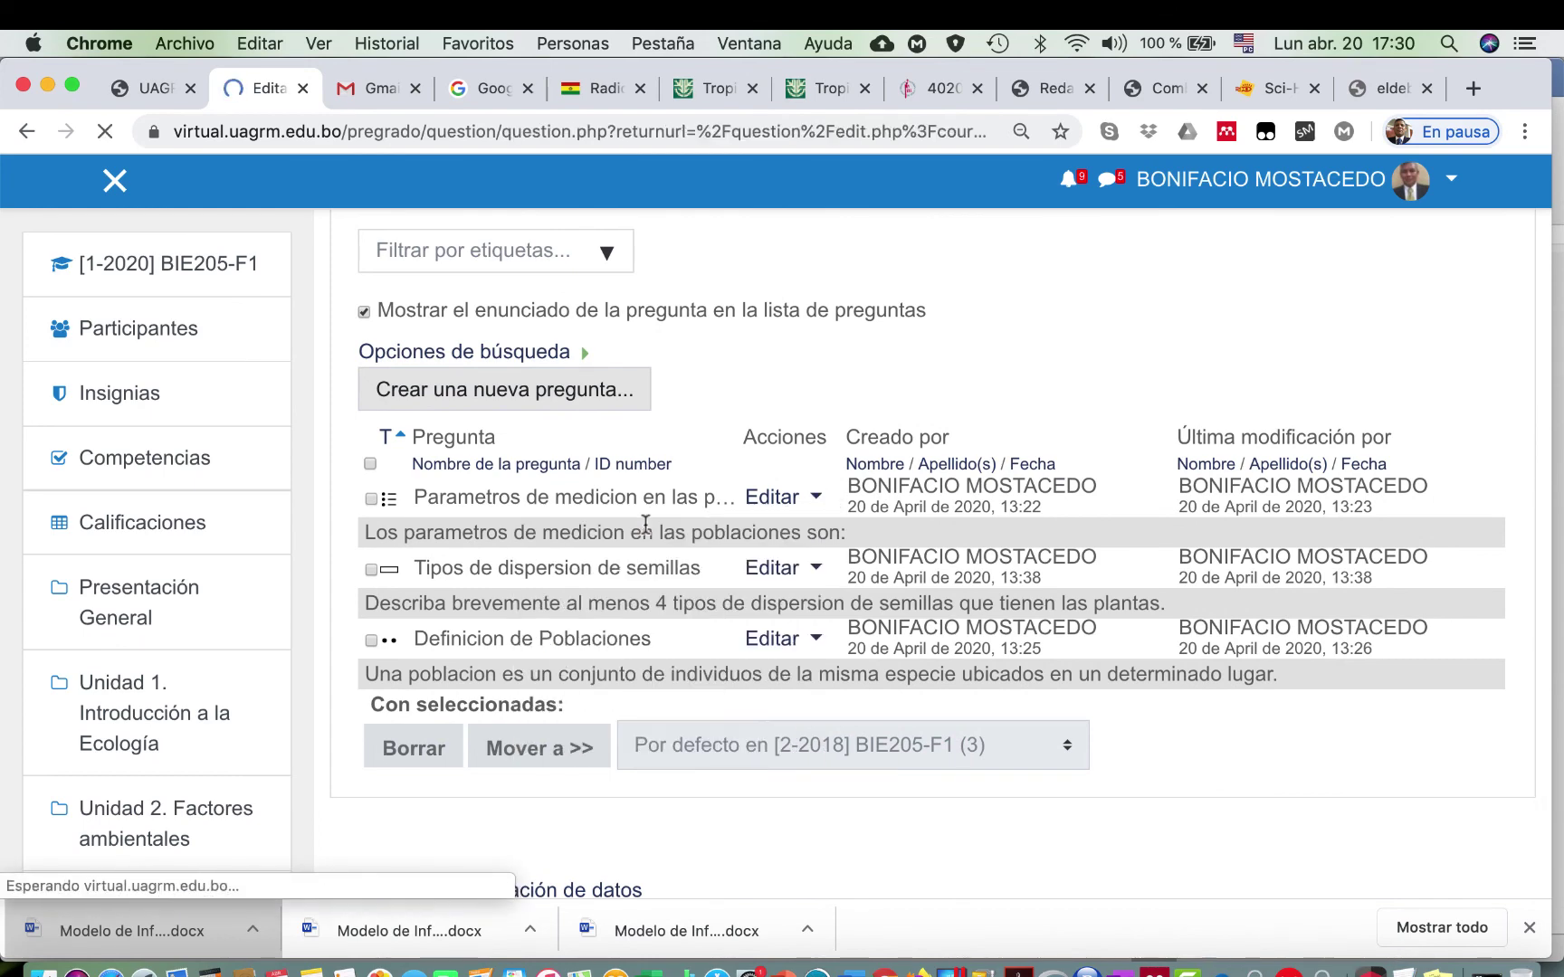
scroll(1146, 652, down, 4)
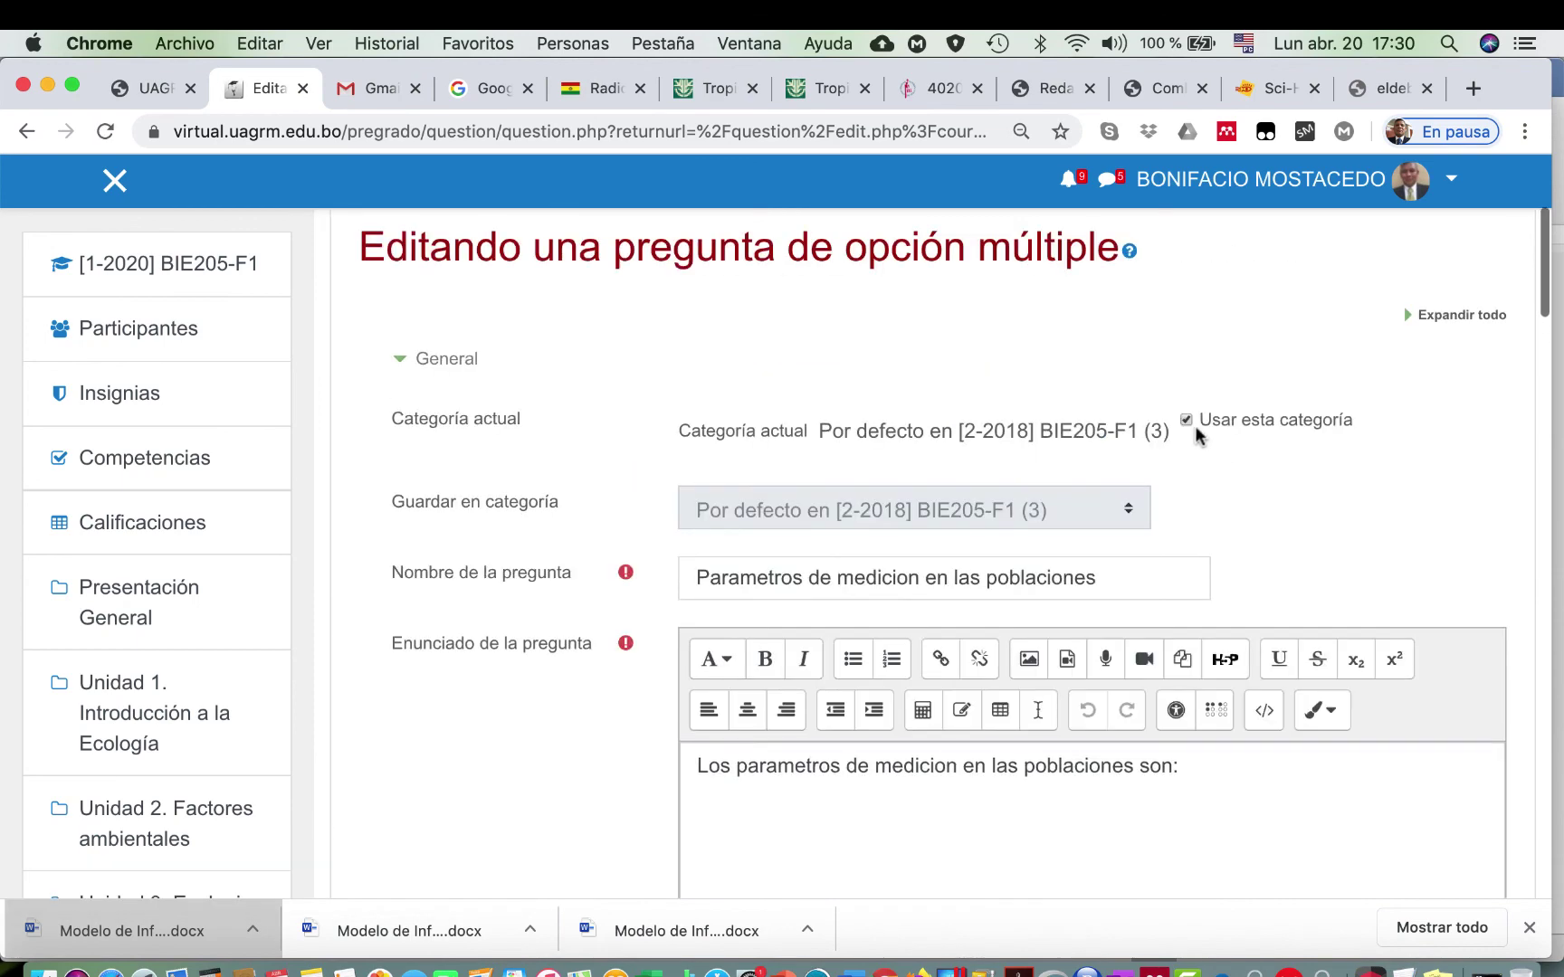
Step: Move the multiple-choice question to the category "Prueba" instead of its current one and save the changes
click(1089, 515)
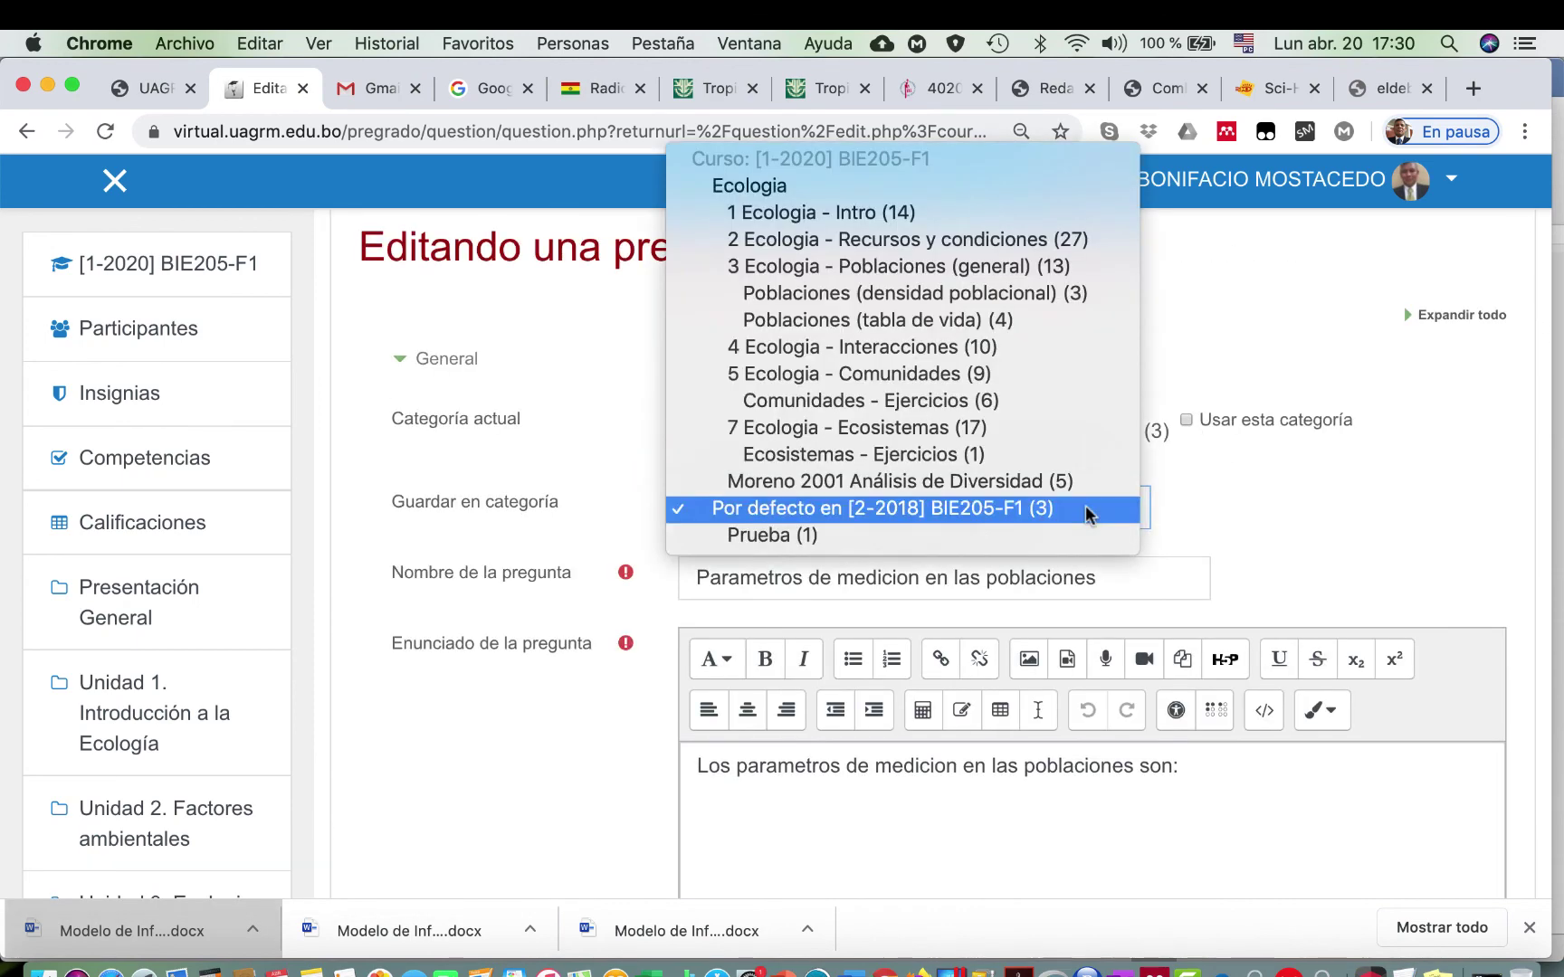
click(744, 534)
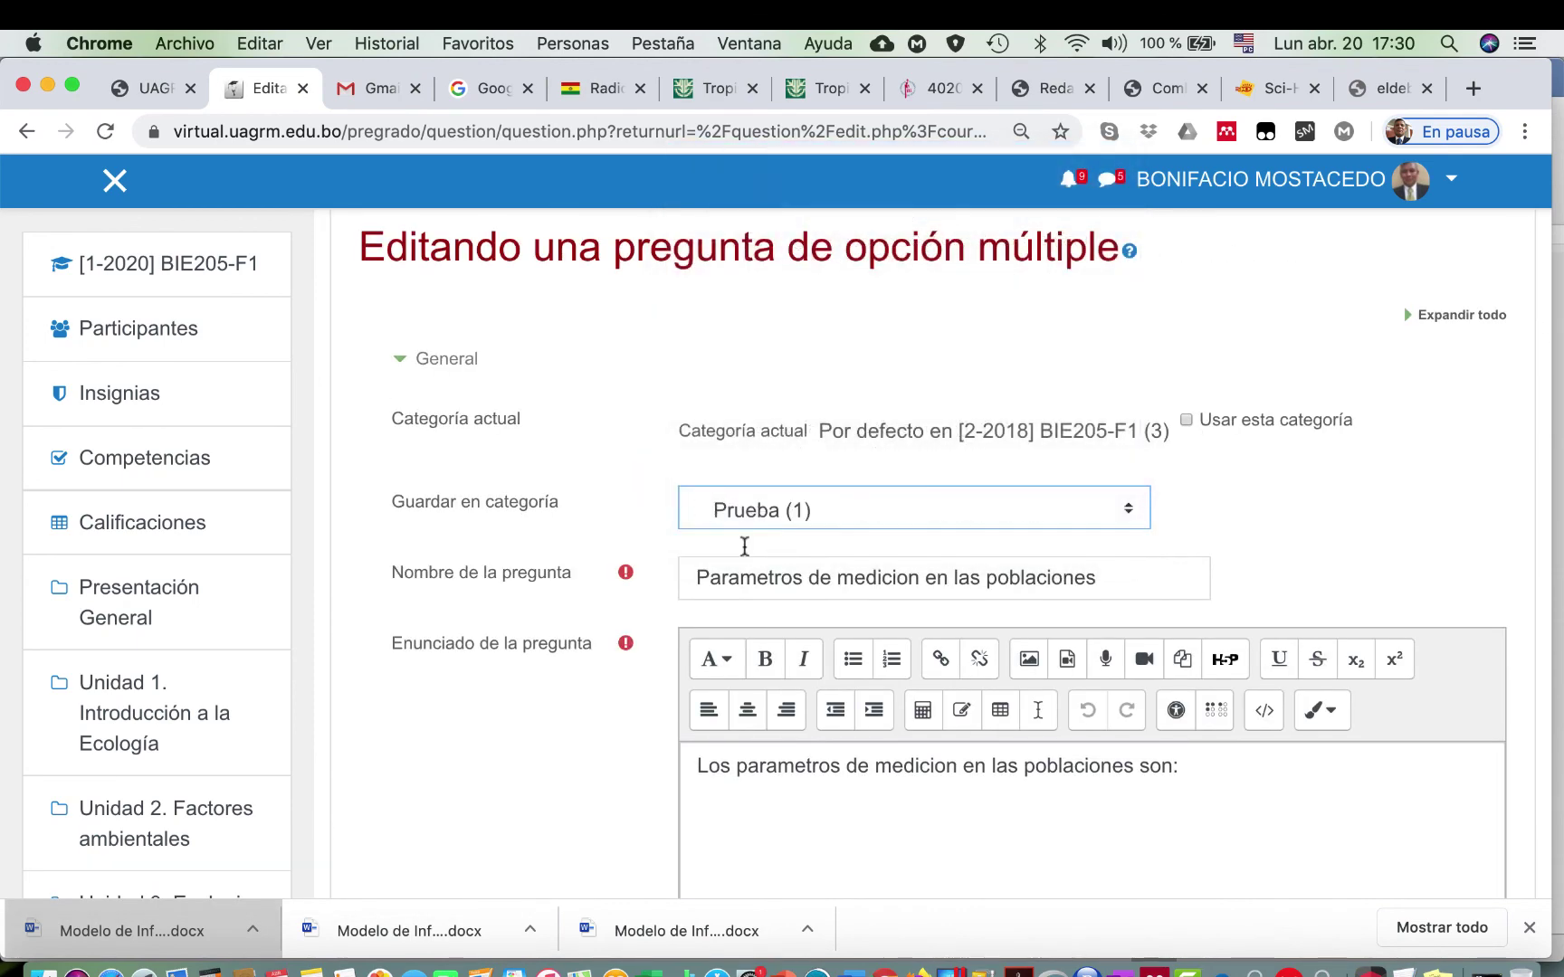
scroll(724, 551, down, 20)
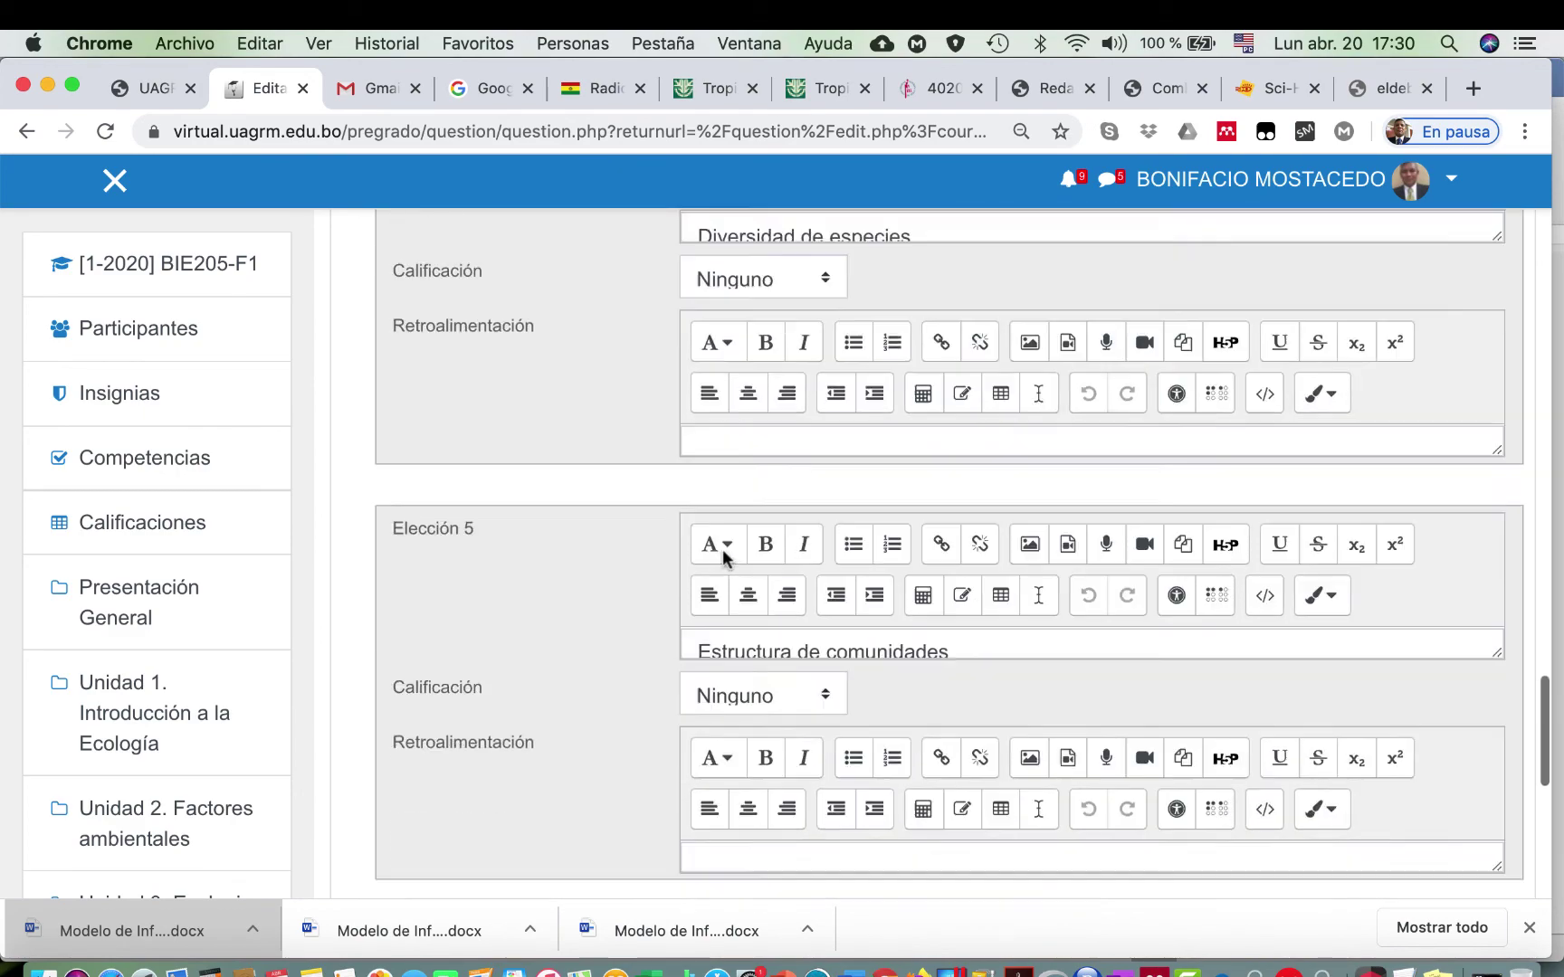
scroll(724, 552, down, 10)
click(780, 675)
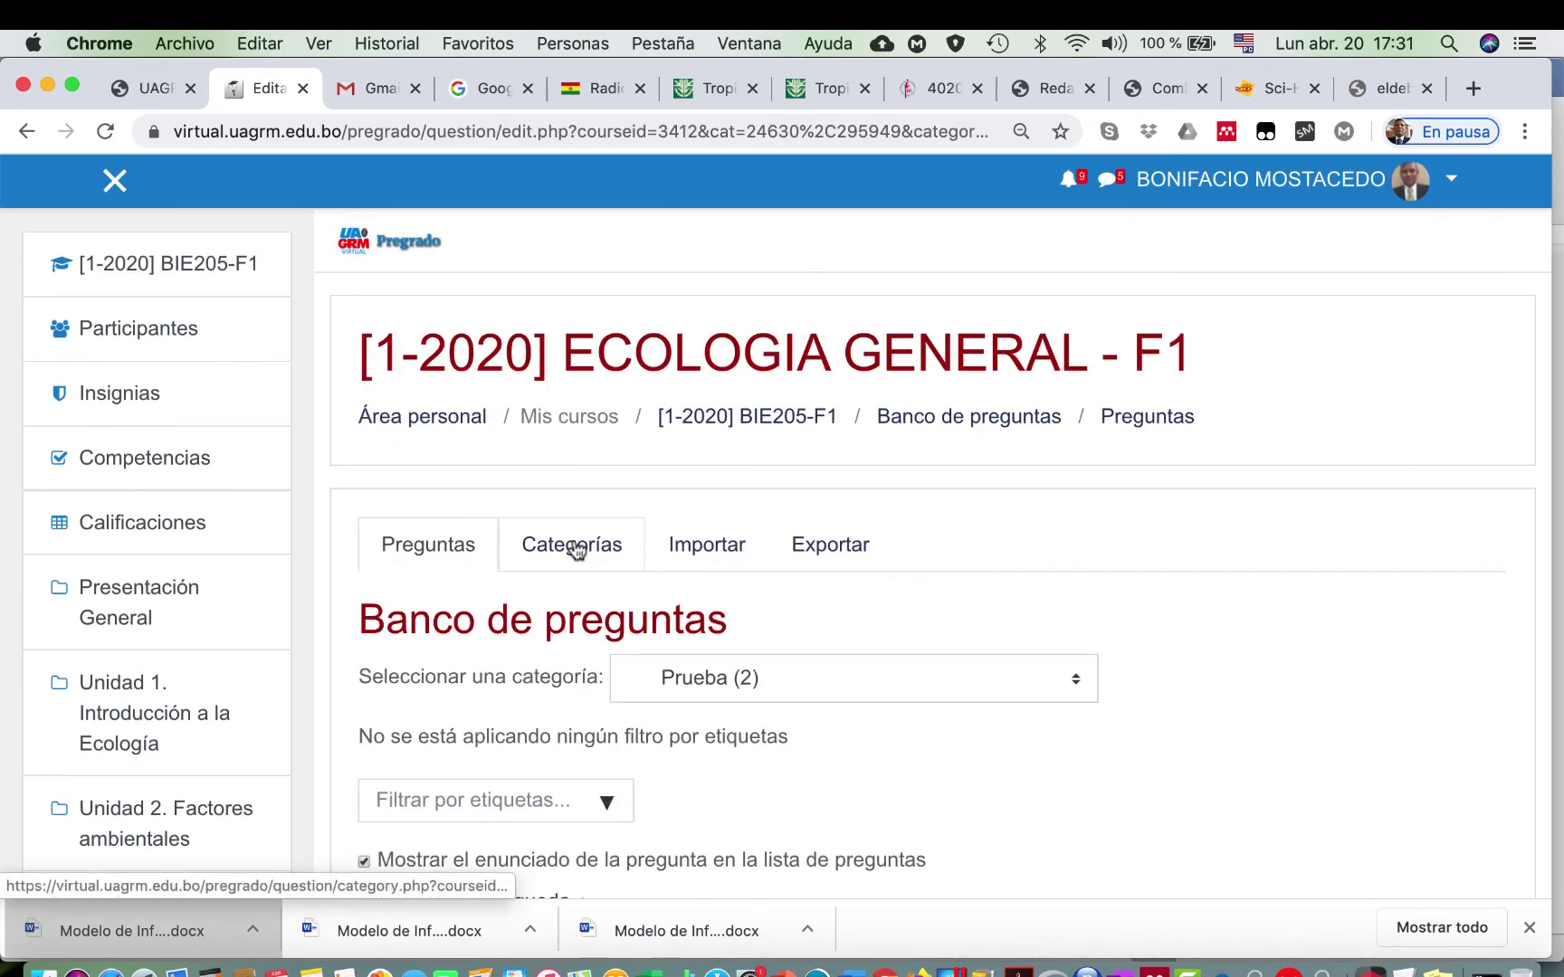
Step: Open the category list and check the question counts of "Prueba" and its parent category
click(572, 547)
scroll(575, 548, down, 3)
scroll(575, 543, down, 15)
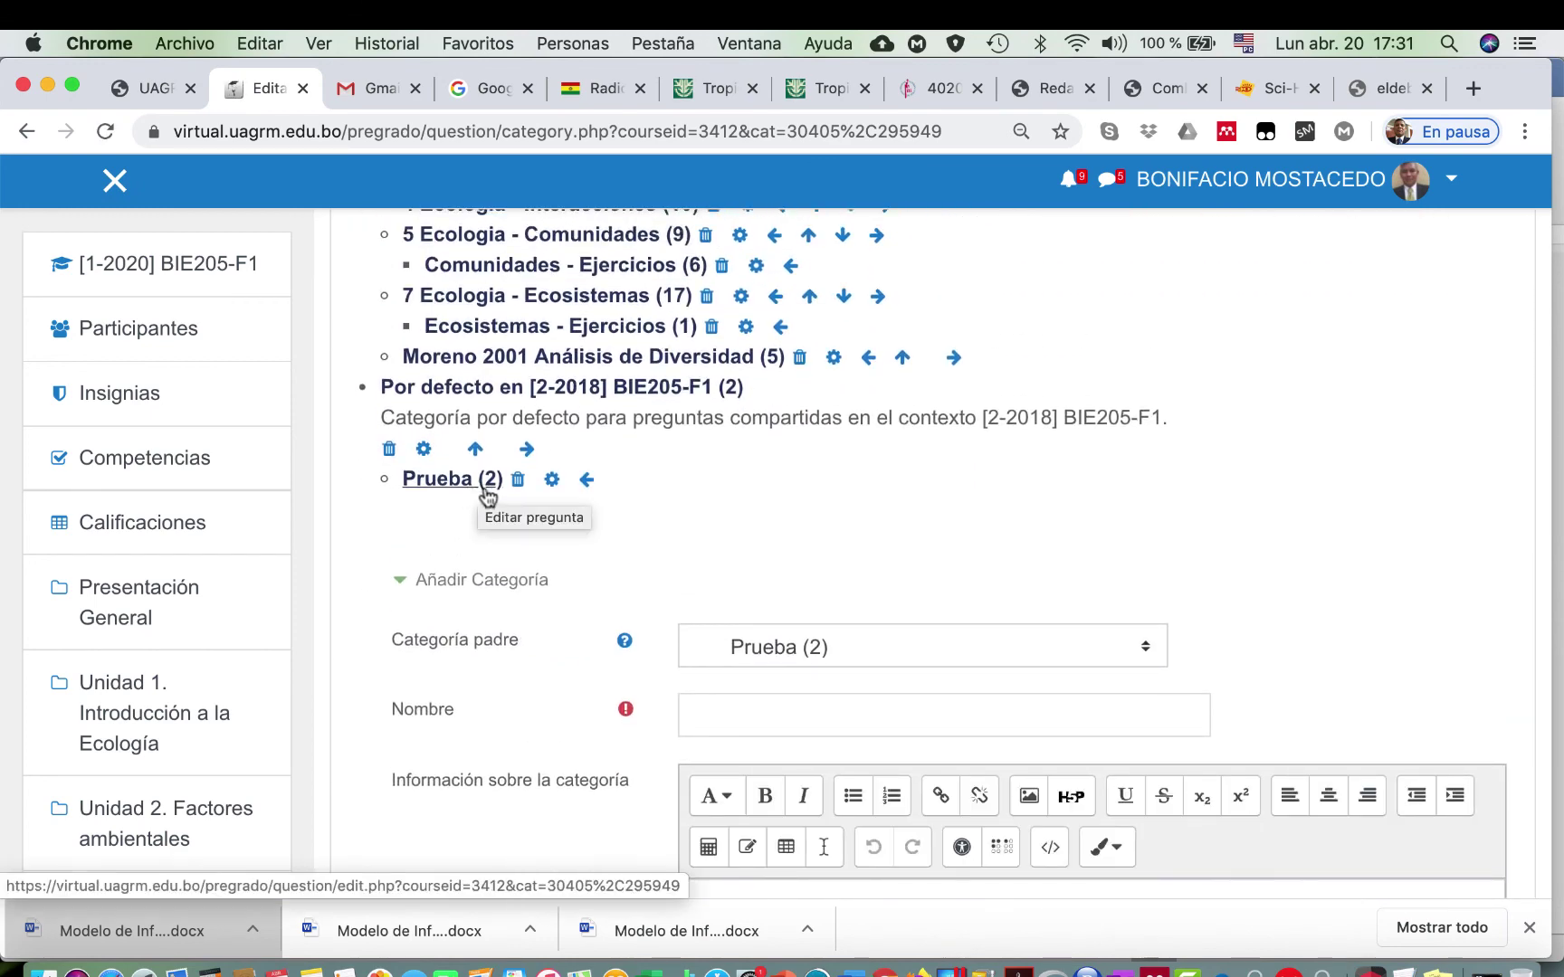
scroll(453, 510, up, 4)
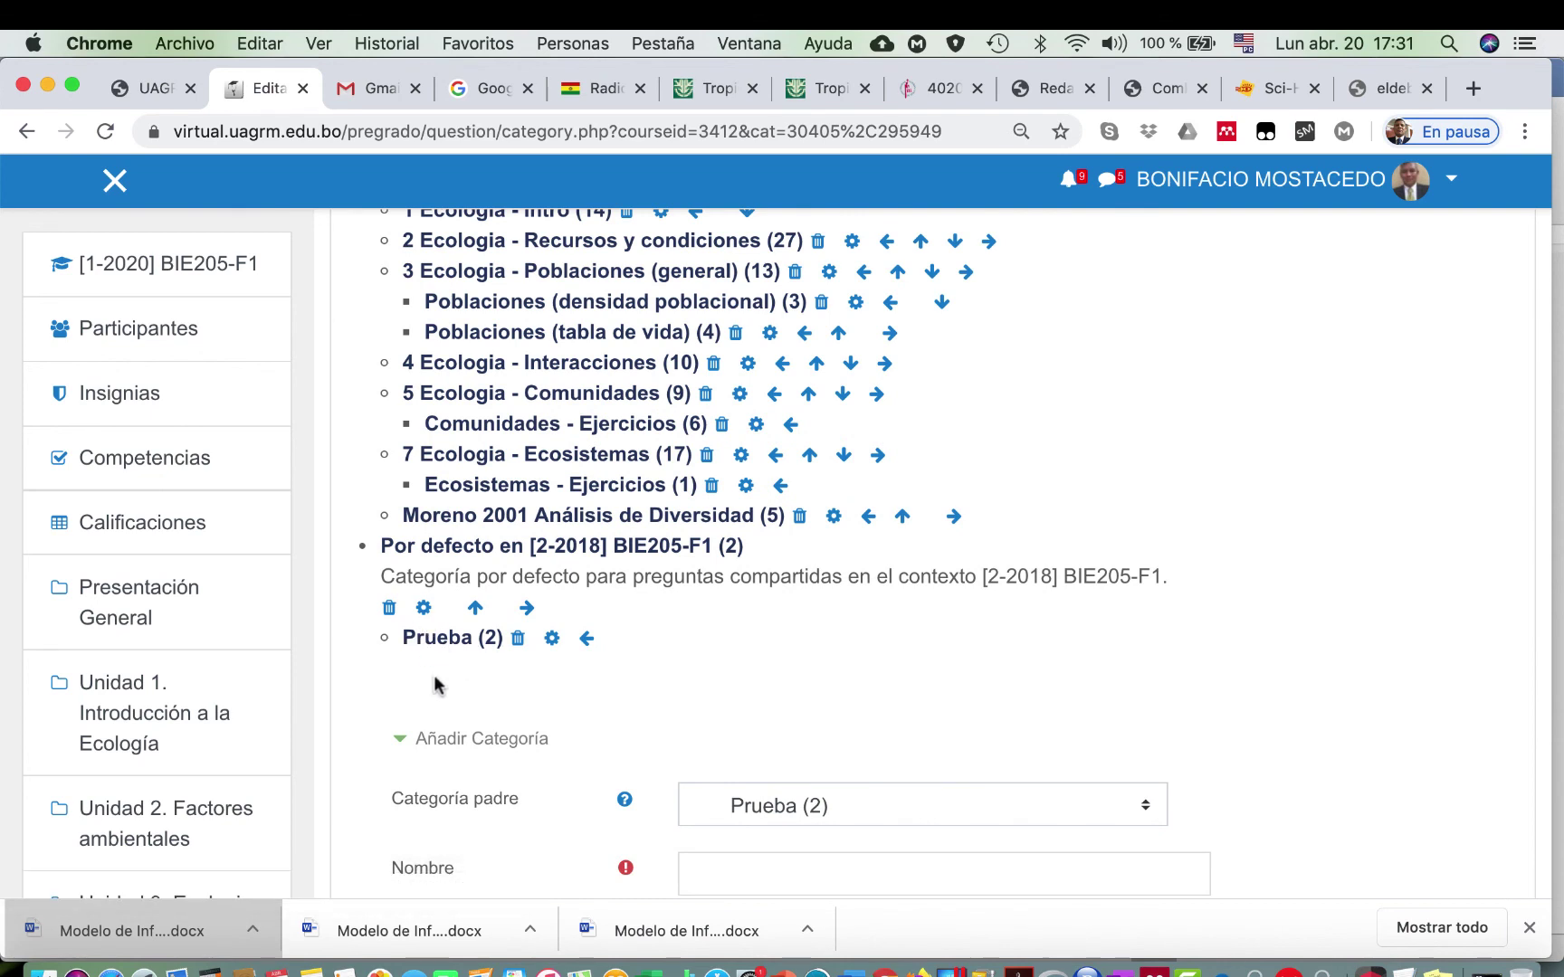
Step: Move the category "Moreno 2001 Análisis de Diversidad" up one place, above "7 Ecologia - Ecosistemas", and check the new order
scroll(565, 534, down, 1)
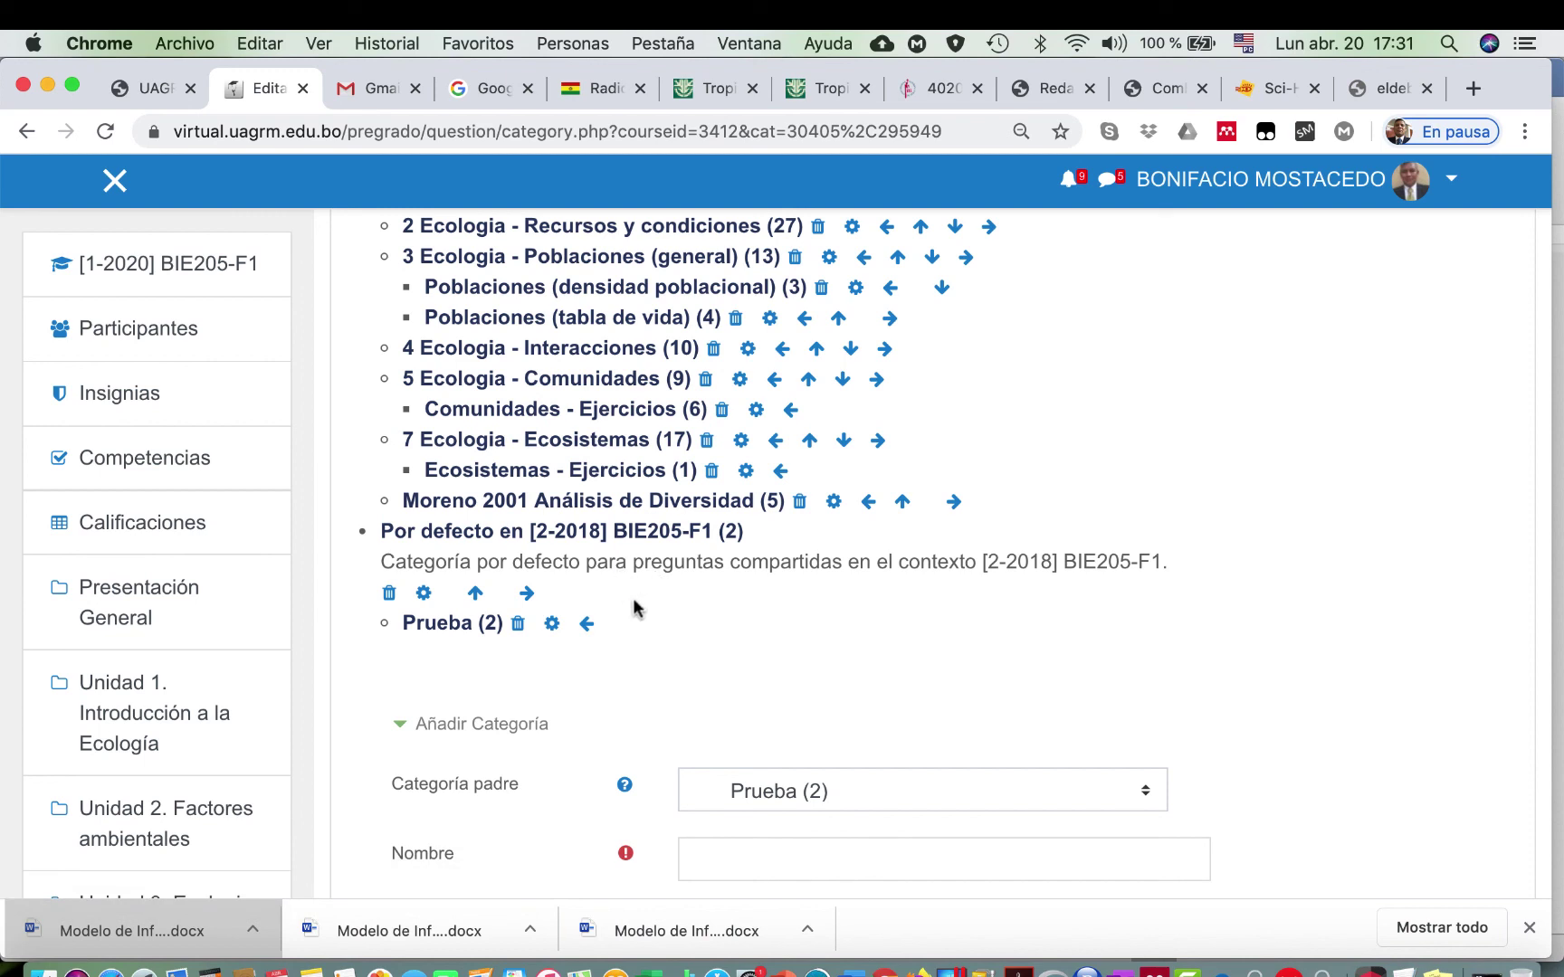
click(905, 507)
scroll(695, 660, down, 10)
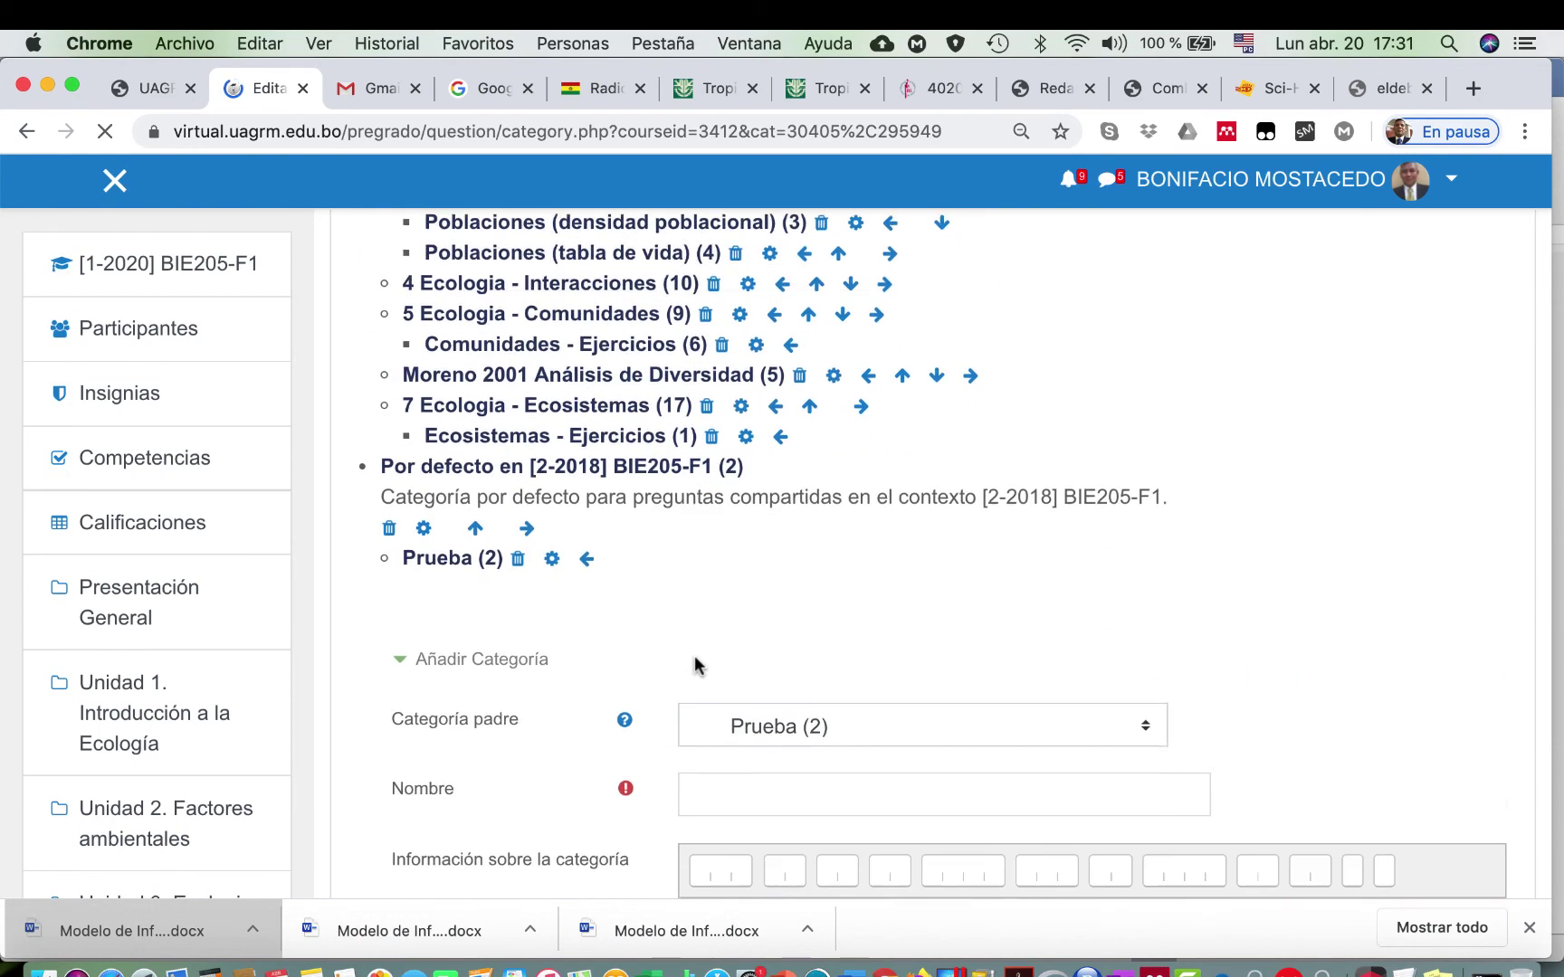
scroll(695, 660, up, 1)
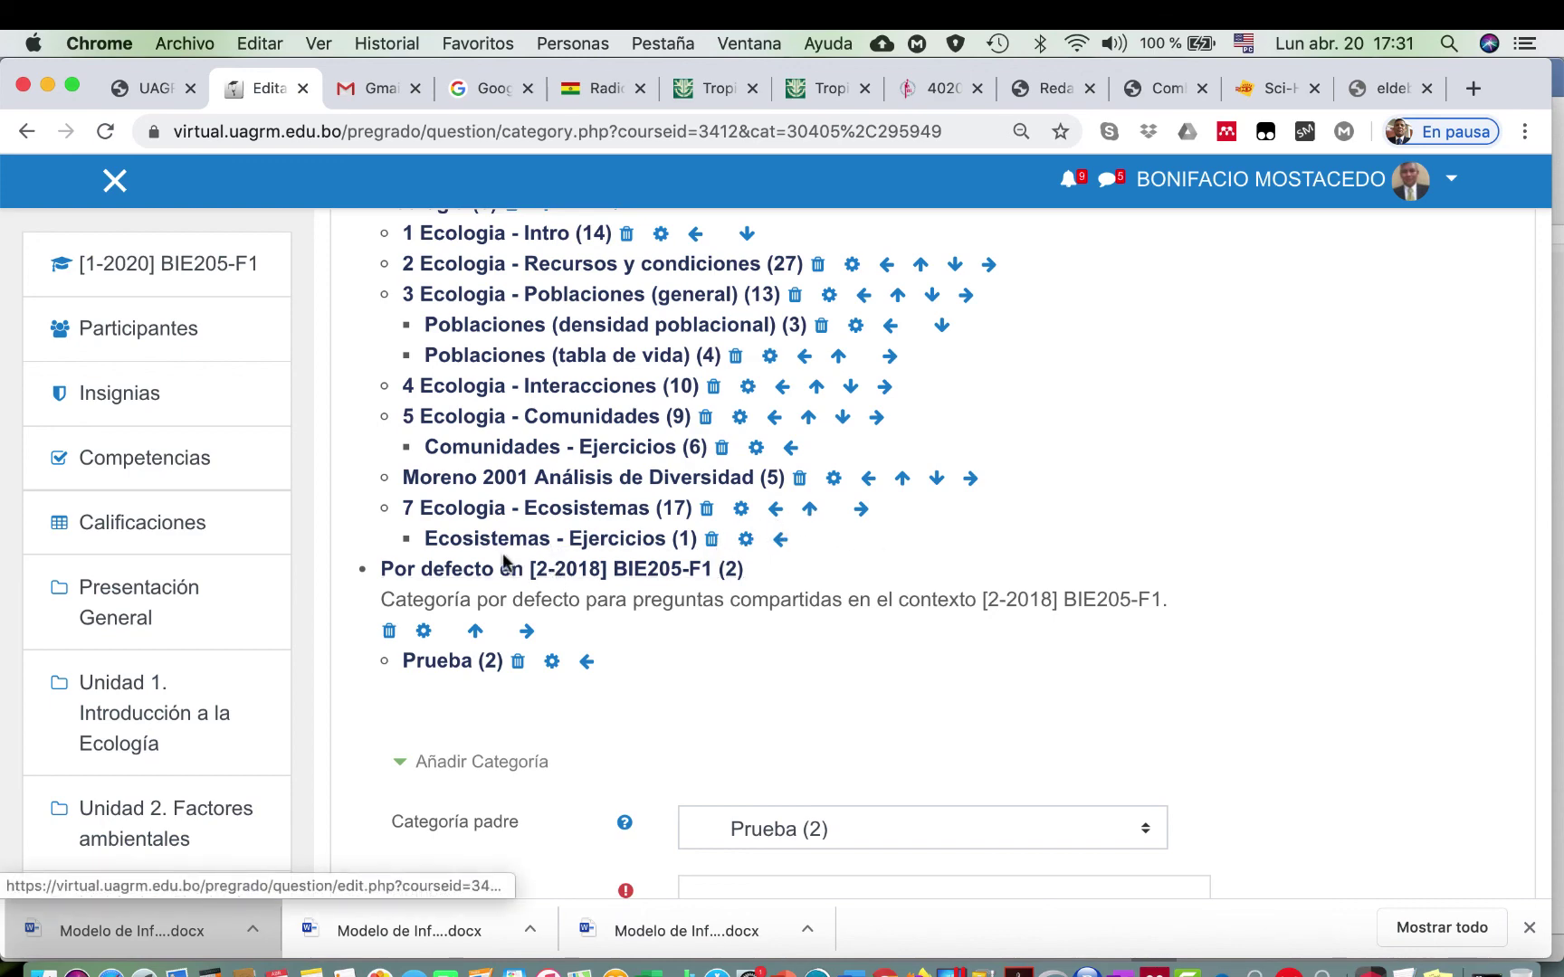
Step: Move the category "Moreno 2001 Análisis de Diversidad" back down below "7 Ecologia - Ecosistemas" and review the category list
scroll(943, 516, down, 1)
scroll(977, 516, down, 1)
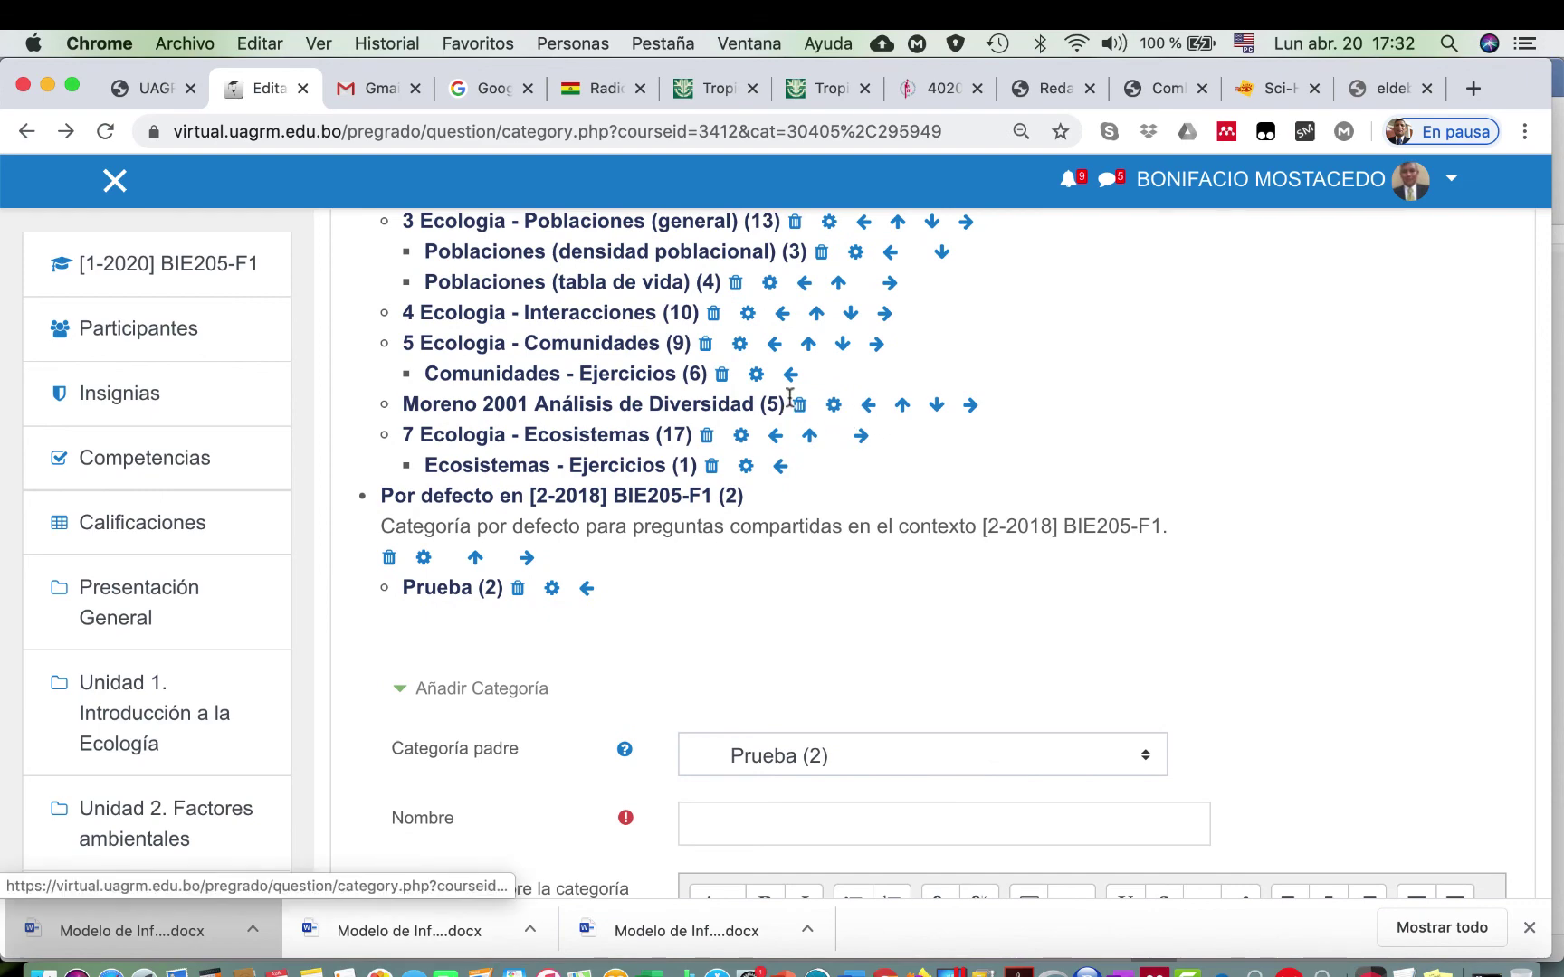
click(939, 406)
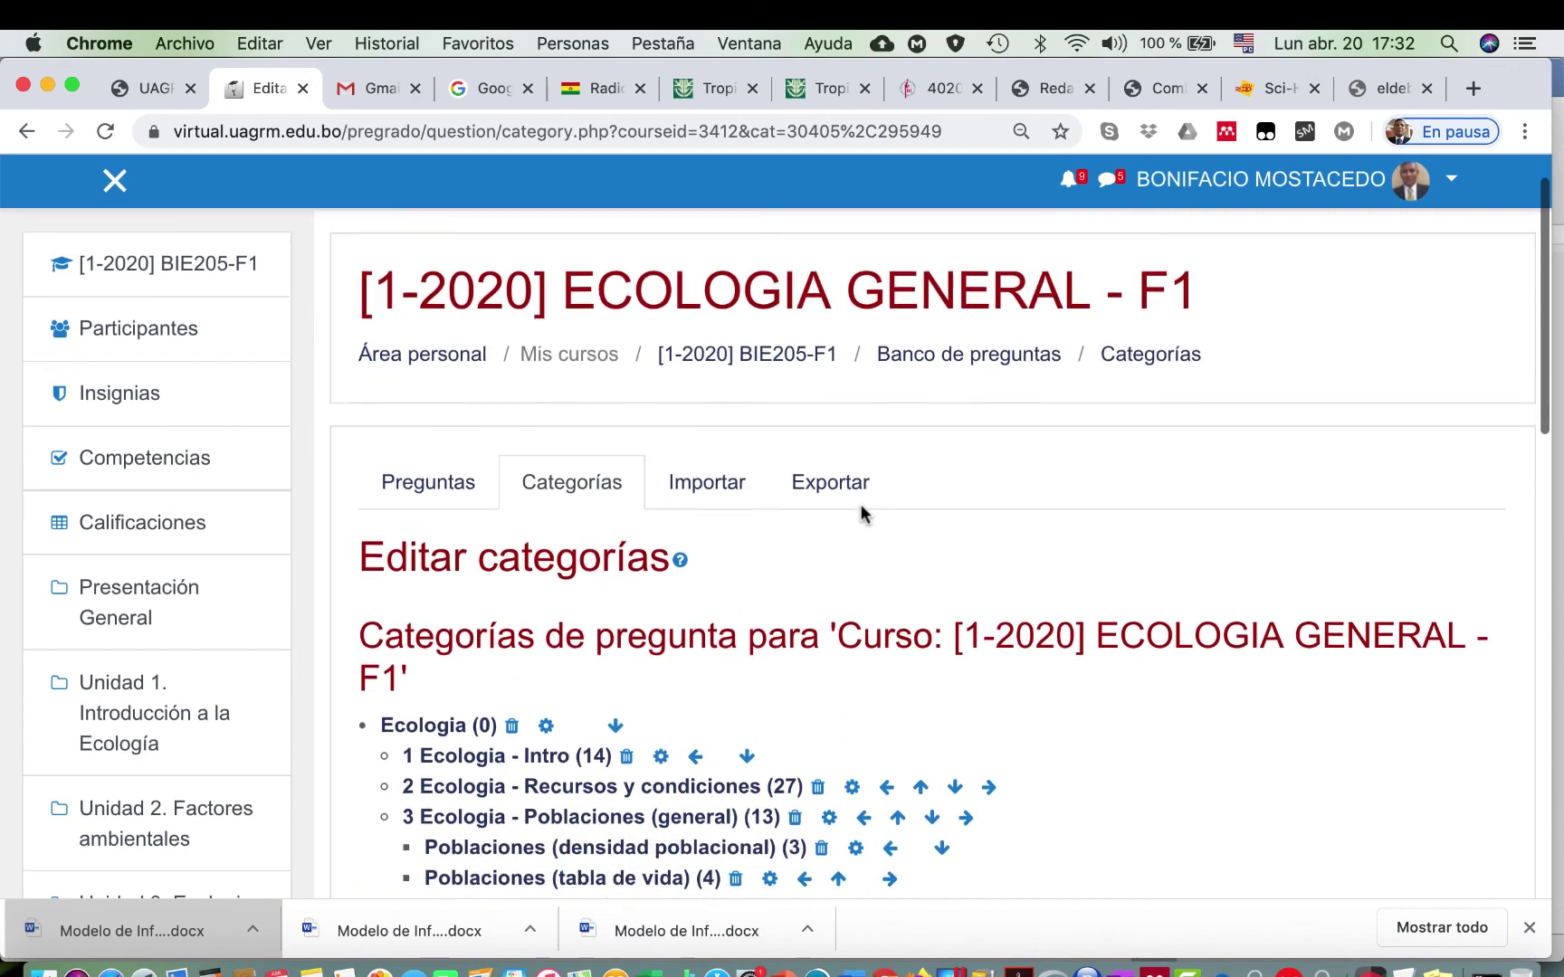
scroll(860, 507, down, 3)
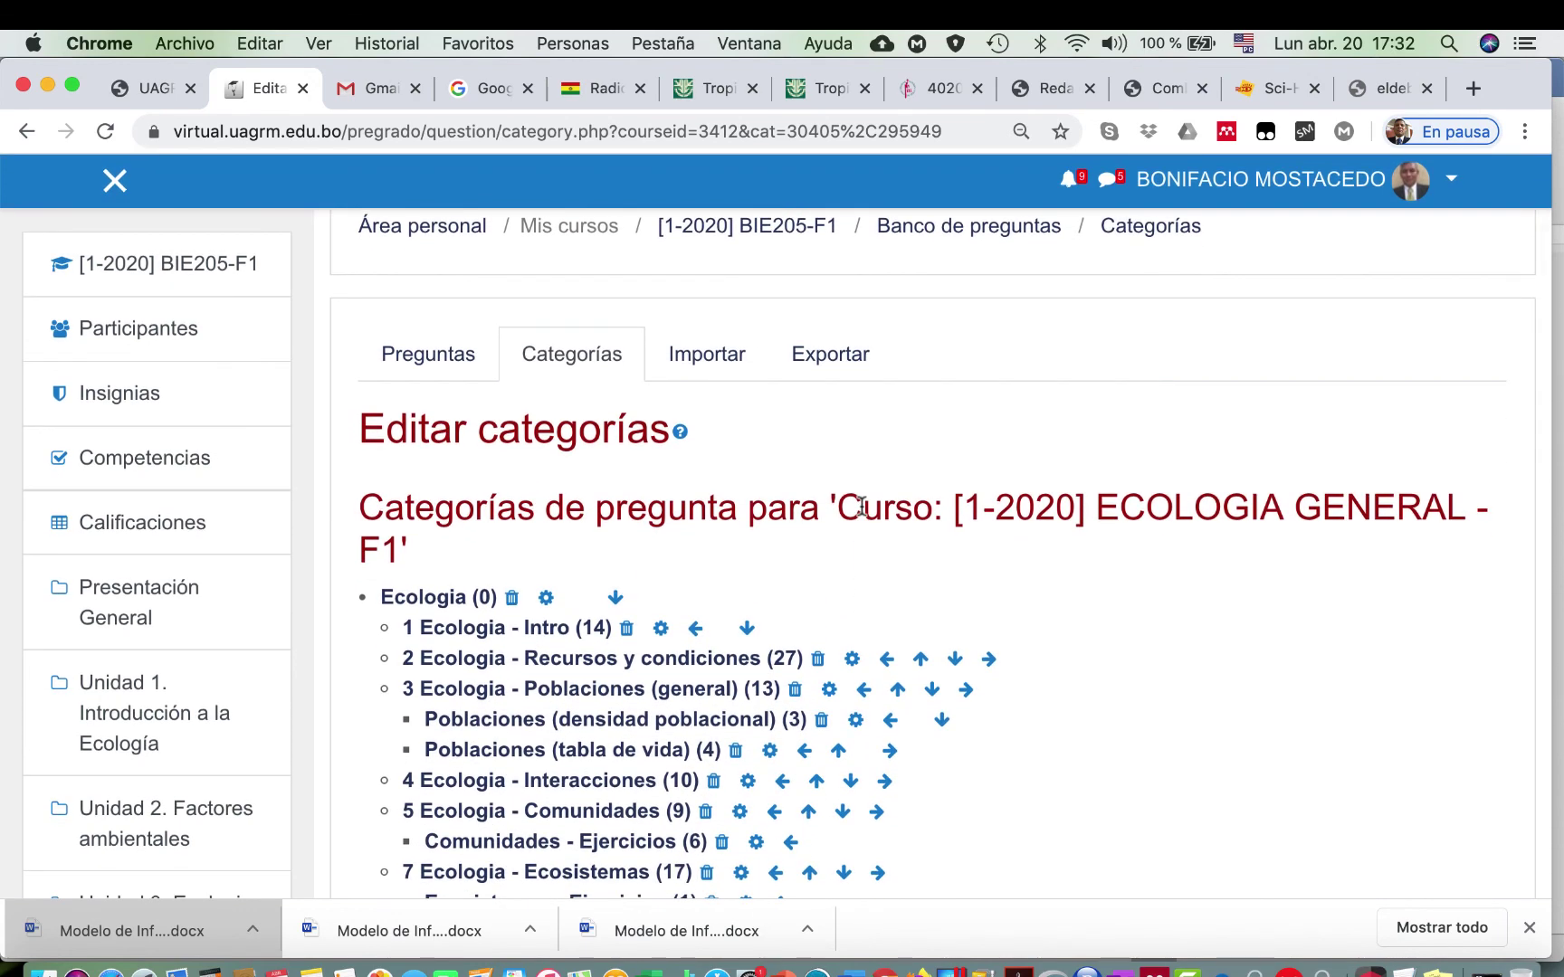
scroll(681, 496, down, 15)
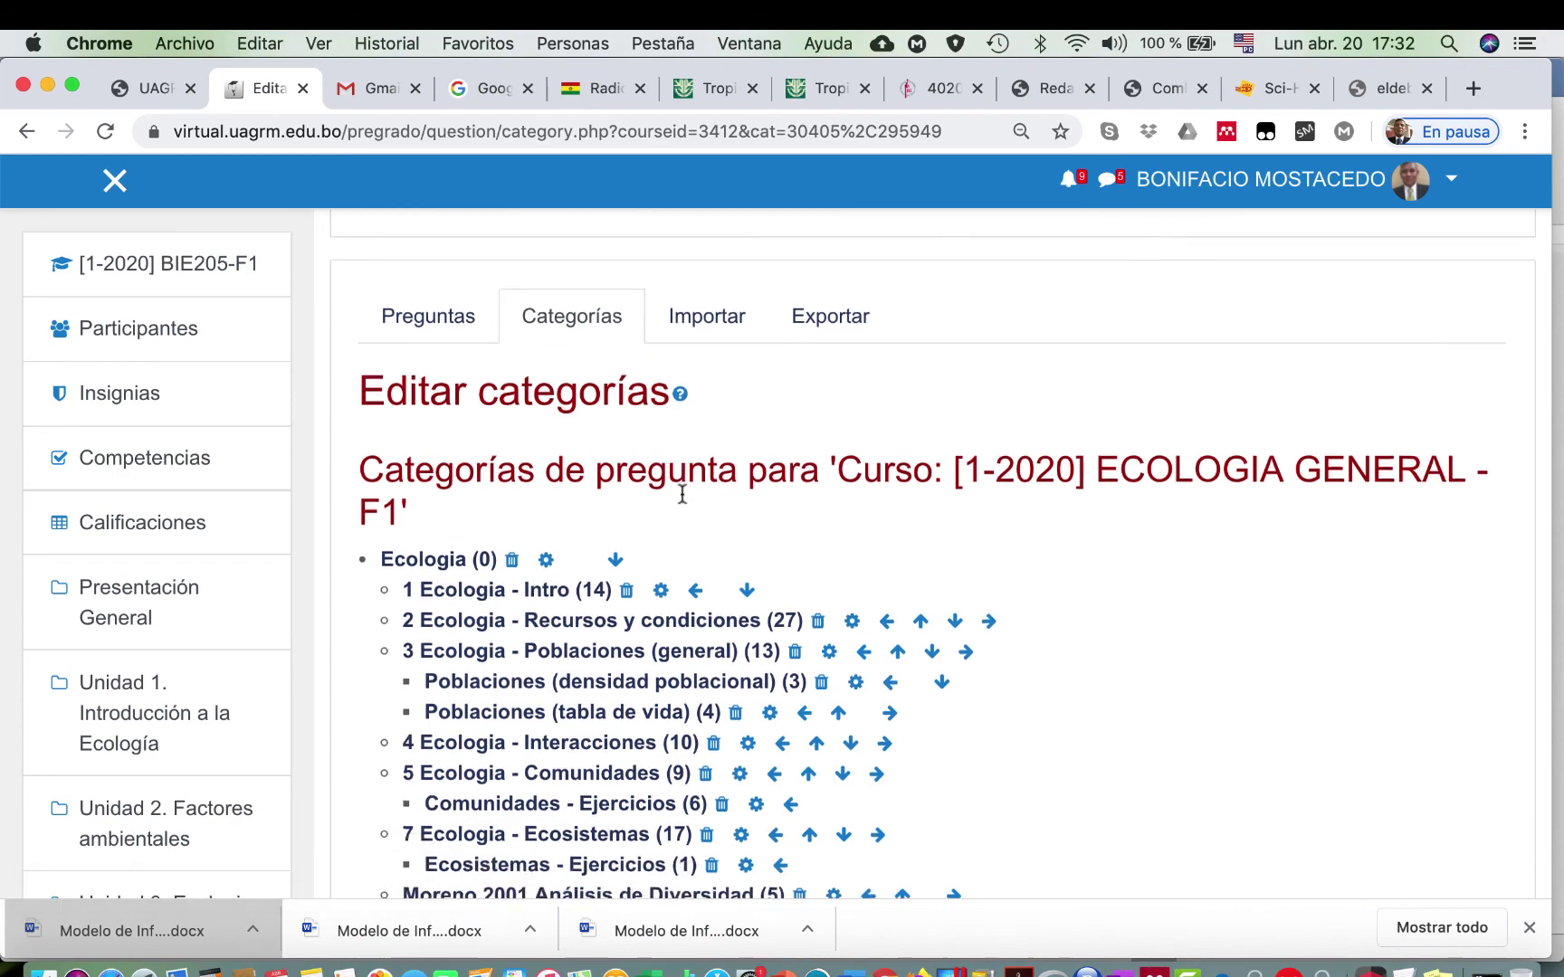